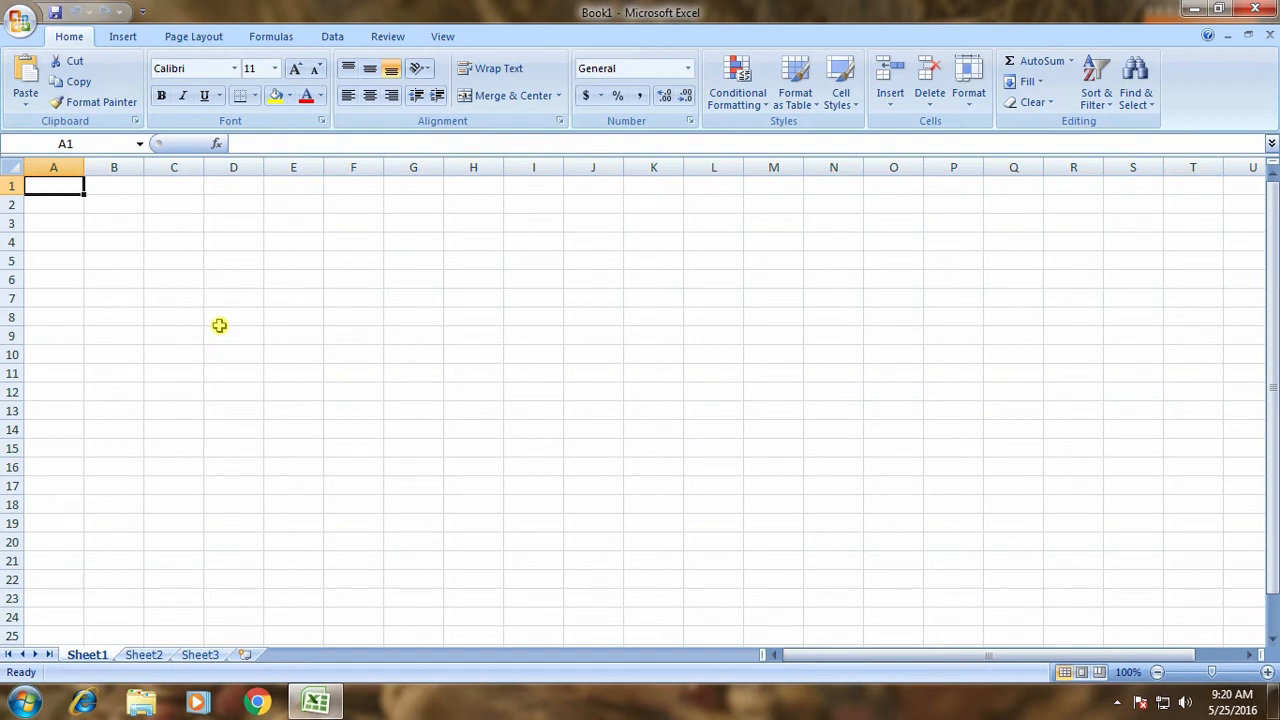
# Enter headers SNO, SNAME, TEL, ENG, HIN, MAT, SCI, SOC, TOT across row 1.
pyautogui.write('sn')
pyautogui.press('Tab')
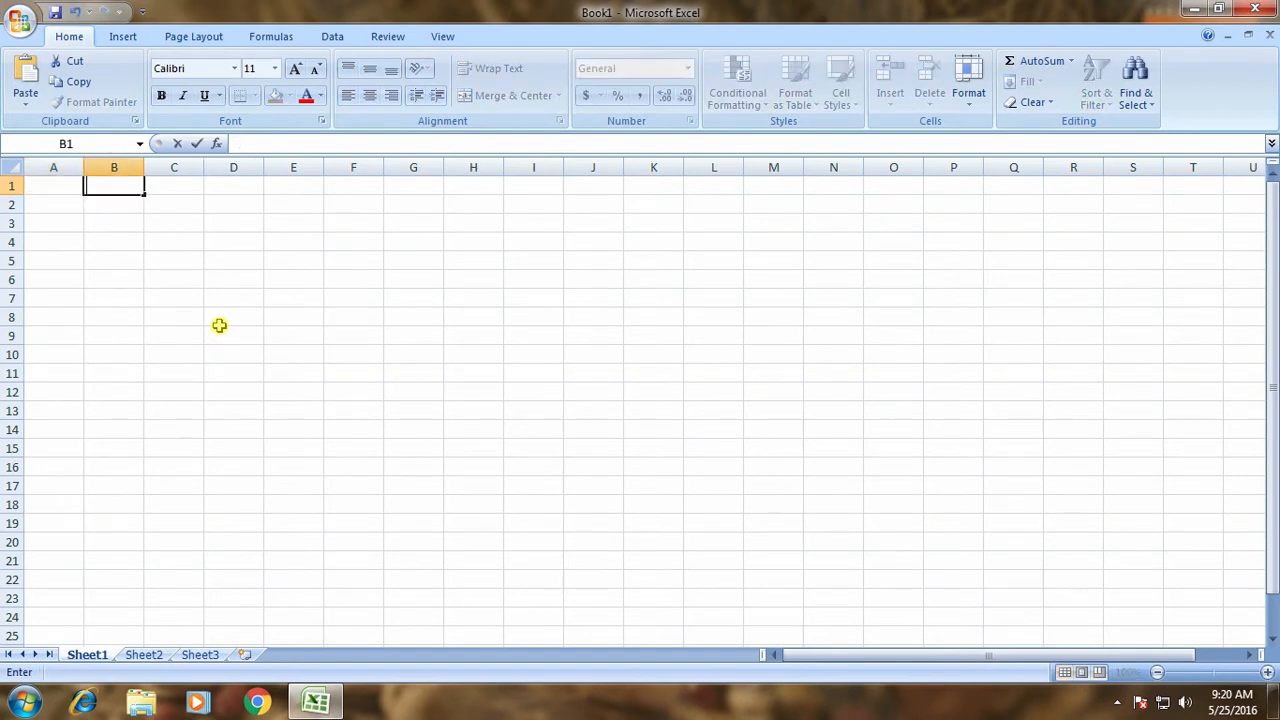
pyautogui.press('Left')
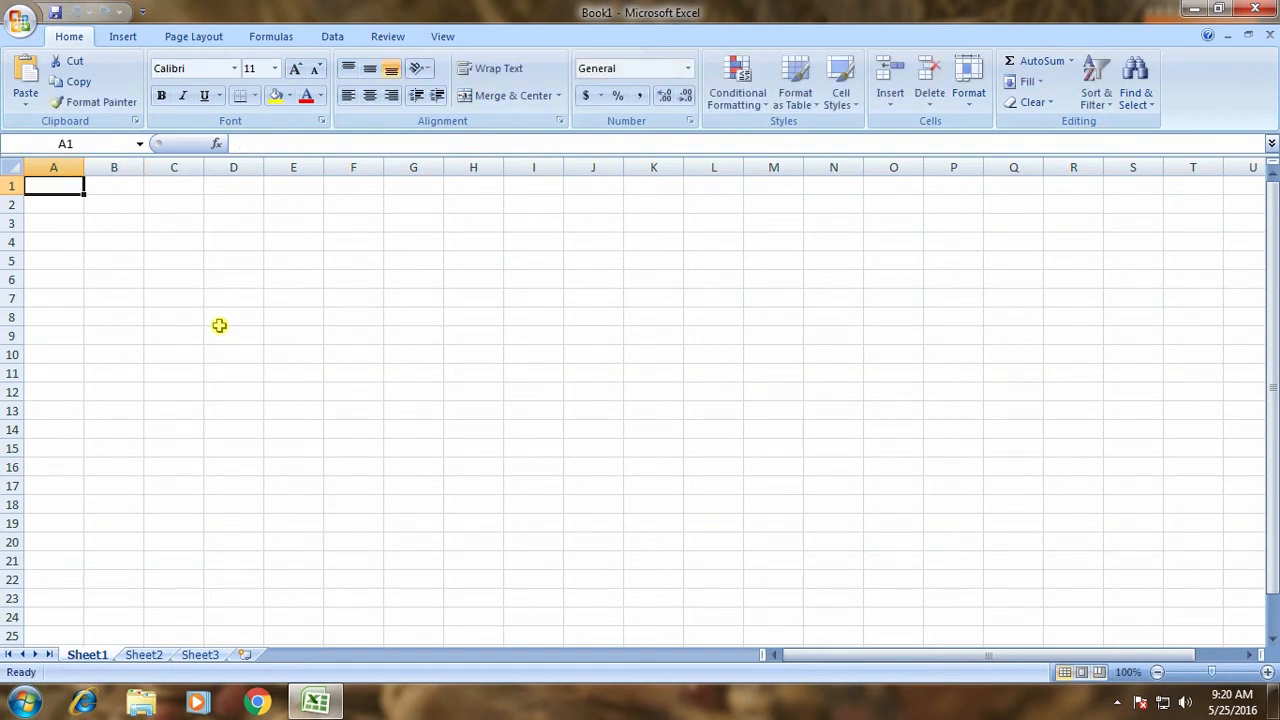
pyautogui.write('SNO')
pyautogui.press('Tab')
pyautogui.write('SNAME')
pyautogui.press('Tab')
pyautogui.write('TE')
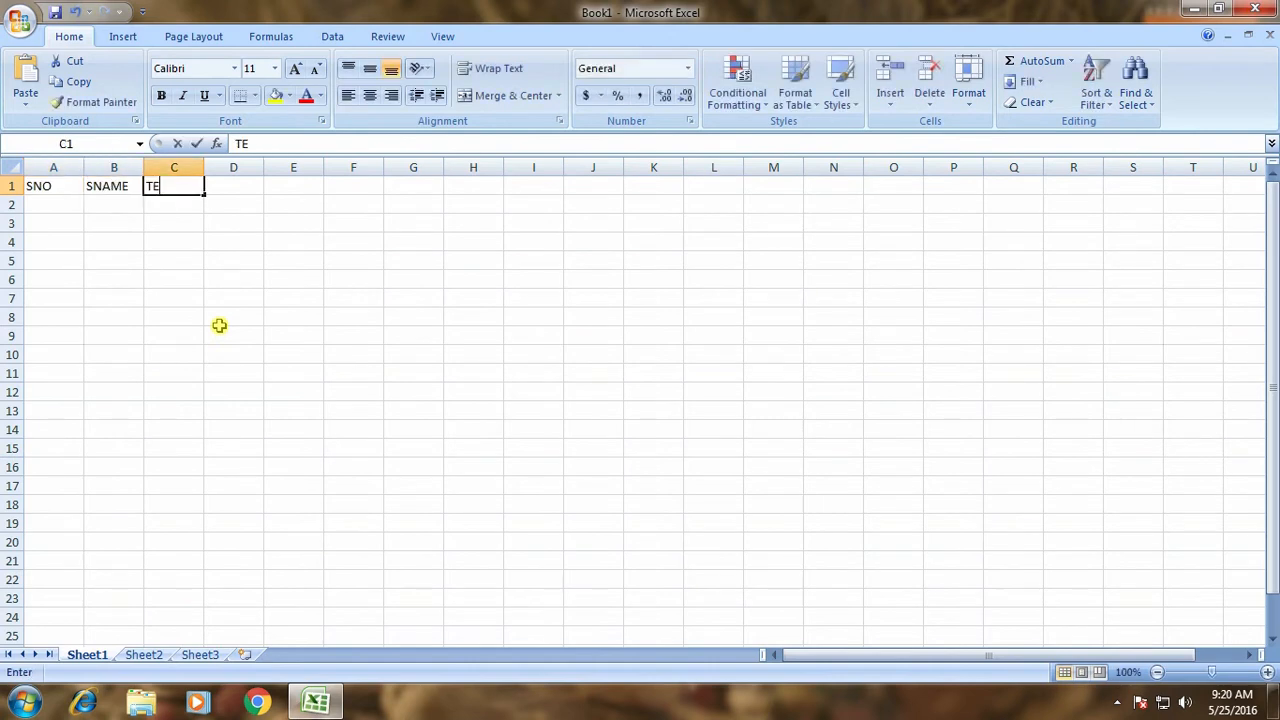
pyautogui.write('L')
pyautogui.press('Tab')
pyautogui.write('ENG')
pyautogui.press('Tab')
pyautogui.write('HIN')
pyautogui.press('Tab')
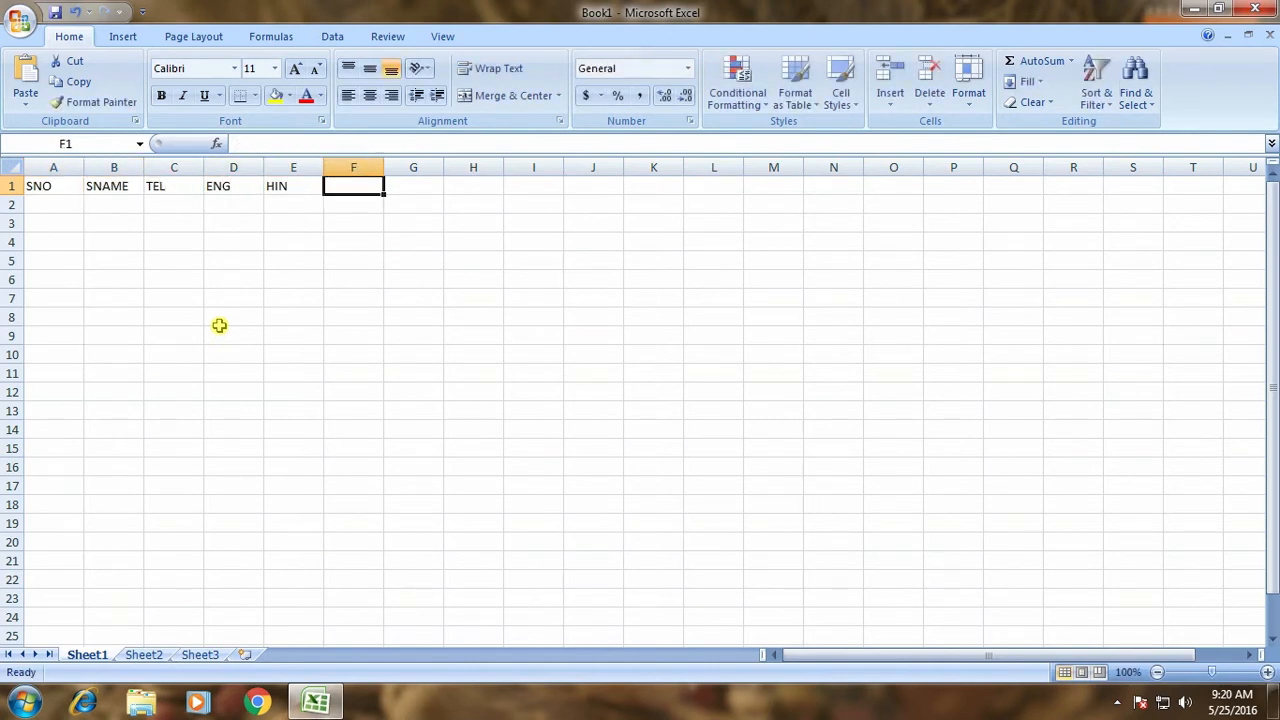
pyautogui.write('MAT')
pyautogui.press('Tab')
pyautogui.write('SCI')
pyautogui.press('Tab')
pyautogui.write('SO')
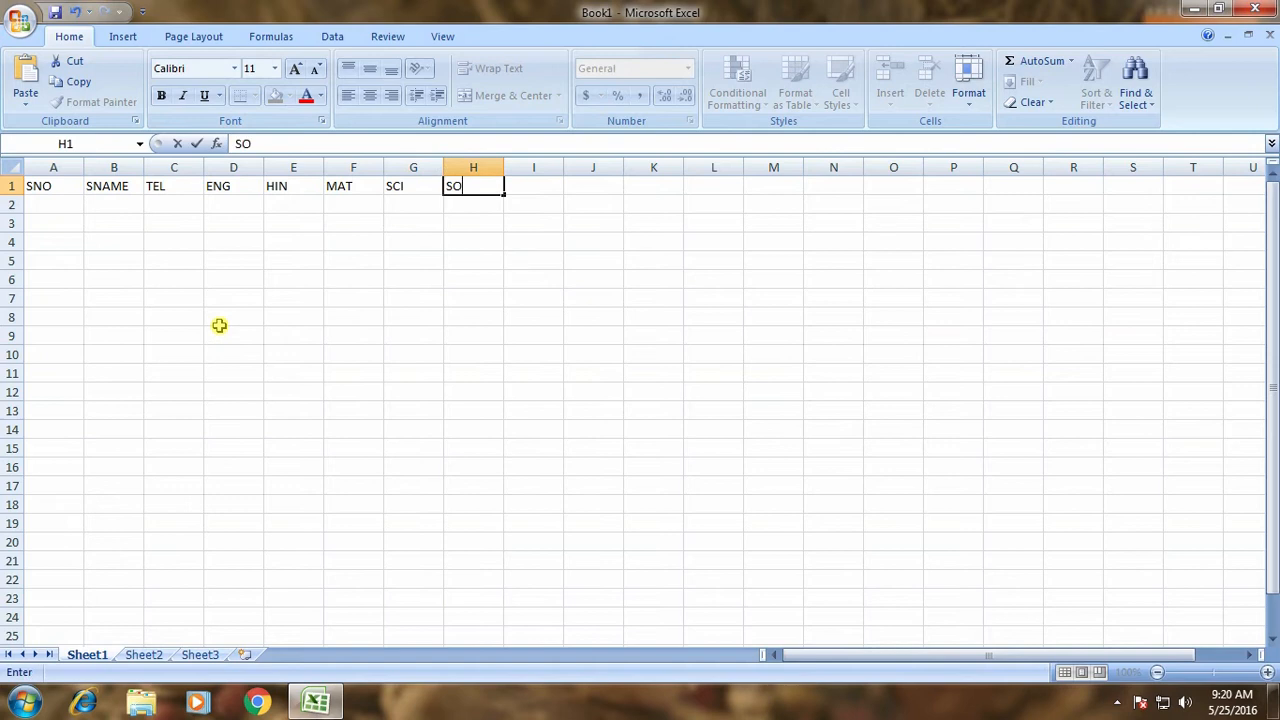
pyautogui.write('C')
pyautogui.press('Tab')
pyautogui.write('T')
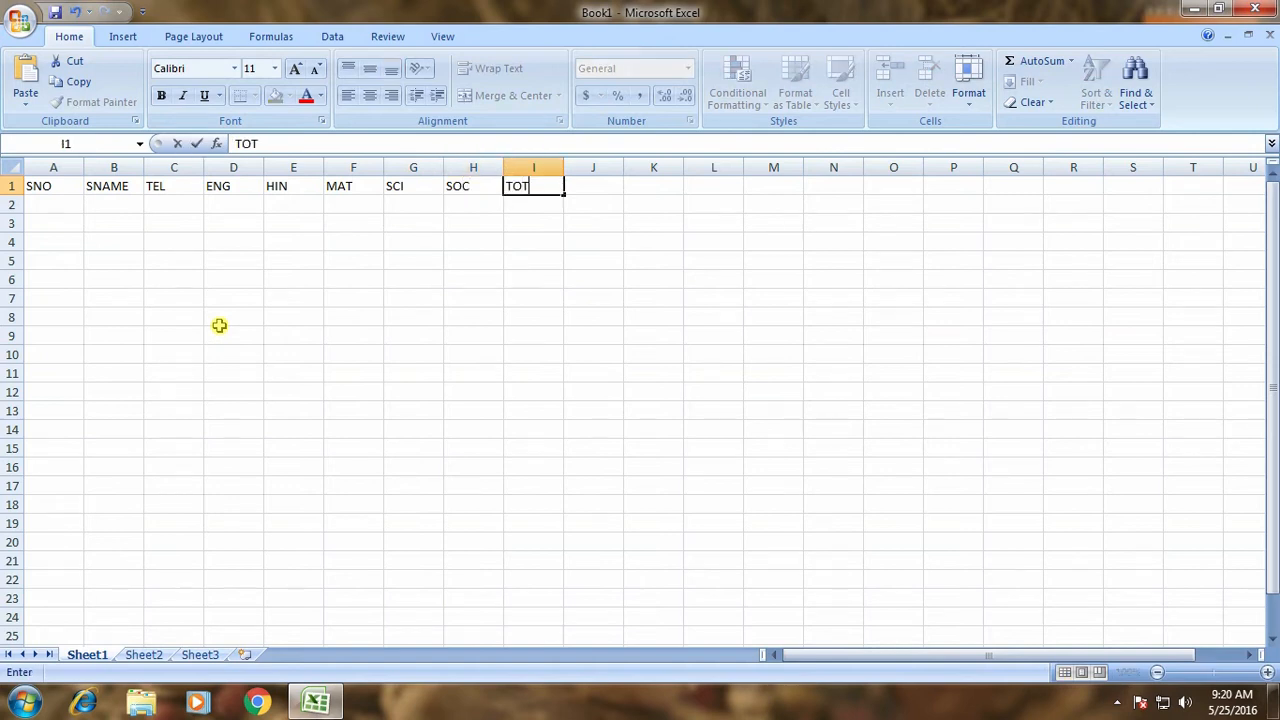
pyautogui.write('OT')
pyautogui.press('Return')
# Enter serial numbers 1 and 2, then fill the series down to 10 in A11.
pyautogui.write('1')
pyautogui.press('Return')
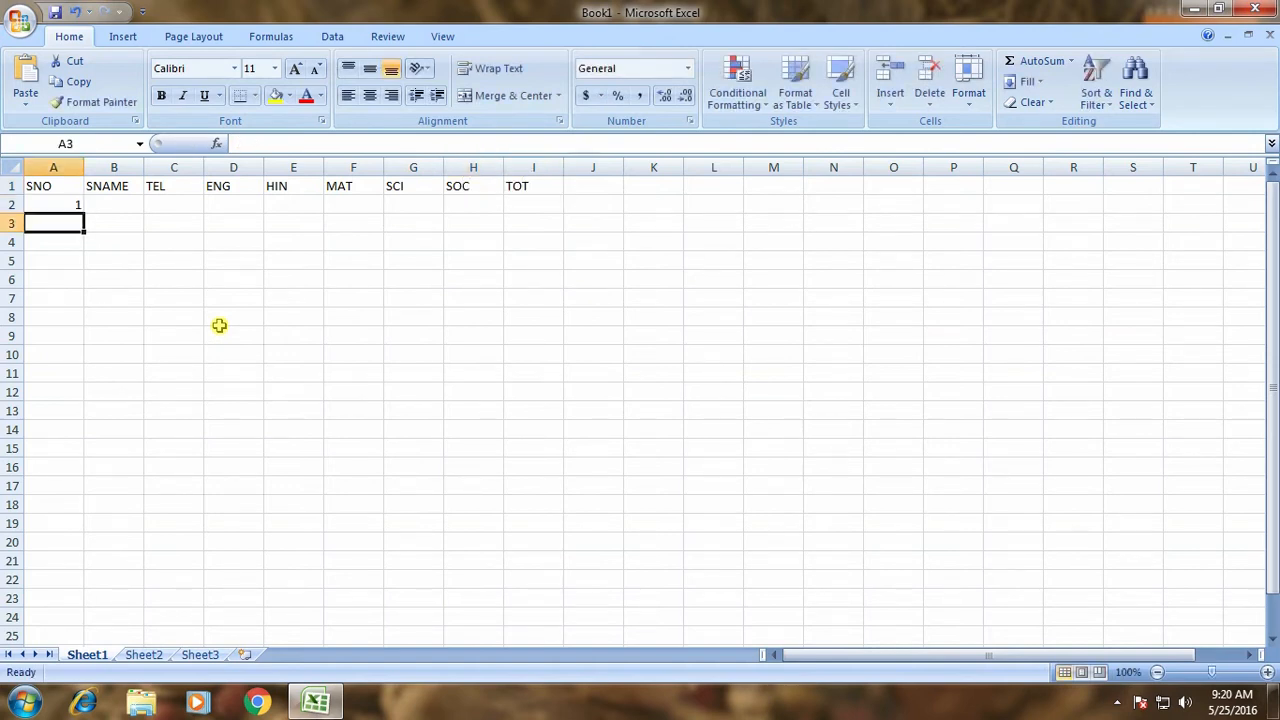
pyautogui.write('2')
pyautogui.press('Return')
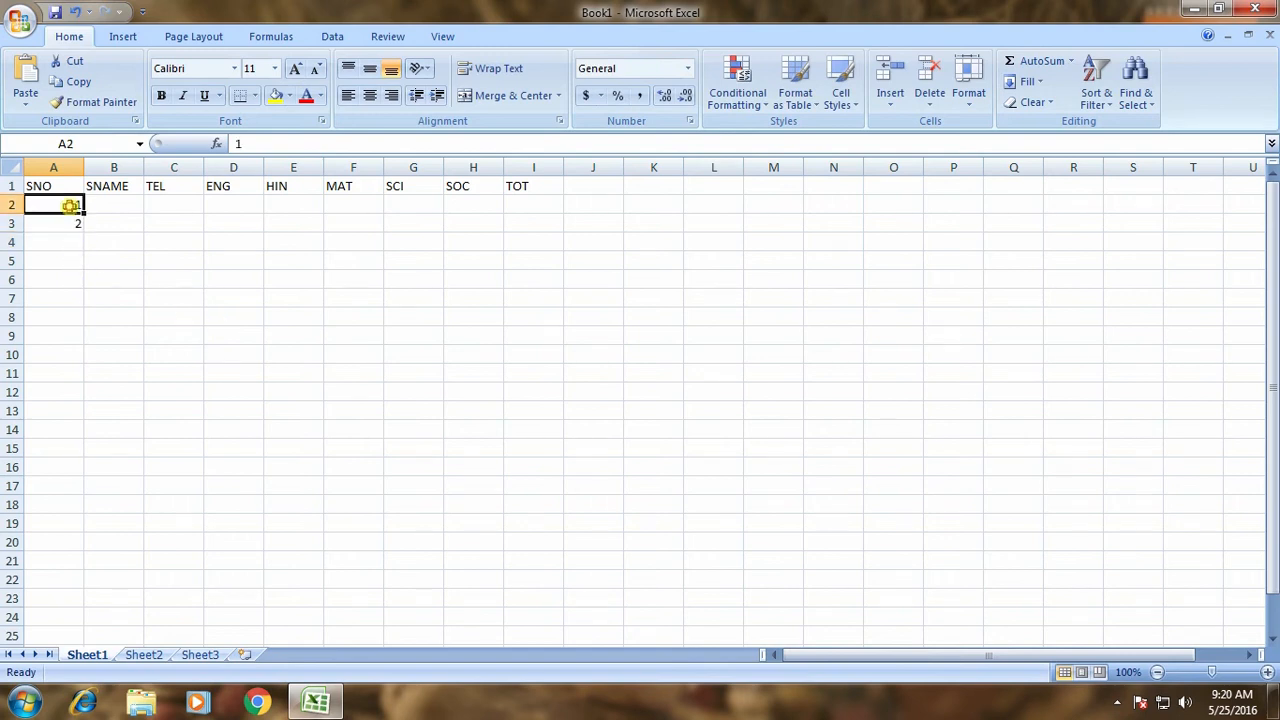
pyautogui.moveTo(68, 204); pyautogui.dragTo(80, 376)
# Enter the first student name in B2 and fill names down to B11.
pyautogui.click(122, 202)
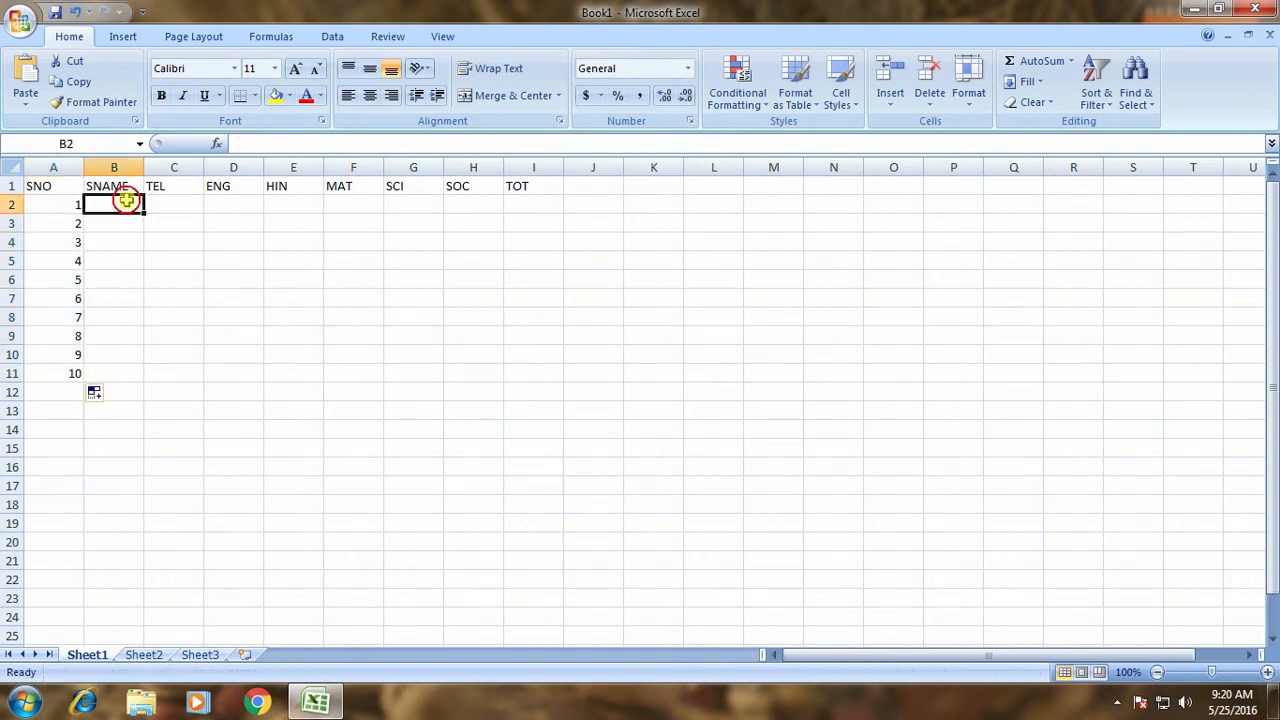
pyautogui.write('aN')
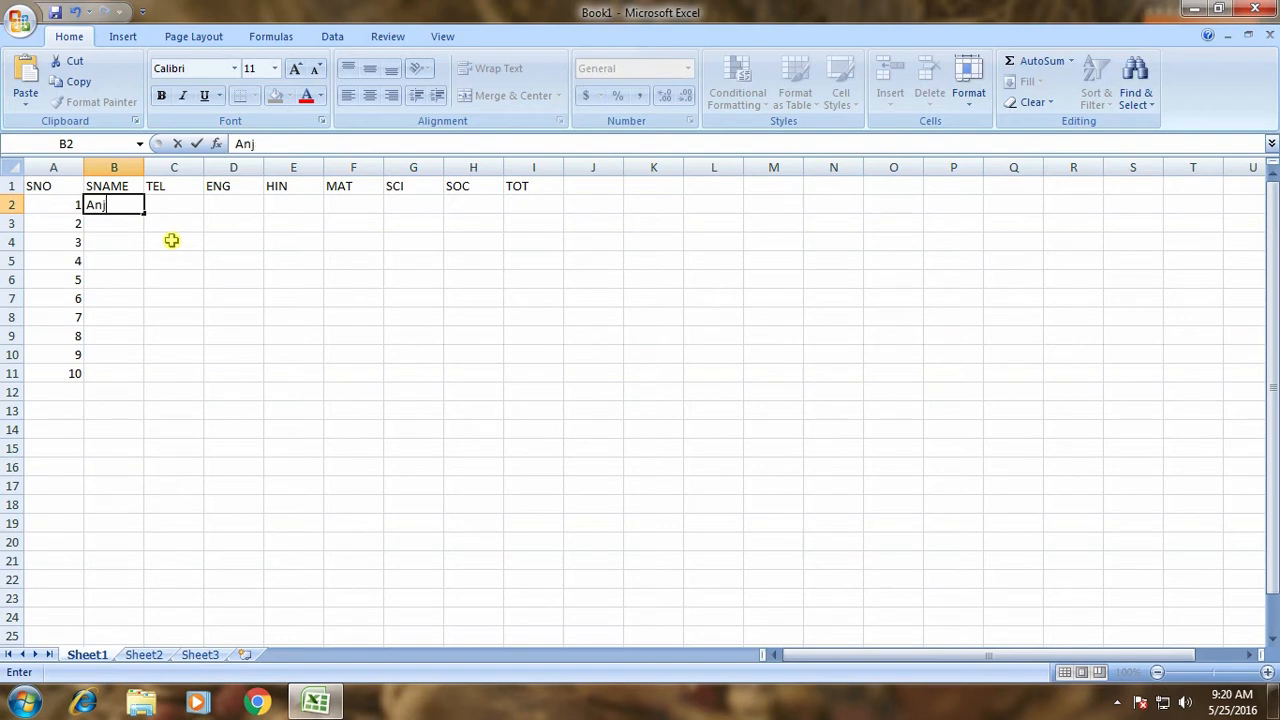
pyautogui.write('jali')
pyautogui.press('Return')
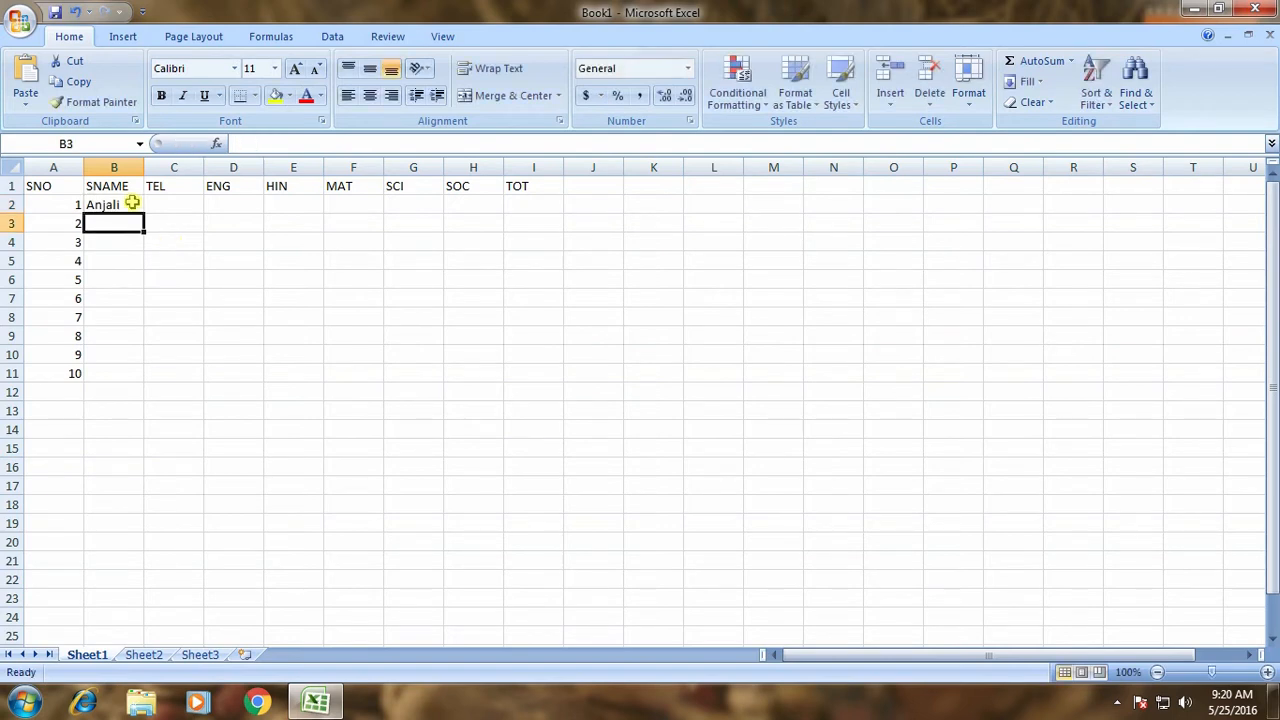
pyautogui.click(132, 203)
pyautogui.moveTo(145, 213); pyautogui.dragTo(143, 378)
pyautogui.click(179, 204)
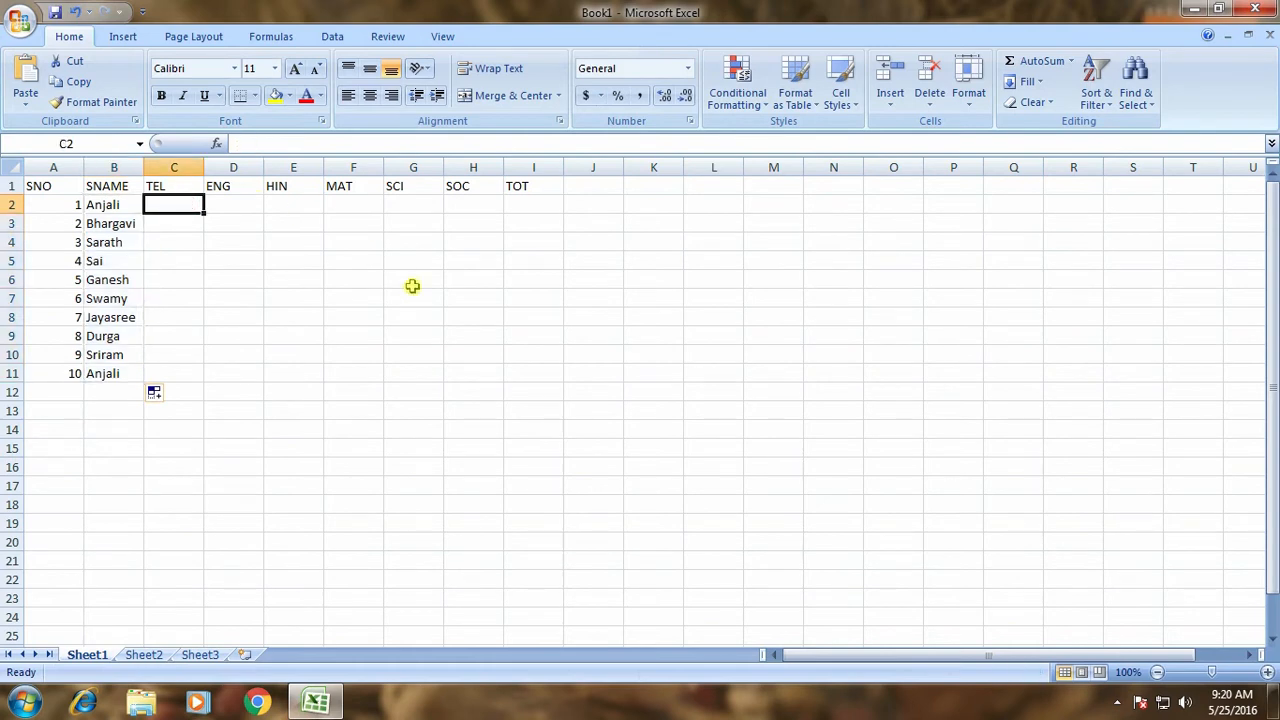
# Enter the second student's marks: 45, 85, 4, 85, 58, 65.
pyautogui.write('45')
pyautogui.press('Tab')
pyautogui.write('85')
pyautogui.press('Tab')
pyautogui.write('4')
pyautogui.press('Tab')
pyautogui.write('85')
pyautogui.press('Tab')
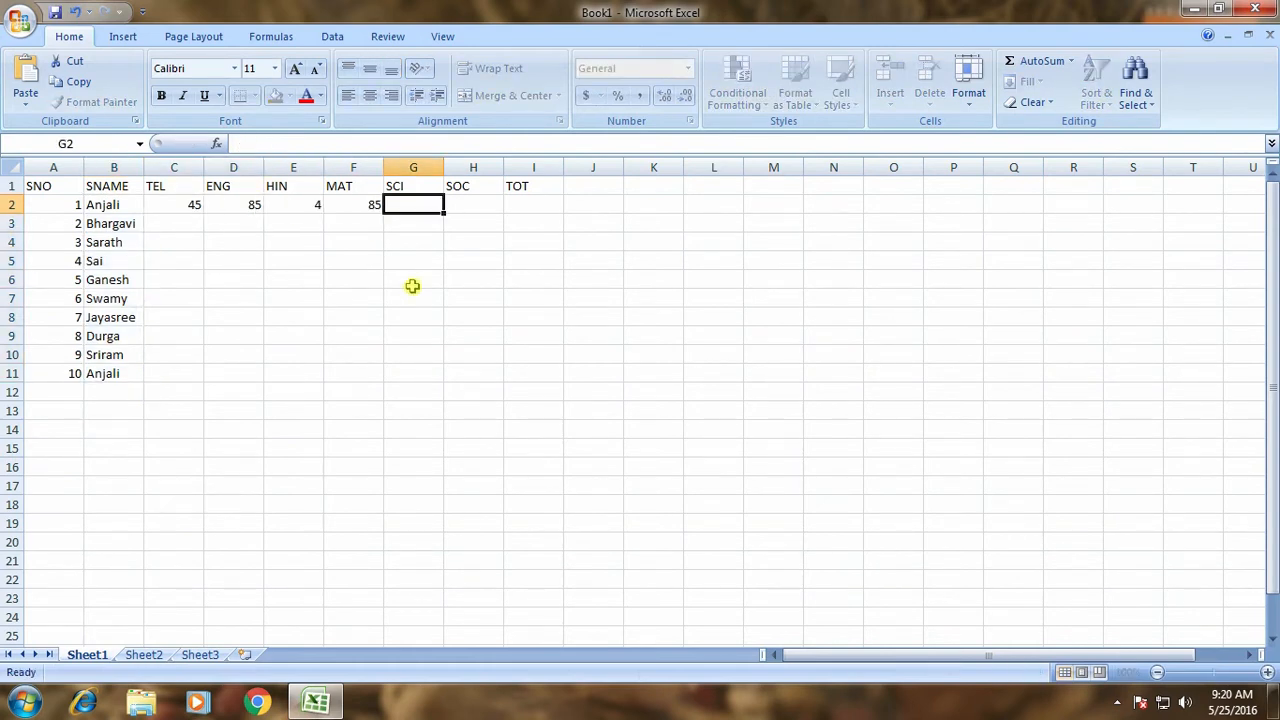
pyautogui.write('58')
pyautogui.press('Tab')
pyautogui.write('65')
pyautogui.press('Return')
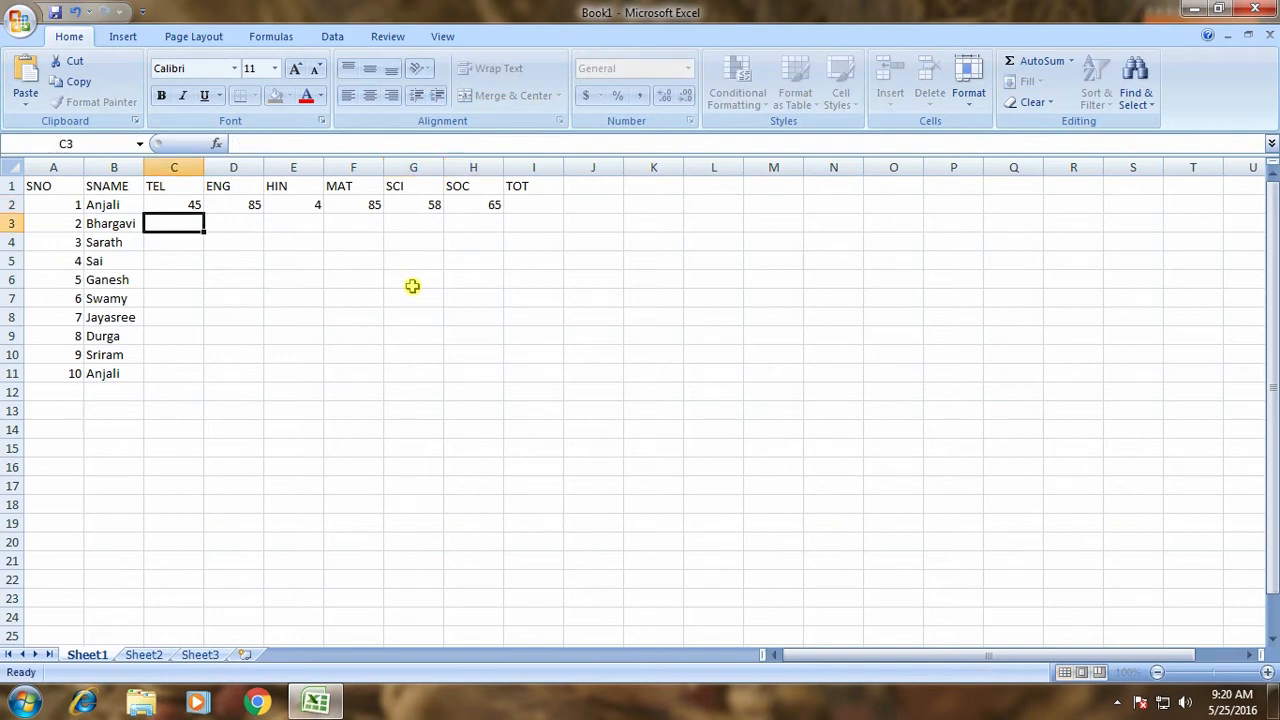
# Enter the third student's marks: 85, 75, 85, 45, 85, 75.
pyautogui.write('85')
pyautogui.press('Tab')
pyautogui.write('75')
pyautogui.press('Tab')
pyautogui.write('85')
pyautogui.press('Tab')
pyautogui.write('4')
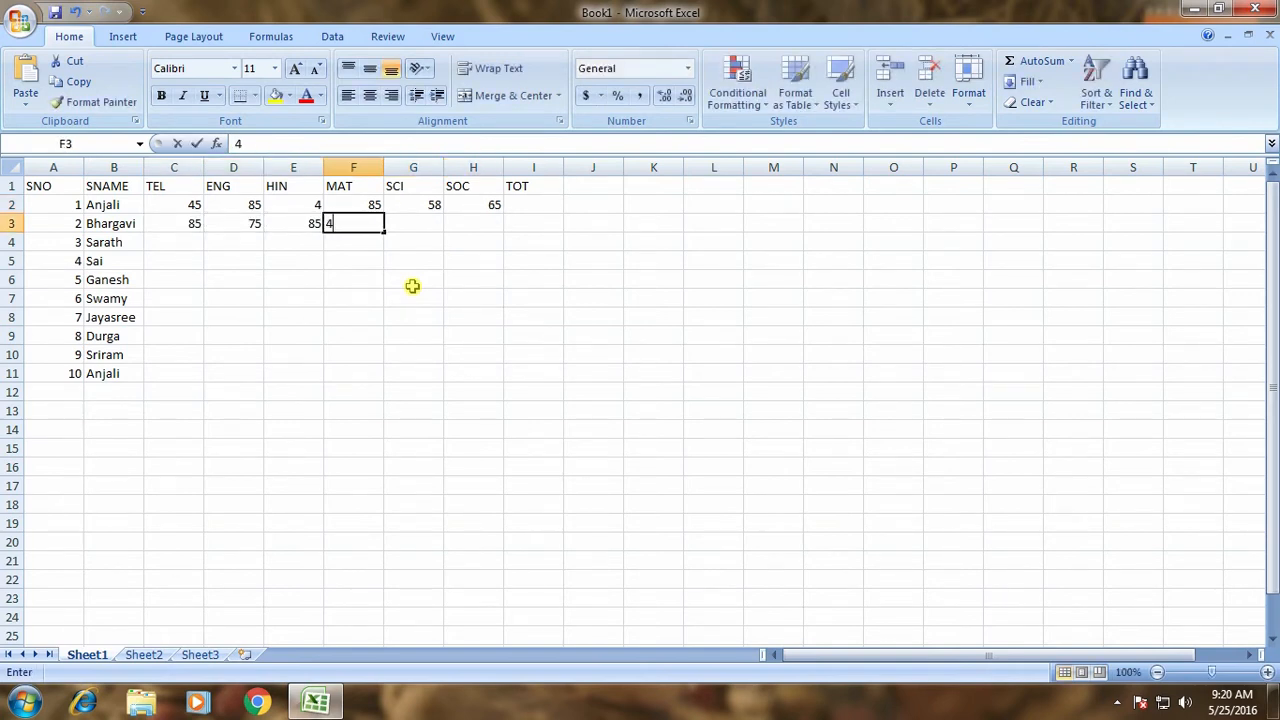
pyautogui.write('5')
pyautogui.press('Tab')
pyautogui.write('85')
pyautogui.press('Tab')
pyautogui.write('75')
pyautogui.press('Tab')
pyautogui.press('Return')
# Fill in the marks for rows 4 and 5, starting with 96, 85, 75.
pyautogui.write('96')
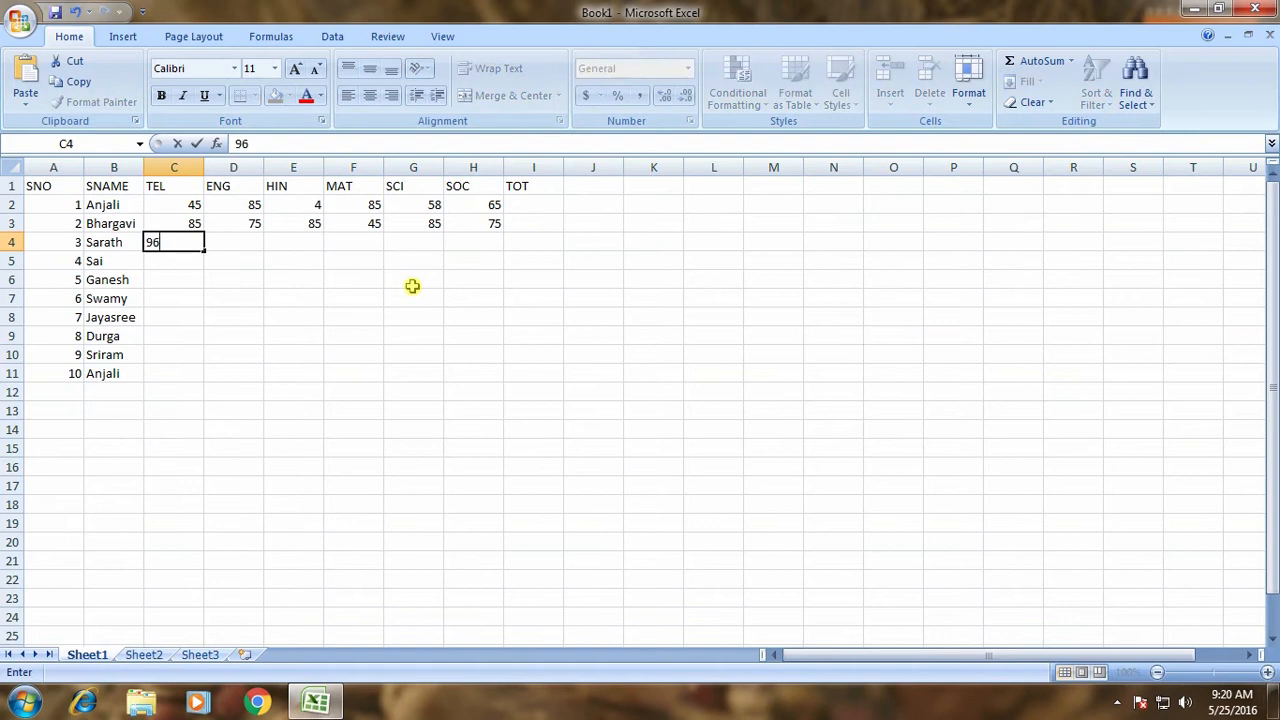
pyautogui.press('Tab')
pyautogui.write('85')
pyautogui.press('Tab')
pyautogui.write('75')
pyautogui.press('Tab')
pyautogui.write('45')
pyautogui.press('Tab')
pyautogui.write('85\t45')
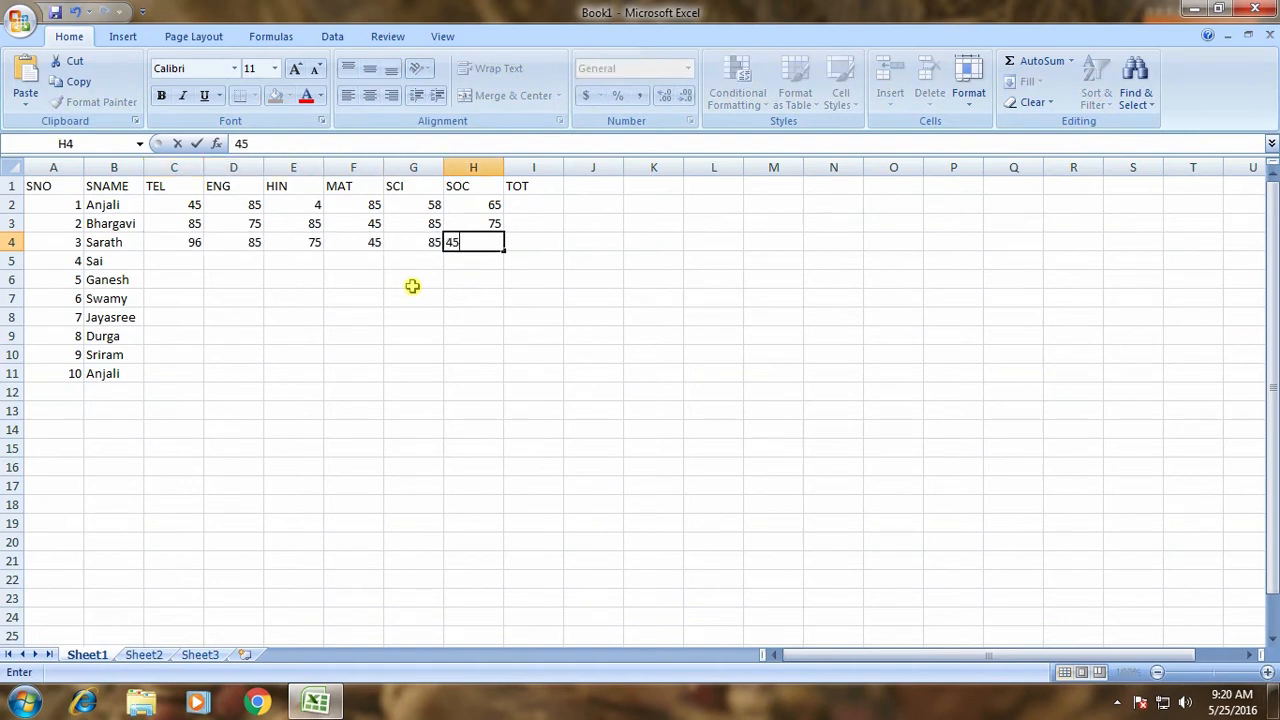
pyautogui.press('Return')
pyautogui.write('85')
pyautogui.press('Tab')
pyautogui.write('45')
pyautogui.press('Tab')
pyautogui.write('85')
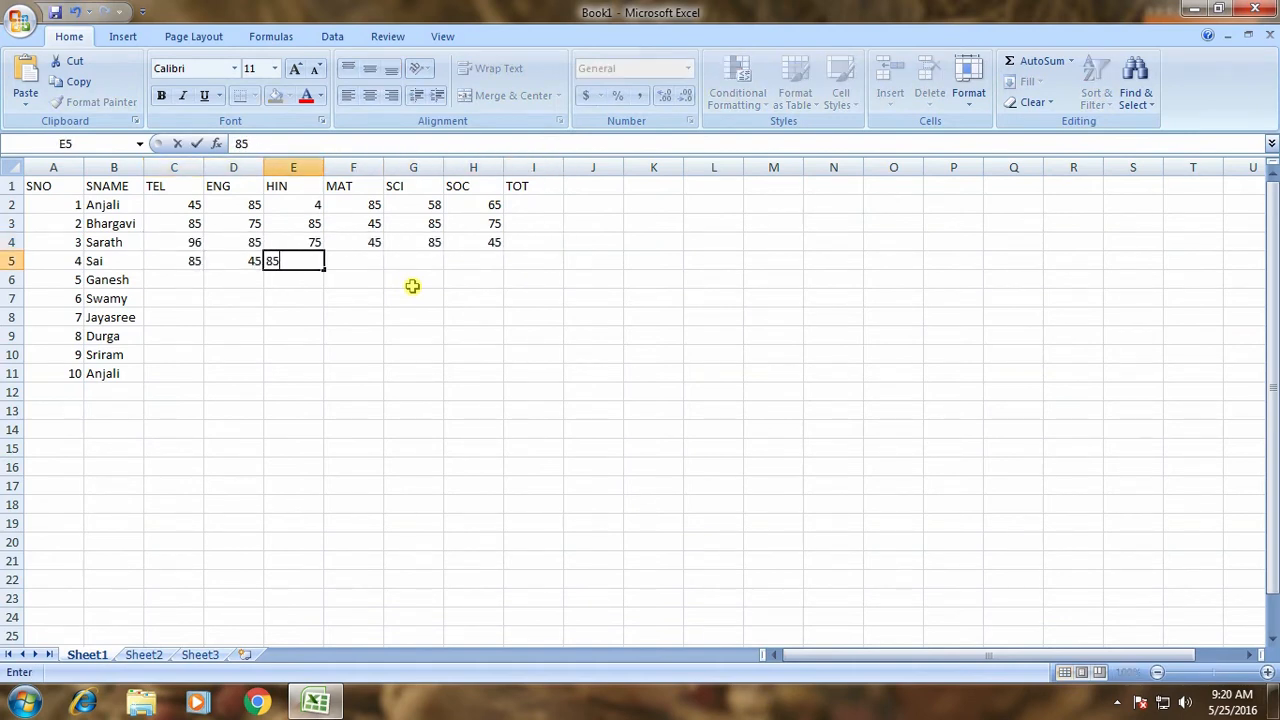
pyautogui.press('Tab')
pyautogui.write('45')
pyautogui.press('Tab')
pyautogui.write('85')
pyautogui.press('Tab')
pyautogui.write('4')
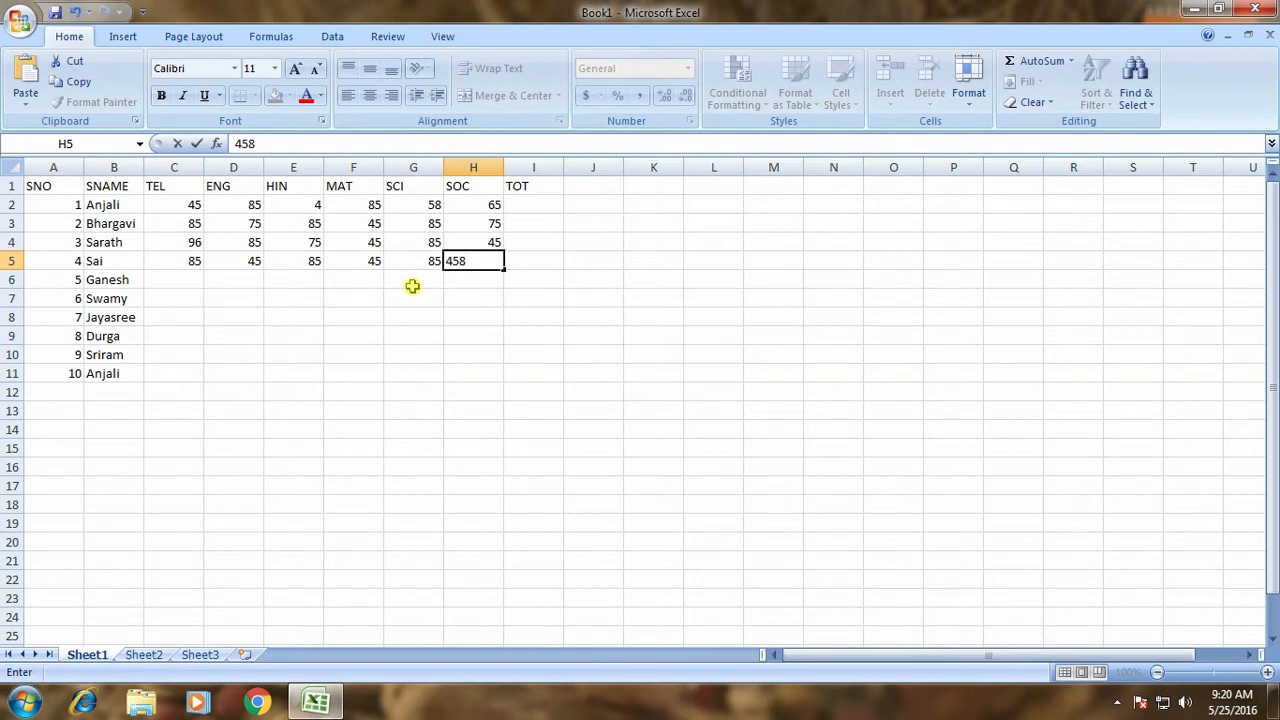
pyautogui.press('Return')
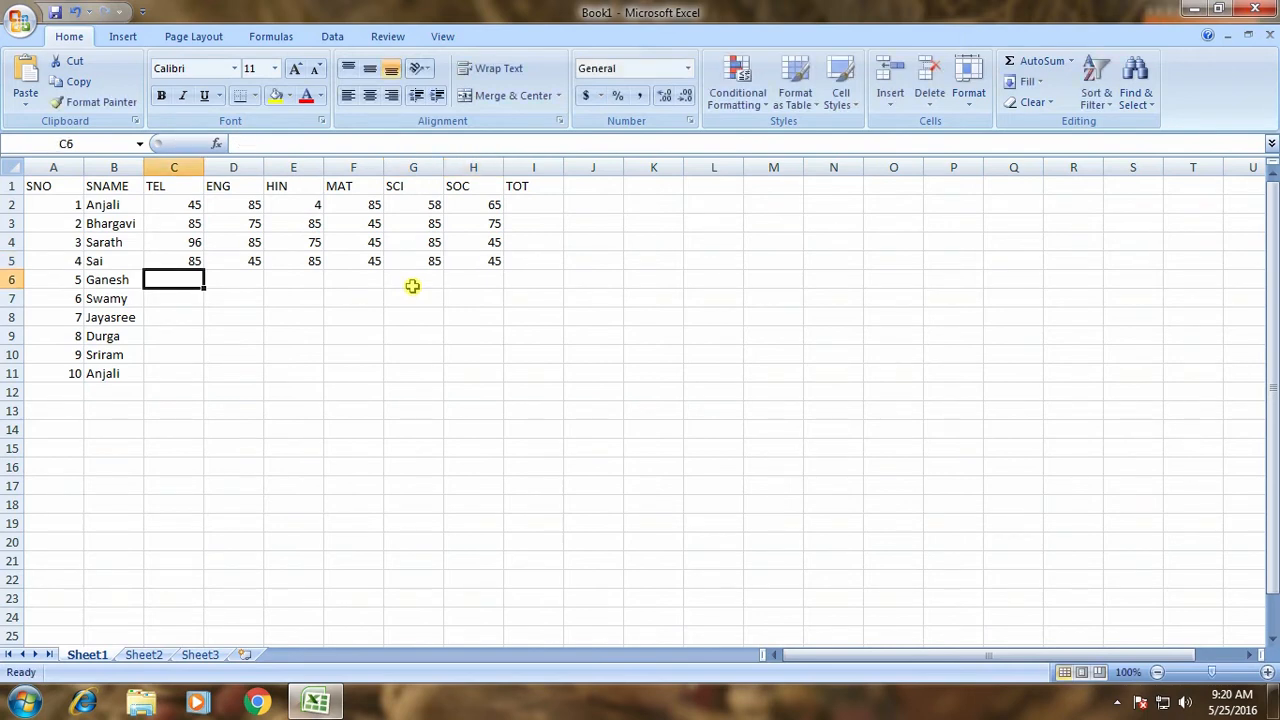
# Enter row 6 marks: 25, 45, 85, 45, 85, 45.
pyautogui.write('25')
pyautogui.press('Tab')
pyautogui.write('45')
pyautogui.press('Tab')
pyautogui.write('85')
pyautogui.press('Tab')
pyautogui.write('45')
pyautogui.press('Tab')
pyautogui.write('85')
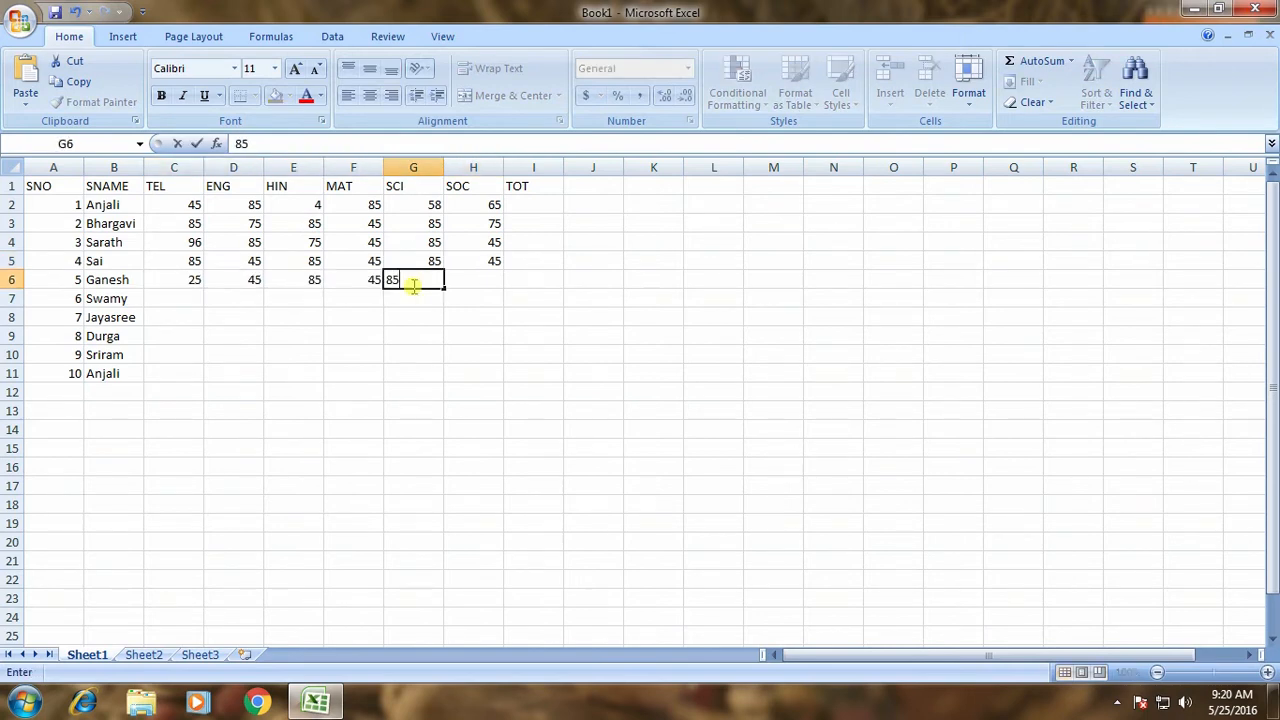
pyautogui.press('Tab')
pyautogui.write('45')
pyautogui.press('Return')
# Enter row 7 marks: 95, 85, 75, 45, 85, 45.
pyautogui.write('95')
pyautogui.press('Tab')
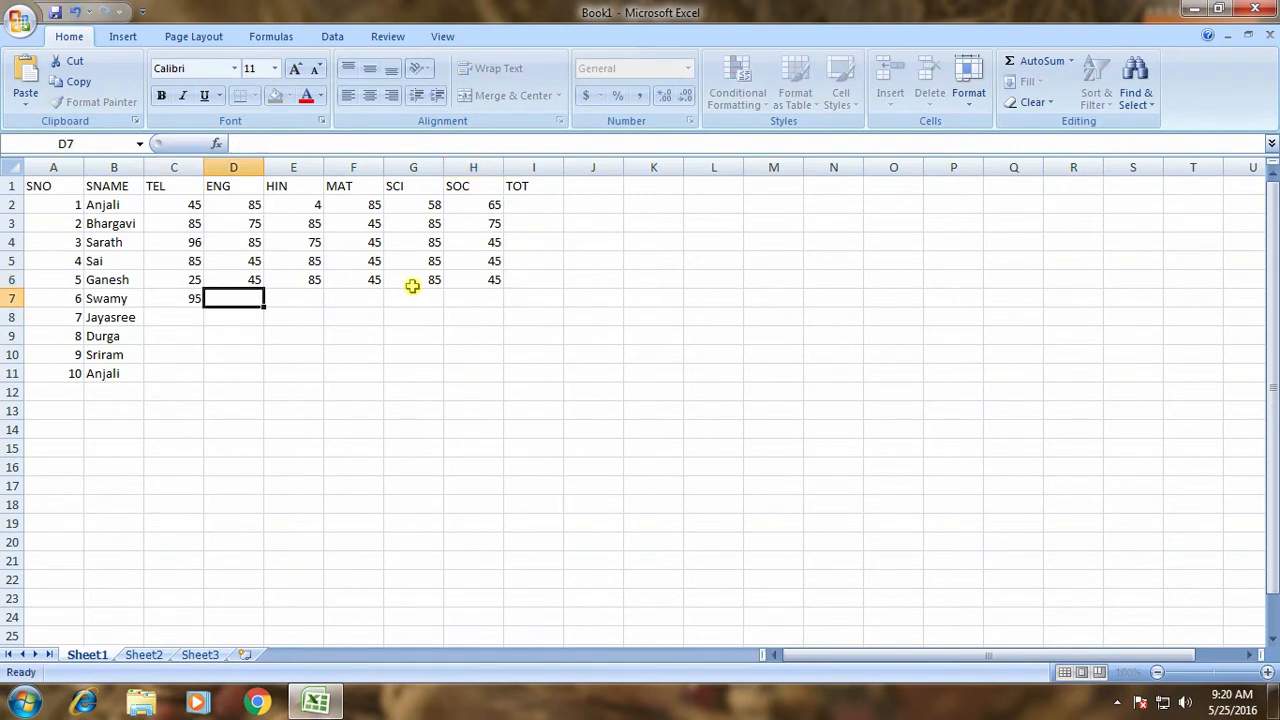
pyautogui.write('85')
pyautogui.press('Tab')
pyautogui.write('75')
pyautogui.press('Tab')
pyautogui.write('45')
pyautogui.press('Tab')
pyautogui.write('85')
pyautogui.press('Tab')
pyautogui.write('45')
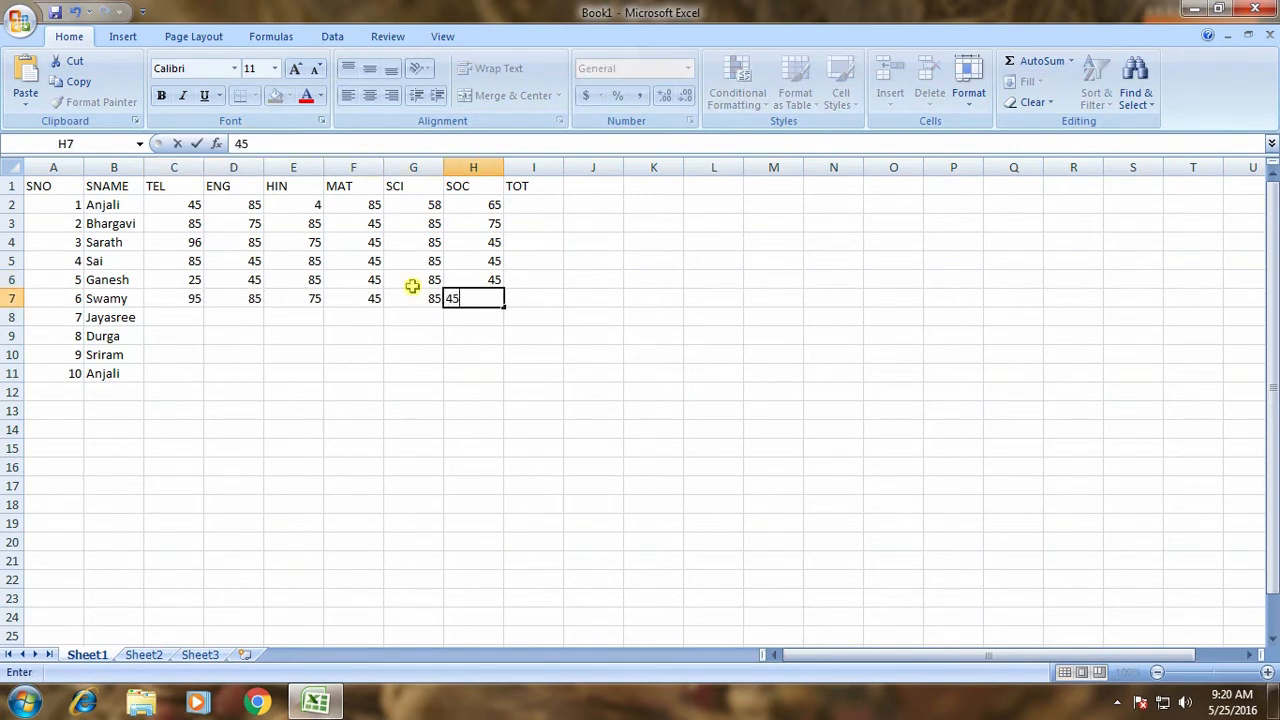
pyautogui.press('Return')
# Enter row 8 marks: 654, 85, 52, 55, 552, 5.
pyautogui.write('654')
pyautogui.press('Tab')
pyautogui.write('85')
pyautogui.press('Tab')
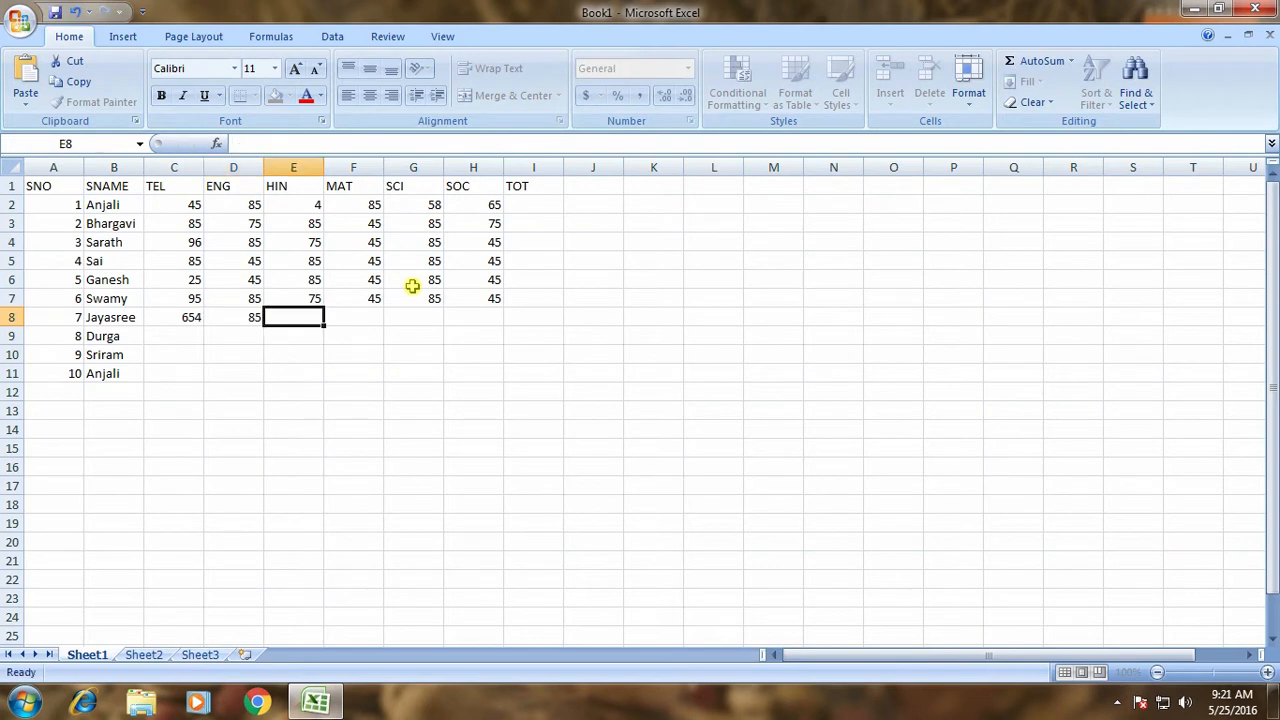
pyautogui.write('52')
pyautogui.press('Tab')
pyautogui.write('55')
pyautogui.press('Tab')
pyautogui.write('552')
pyautogui.press('Tab')
pyautogui.write('5')
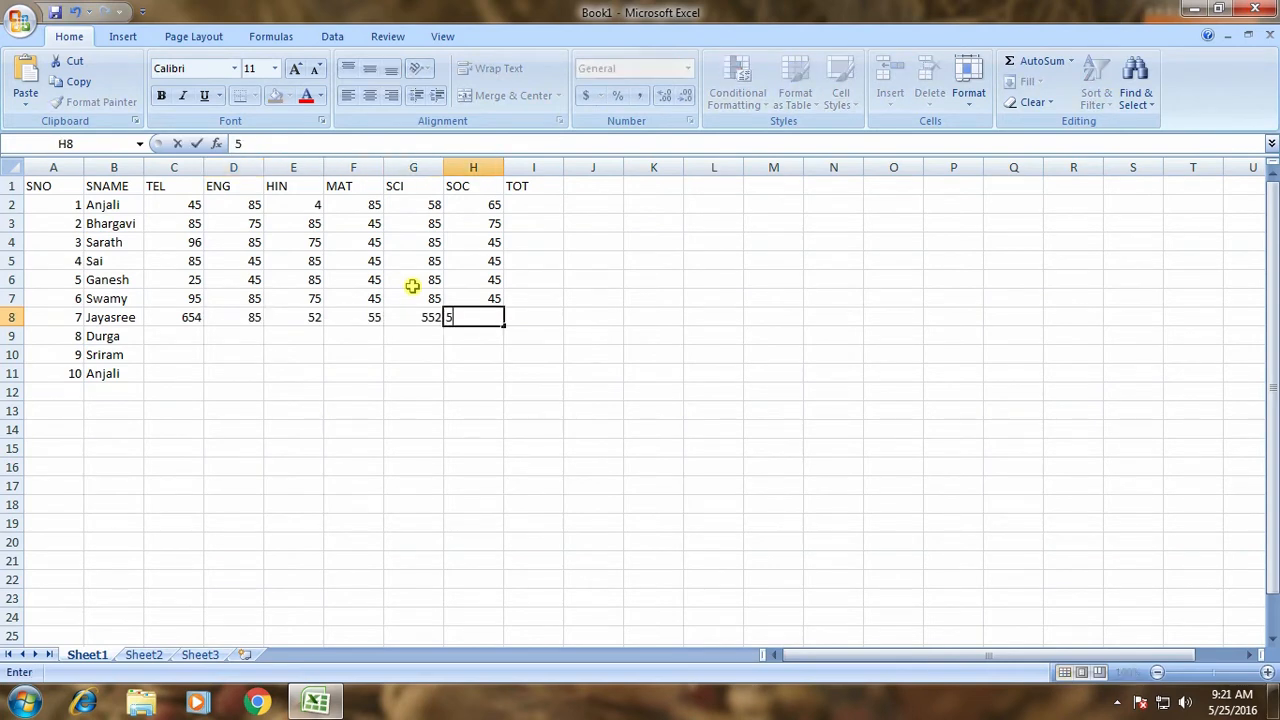
pyautogui.press('Return')
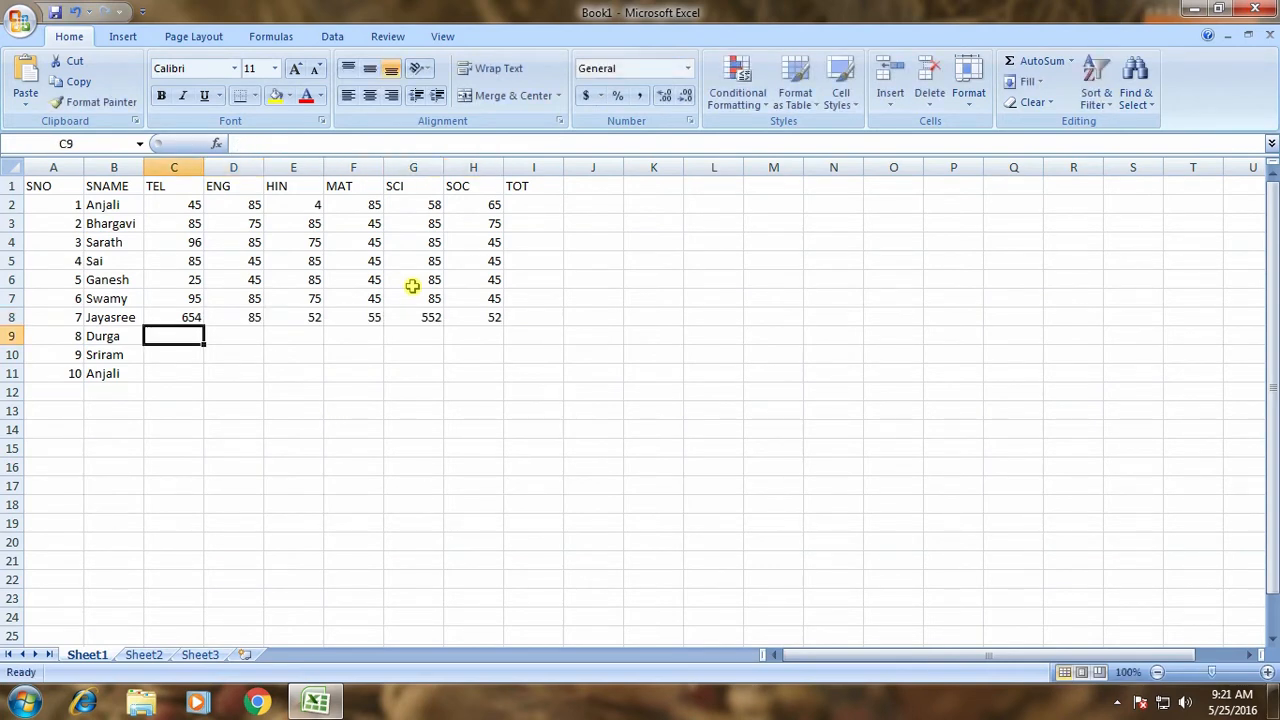
# Enter row 9 marks: 32, 45, 85, 45, 45.
pyautogui.write('32')
pyautogui.press('Tab')
pyautogui.write('45')
pyautogui.press('Tab')
pyautogui.write('8')
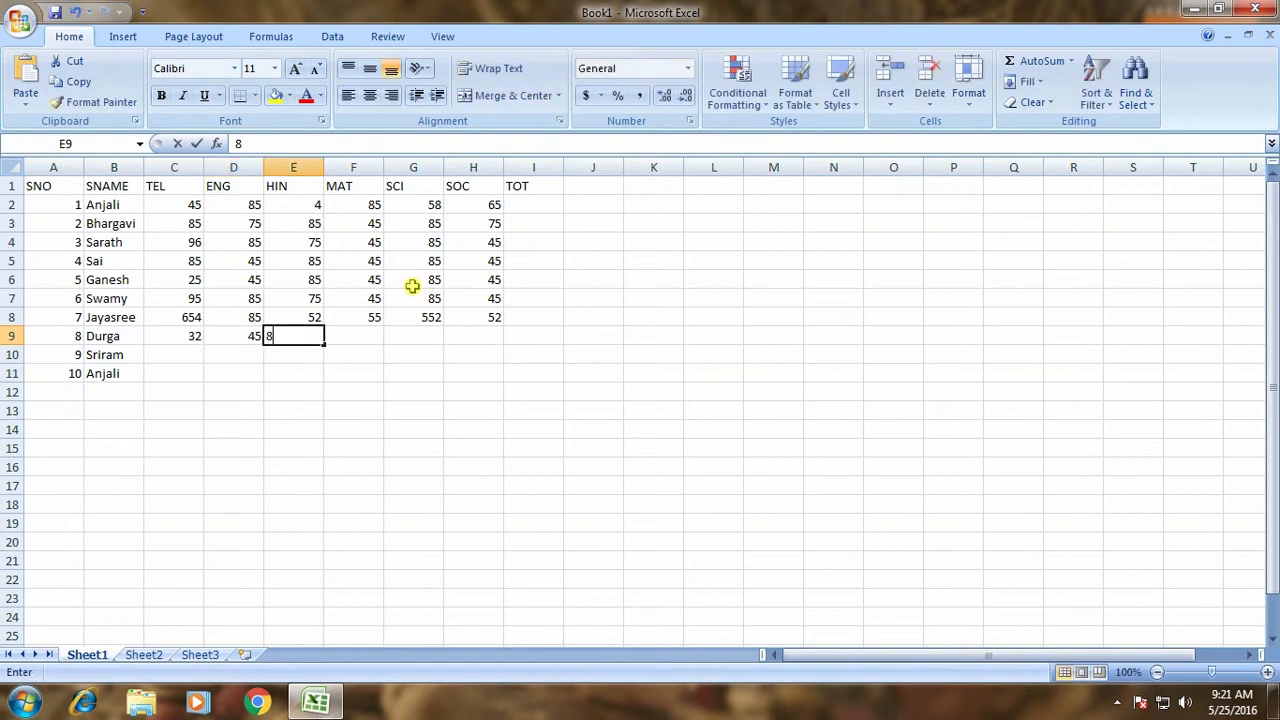
pyautogui.write('5')
pyautogui.press('Tab')
pyautogui.write('45')
pyautogui.press('Tab')
# Enter row 10 marks: 96, 85, 75, 45, 85, 75.
pyautogui.write('85')
pyautogui.press('Tab')
pyautogui.write('45')
pyautogui.press('Return')
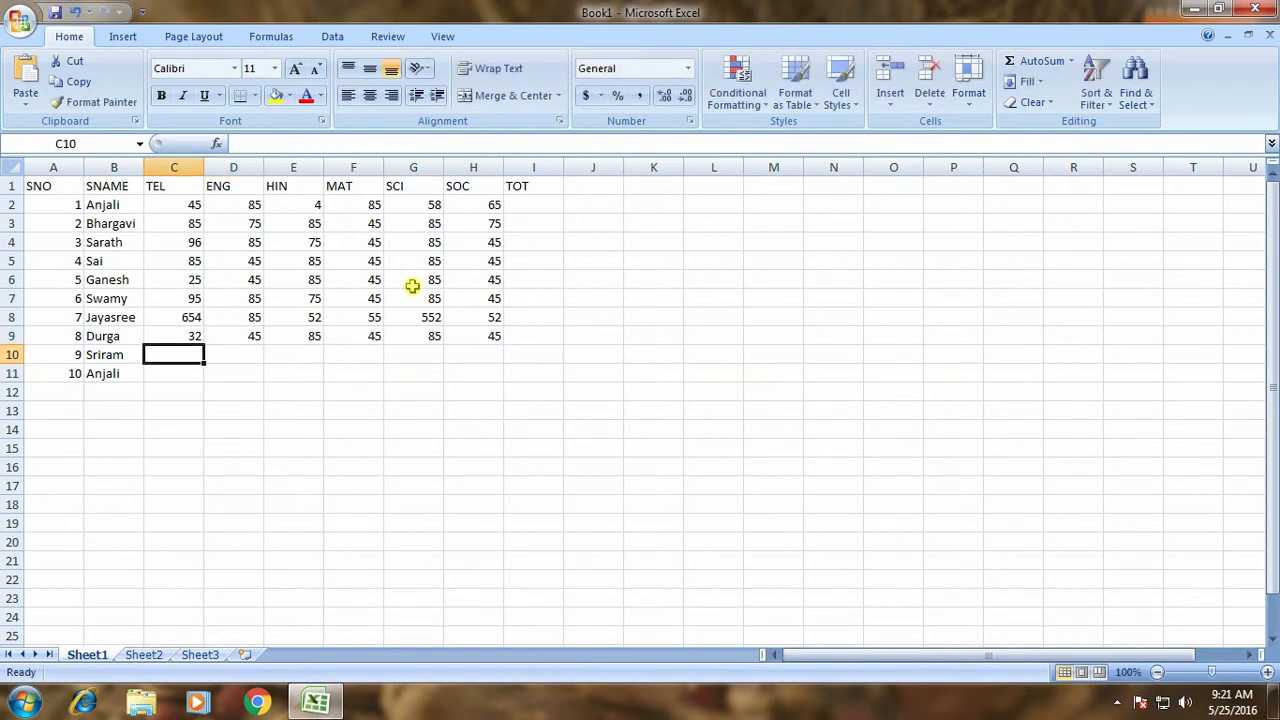
pyautogui.write('96')
pyautogui.press('Tab')
pyautogui.write('85')
pyautogui.press('Tab')
pyautogui.write('75')
pyautogui.press('Tab')
pyautogui.write('45')
pyautogui.press('Tab')
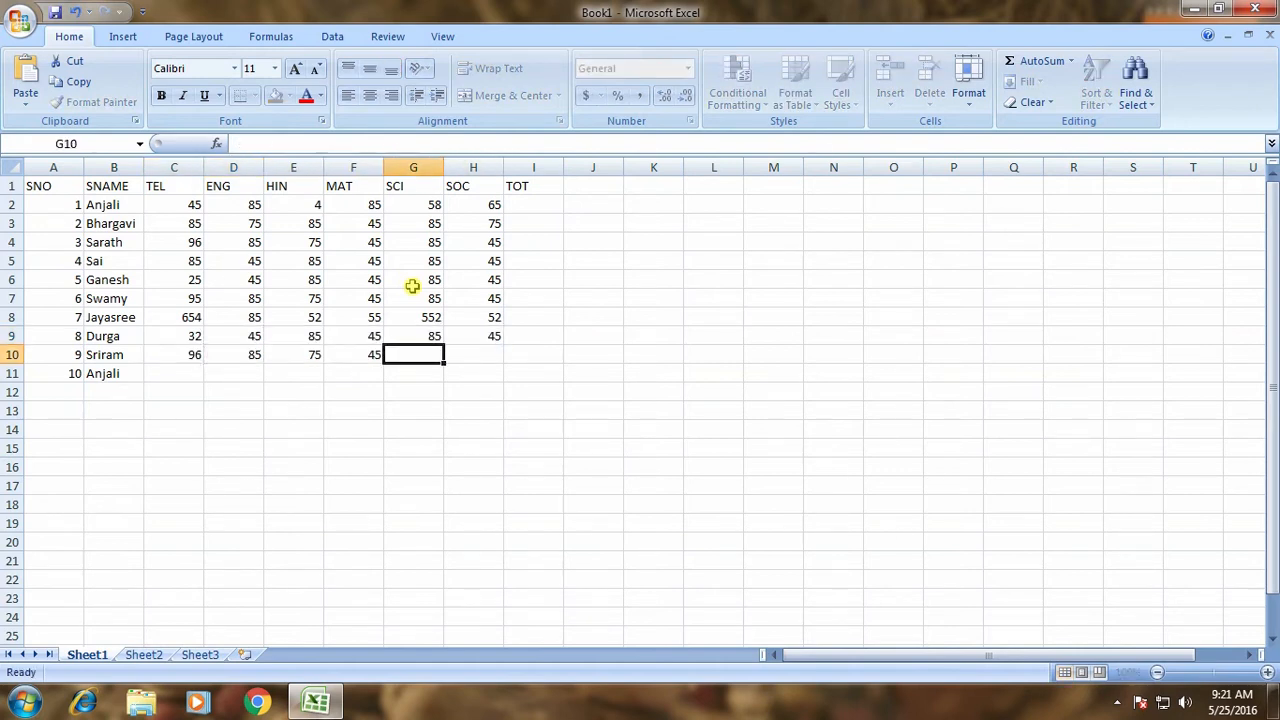
pyautogui.write('85')
pyautogui.press('Tab')
pyautogui.write('75')
pyautogui.press('Return')
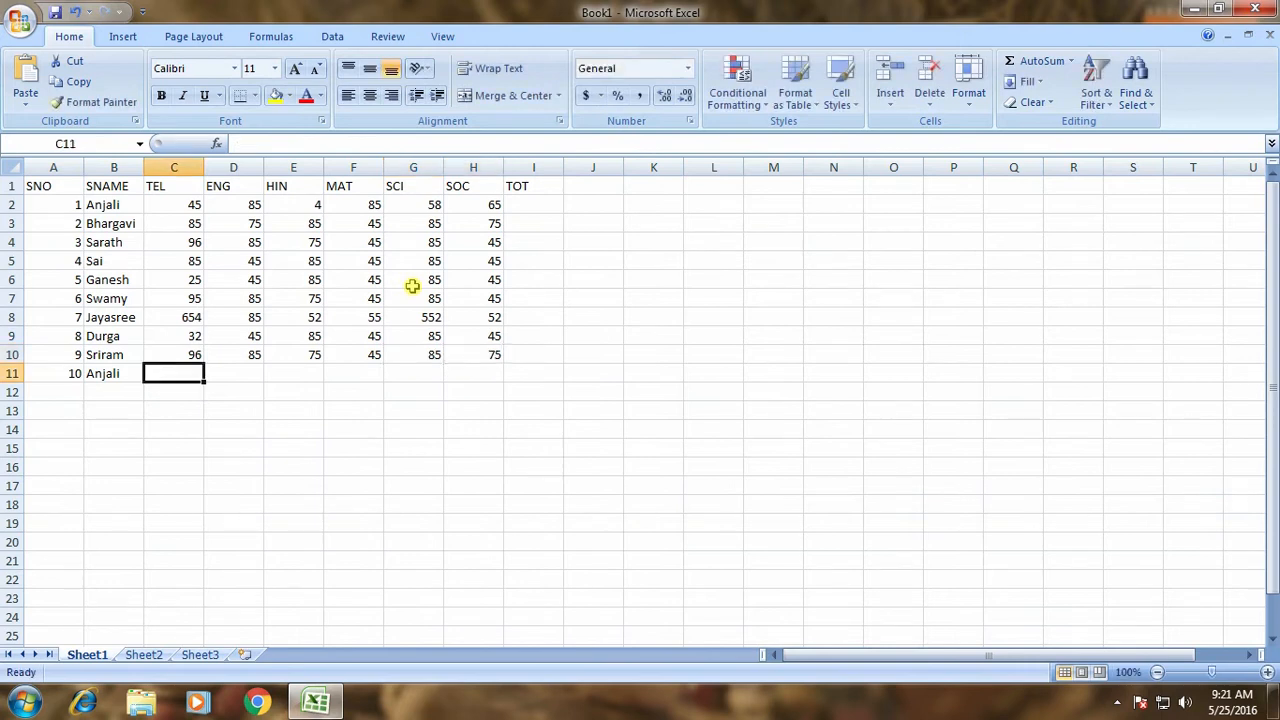
# Enter row 11 marks: 96, 885, 745, 5, 552, 22.
pyautogui.write('96')
pyautogui.press('Tab')
pyautogui.write('885')
pyautogui.press('Tab')
pyautogui.write('745')
pyautogui.press('Tab')
pyautogui.write('5')
pyautogui.press('Tab')
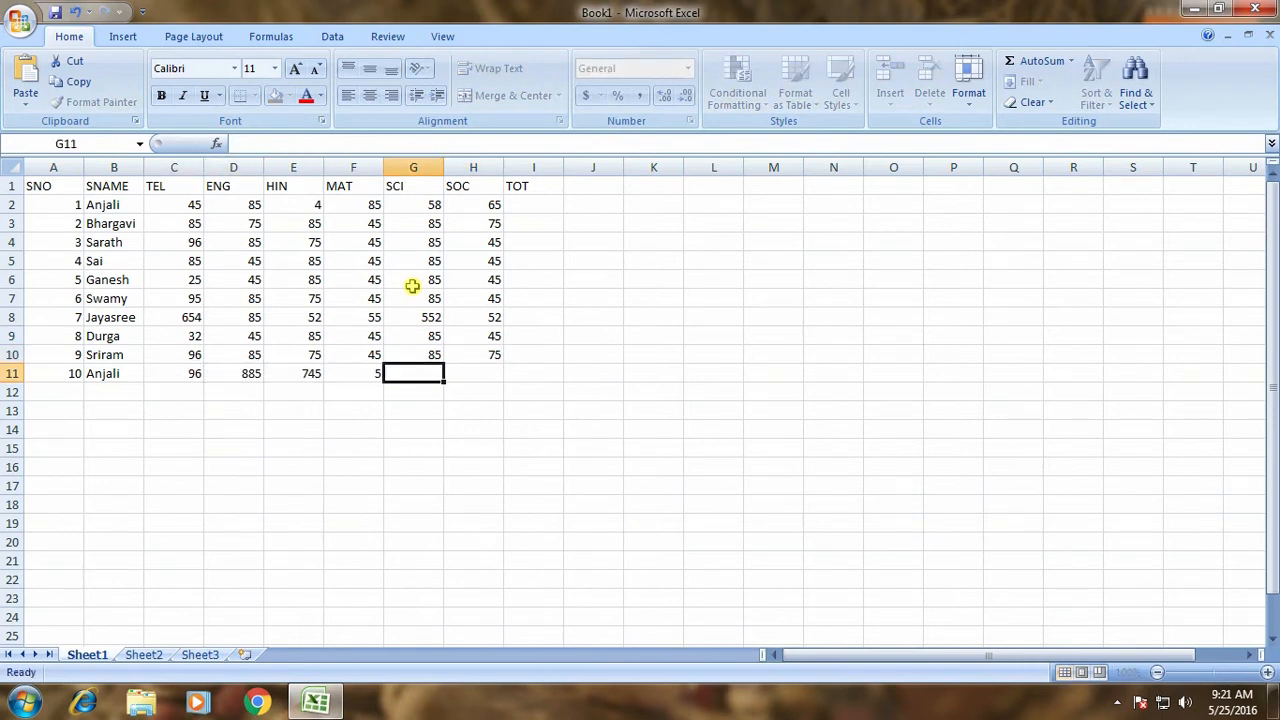
pyautogui.write('552')
pyautogui.press('Tab')
pyautogui.write('22')
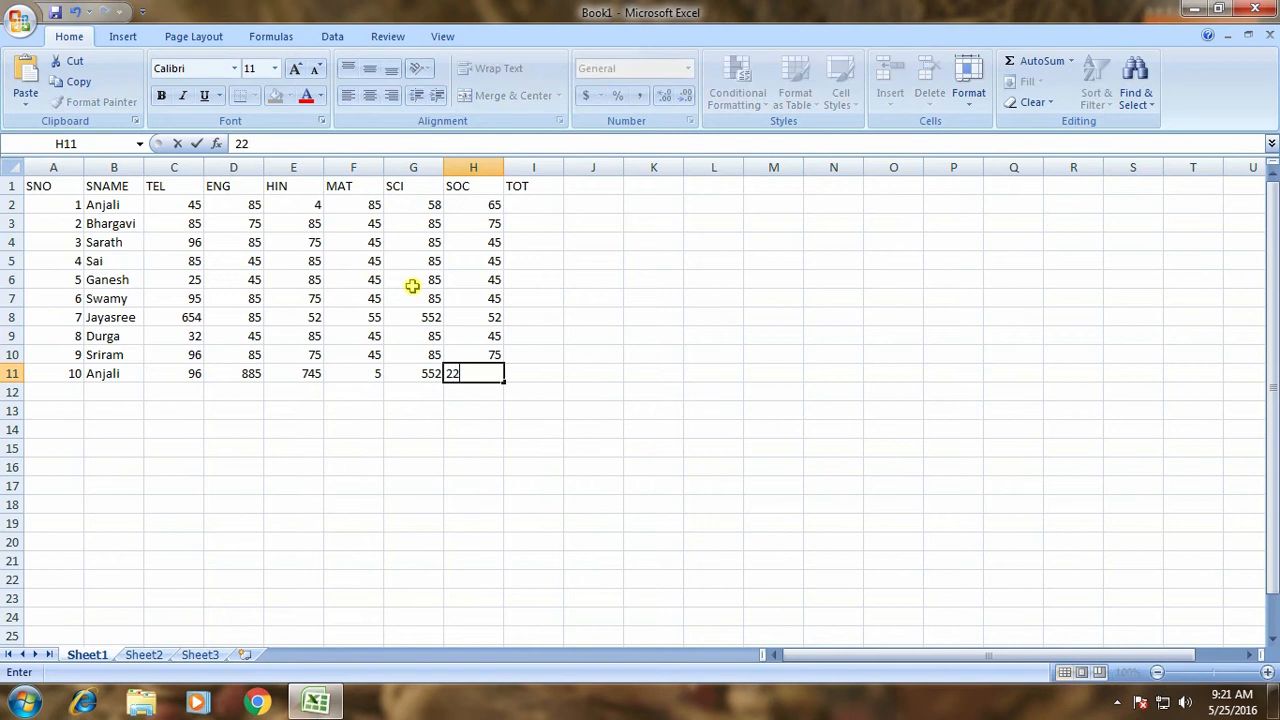
# Correct row 8's TEL mark to 45 and its SCI mark to 55.
pyautogui.click(182, 317)
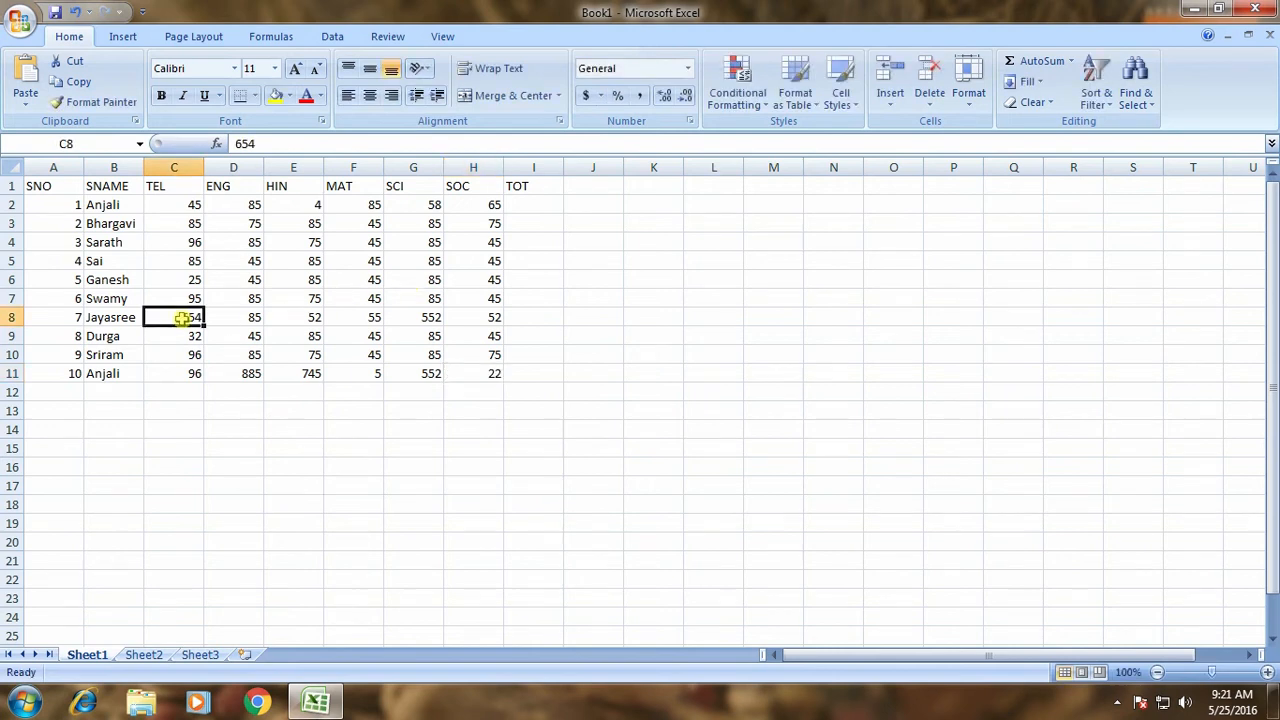
pyautogui.write('45')
pyautogui.press('Tab')
pyautogui.press('Tab')
pyautogui.press('Tab')
pyautogui.press('Tab')
pyautogui.write('2')
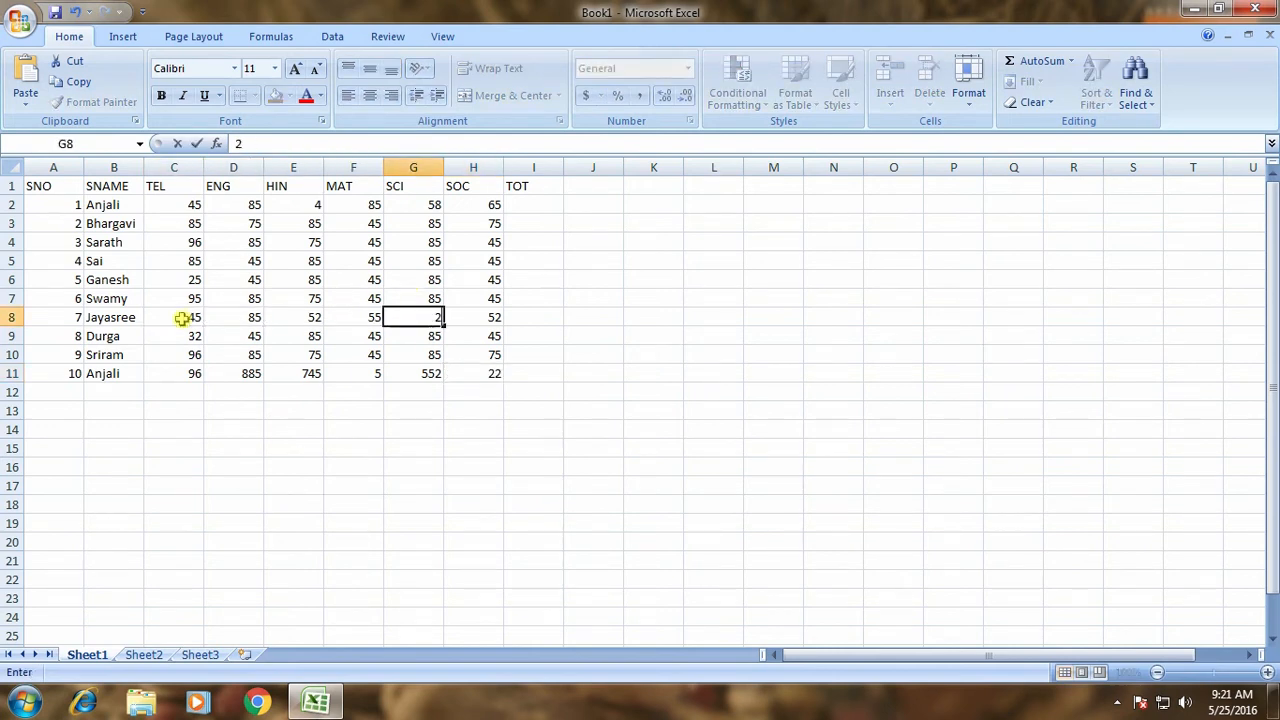
pyautogui.press('Tab')
pyautogui.press('Left')
pyautogui.write('55')
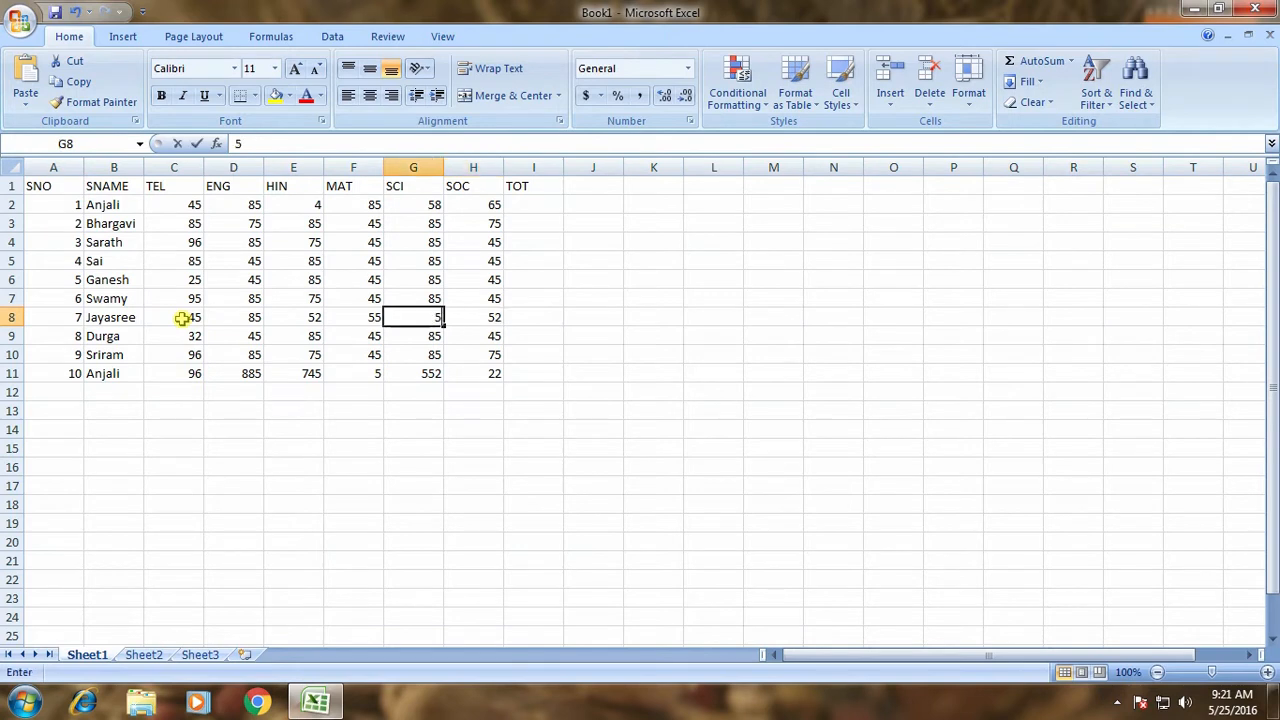
pyautogui.press('Return')
# Correct the wrong row 11 marks to 85, 45 and 85.
pyautogui.press('Down')
pyautogui.press('Down')
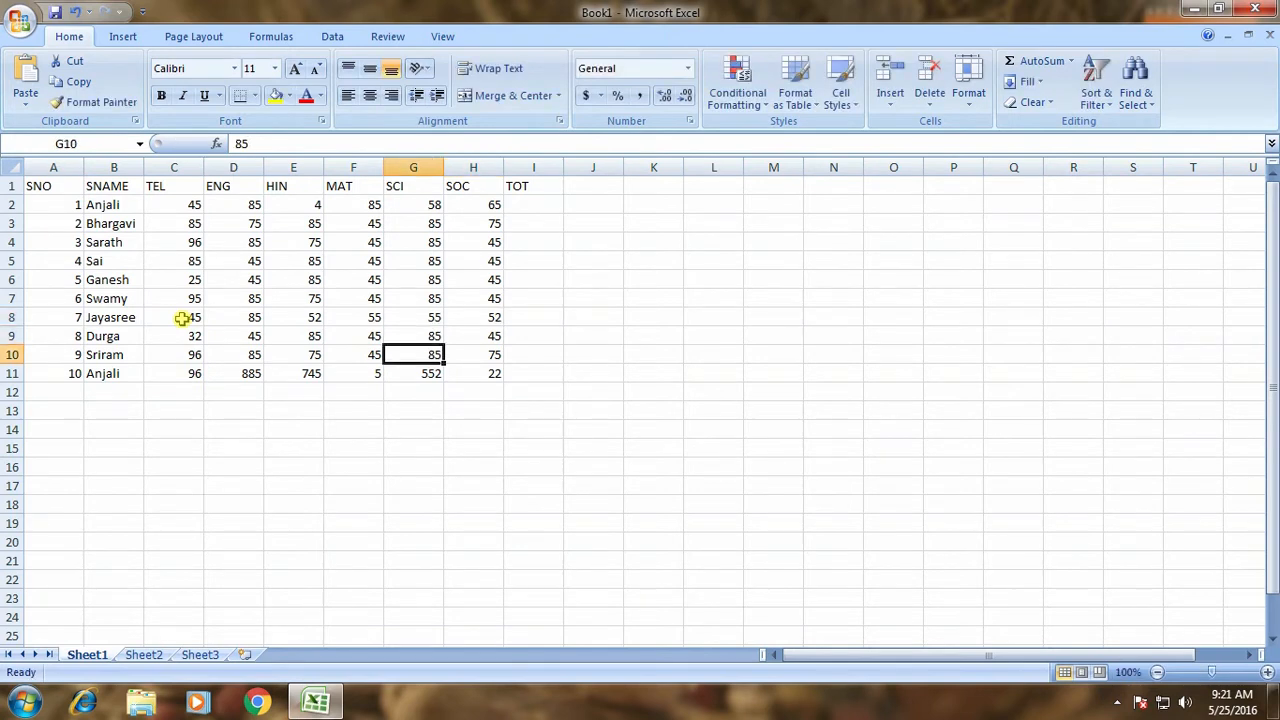
pyautogui.write('8/')
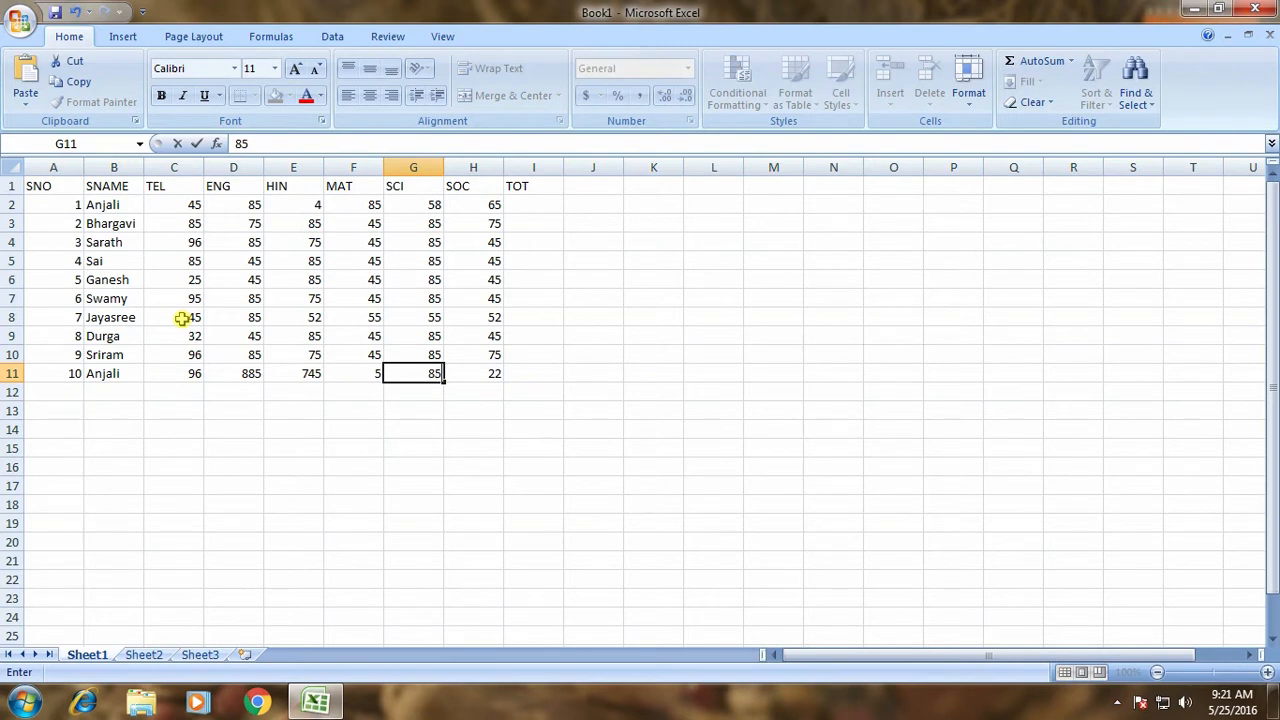
pyautogui.press('Left')
pyautogui.press('Left')
pyautogui.press('Left')
pyautogui.write('45')
pyautogui.press('Right')
pyautogui.write('85')
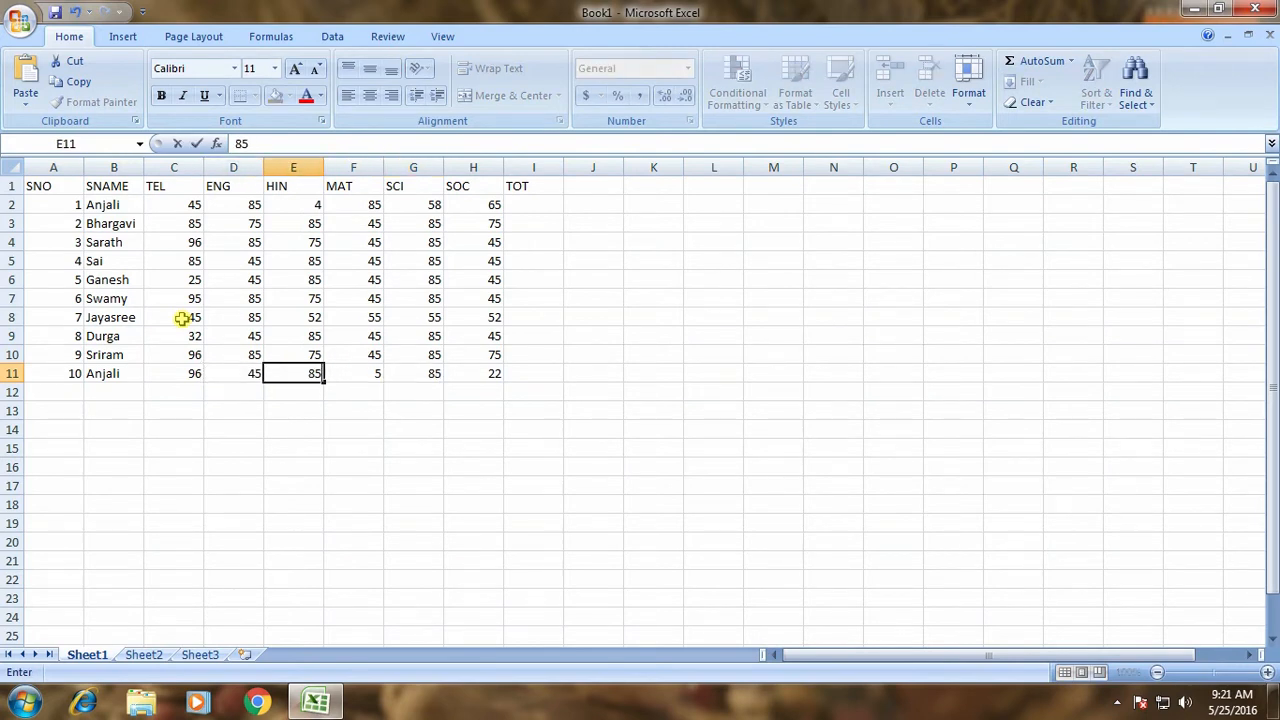
pyautogui.press('Return')
pyautogui.press('Left')
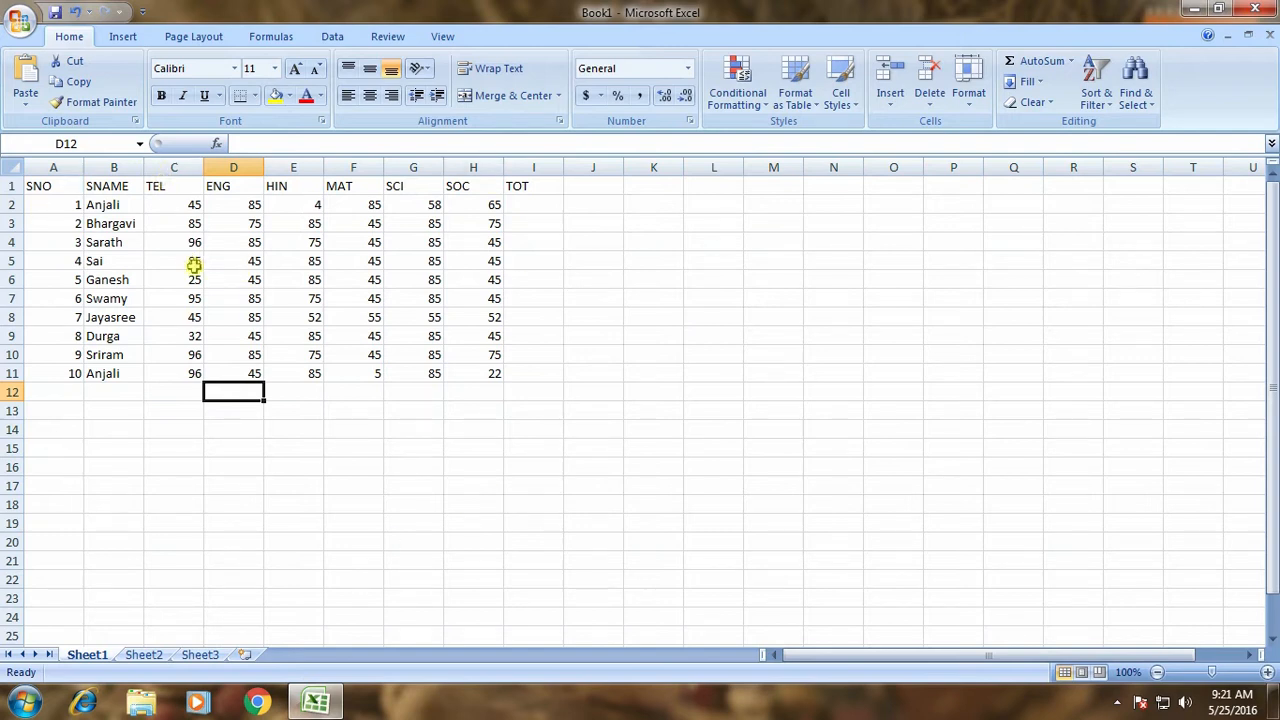
# Cut the SNAME through MAT headings from row 1 and paste them at E12.
pyautogui.scroll(6, 200, 272)
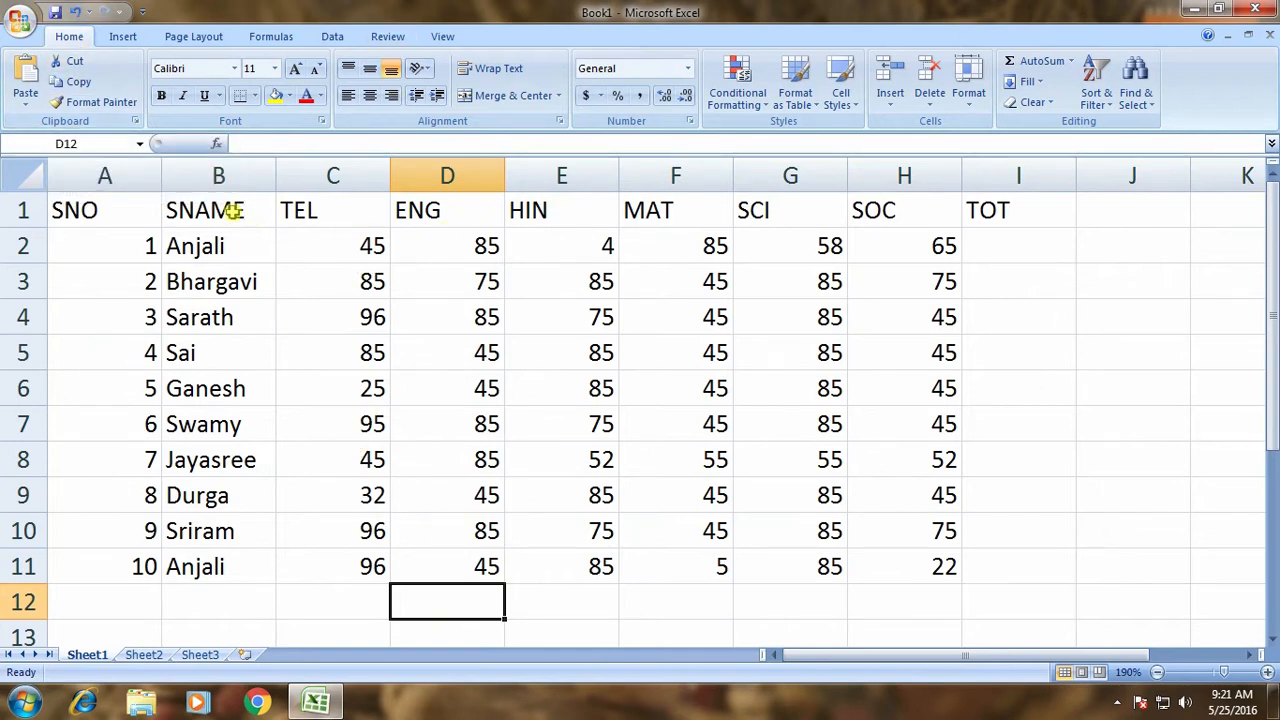
pyautogui.moveTo(206, 210); pyautogui.dragTo(657, 210)
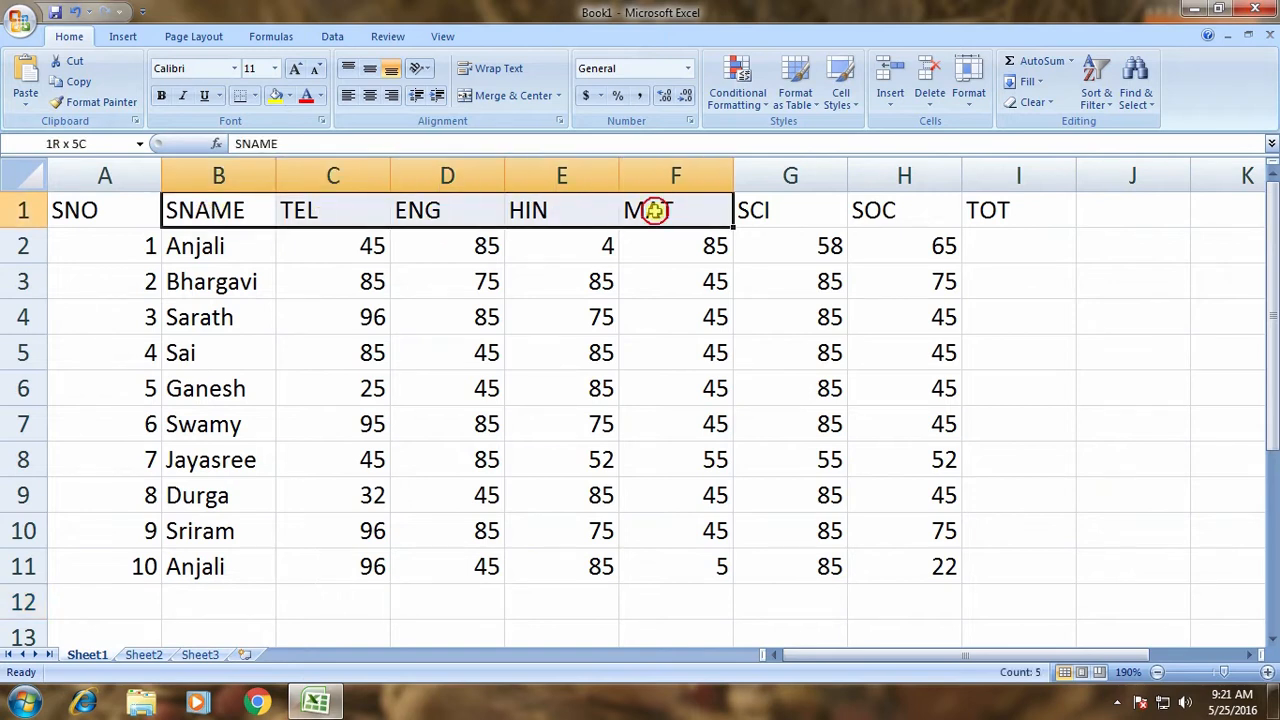
pyautogui.rightClick(474, 210)
pyautogui.click(516, 224)
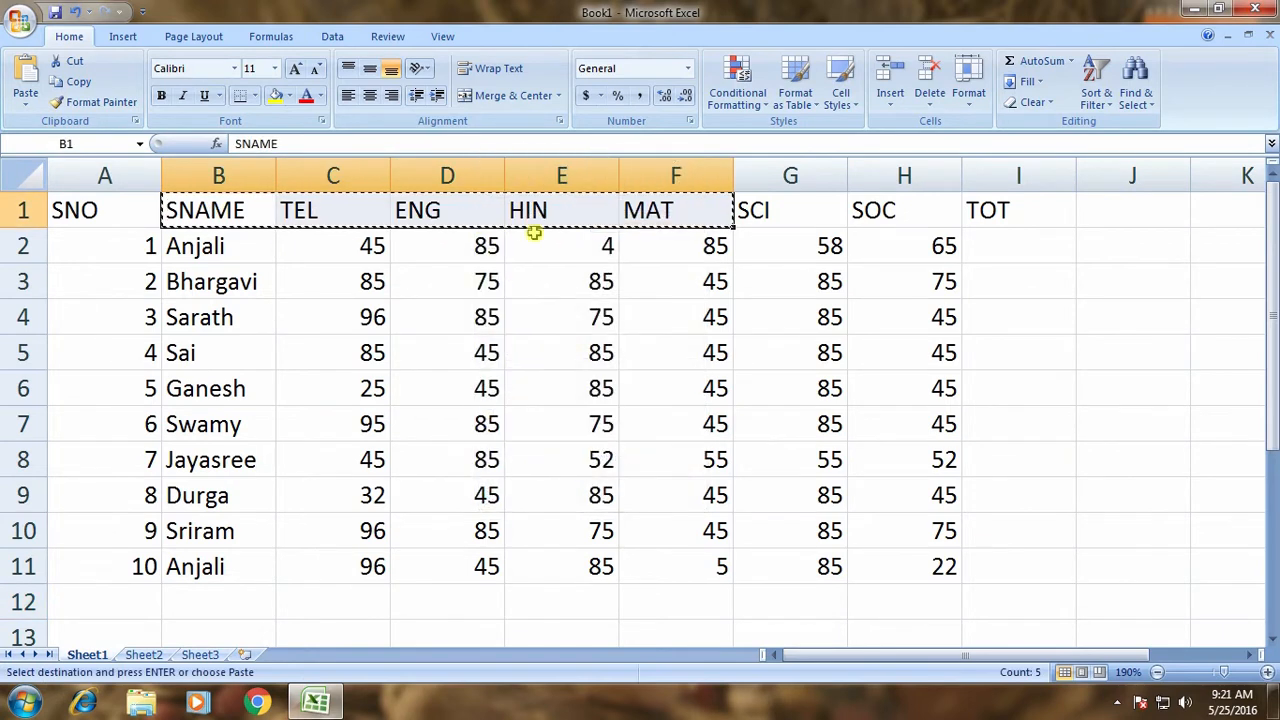
pyautogui.click(557, 600)
pyautogui.rightClick(557, 601)
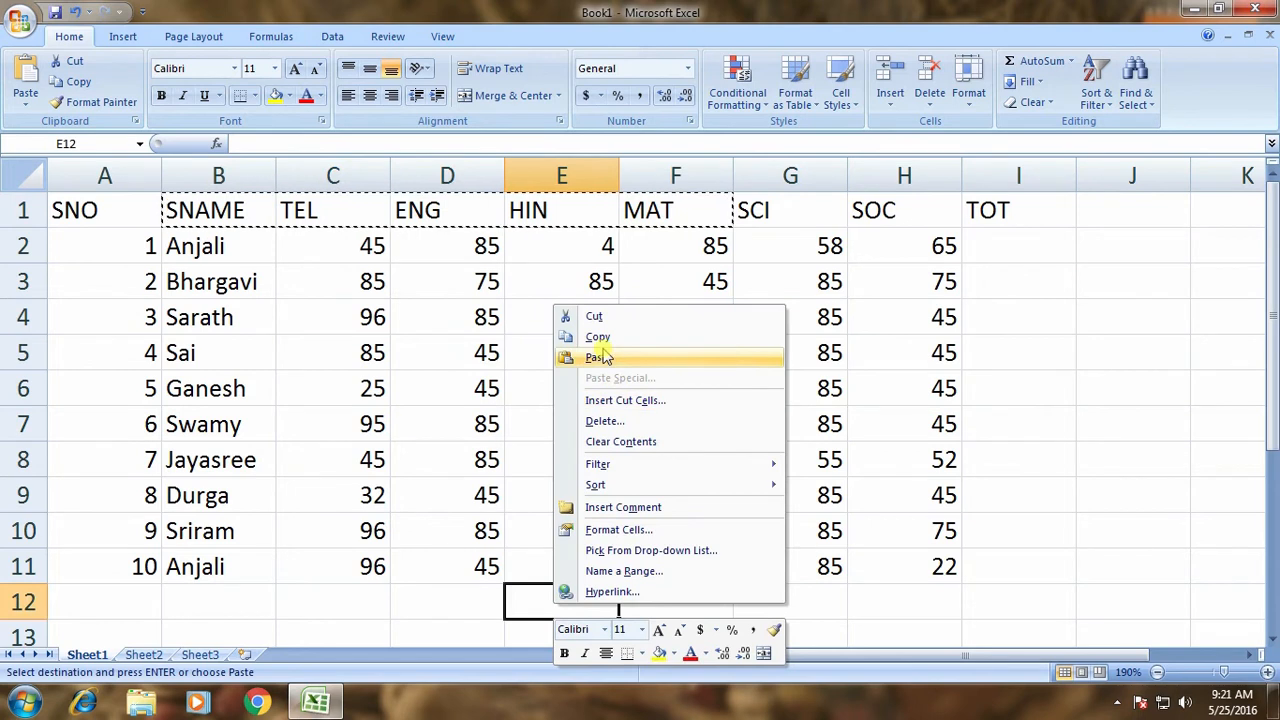
pyautogui.click(595, 358)
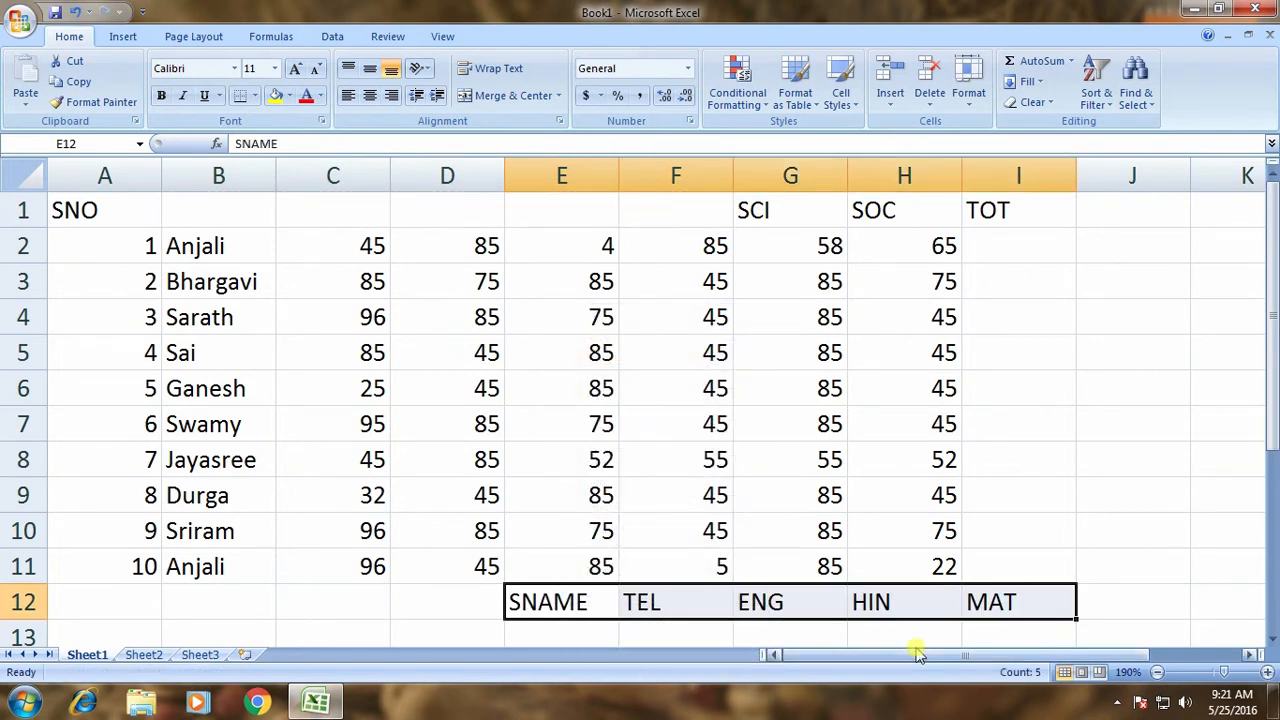
pyautogui.hotkey('ctrl', 'z')
pyautogui.press('Escape')
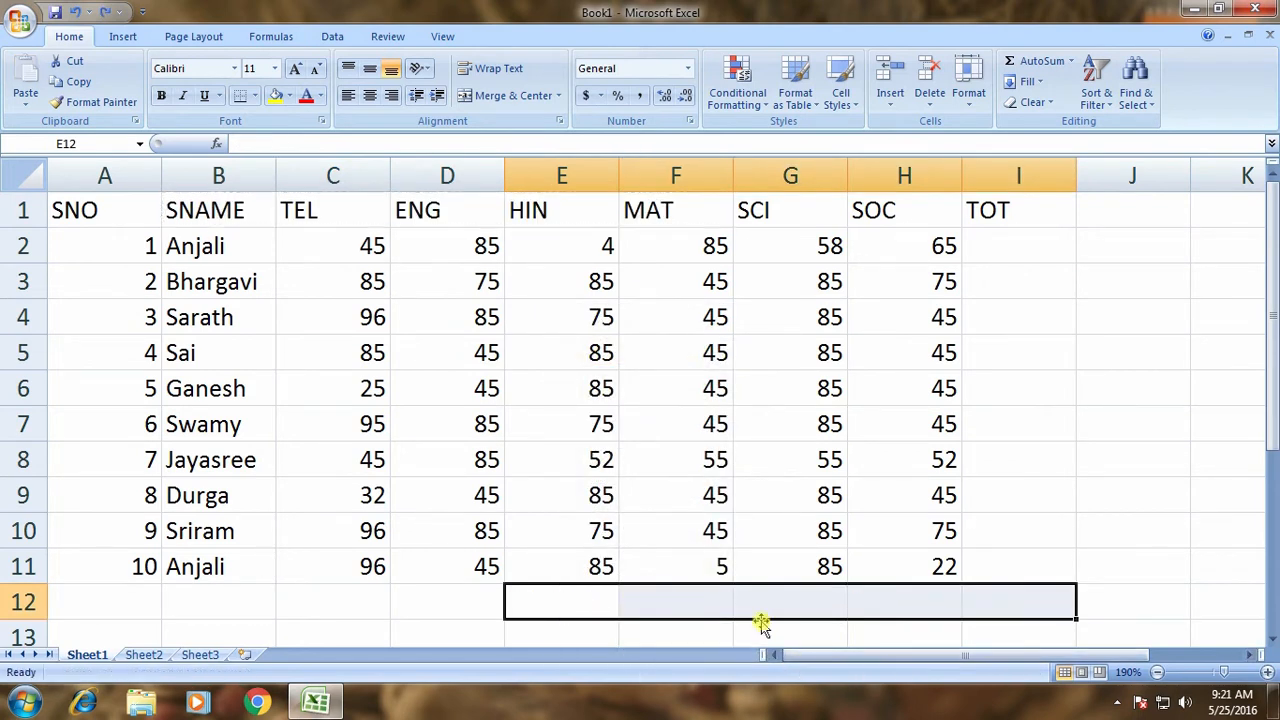
pyautogui.click(646, 468)
pyautogui.moveTo(100, 210); pyautogui.dragTo(1000, 211)
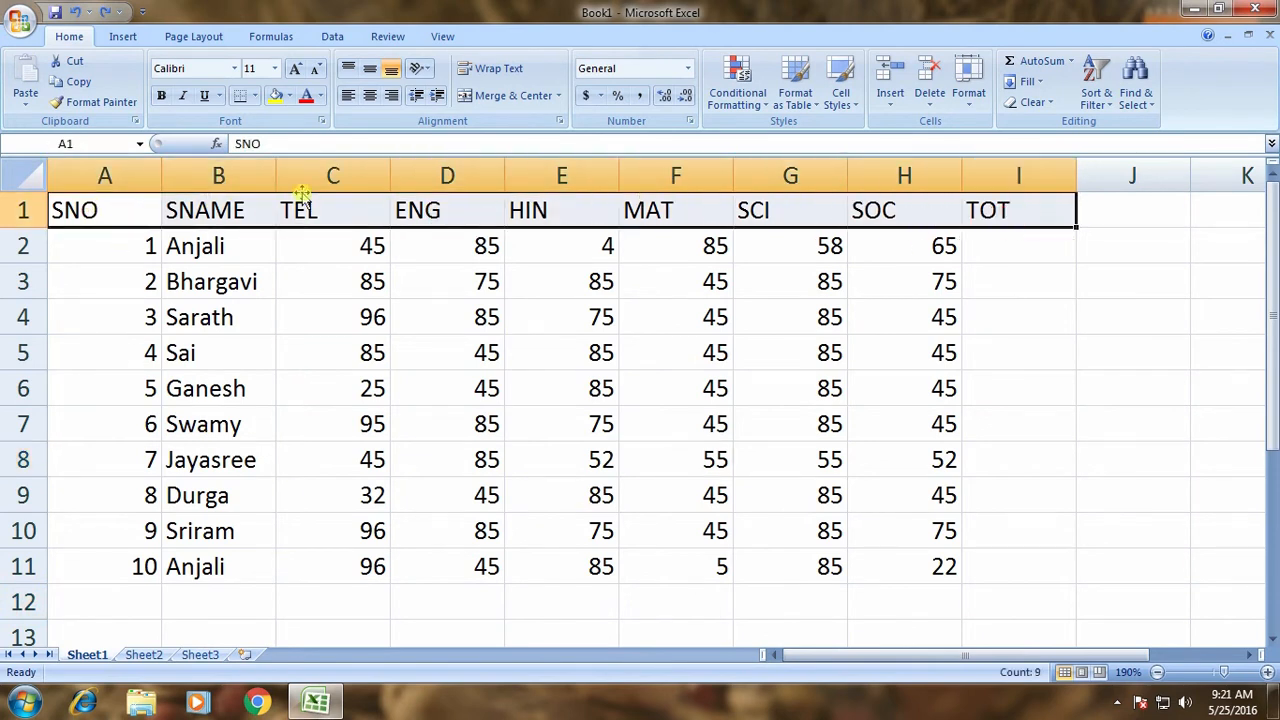
pyautogui.click(70, 61)
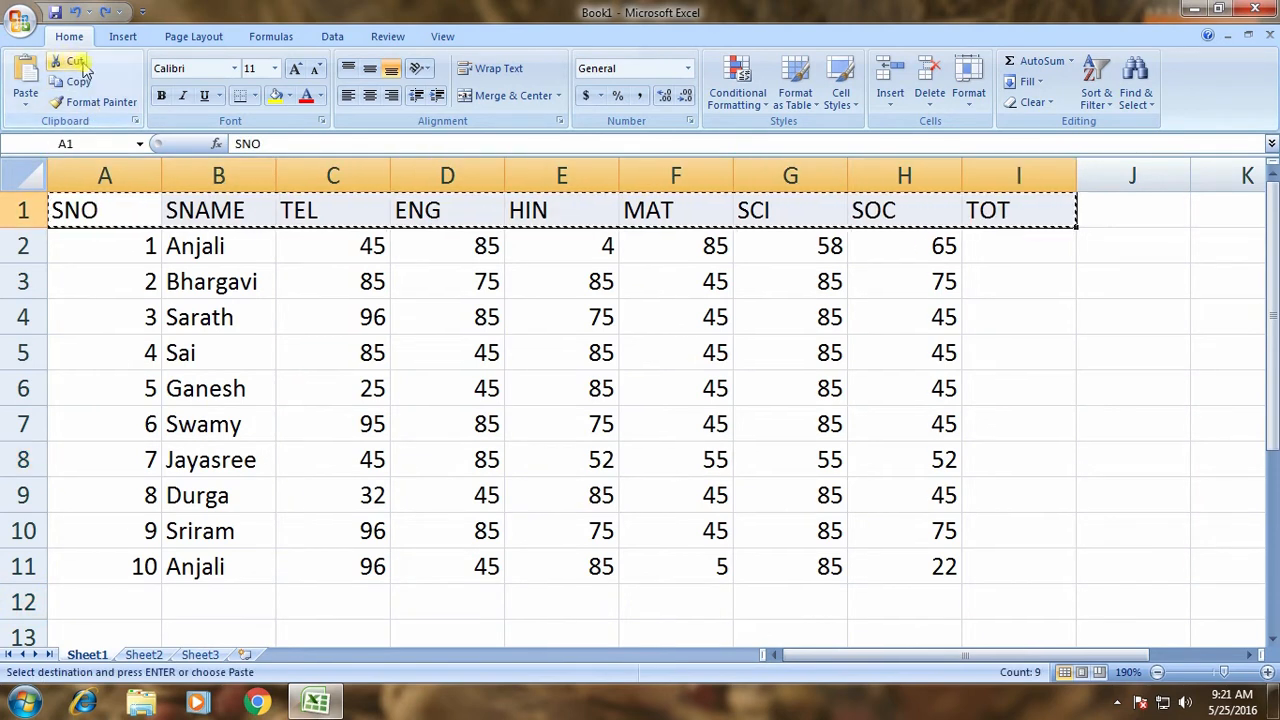
pyautogui.click(297, 608)
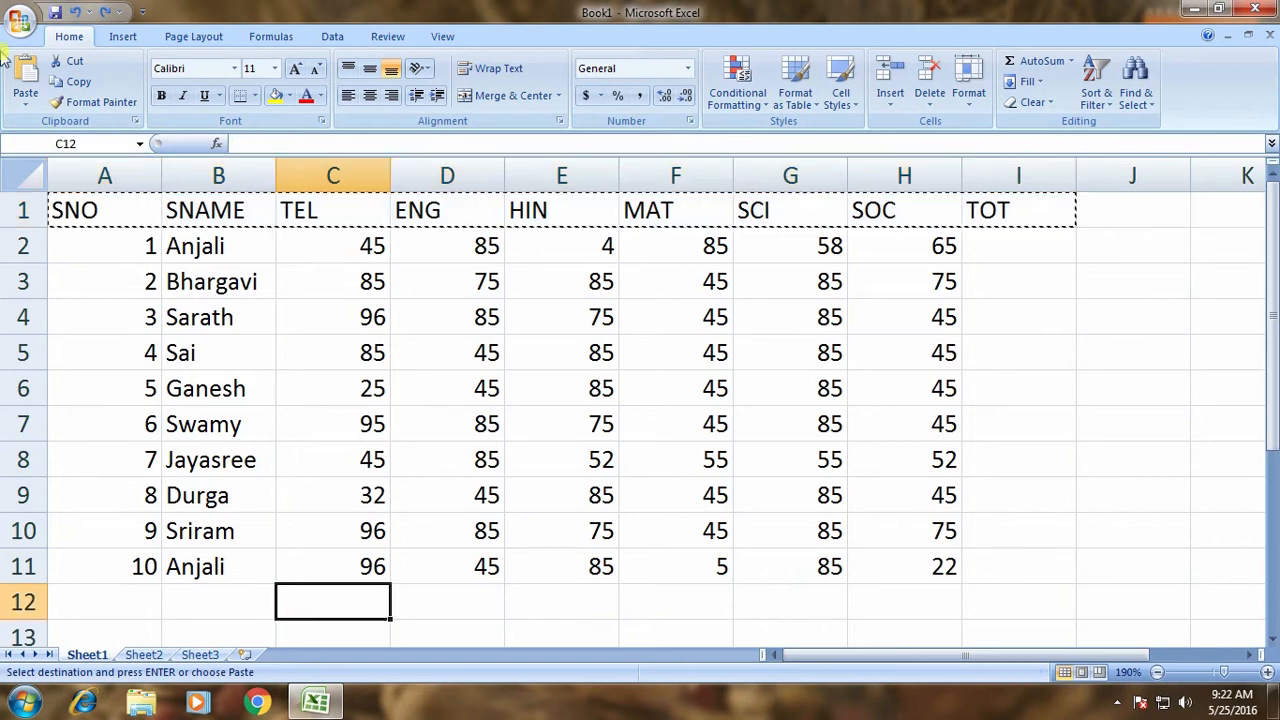
pyautogui.click(30, 72)
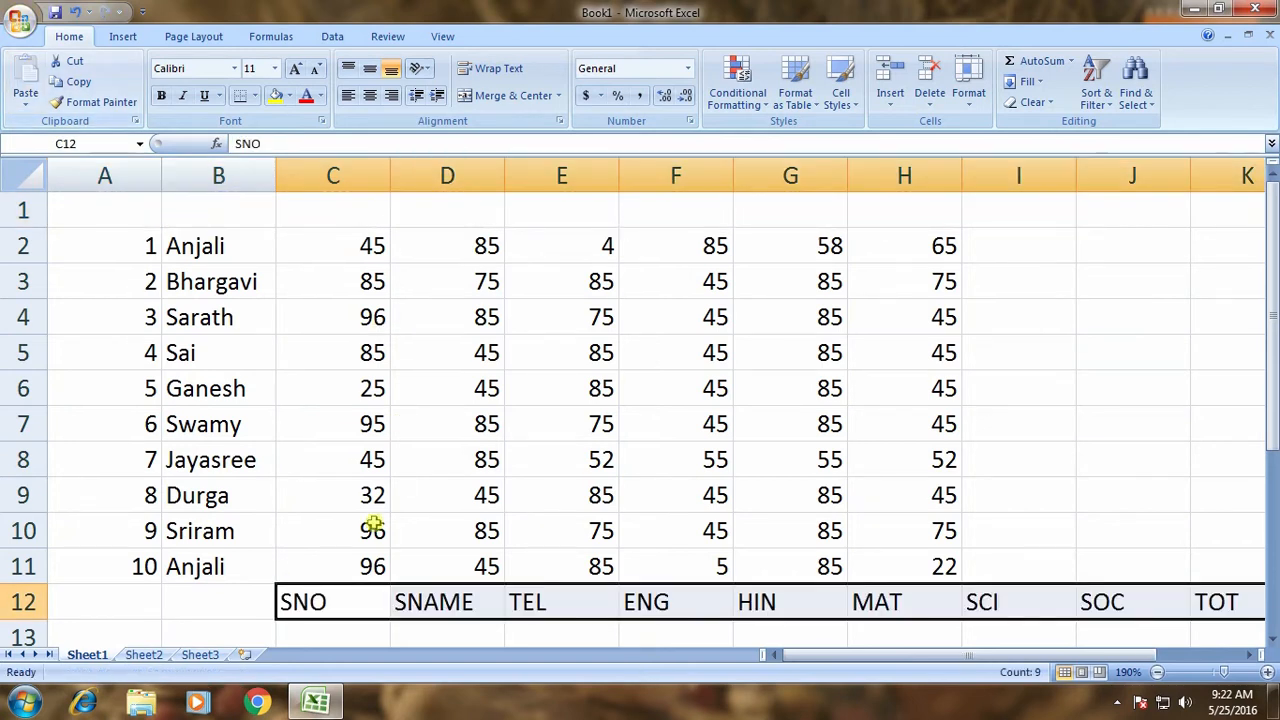
pyautogui.hotkey('ctrl', 'z')
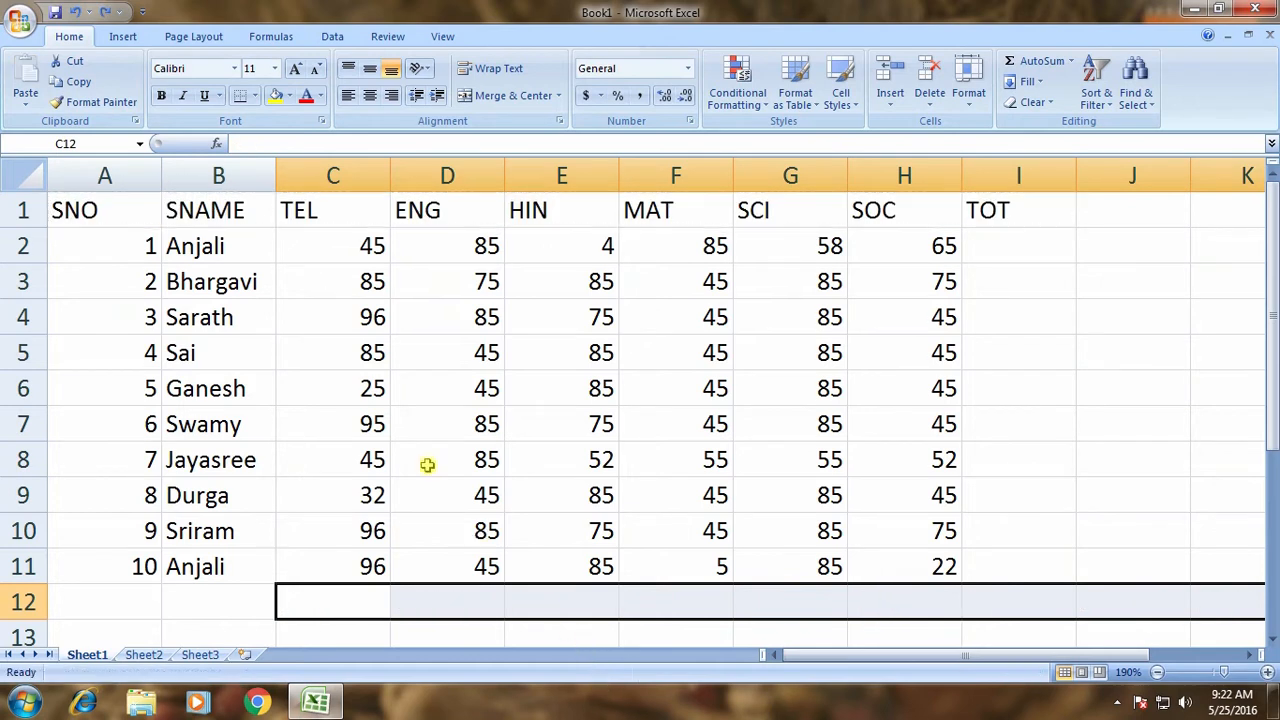
pyautogui.press('Escape')
pyautogui.click(340, 388)
pyautogui.moveTo(117, 211); pyautogui.dragTo(988, 205)
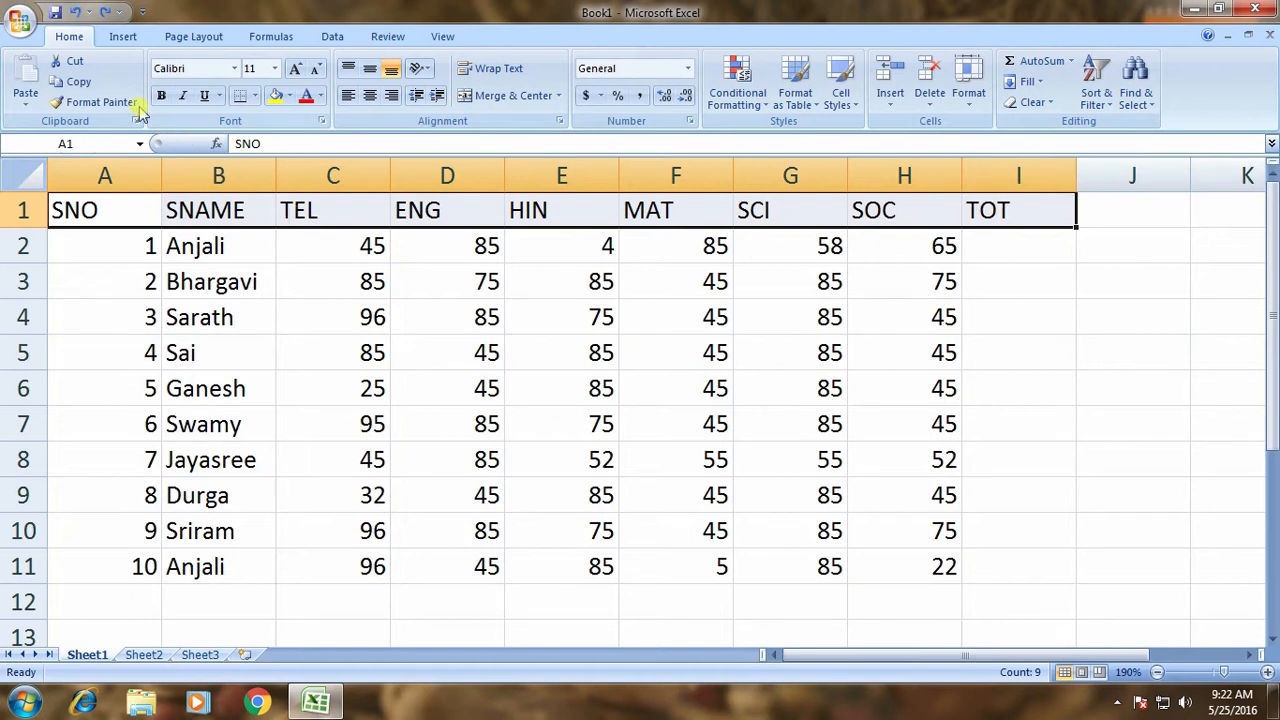
pyautogui.click(80, 82)
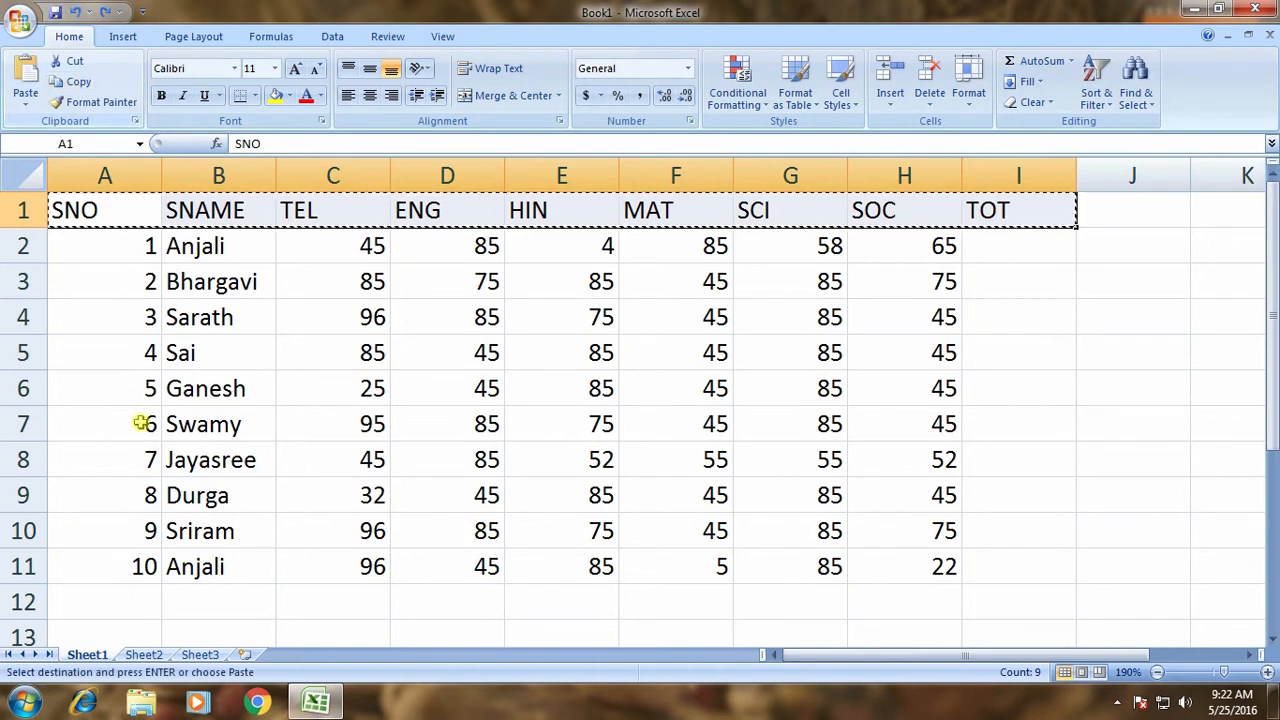
pyautogui.click(98, 604)
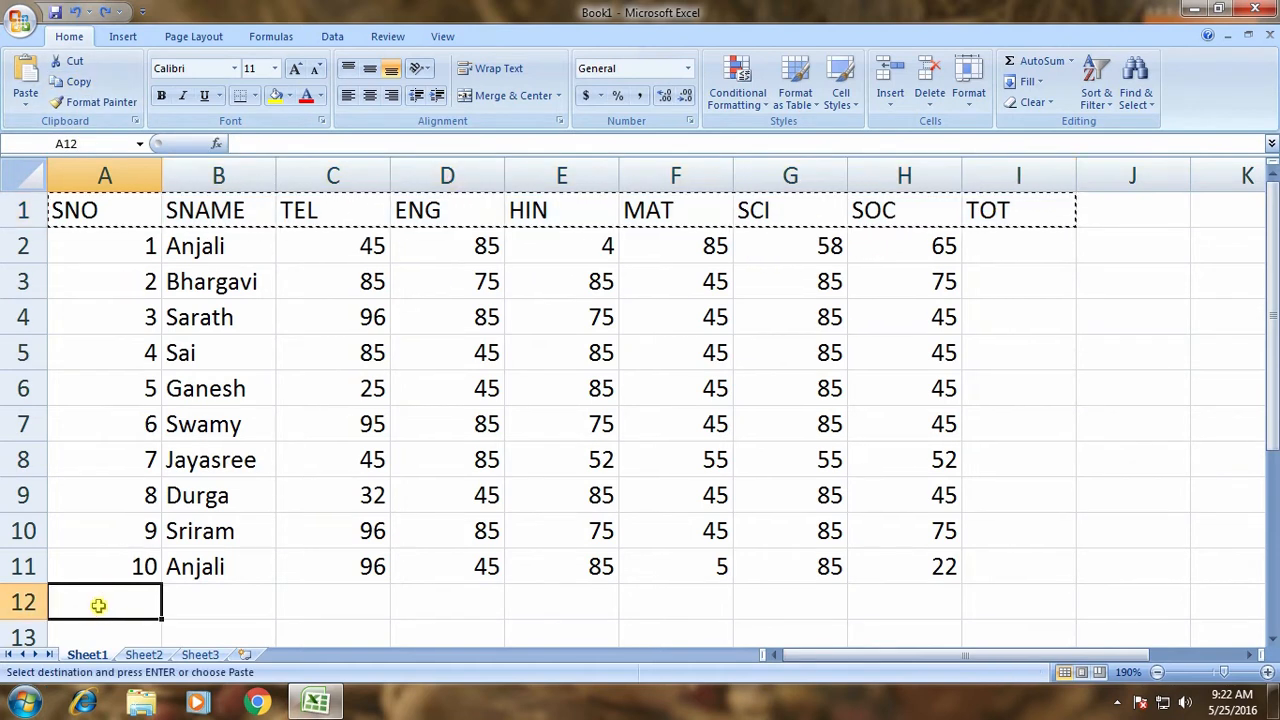
pyautogui.click(26, 80)
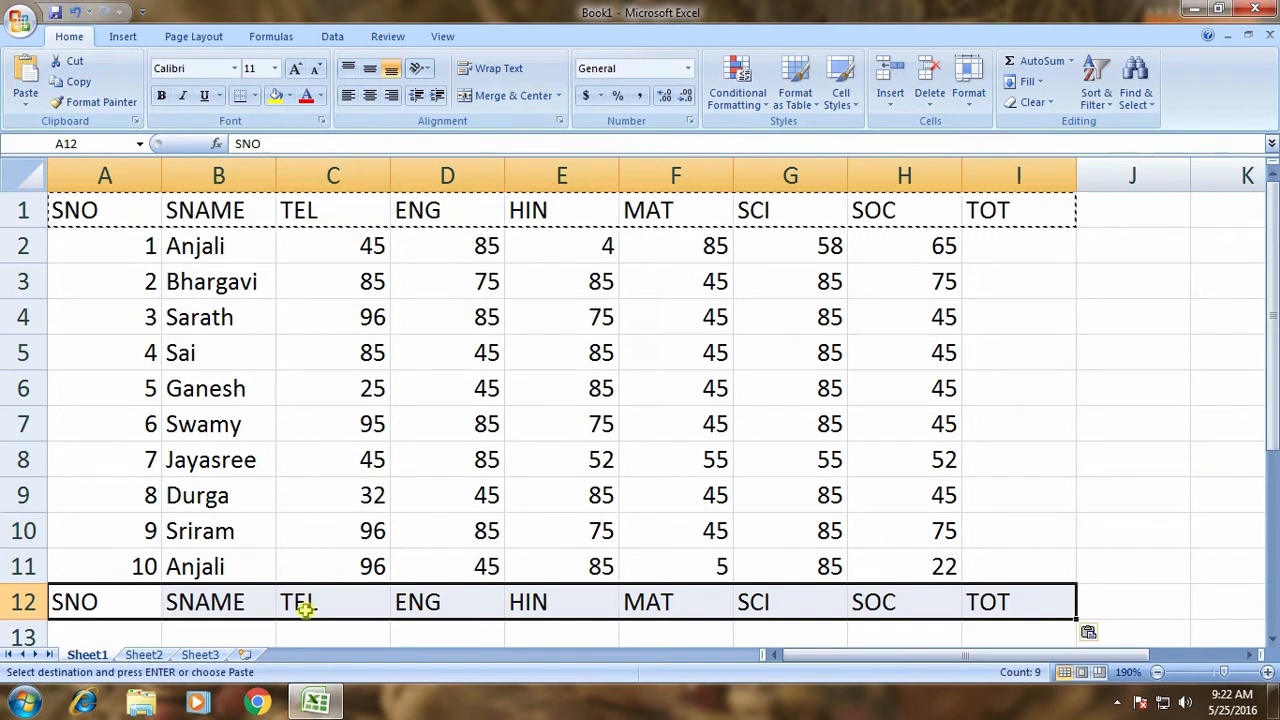
pyautogui.press('Escape')
pyautogui.hotkey('ctrl', 'z')
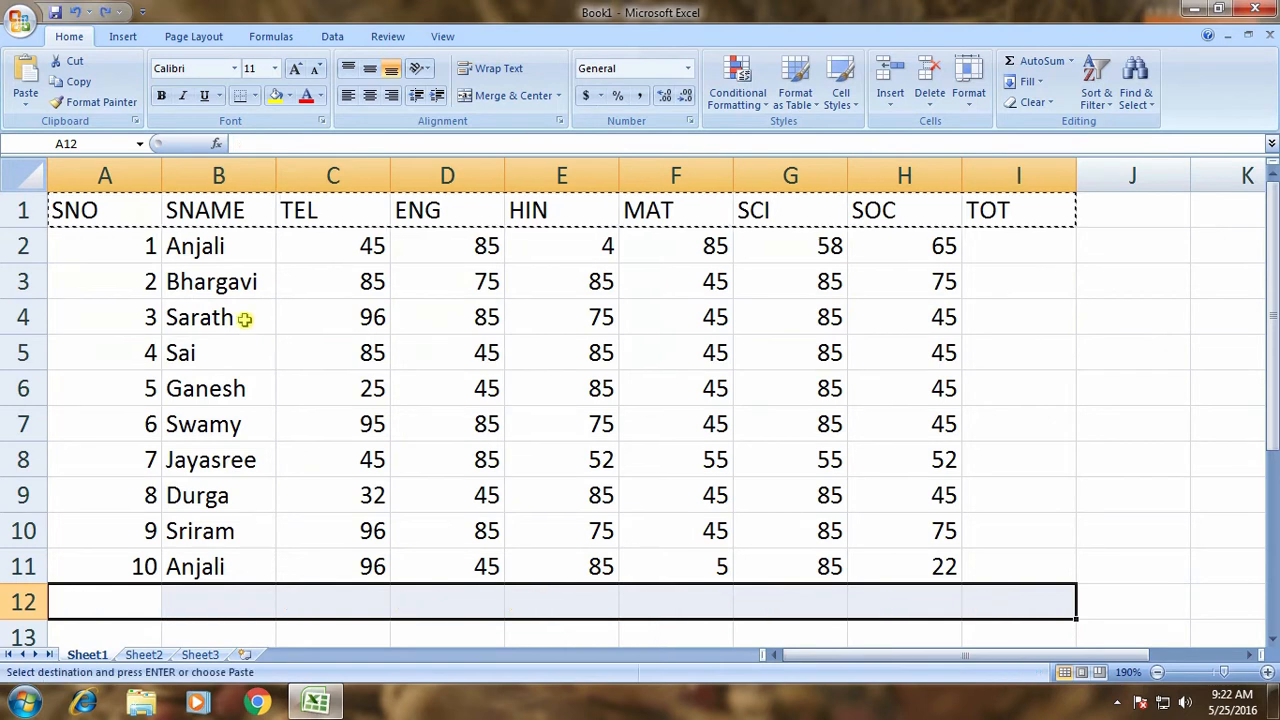
pyautogui.click(266, 202)
pyautogui.press('Escape')
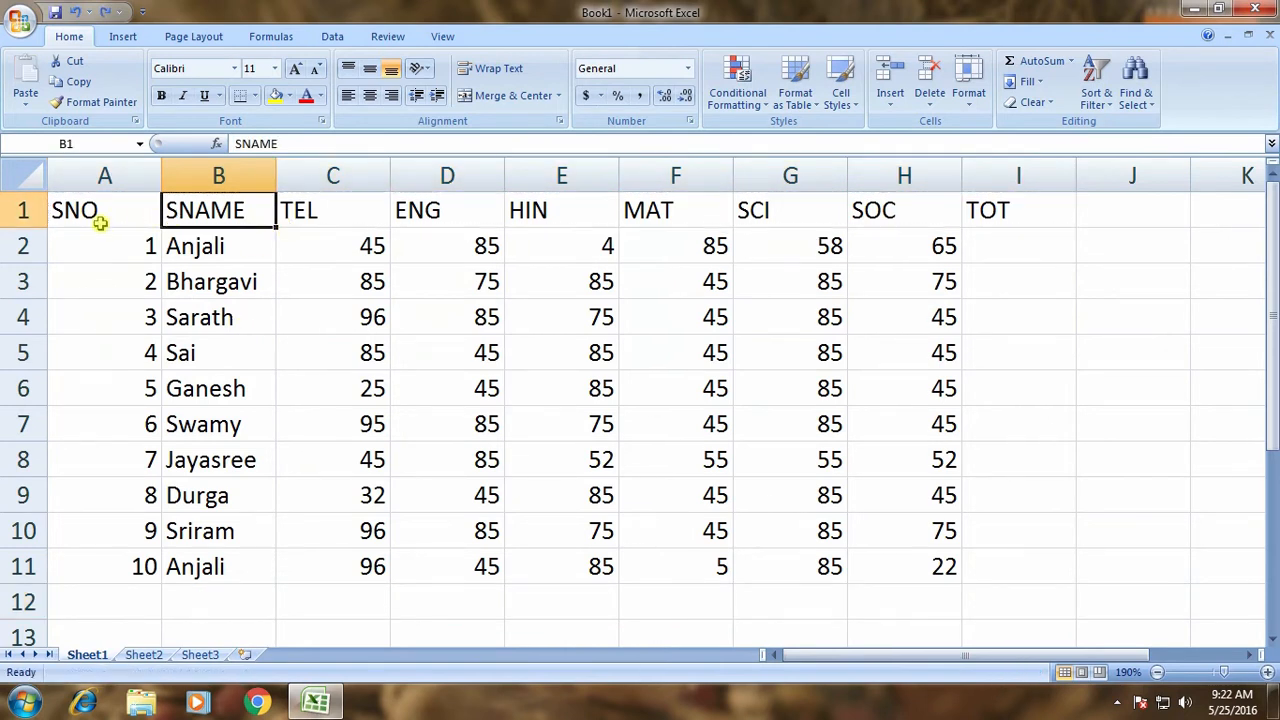
pyautogui.moveTo(100, 224); pyautogui.dragTo(1006, 209)
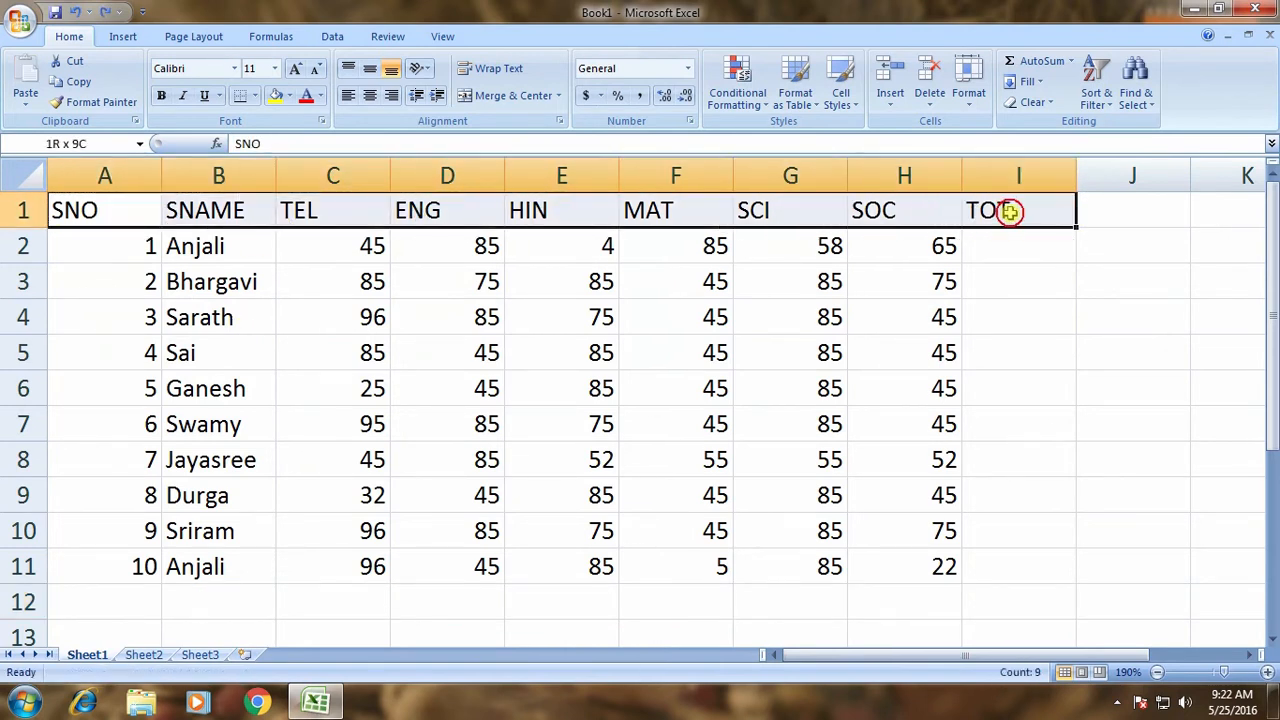
pyautogui.click(79, 62)
pyautogui.click(122, 597)
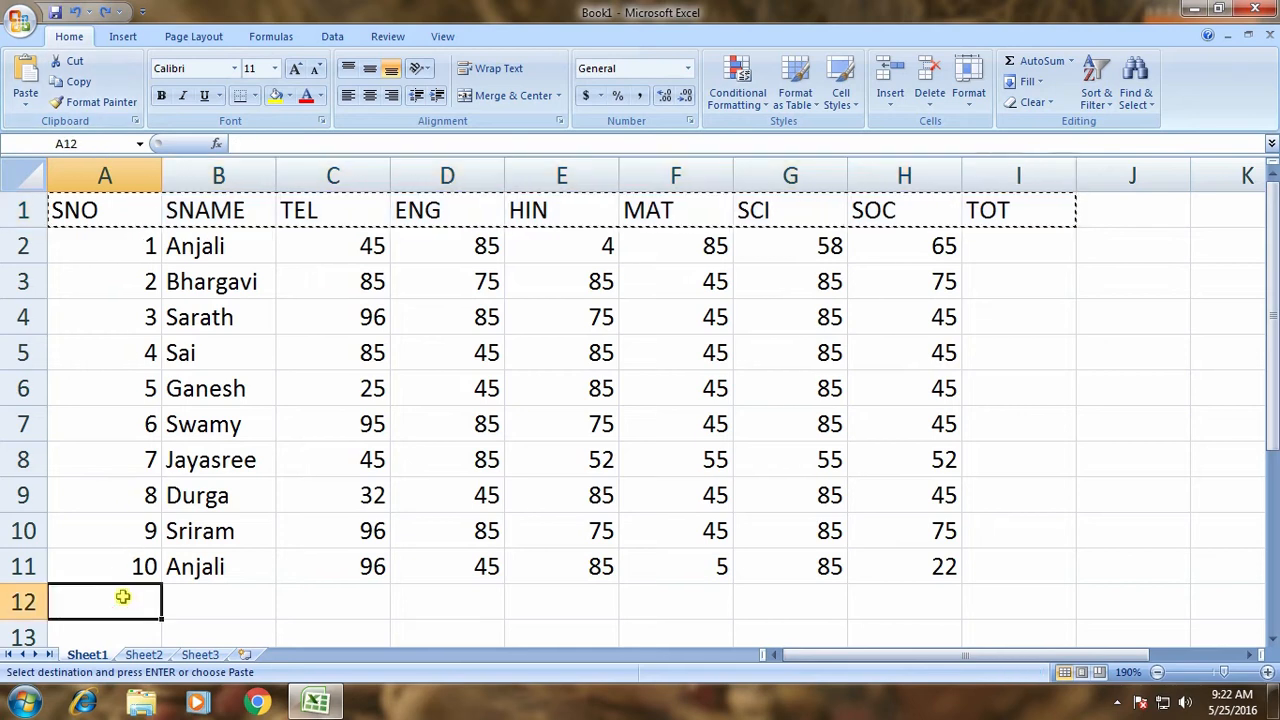
pyautogui.click(27, 85)
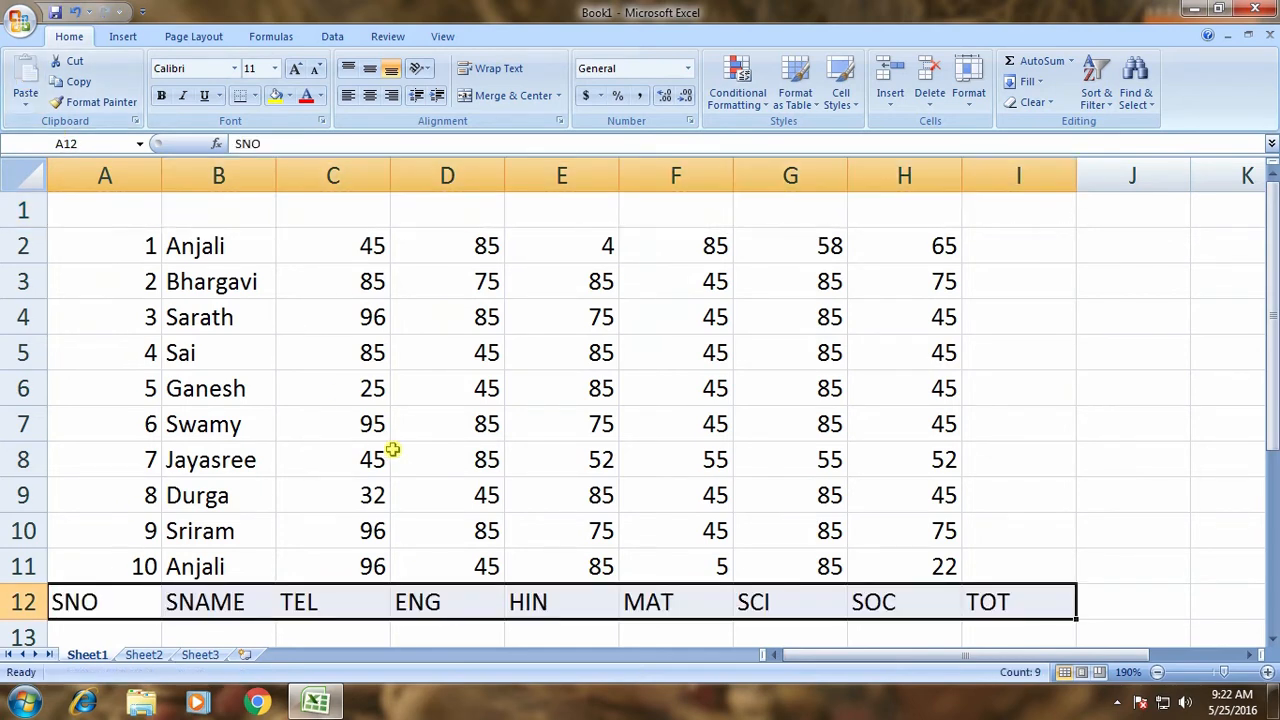
pyautogui.hotkey('ctrl', 'z')
pyautogui.press('Escape')
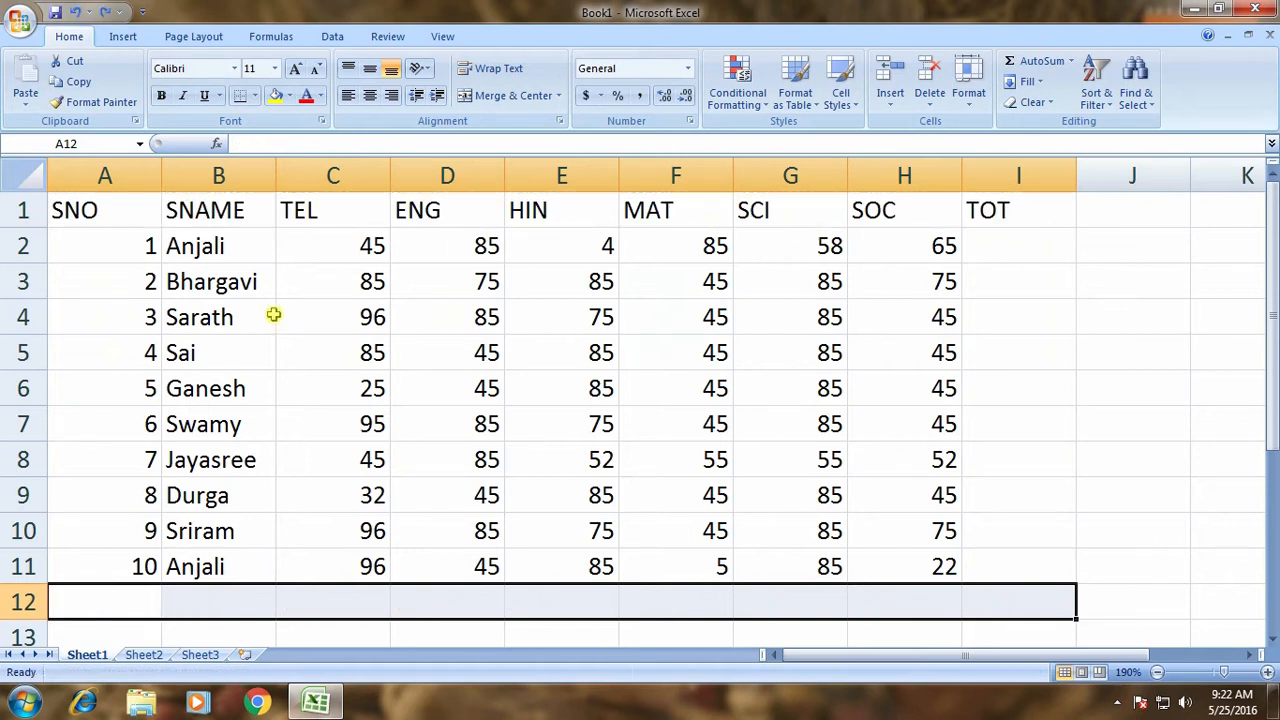
pyautogui.click(273, 315)
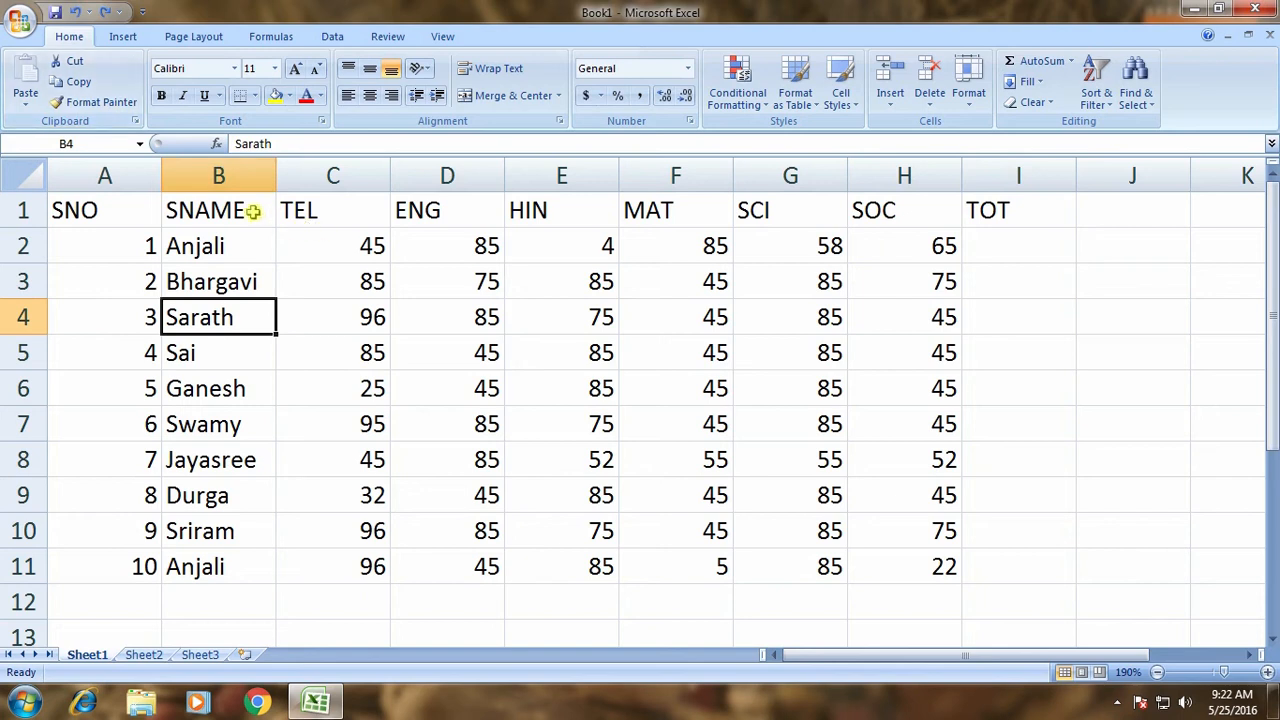
pyautogui.moveTo(155, 211); pyautogui.dragTo(1000, 212)
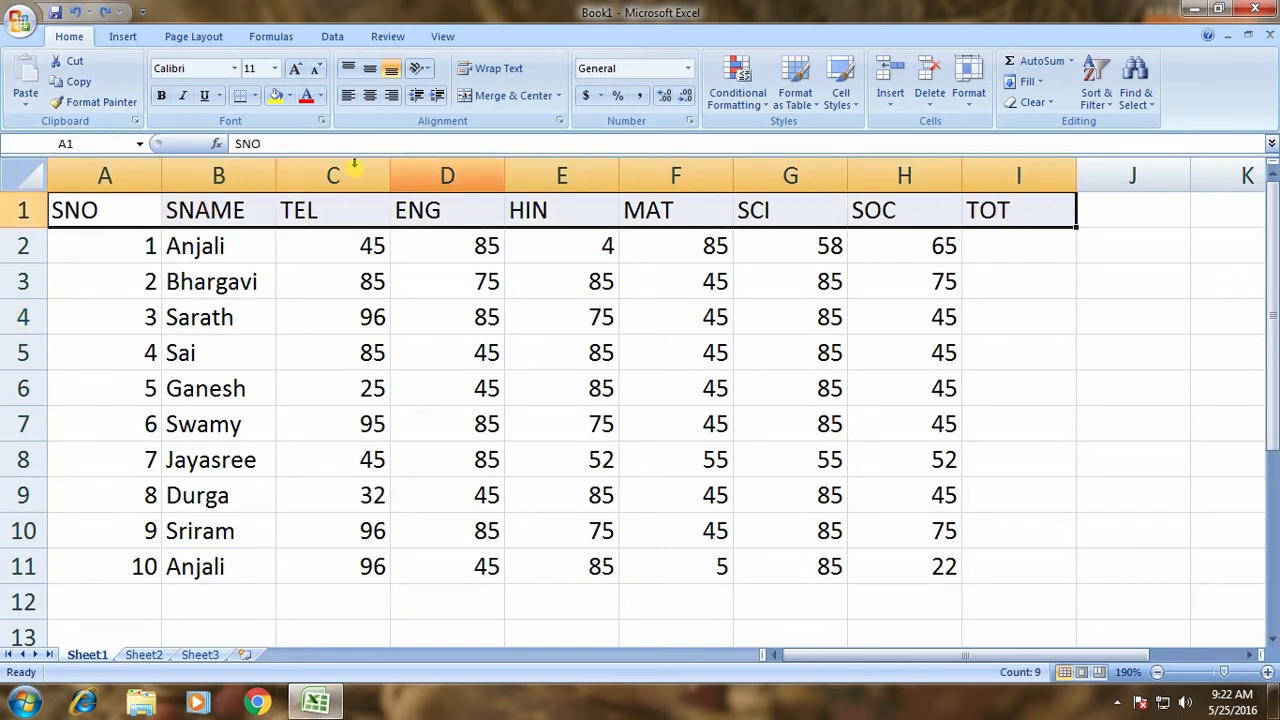
pyautogui.click(161, 95)
pyautogui.click(183, 95)
pyautogui.click(204, 95)
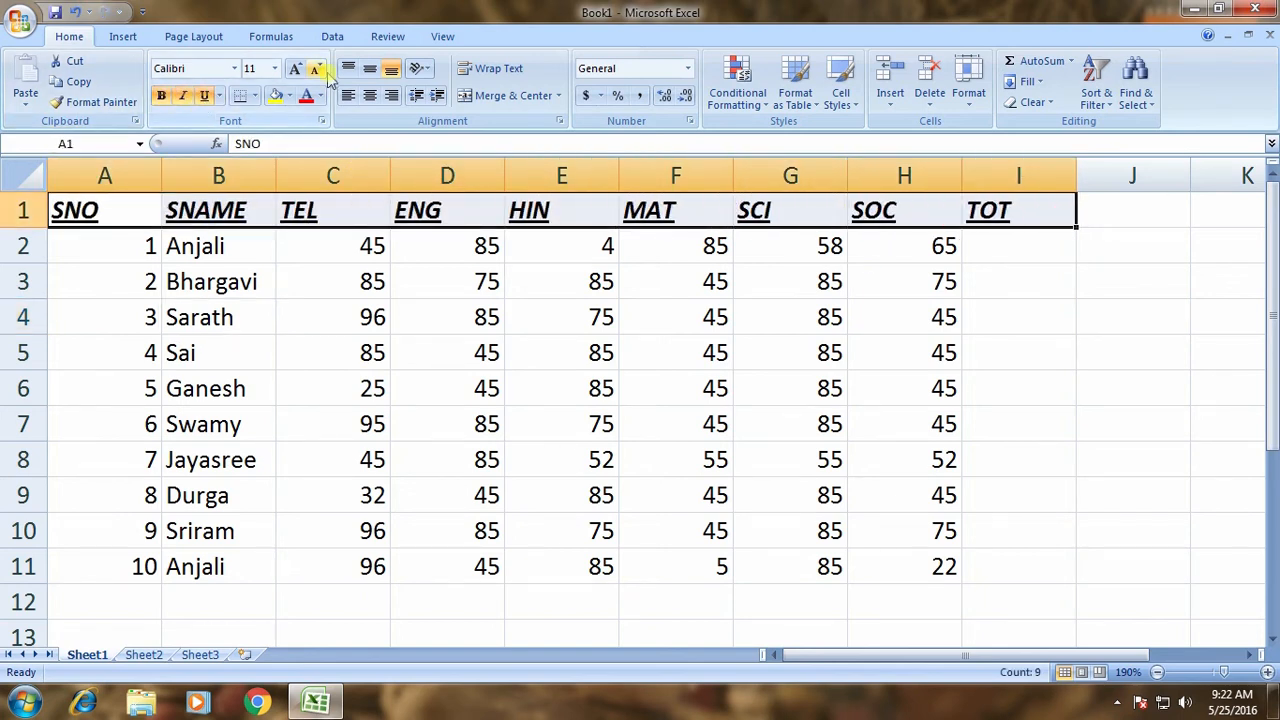
pyautogui.click(306, 95)
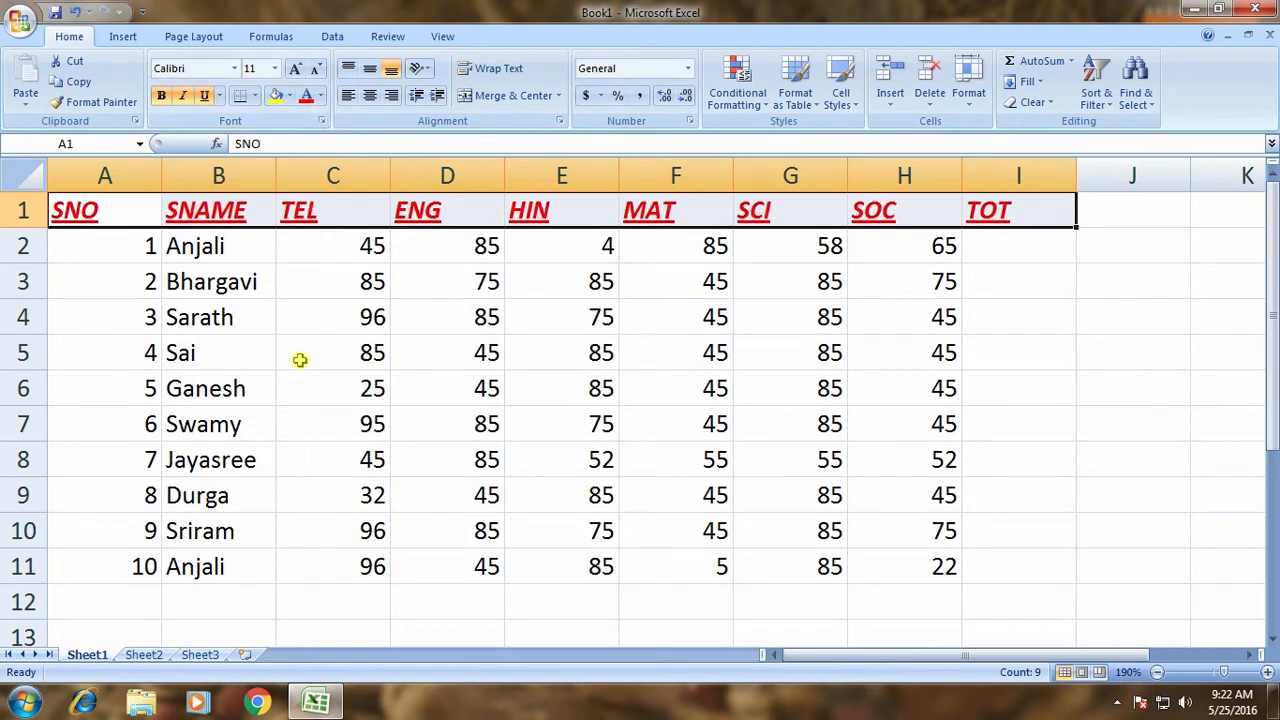
pyautogui.click(201, 196)
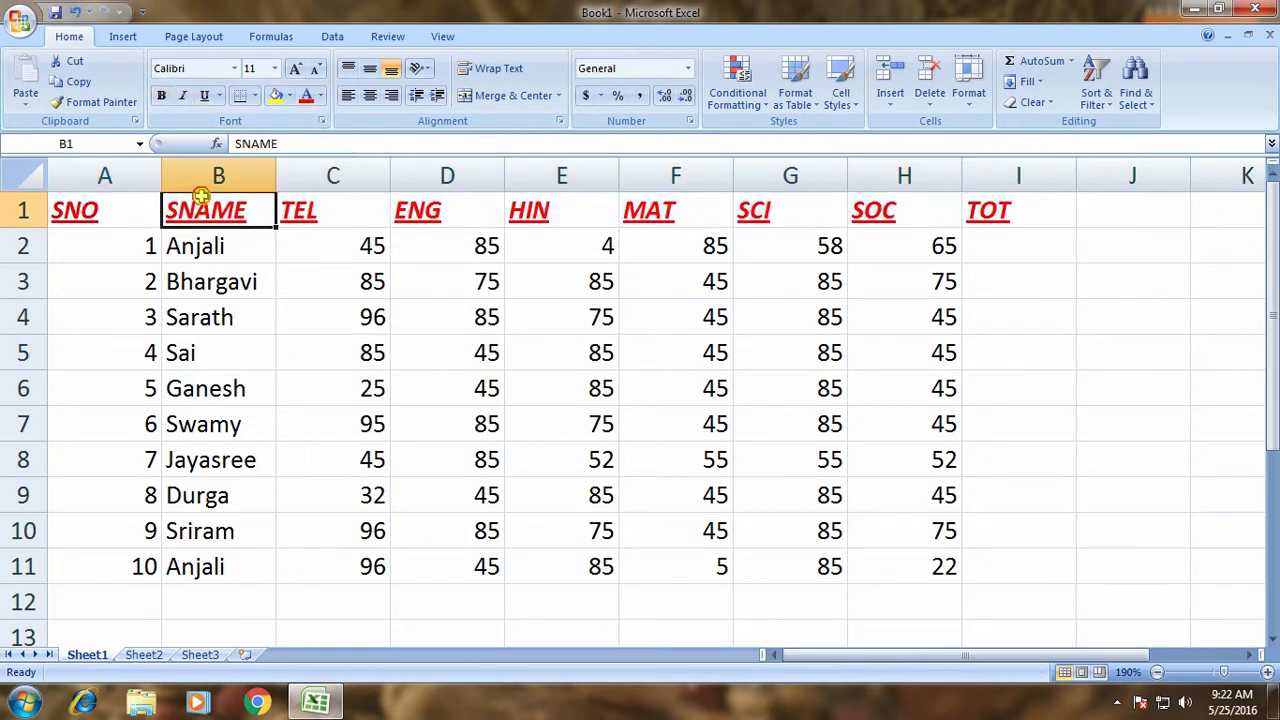
pyautogui.click(92, 102)
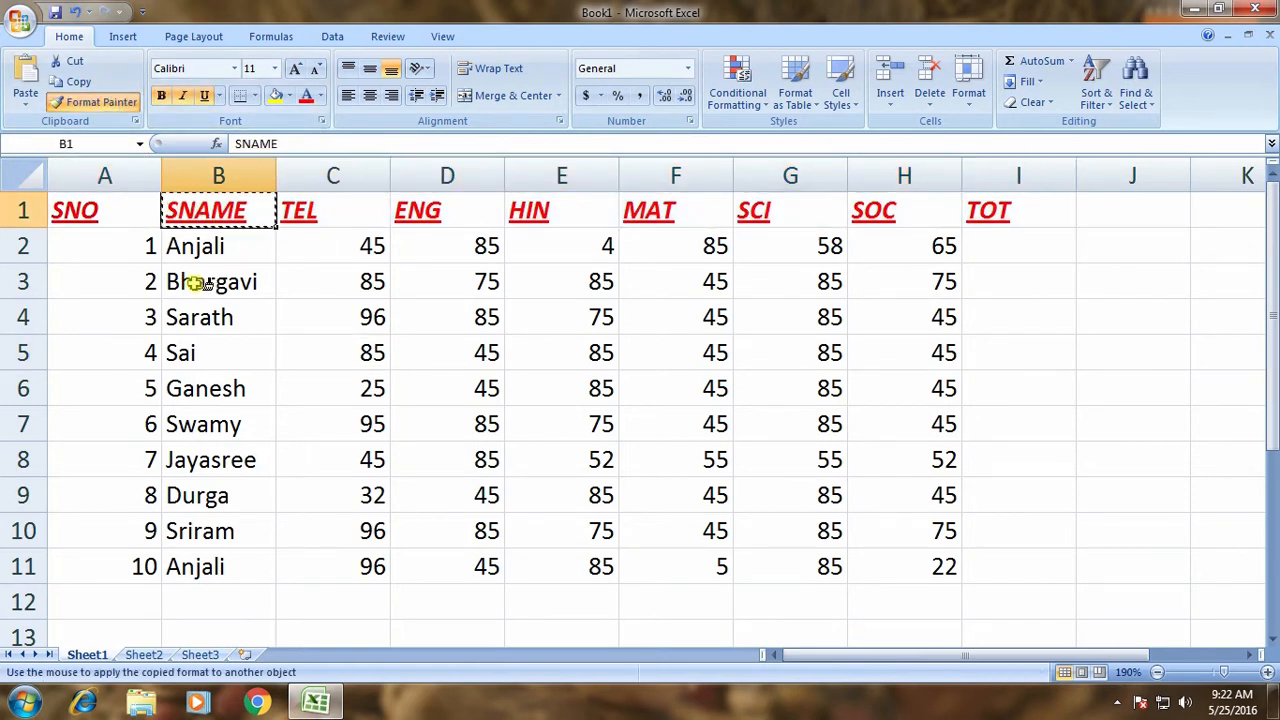
pyautogui.moveTo(194, 283)
pyautogui.mouseDown()
pyautogui.moveTo(623, 280)
pyautogui.moveTo(888, 305)
pyautogui.mouseUp()
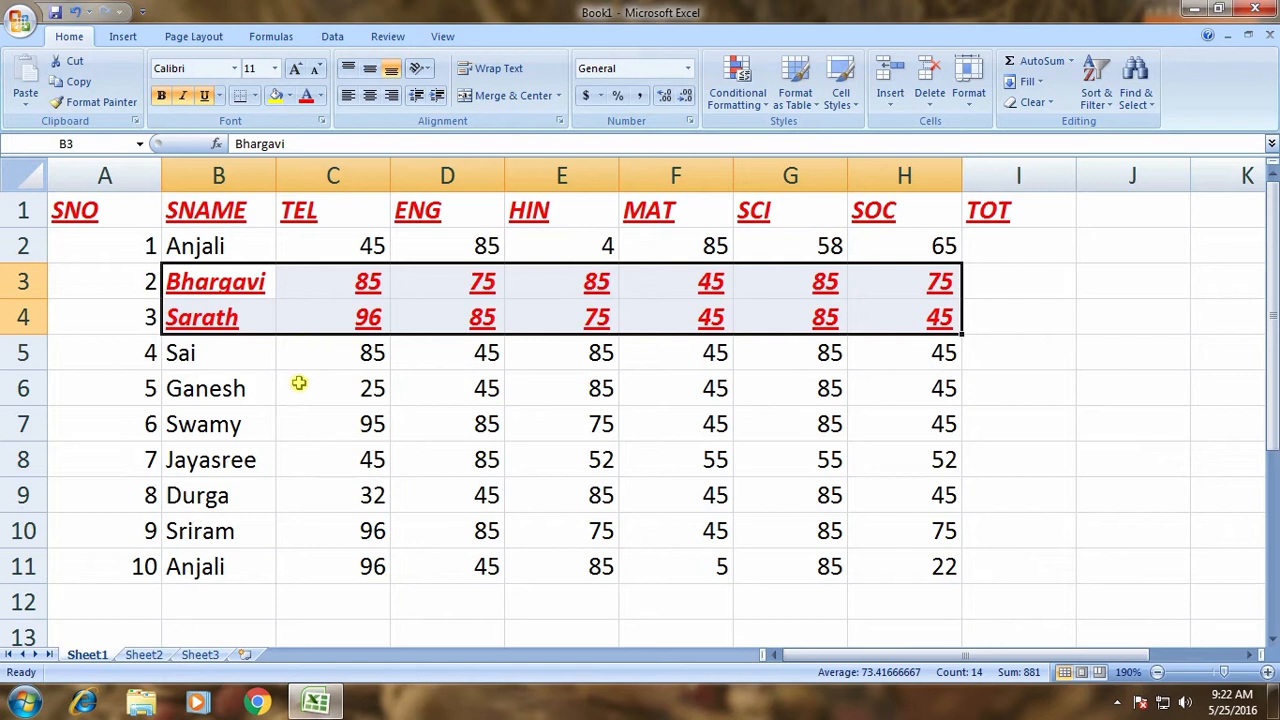
pyautogui.hotkey('ctrl', 'z')
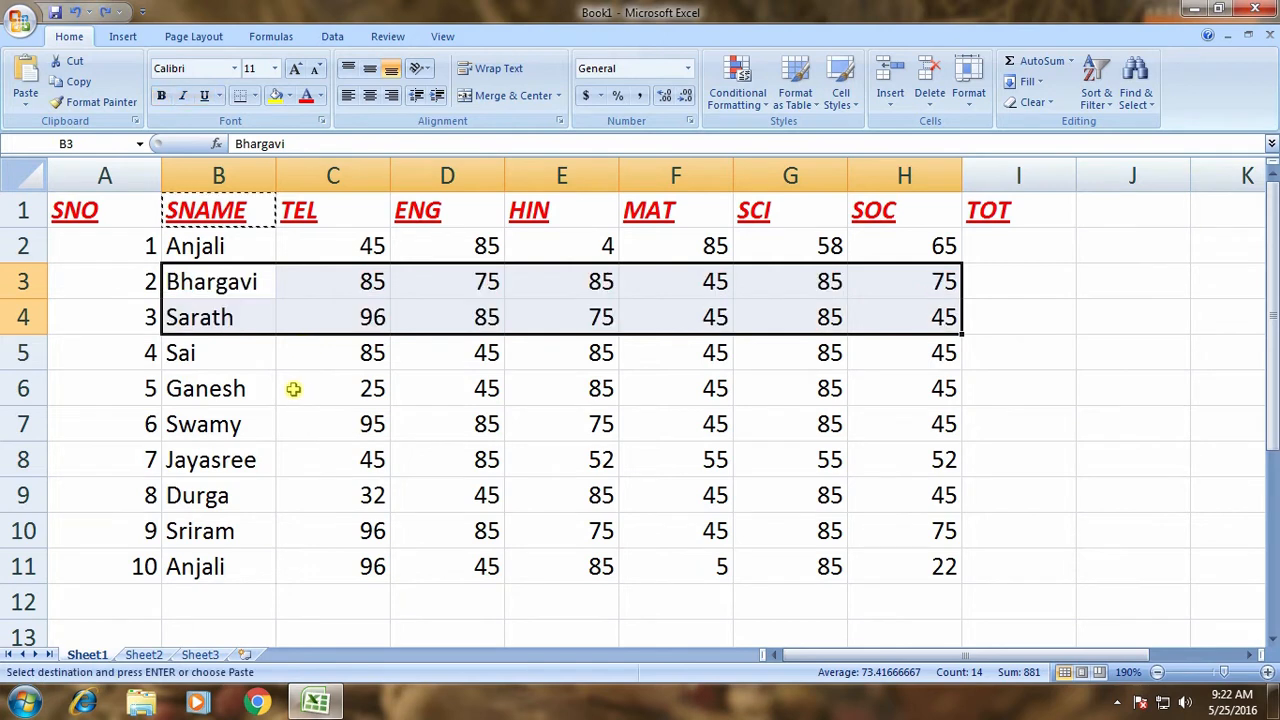
pyautogui.hotkey('ctrl', 'z')
pyautogui.press('Escape')
pyautogui.hotkey('ctrl', 'z')
pyautogui.hotkey('ctrl', 'z')
pyautogui.hotkey('ctrl', 'z')
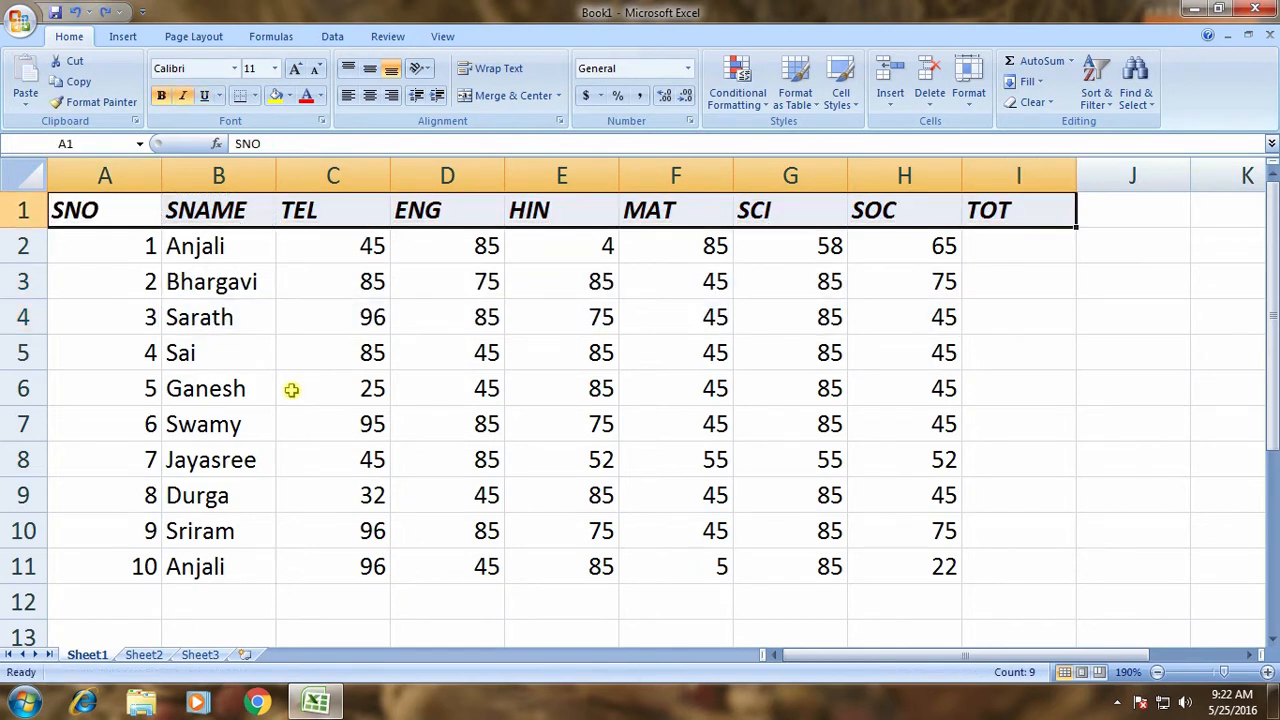
pyautogui.click(249, 330)
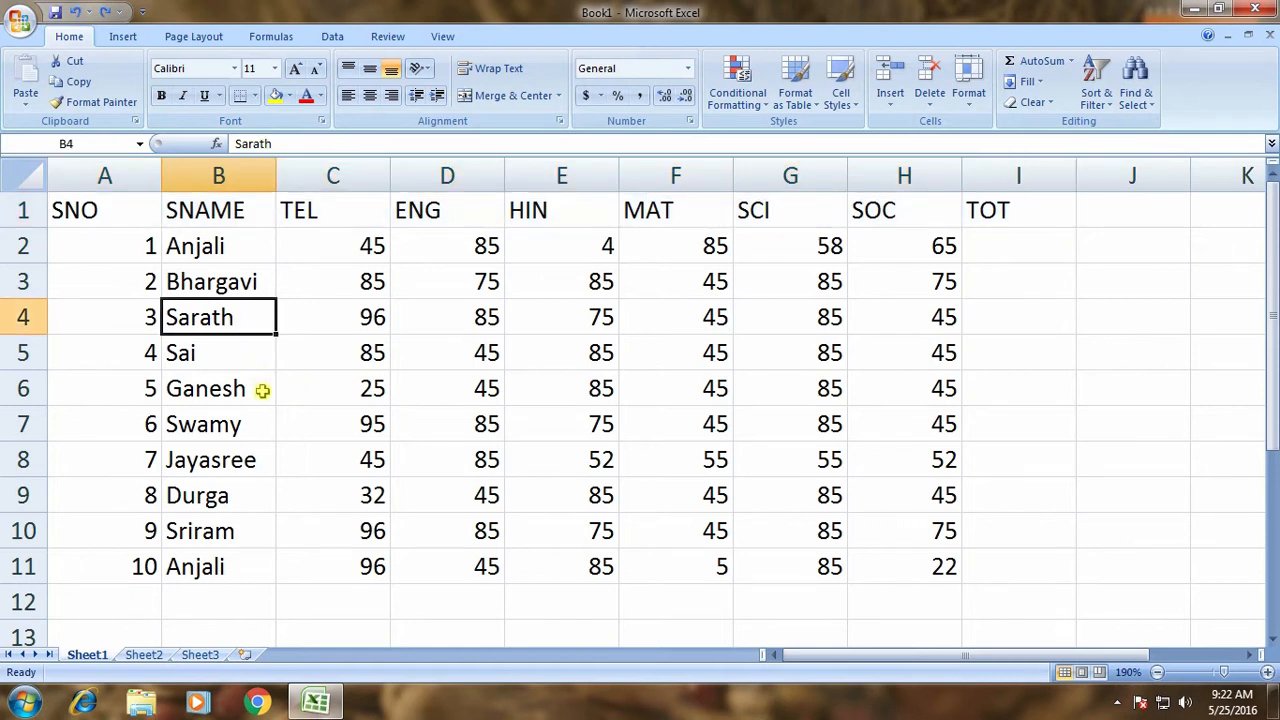
# Select the table A1:I11 and try the Aharoni font at size 10.
pyautogui.moveTo(122, 199); pyautogui.dragTo(1043, 557)
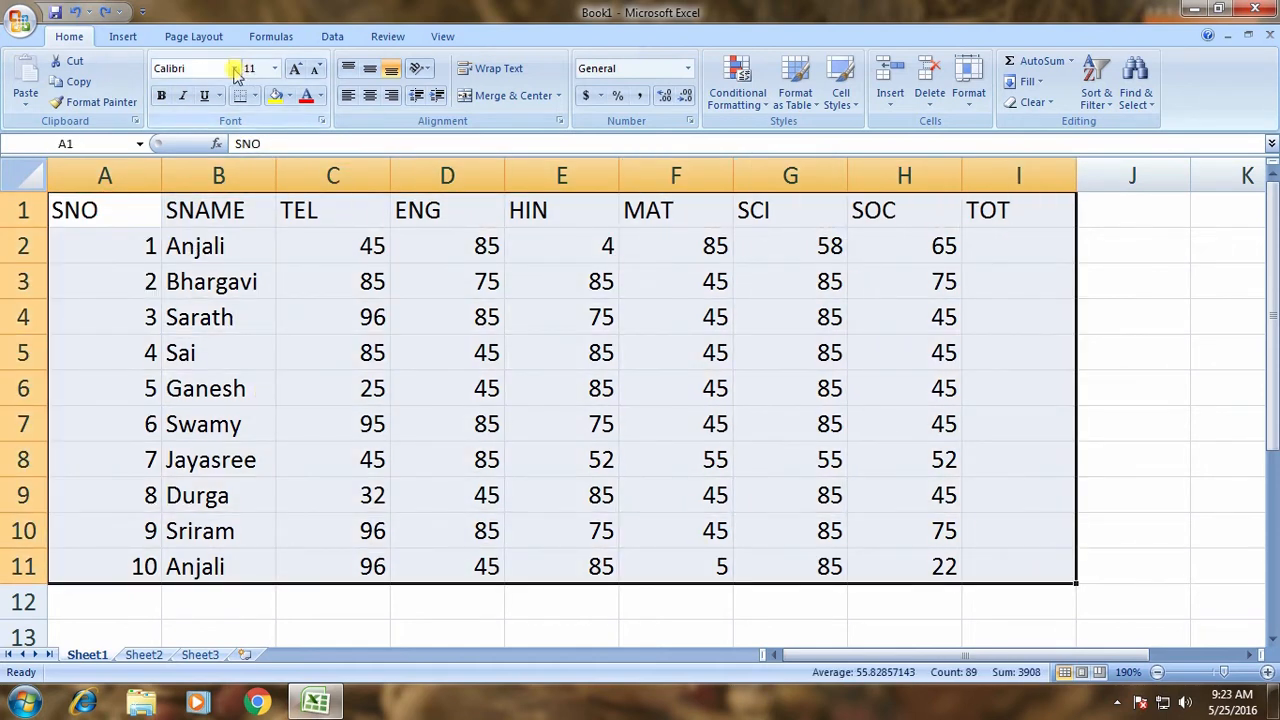
pyautogui.click(234, 68)
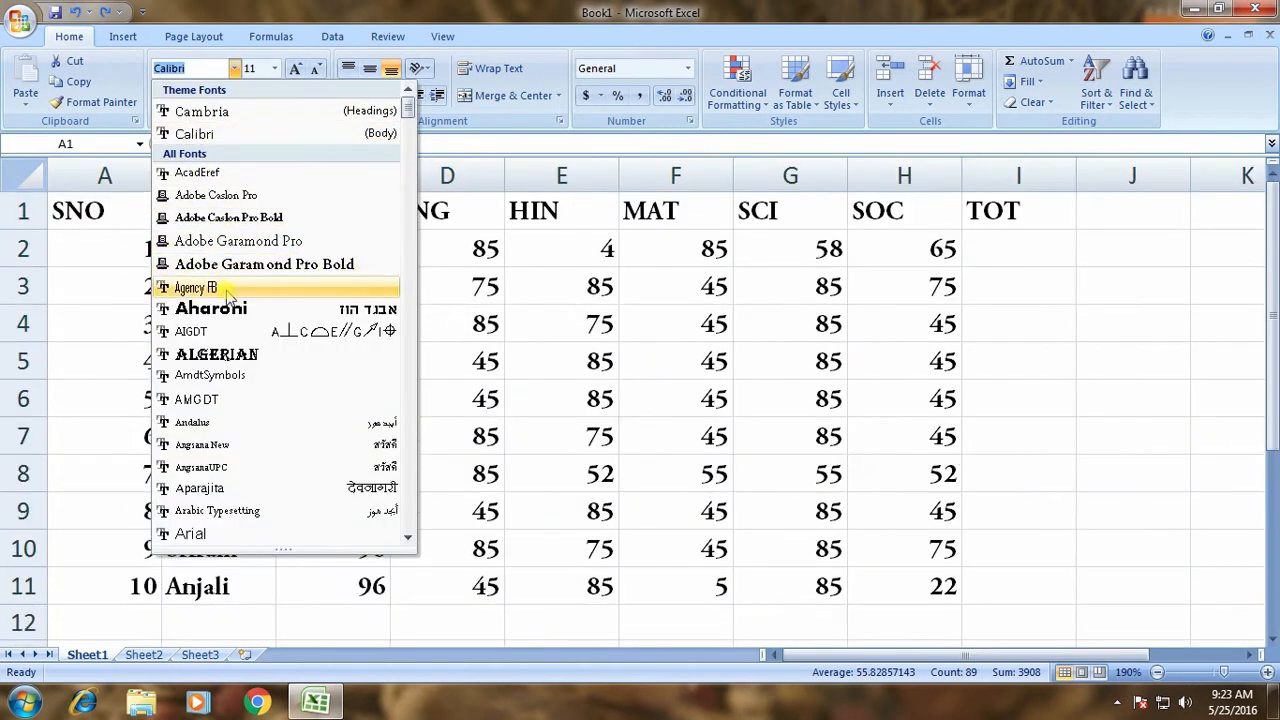
pyautogui.click(226, 309)
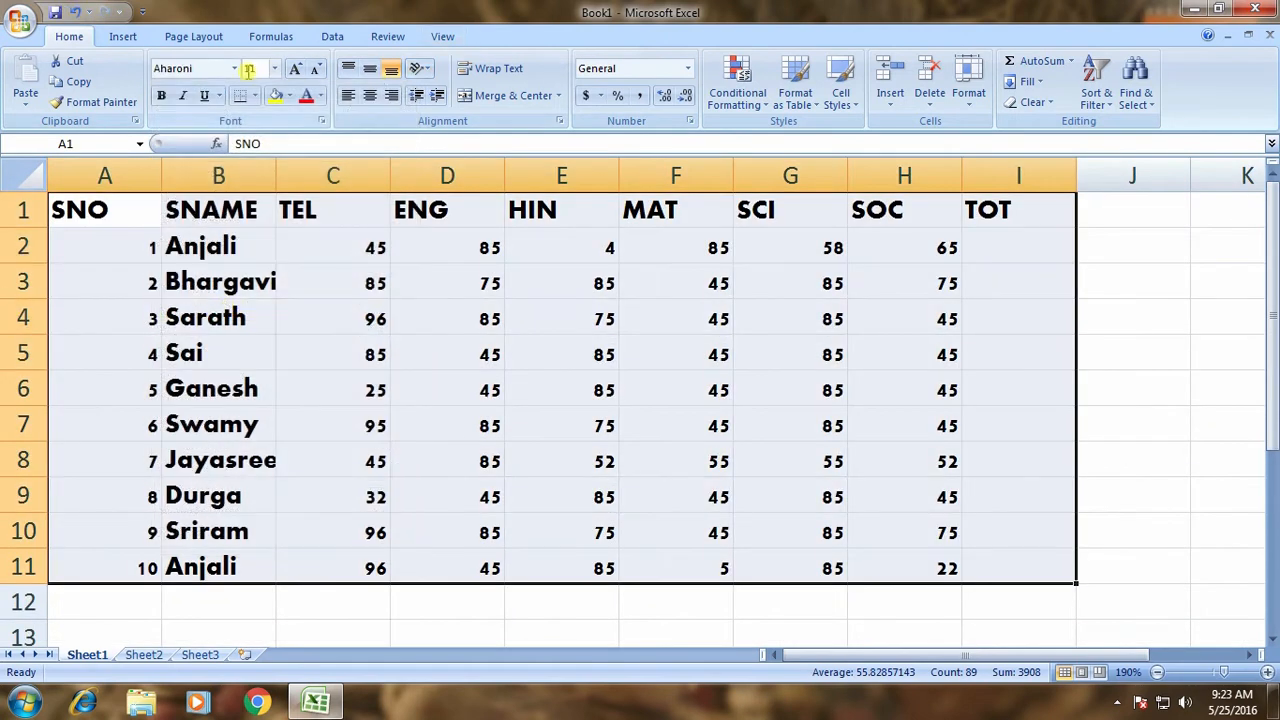
pyautogui.click(276, 69)
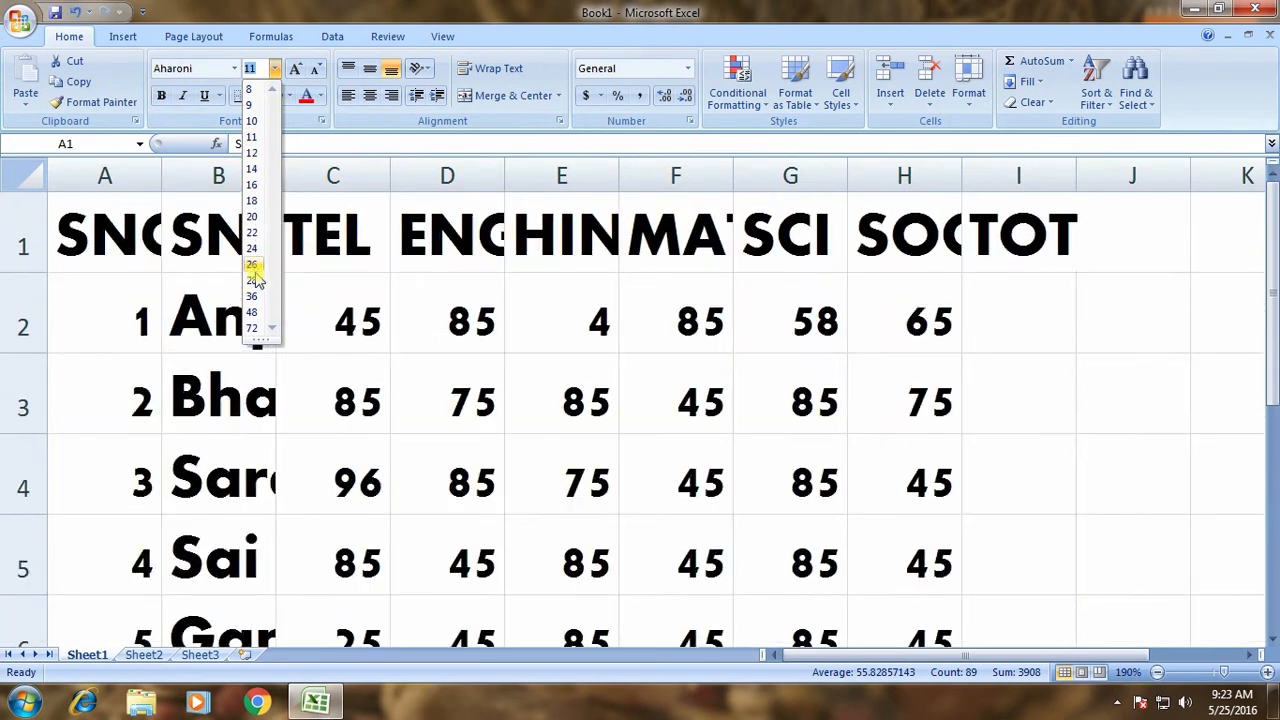
pyautogui.click(251, 124)
# Switch the table font to Book Antiqua and increase the size to 11.
pyautogui.click(234, 68)
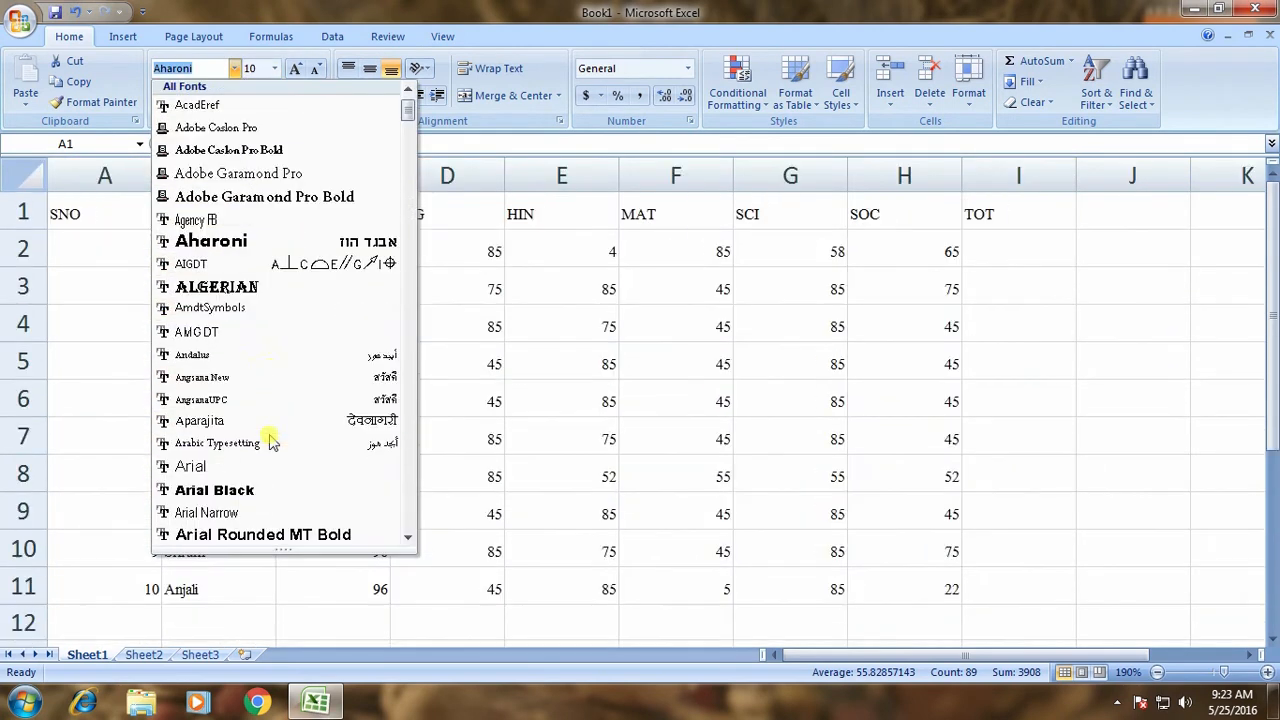
pyautogui.scroll(-12, 270, 443)
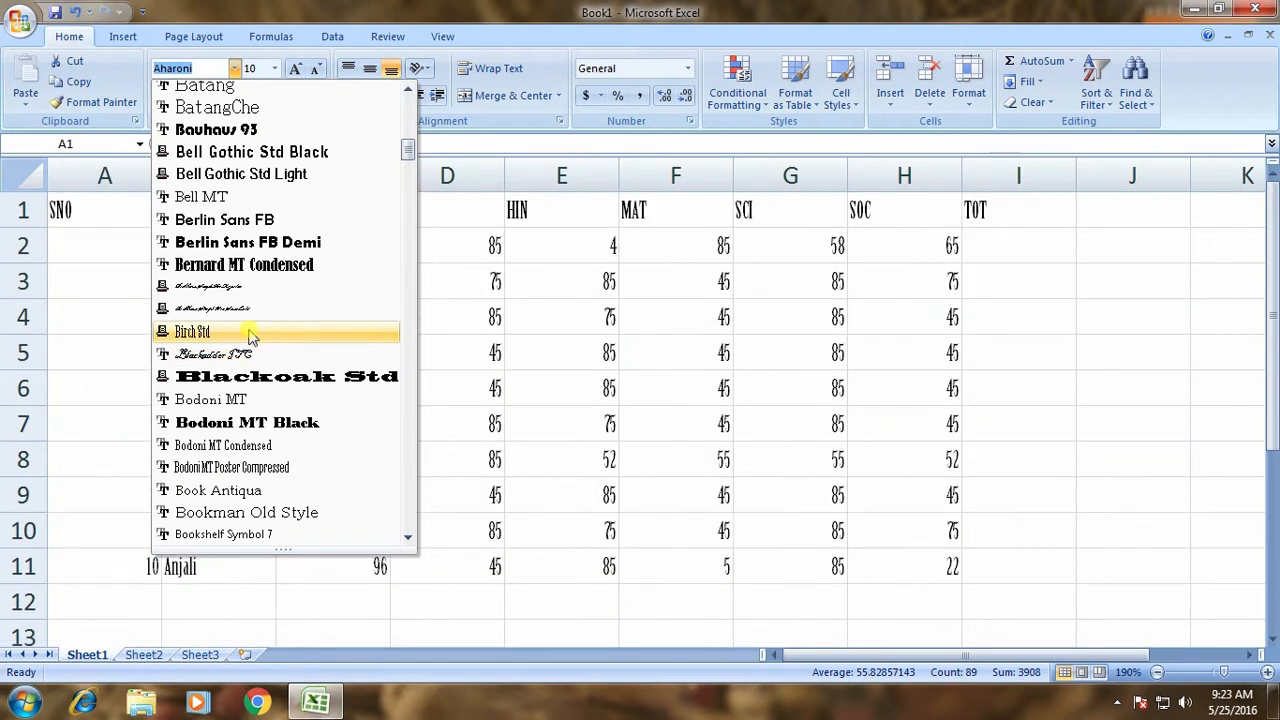
pyautogui.click(258, 490)
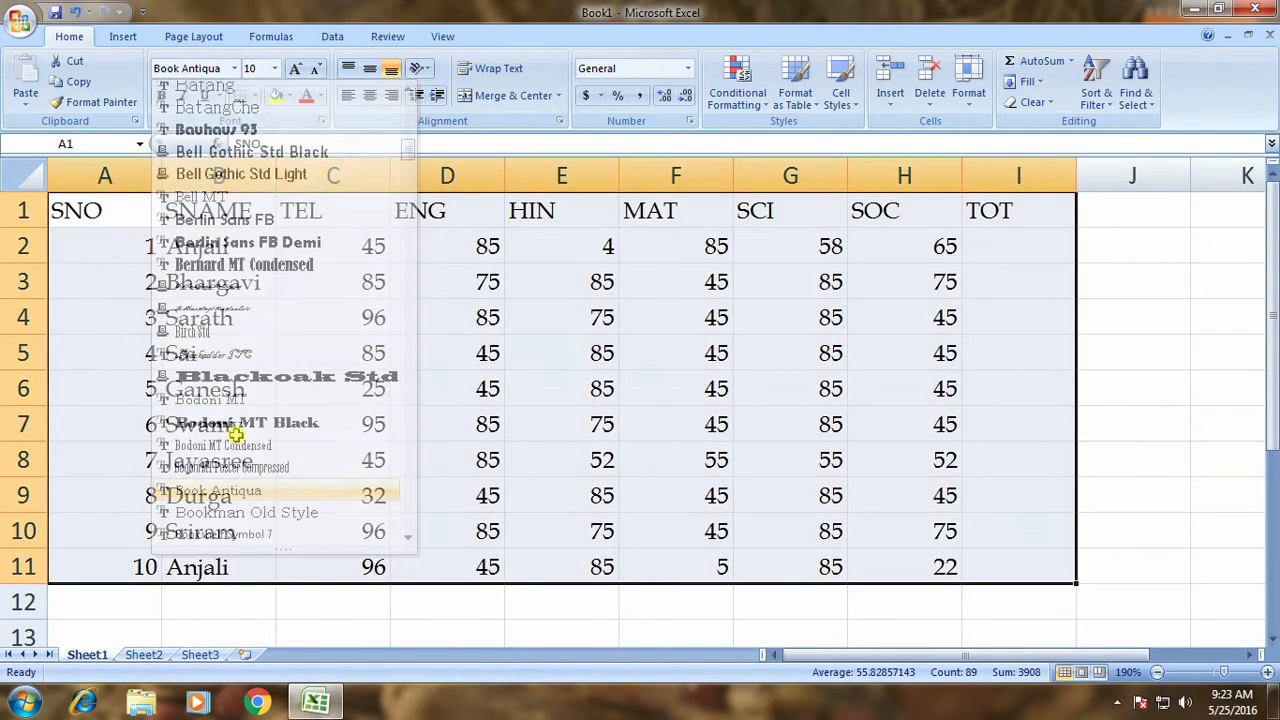
pyautogui.click(303, 68)
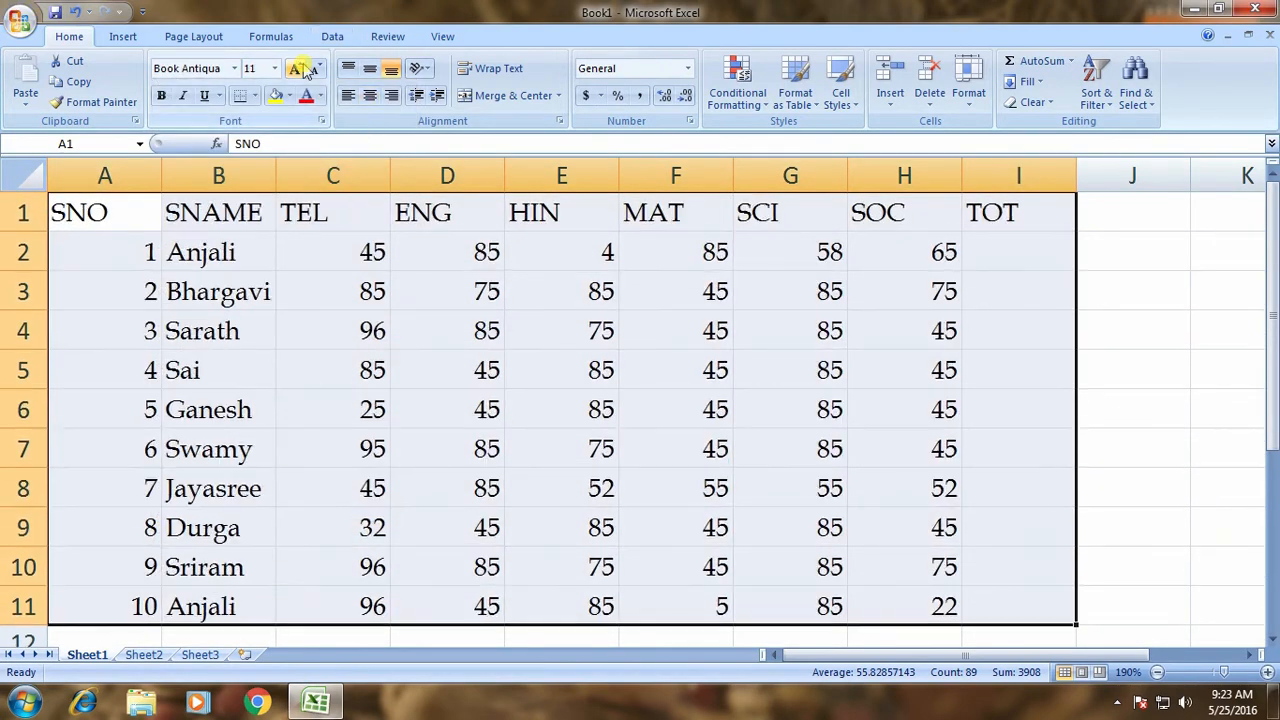
# Step the table font size up to 22, down to 9, then settle on 10.
pyautogui.click(303, 68)
pyautogui.click(303, 68)
pyautogui.click(303, 68)
pyautogui.click(303, 68)
pyautogui.click(303, 68)
pyautogui.click(303, 68)
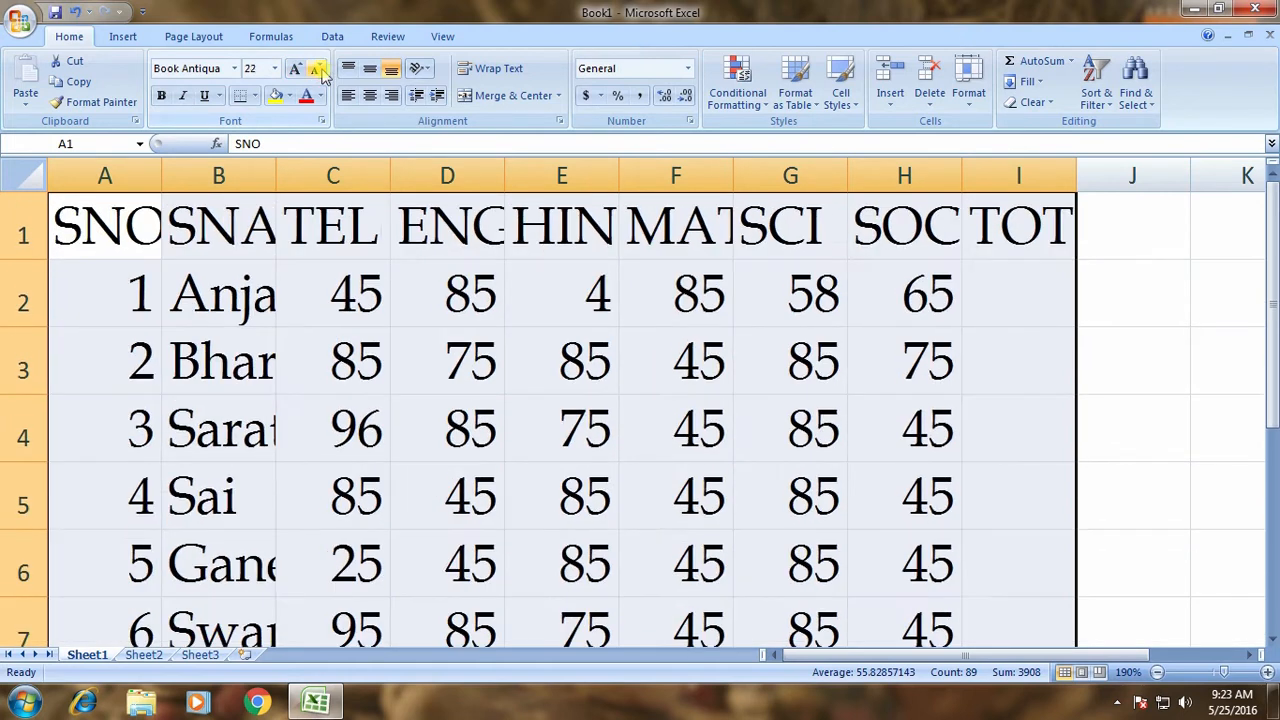
pyautogui.click(316, 69)
pyautogui.click(316, 69)
pyautogui.click(316, 69)
pyautogui.click(316, 69)
pyautogui.click(316, 69)
pyautogui.click(316, 69)
pyautogui.click(316, 69)
pyautogui.click(316, 69)
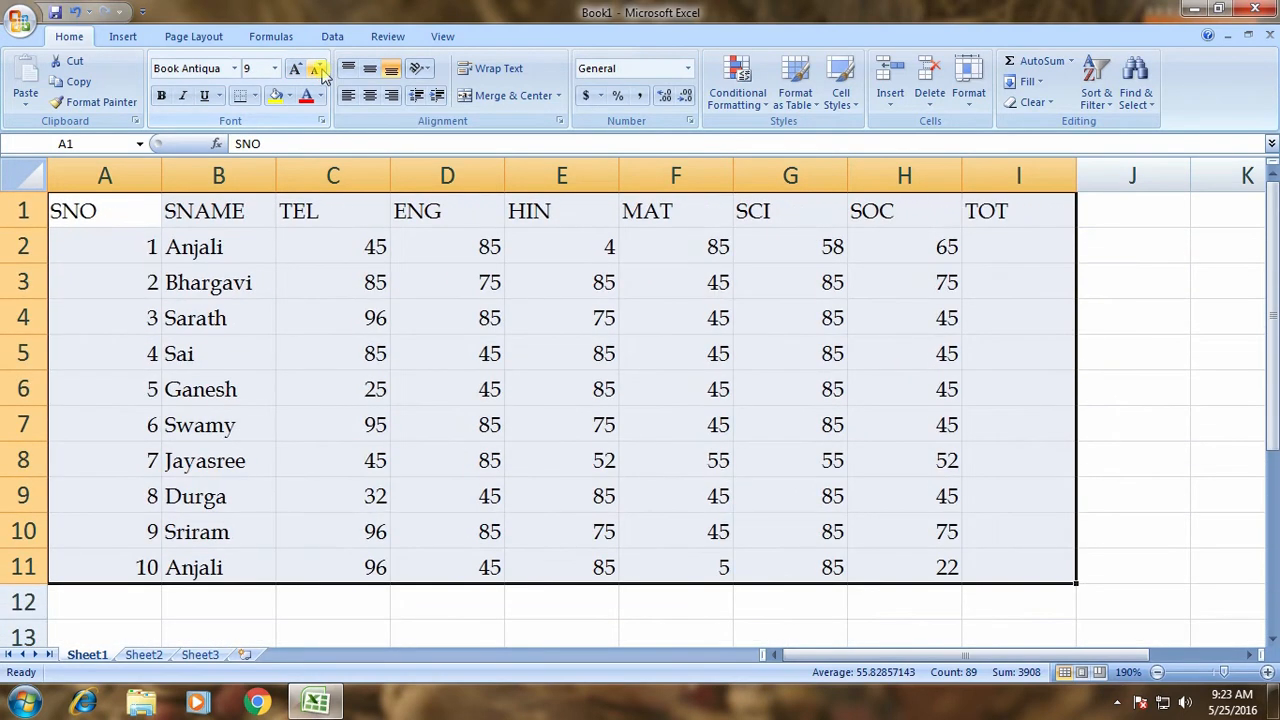
pyautogui.click(295, 69)
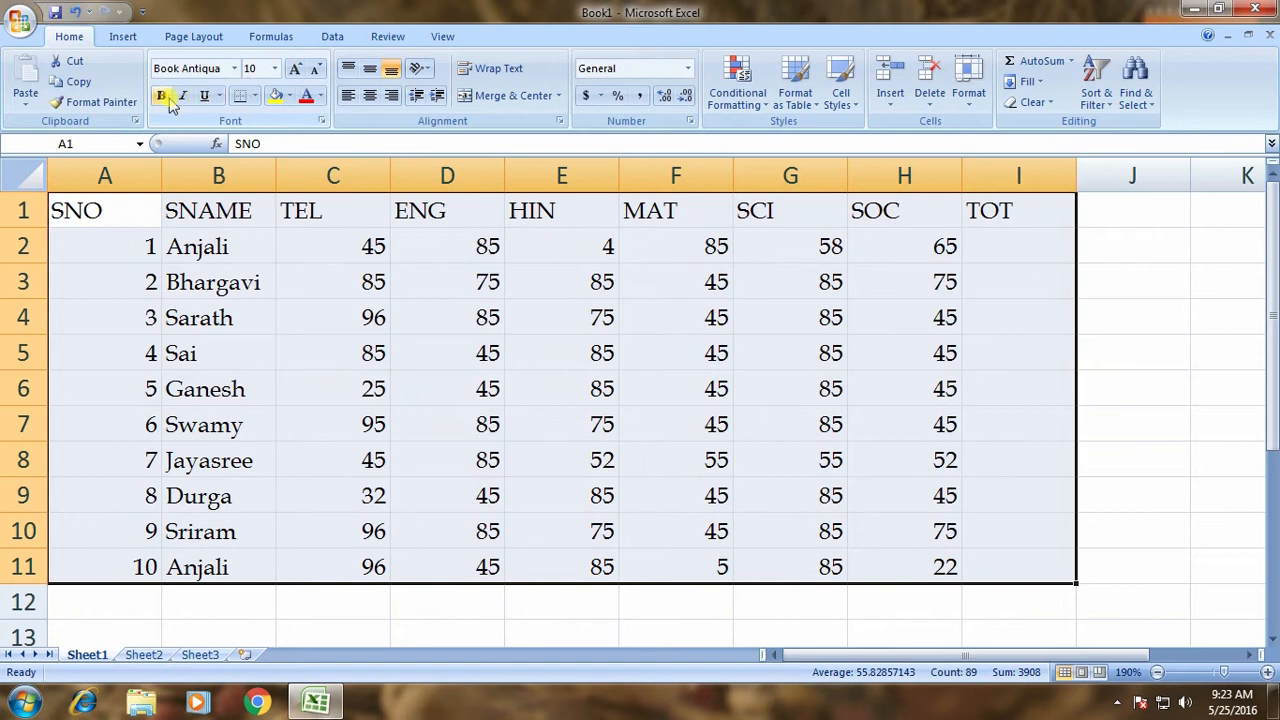
# Toggle bold, italic and underline on and off for the table text.
pyautogui.click(165, 97)
pyautogui.click(165, 97)
pyautogui.click(183, 97)
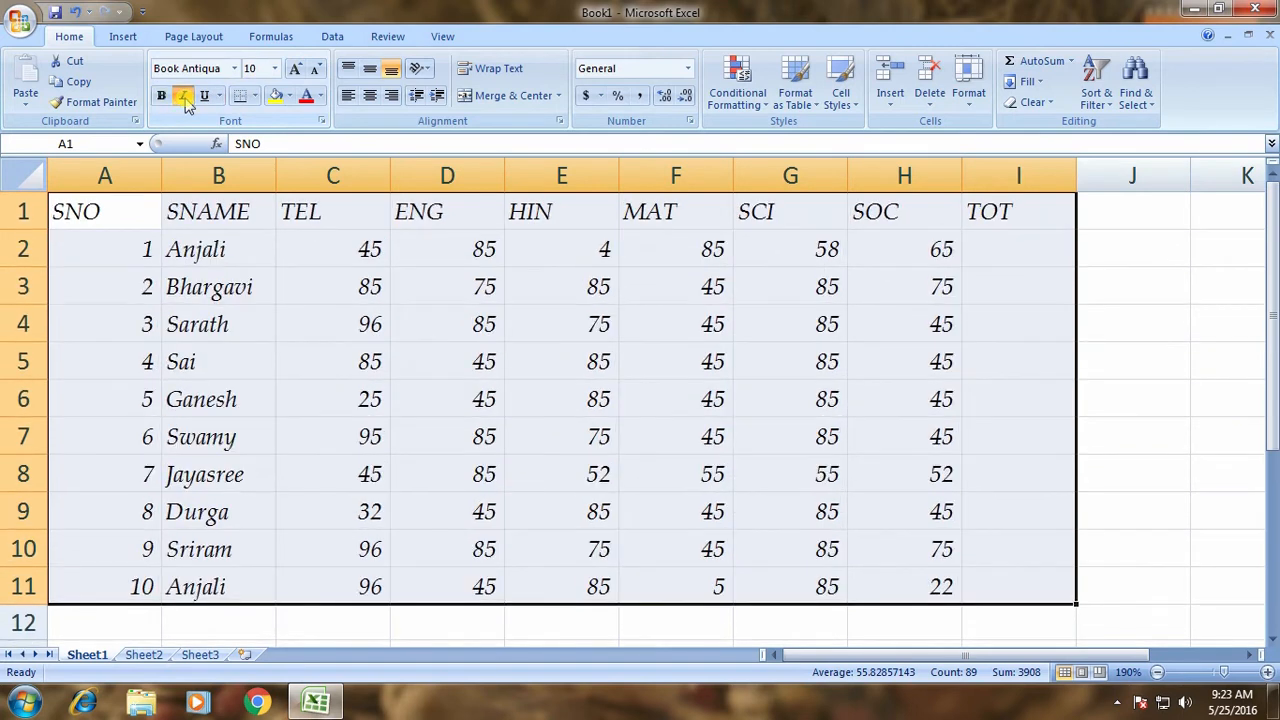
pyautogui.click(184, 98)
pyautogui.click(205, 98)
pyautogui.click(205, 97)
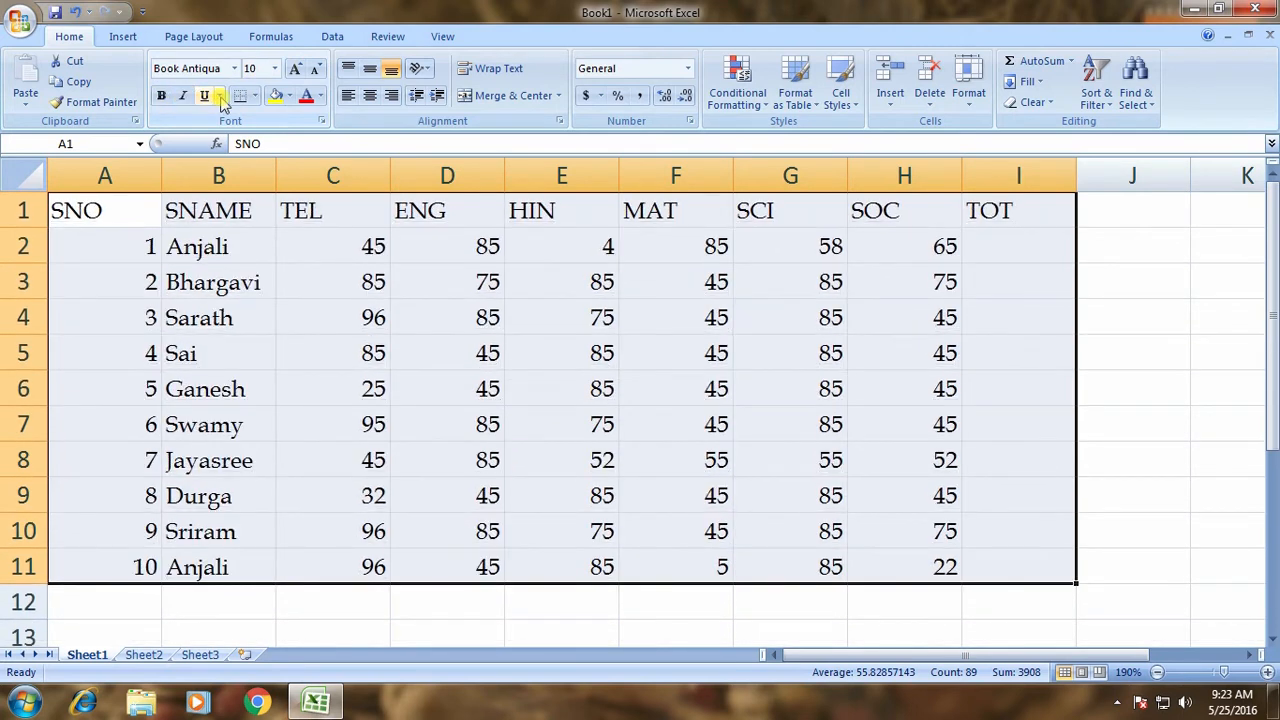
# Try a double underline, then apply a single underline and deselect the table.
pyautogui.click(219, 96)
pyautogui.click(229, 138)
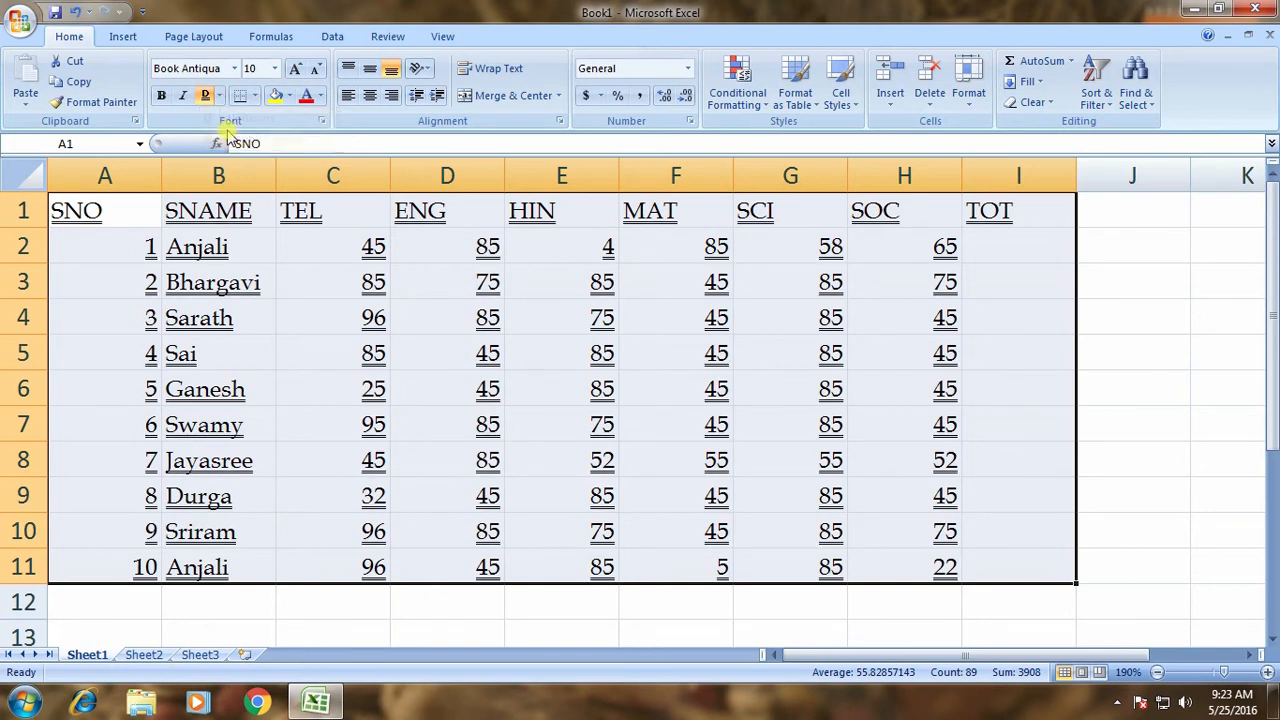
pyautogui.click(205, 96)
pyautogui.click(220, 96)
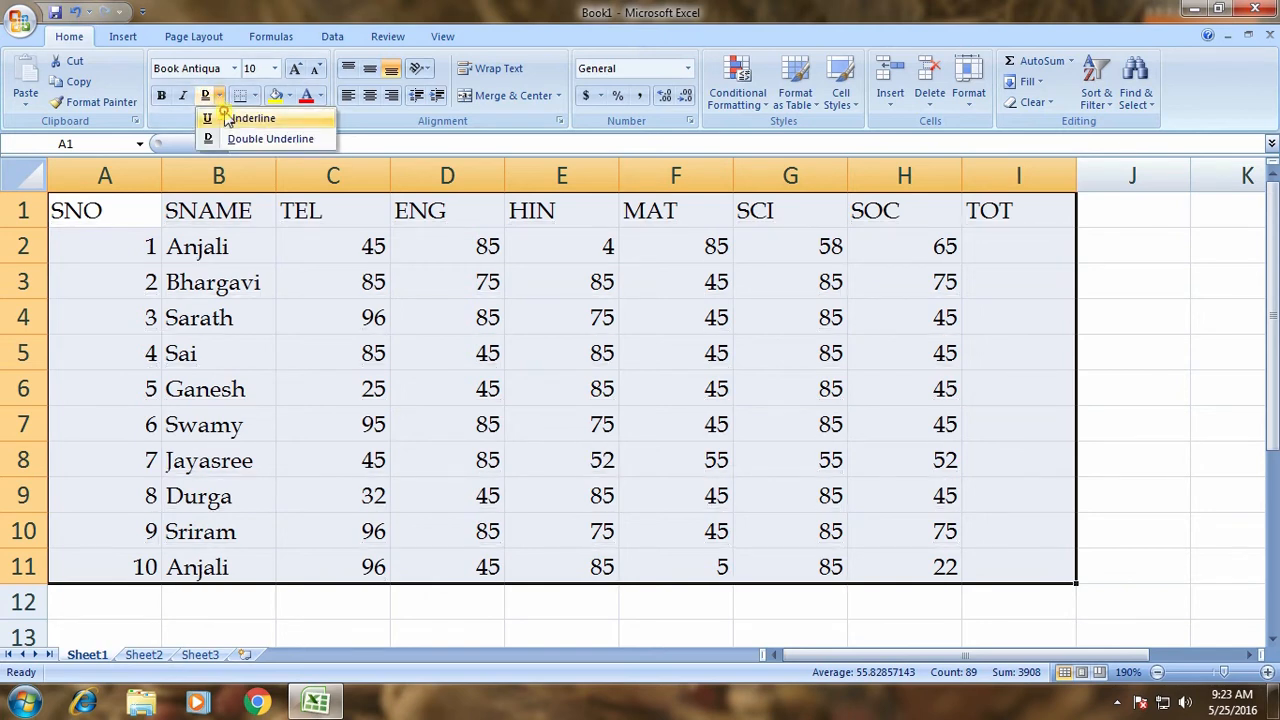
pyautogui.click(240, 112)
pyautogui.click(312, 380)
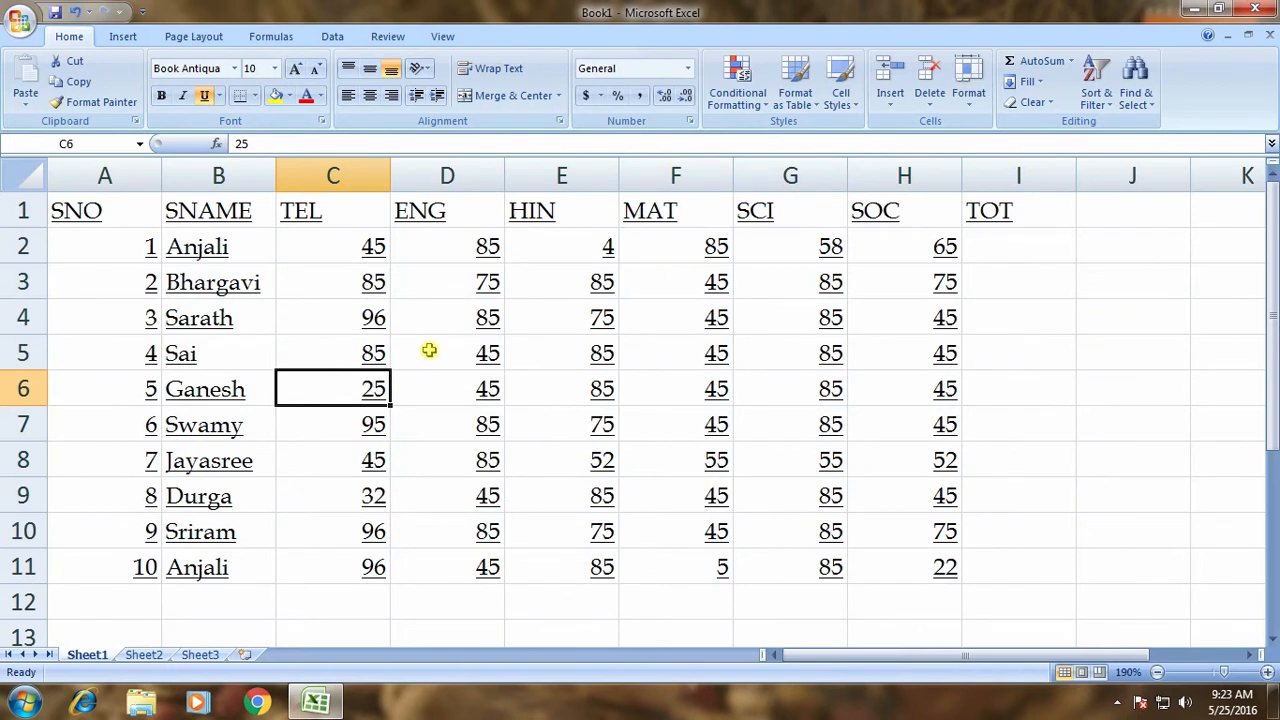
pyautogui.hotkey('ctrl', 'F2')
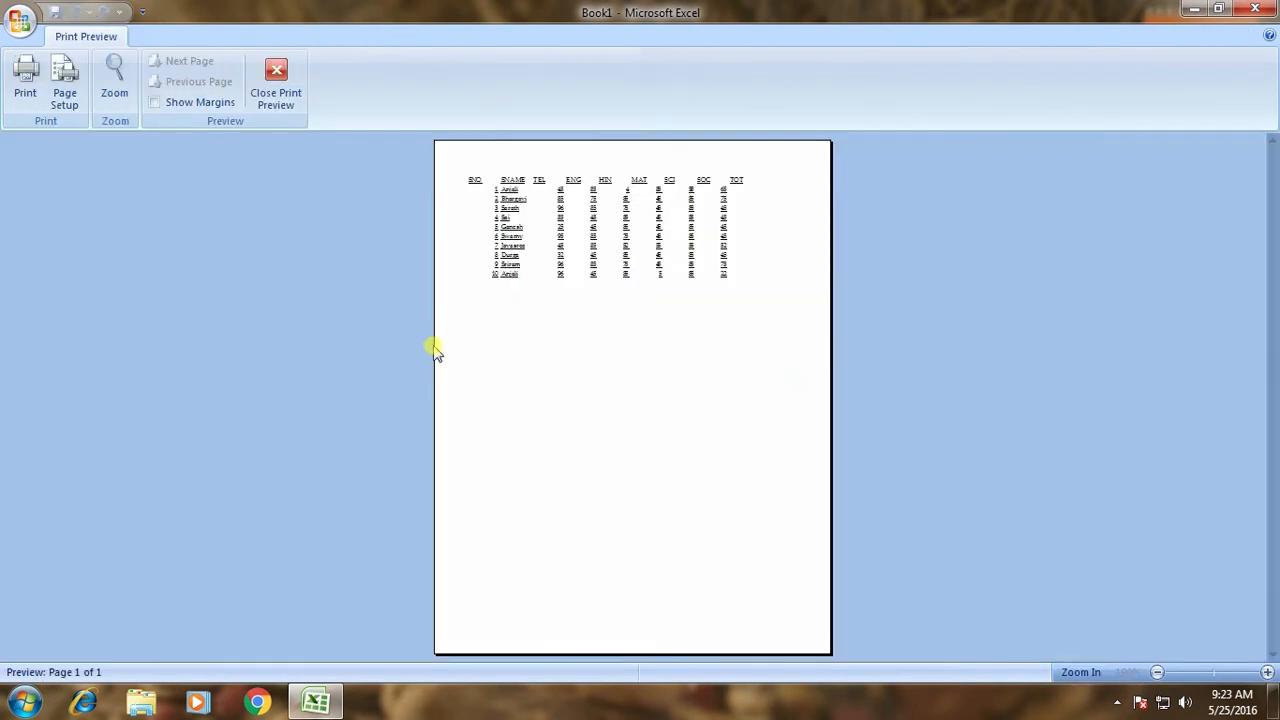
pyautogui.click(589, 262)
pyautogui.scroll(3, 634, 231)
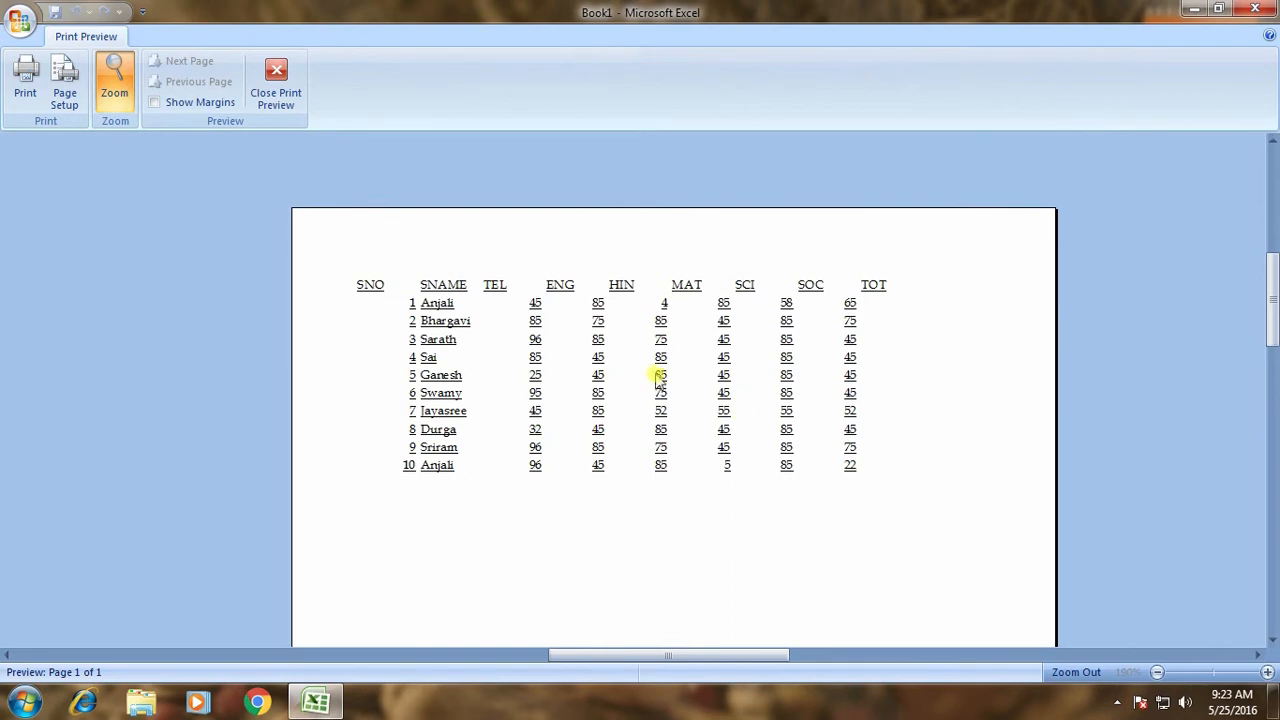
pyautogui.press('Escape')
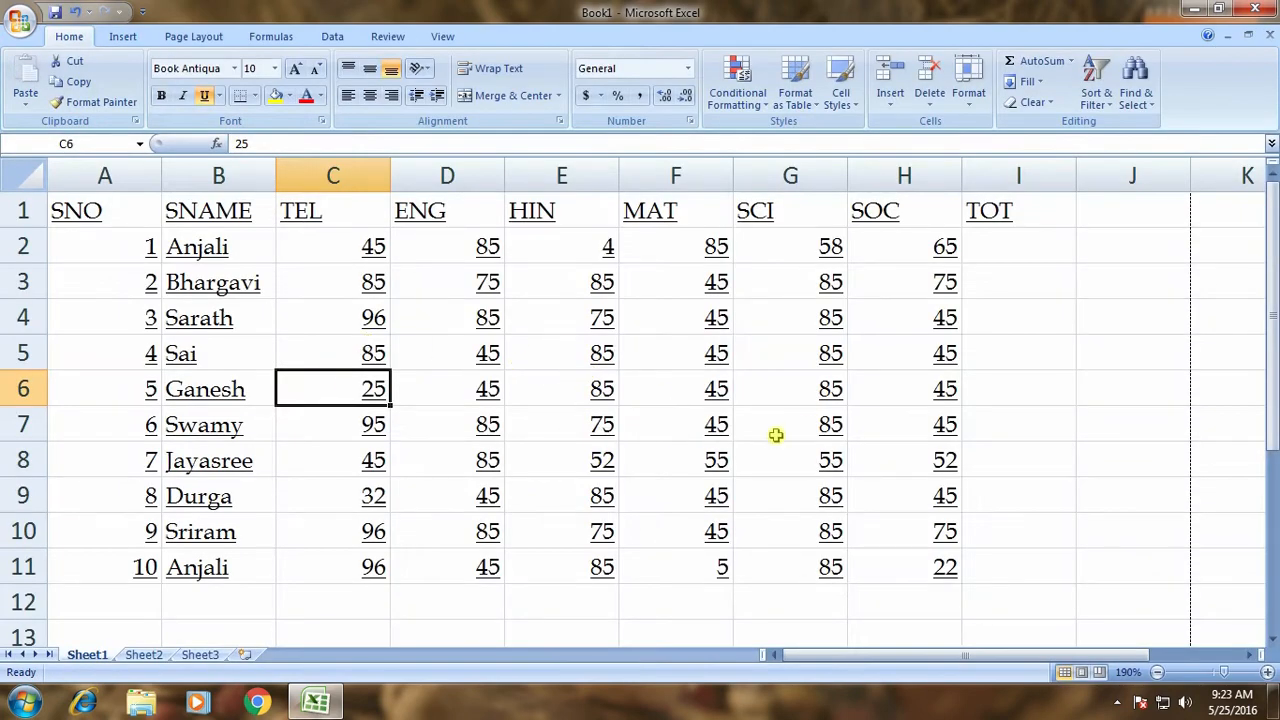
pyautogui.moveTo(1040, 318); pyautogui.dragTo(1029, 486)
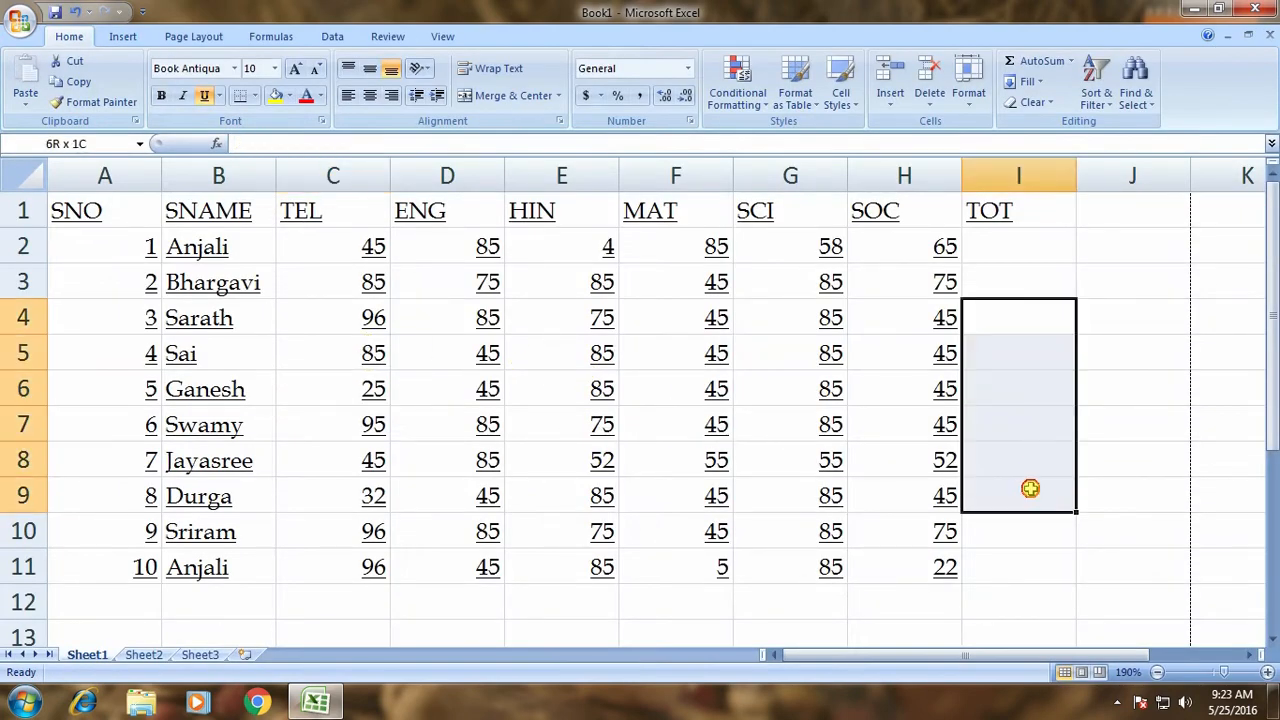
pyautogui.click(714, 386)
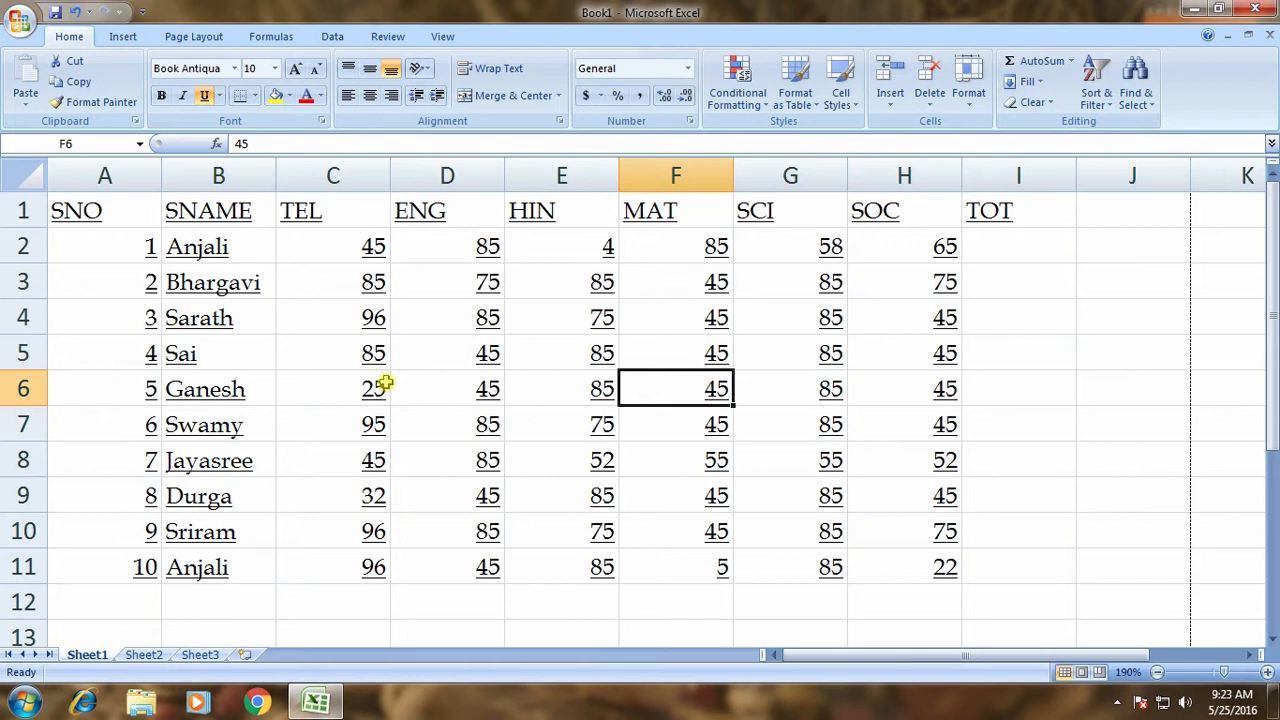
pyautogui.hotkey('ctrl', 'F2')
pyautogui.click(654, 365)
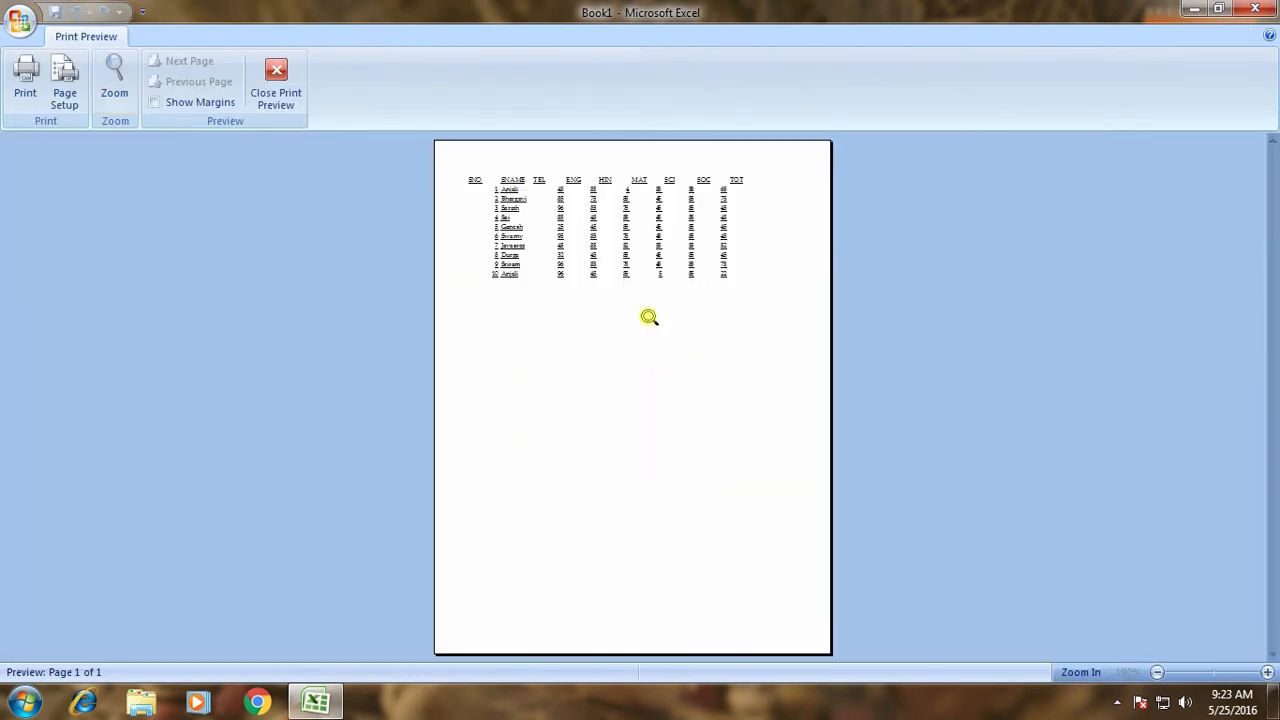
pyautogui.click(649, 317)
pyautogui.scroll(4, 634, 286)
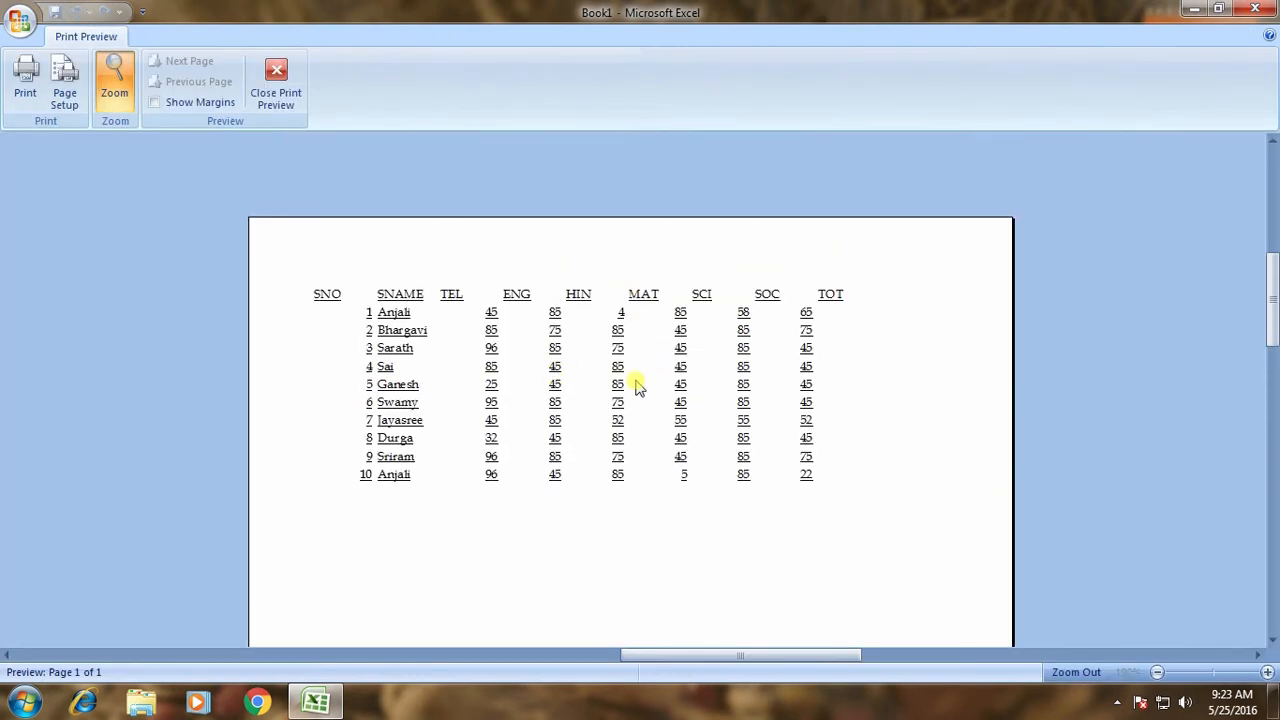
pyautogui.press('Escape')
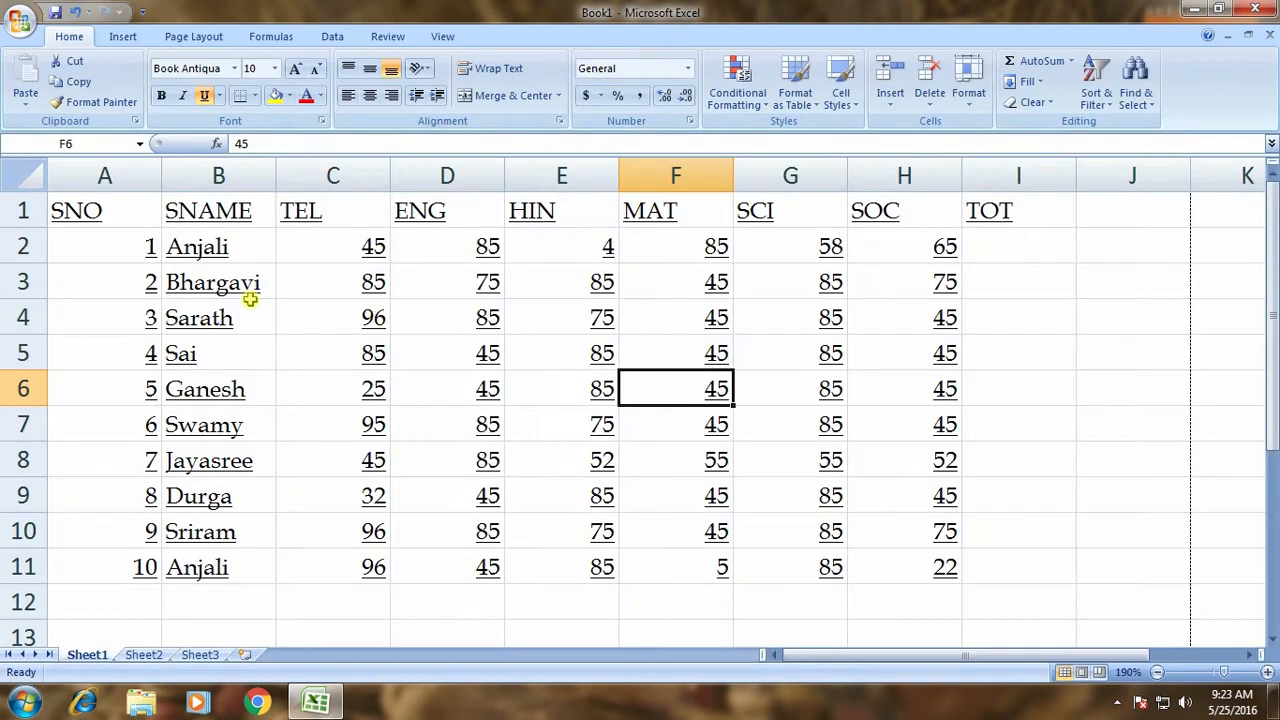
# Apply All Borders to every cell of A1:I11.
pyautogui.moveTo(120, 216); pyautogui.dragTo(988, 560)
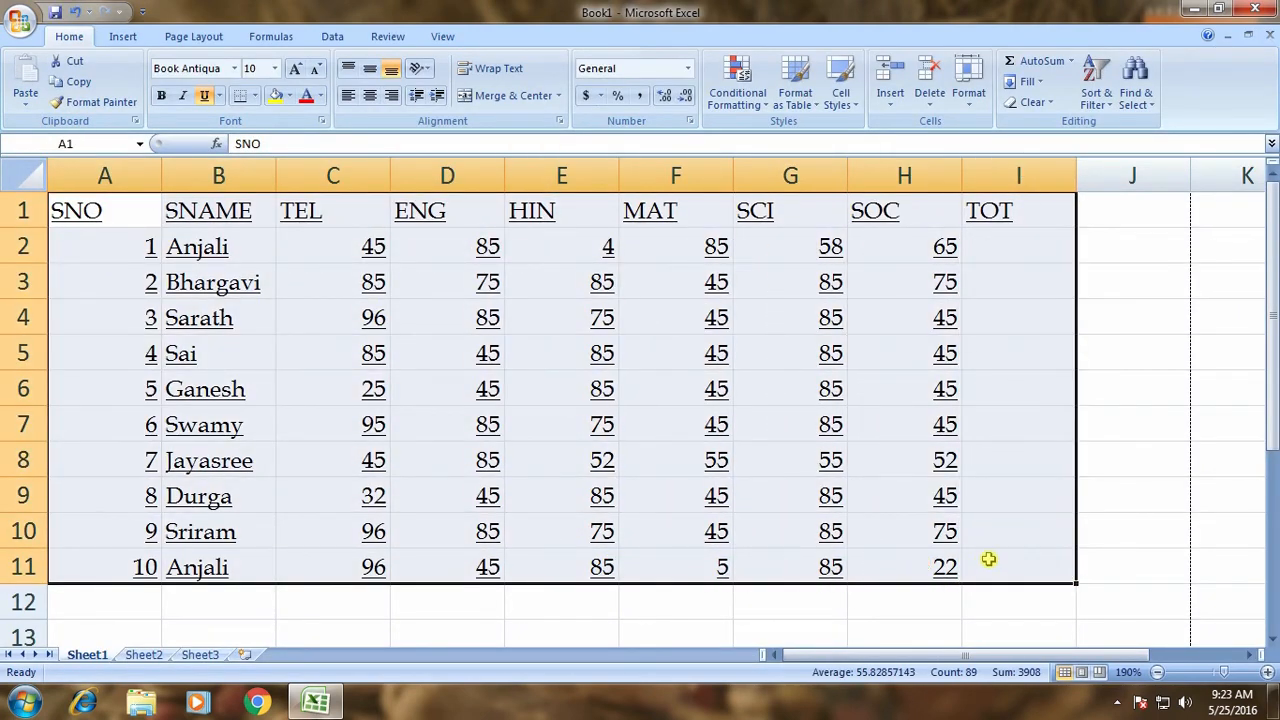
pyautogui.click(255, 95)
pyautogui.click(283, 245)
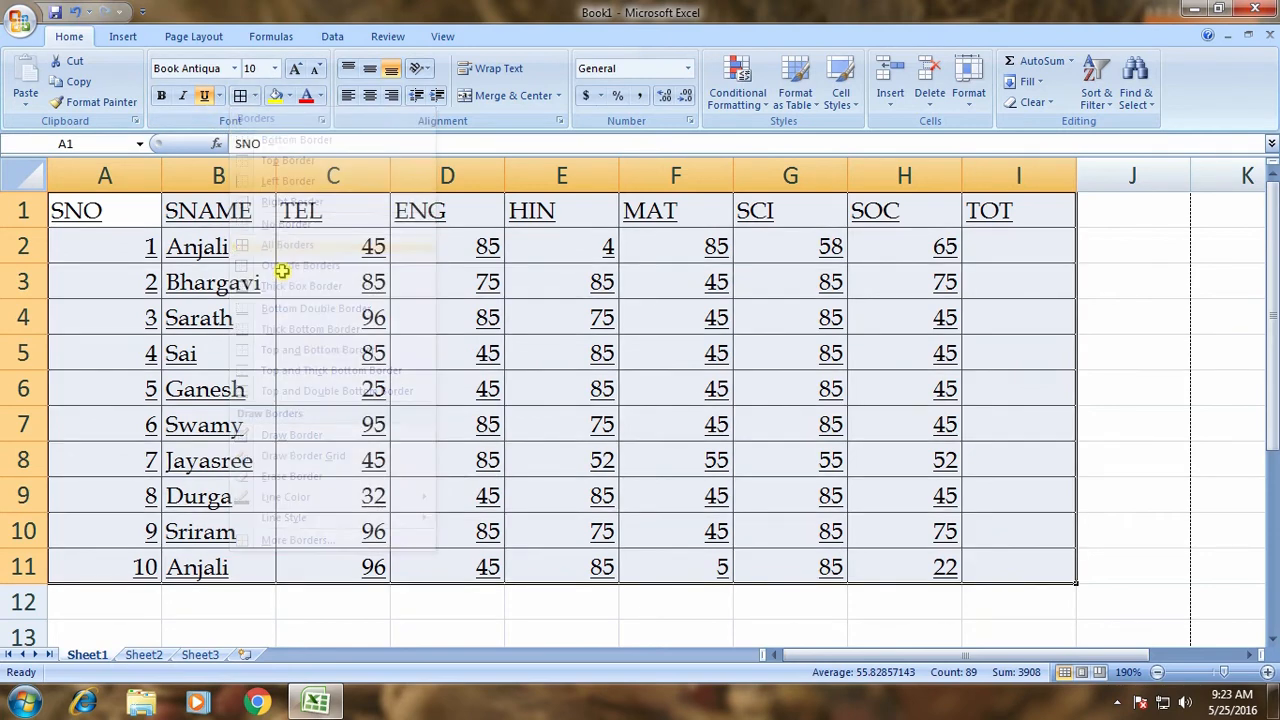
pyautogui.click(315, 355)
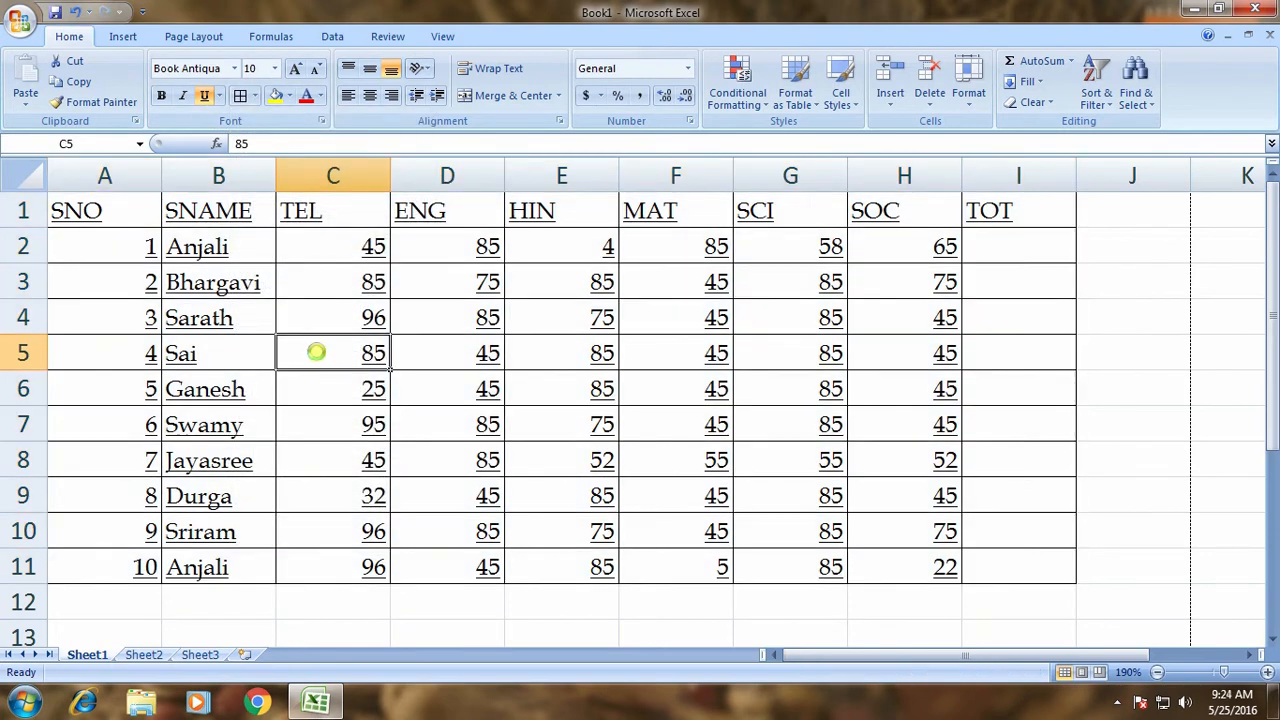
# Check the bordered table in Print Preview, zooming in and out, then close it.
pyautogui.hotkey('ctrl', 'F2')
pyautogui.click(523, 349)
pyautogui.click(606, 283)
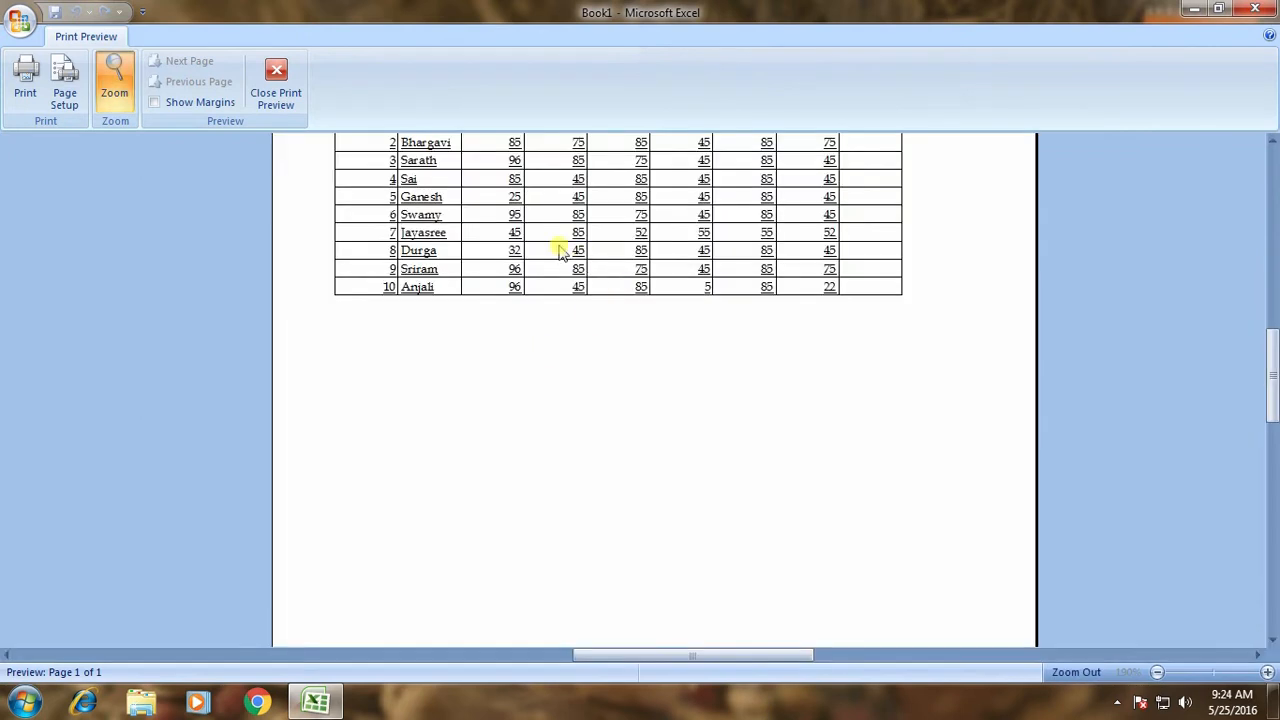
pyautogui.click(558, 256)
pyautogui.click(556, 320)
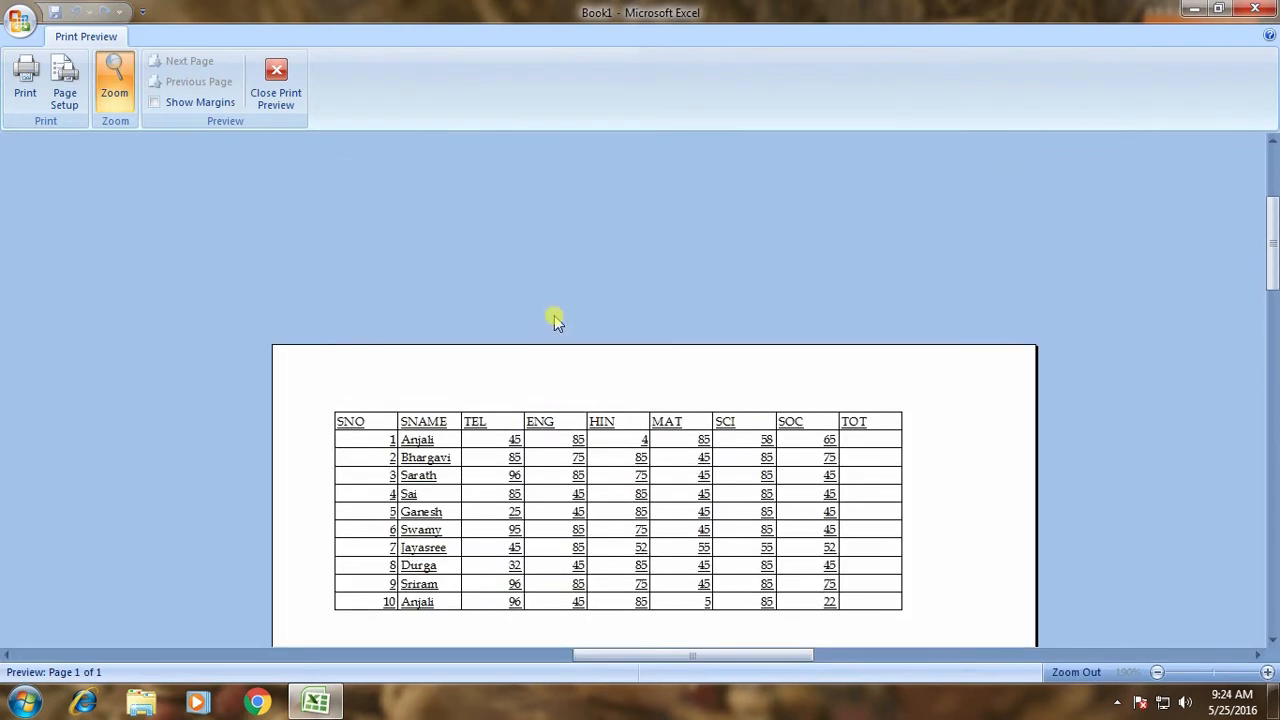
pyautogui.scroll(-3, 556, 320)
pyautogui.press('Escape')
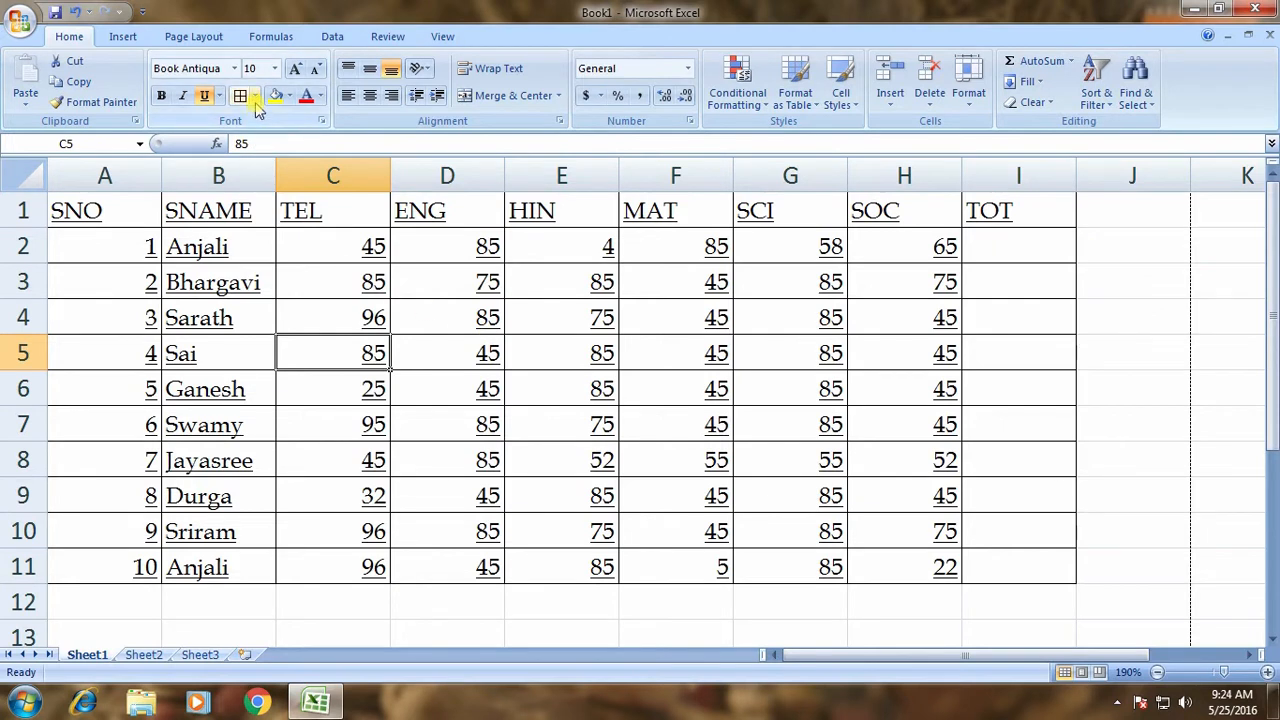
# Fill the table A1:I11 with light olive green.
pyautogui.moveTo(82, 208); pyautogui.dragTo(1026, 565)
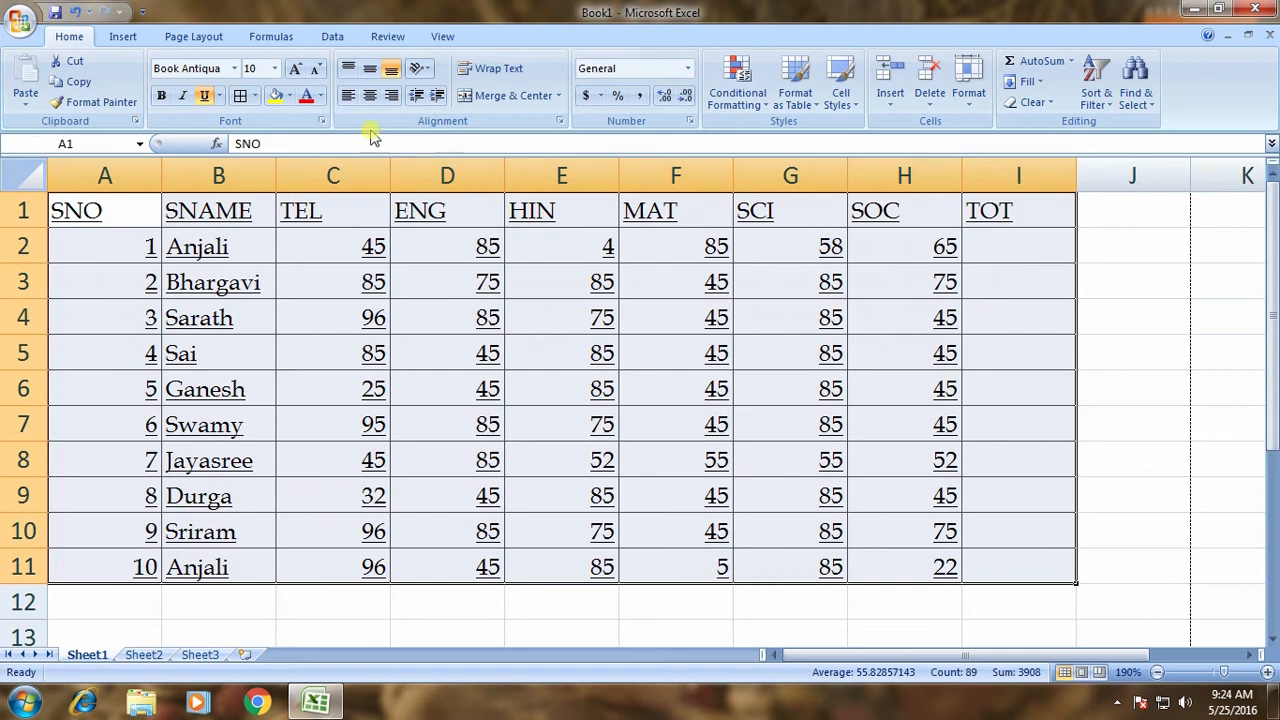
pyautogui.click(290, 96)
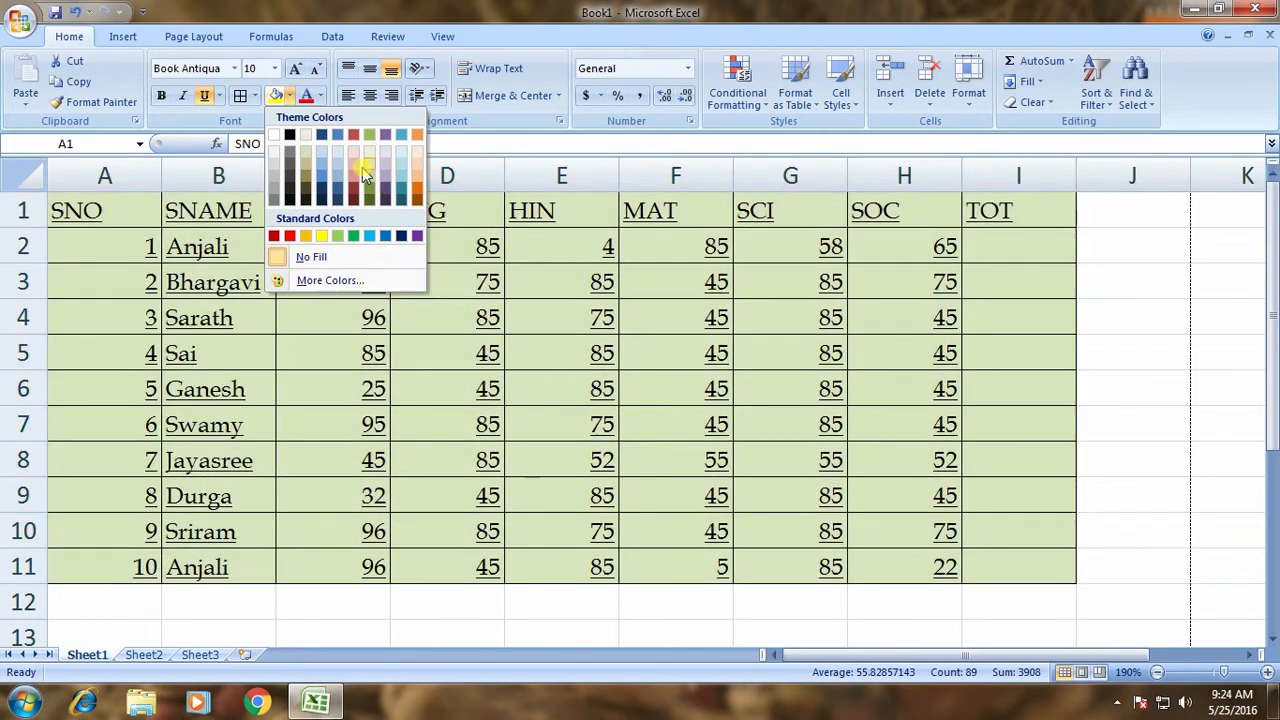
pyautogui.click(368, 170)
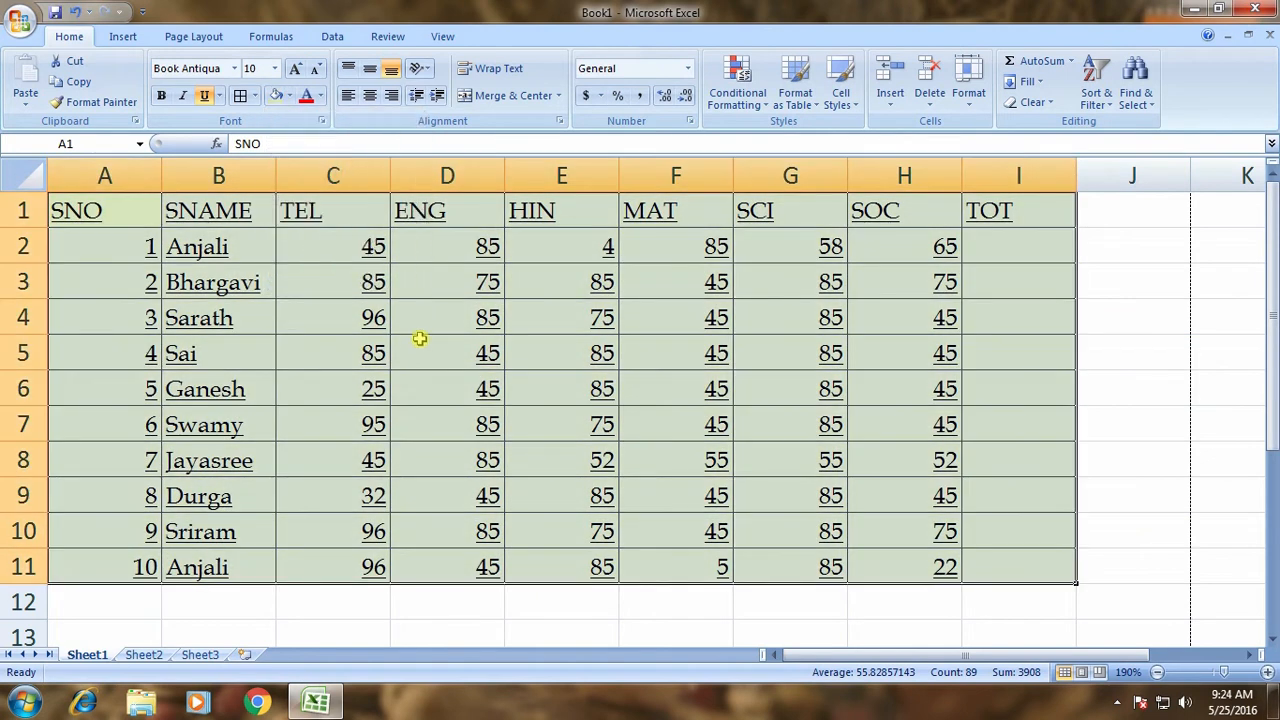
# Make all the table text red and turn off its underline.
pyautogui.click(320, 96)
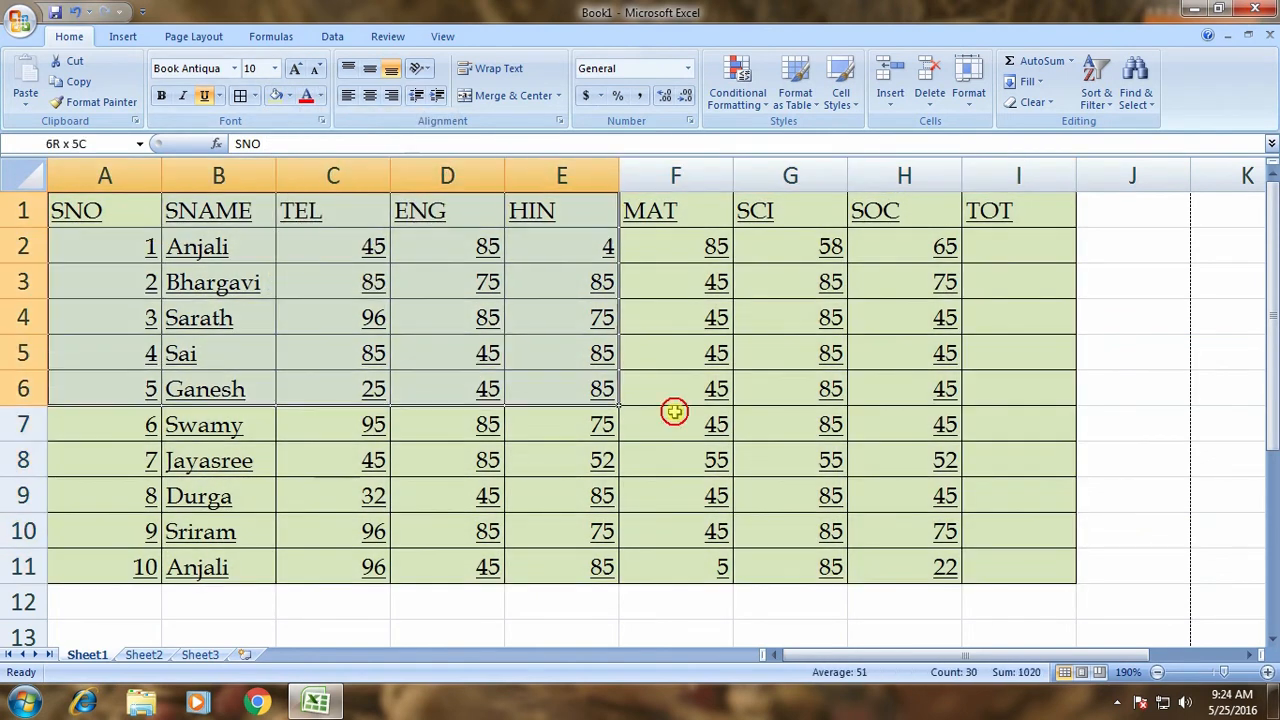
pyautogui.click(320, 96)
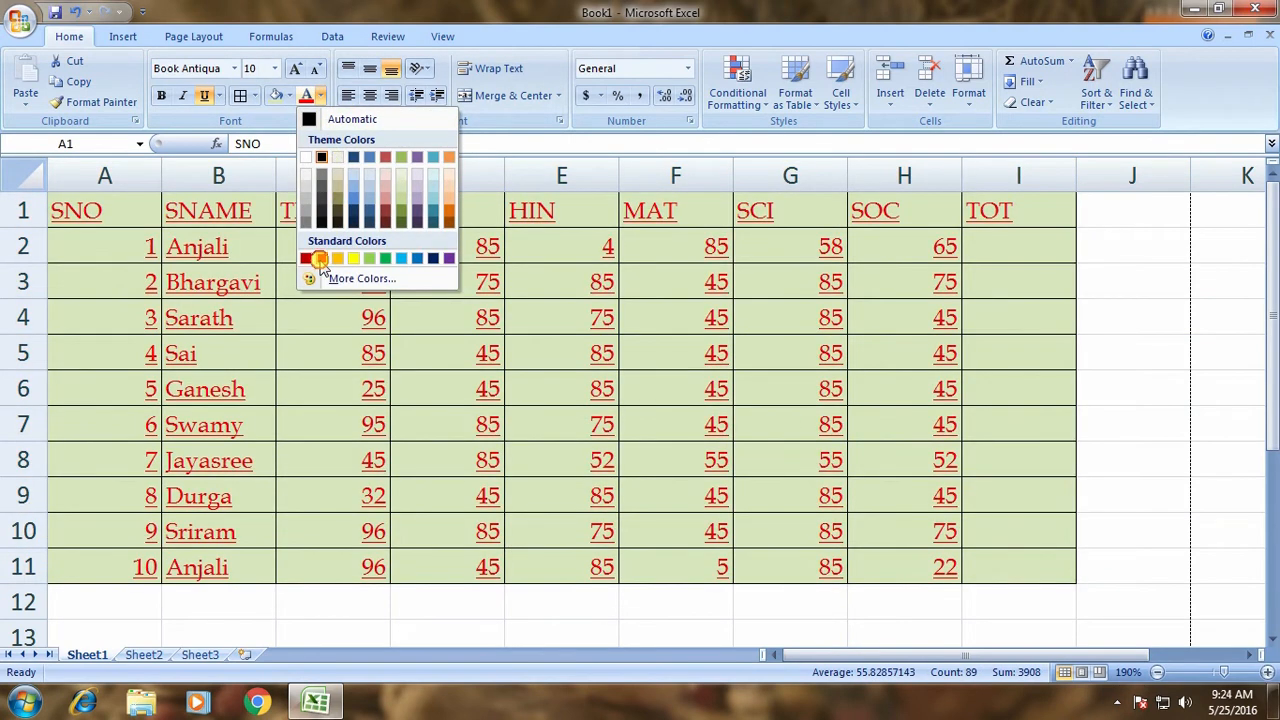
pyautogui.click(424, 351)
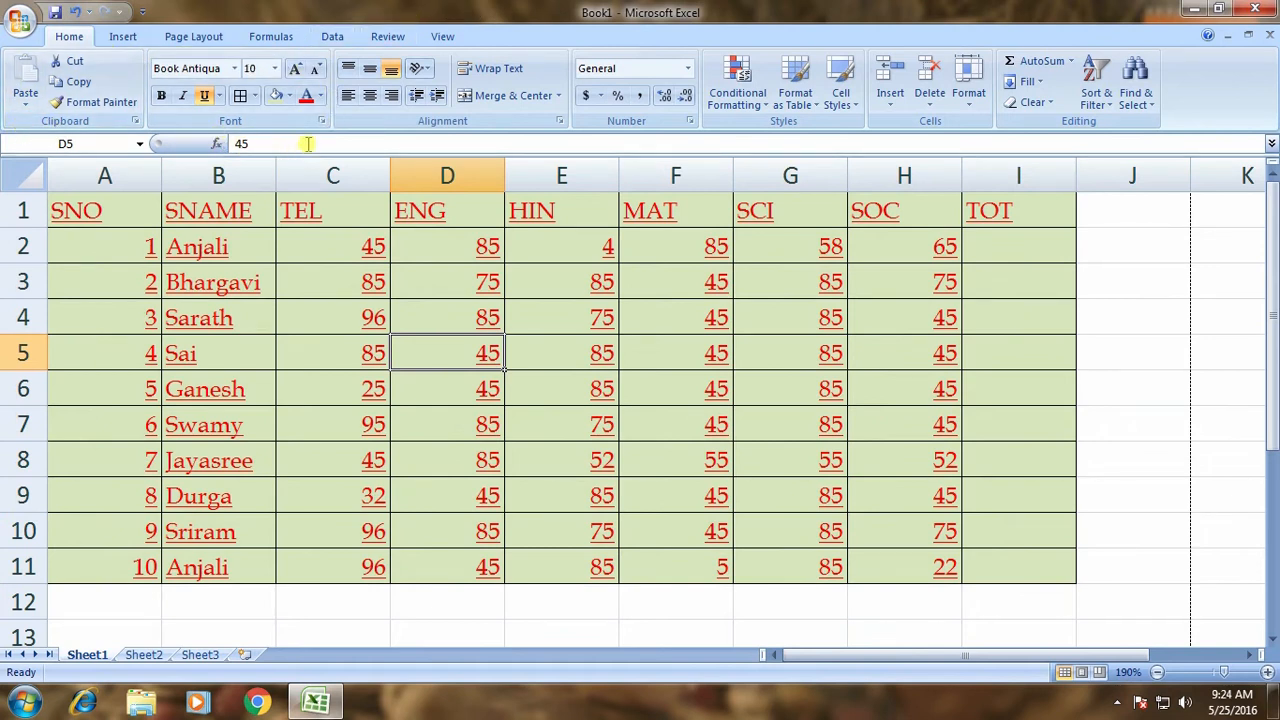
pyautogui.moveTo(120, 218); pyautogui.dragTo(1040, 563)
pyautogui.click(204, 95)
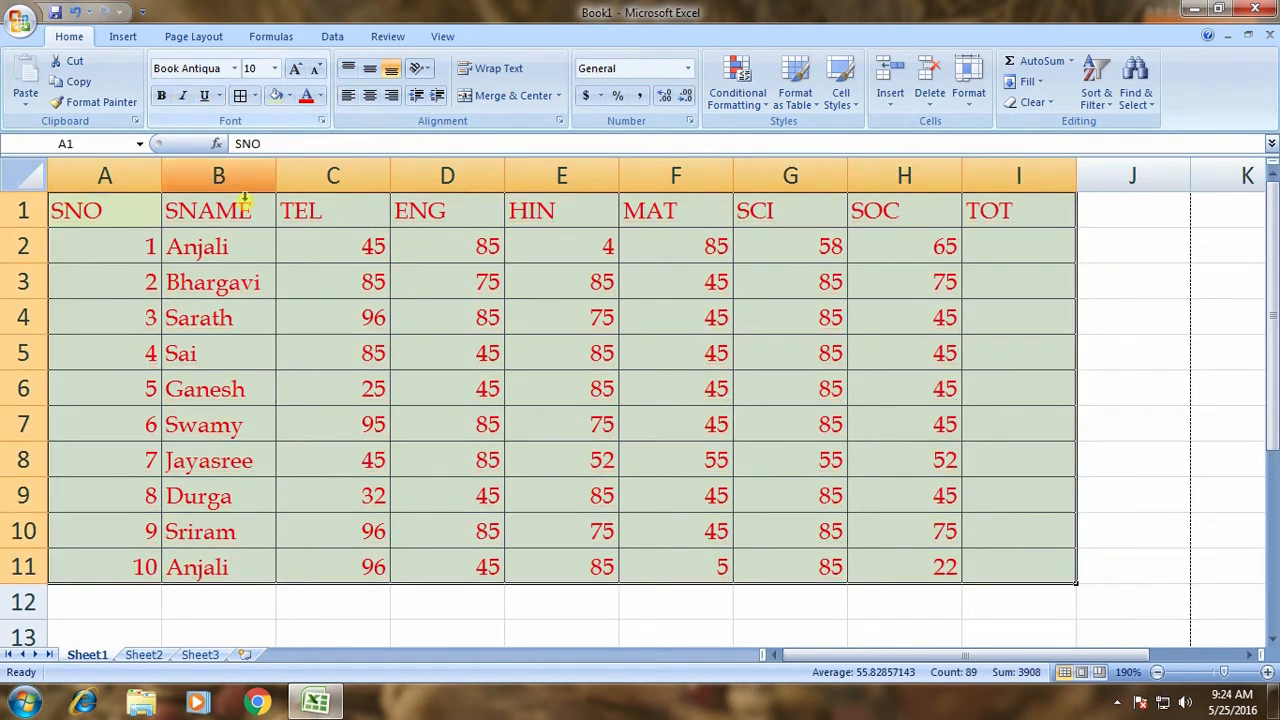
# Try left-aligning, then centring, all contents of A1:I11.
pyautogui.click(428, 356)
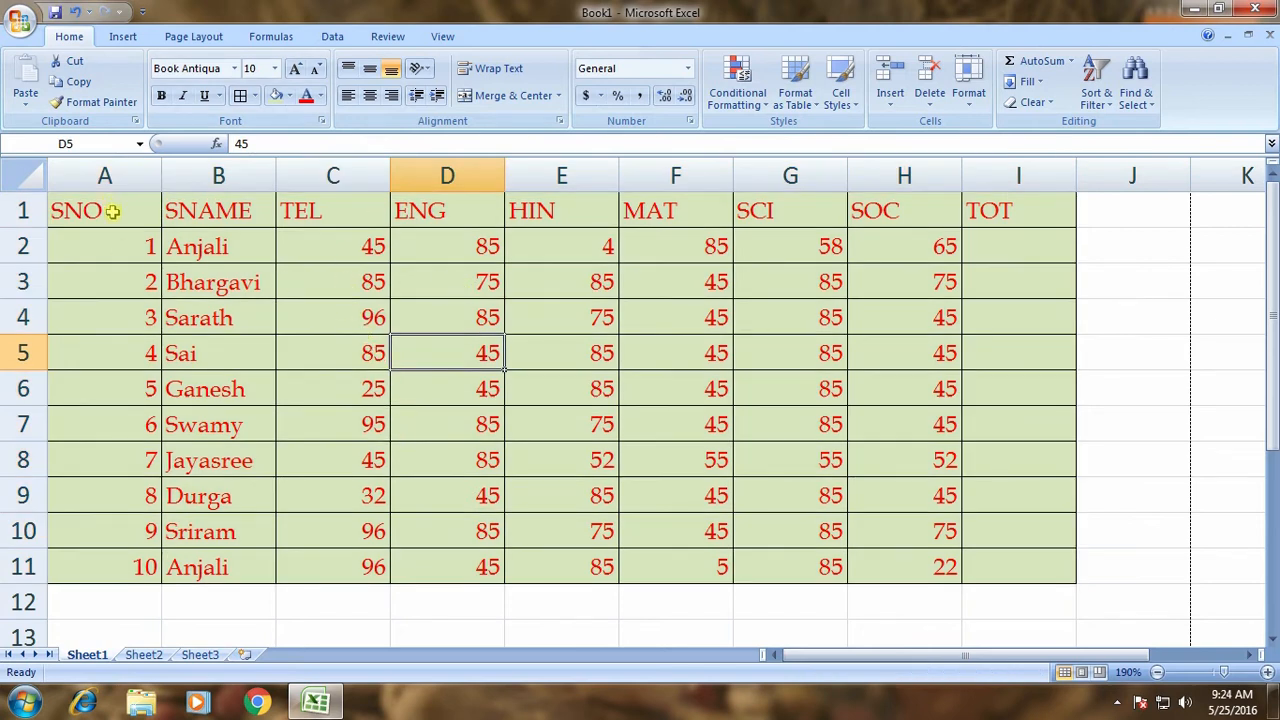
pyautogui.moveTo(112, 212); pyautogui.dragTo(1036, 570)
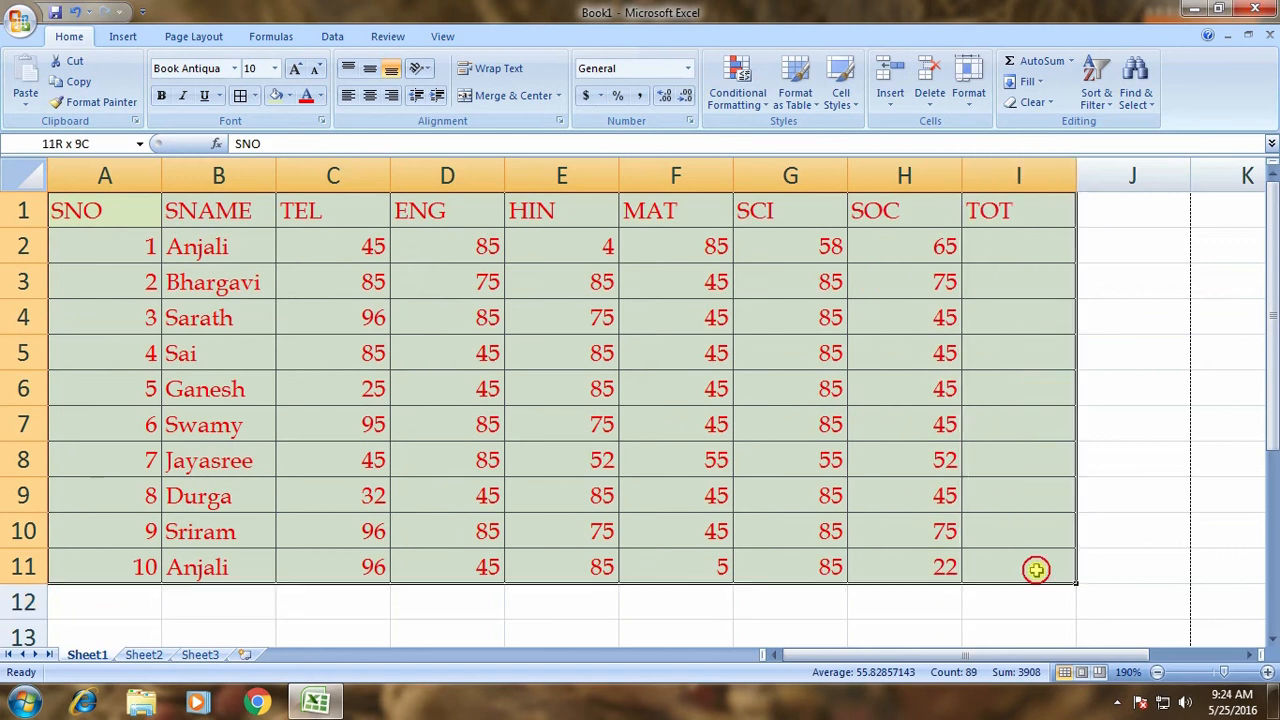
pyautogui.click(349, 96)
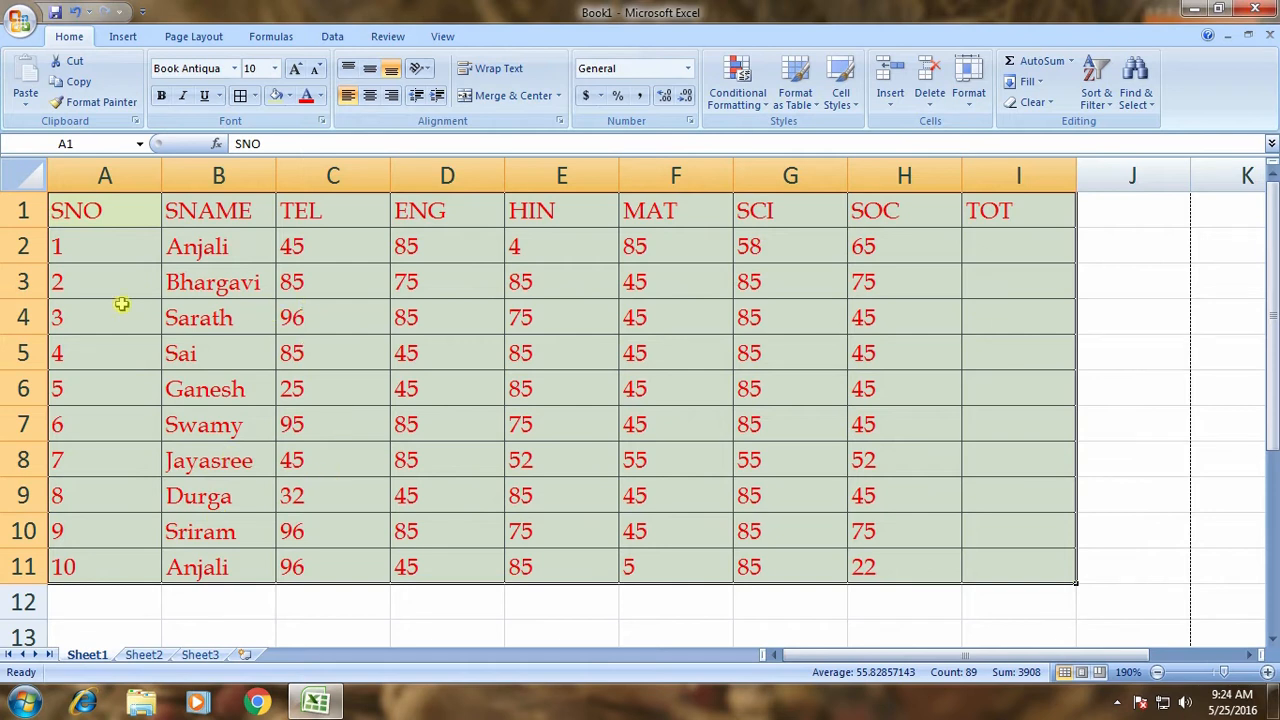
pyautogui.click(133, 266)
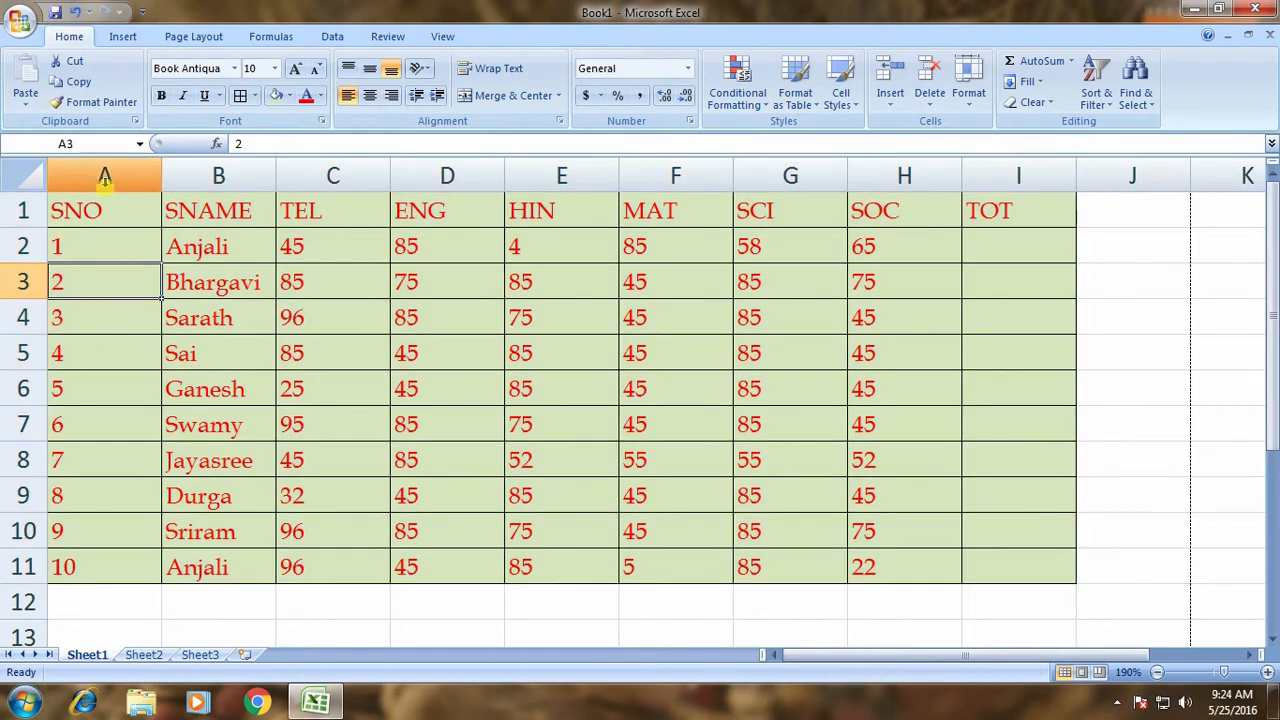
pyautogui.moveTo(100, 215); pyautogui.dragTo(1016, 570)
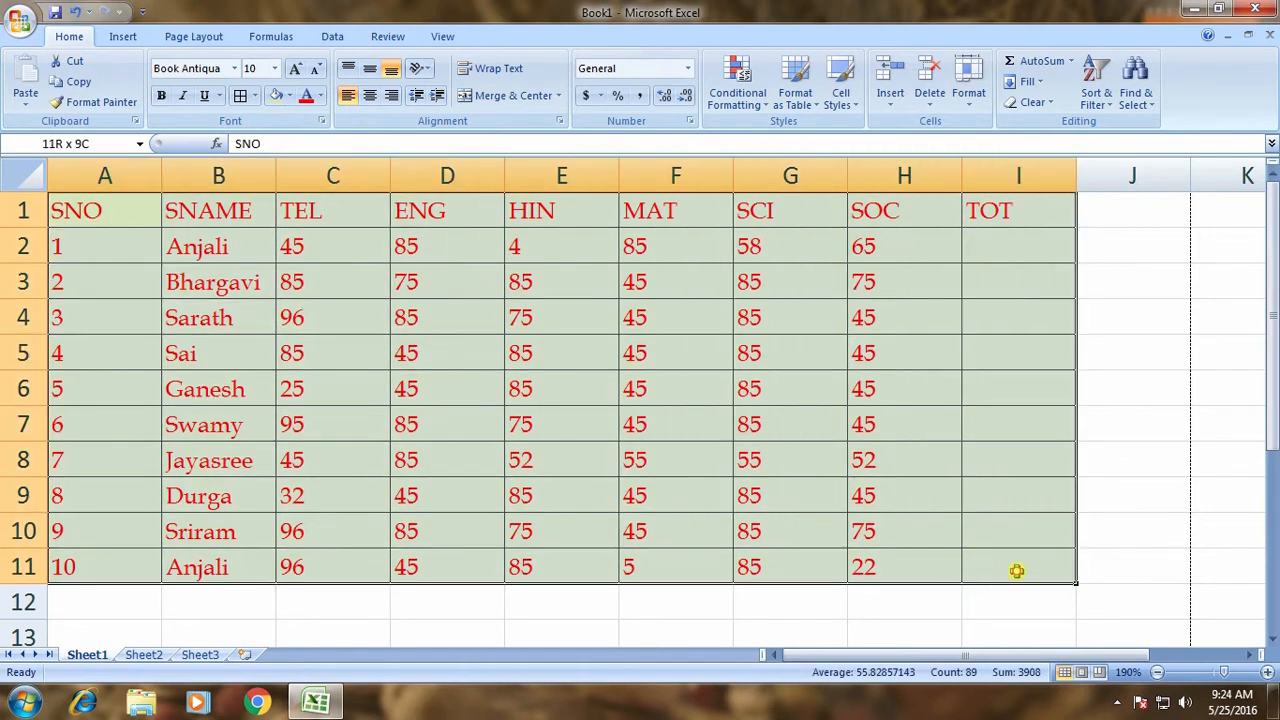
pyautogui.click(370, 96)
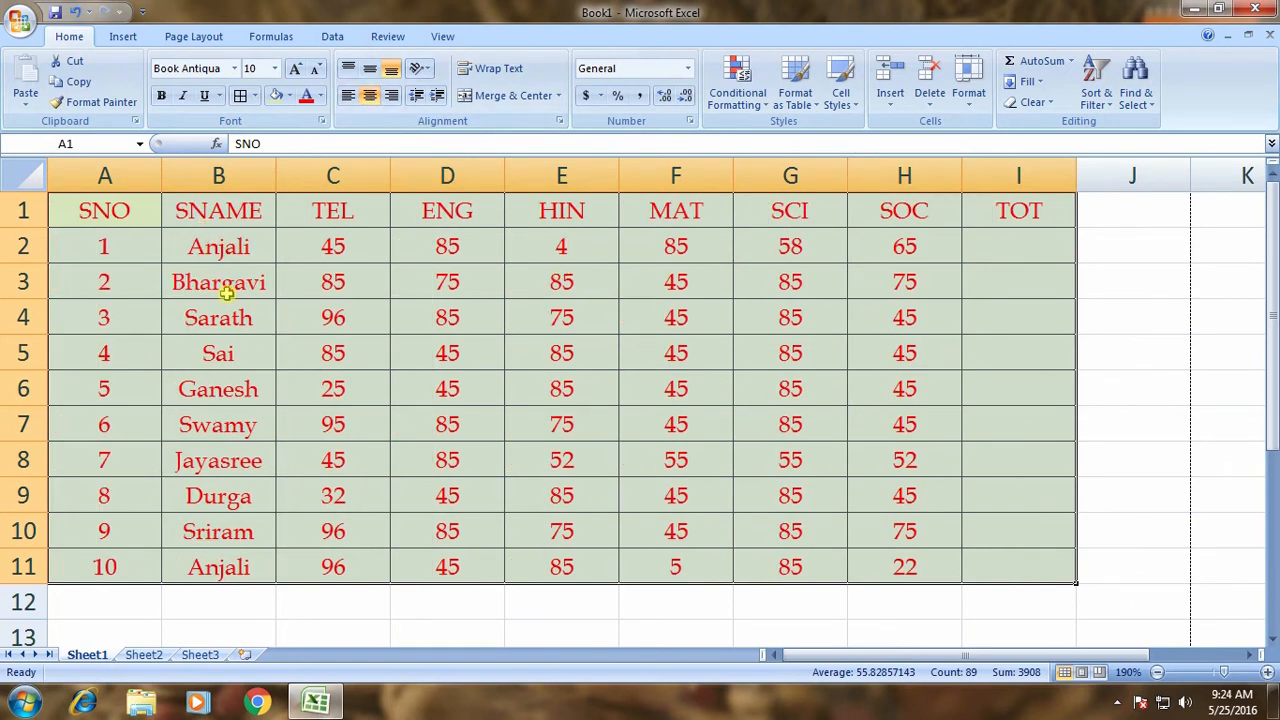
pyautogui.click(99, 255)
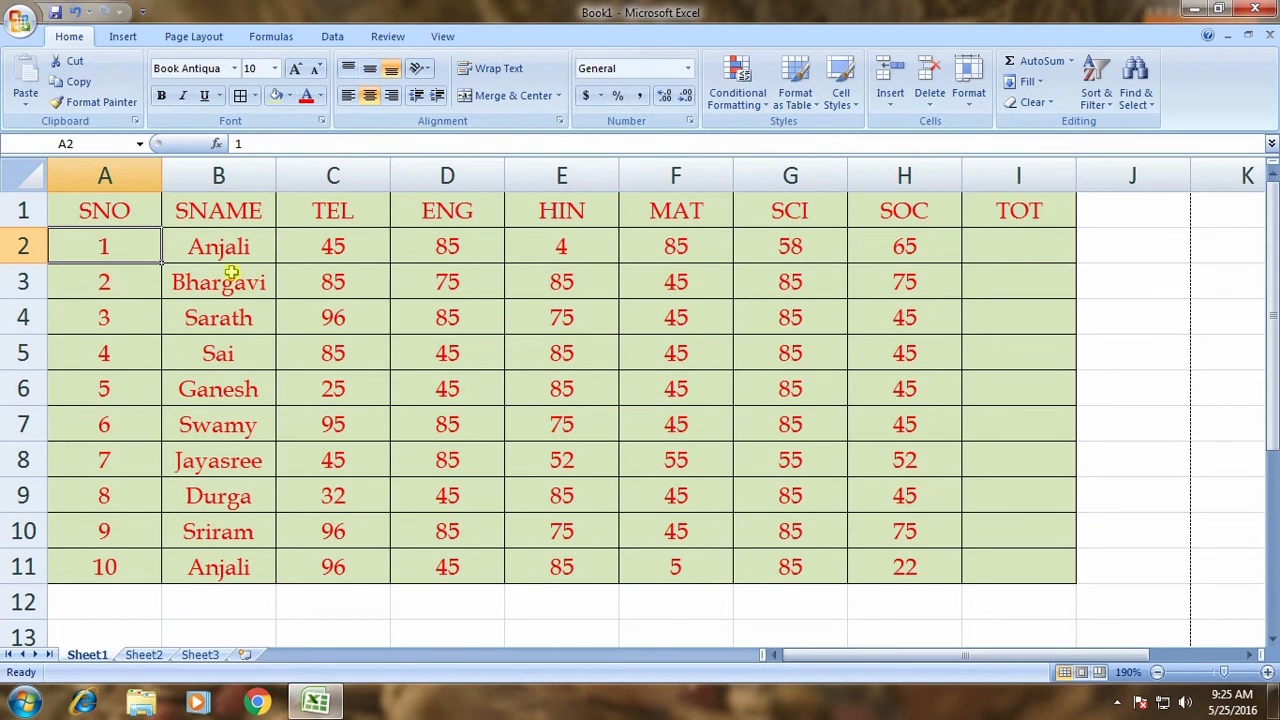
# Right-align every entry in A1:I11 and deselect the table.
pyautogui.moveTo(120, 210); pyautogui.dragTo(1021, 580)
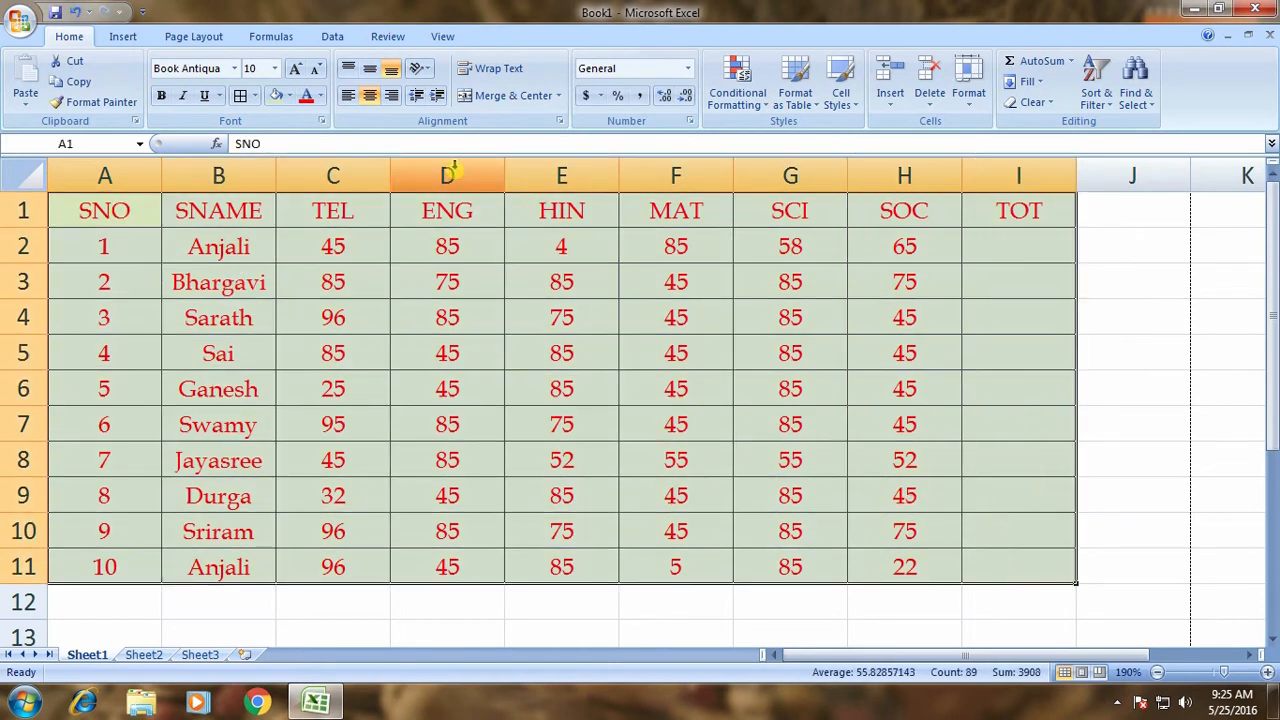
pyautogui.click(391, 95)
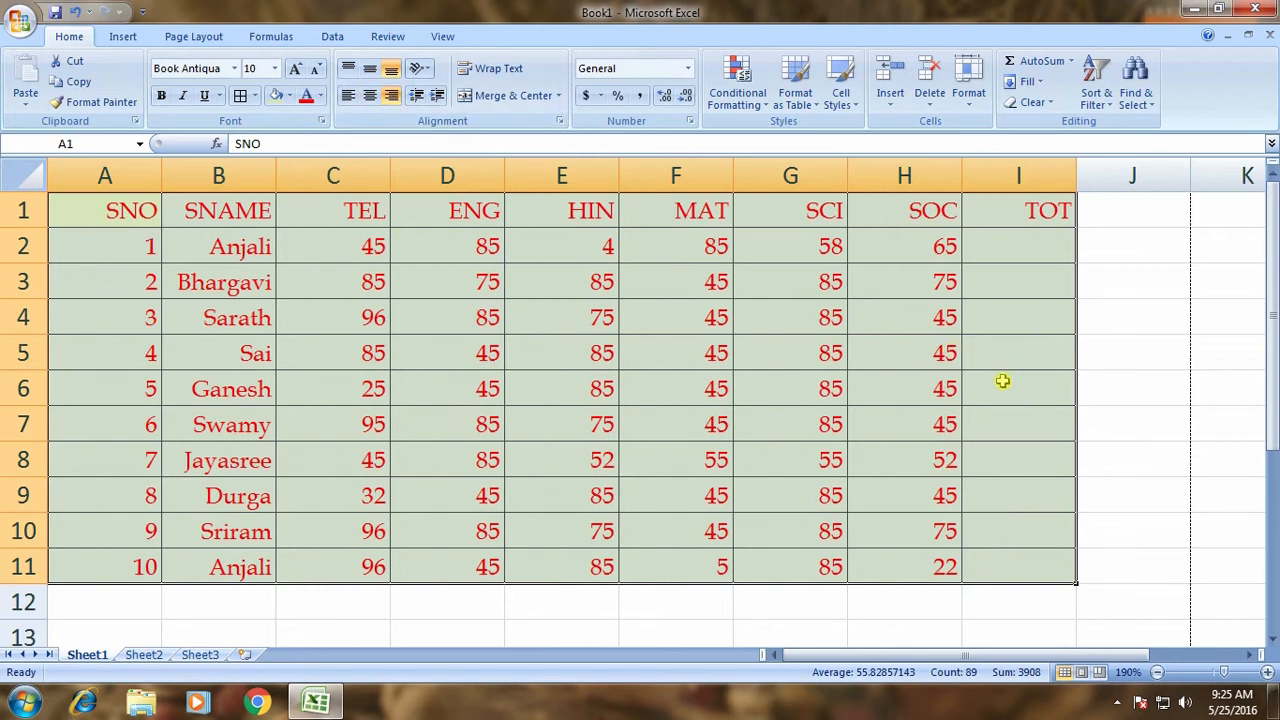
pyautogui.click(795, 351)
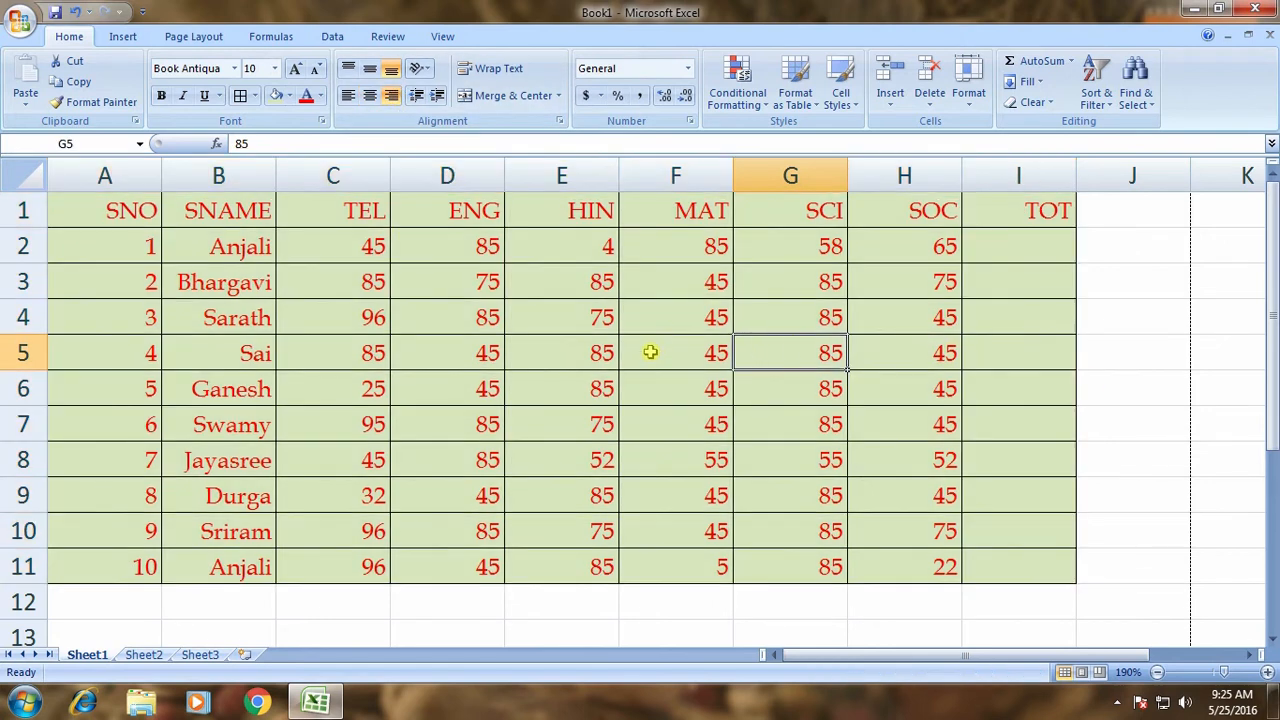
# Try Middle Align on the whole table, then return it to Bottom Align.
pyautogui.keyDown('ctrl'); pyautogui.scroll(7, 650, 352); pyautogui.keyUp('ctrl')
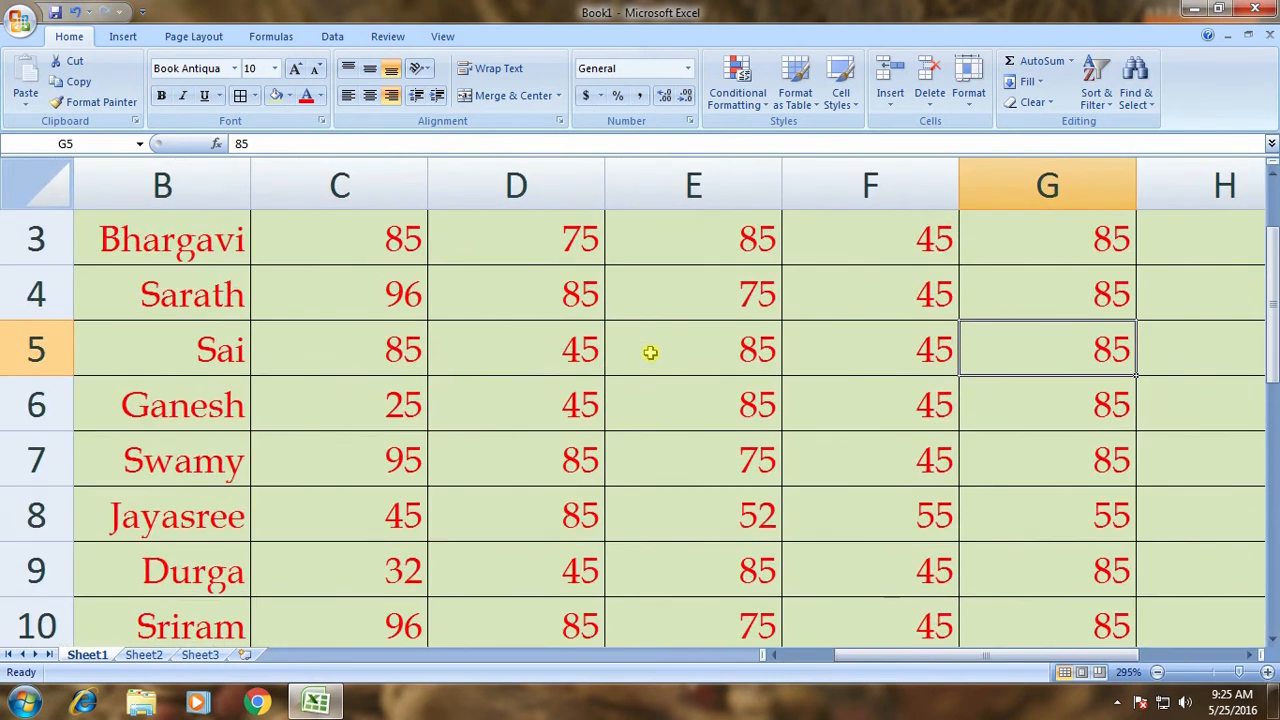
pyautogui.hotkey('ctrl', 'a')
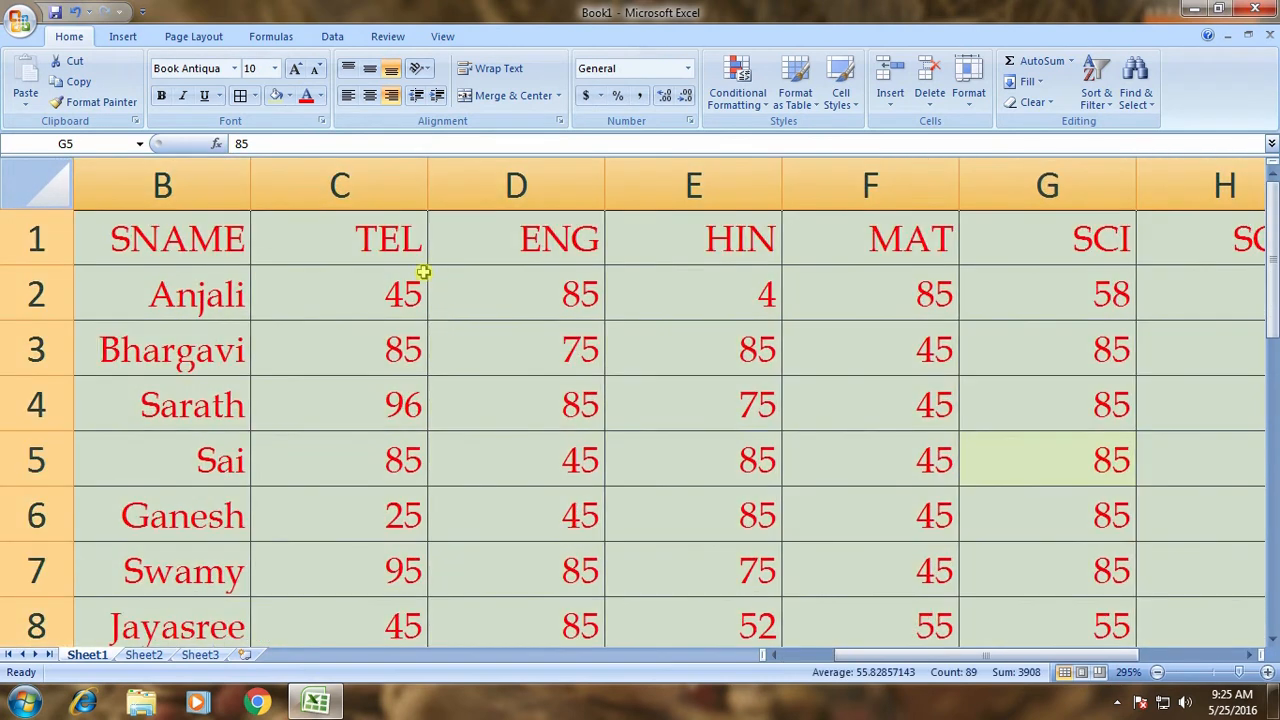
pyautogui.click(368, 70)
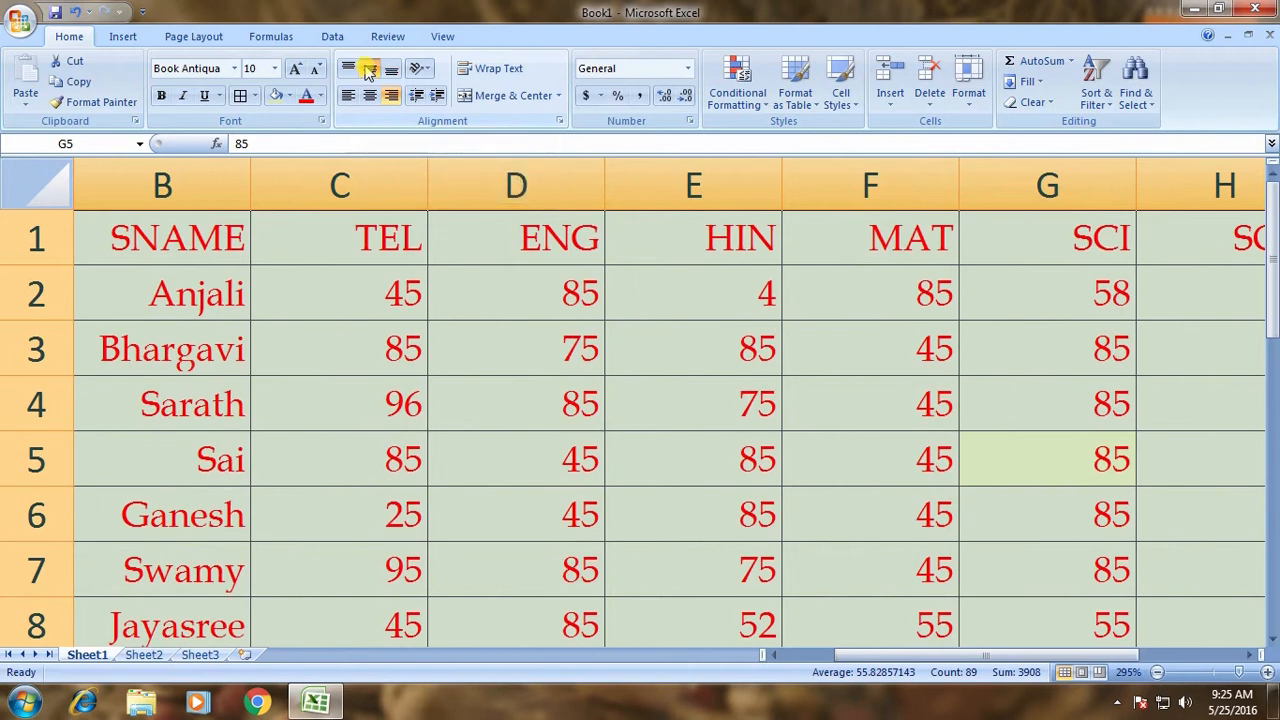
pyautogui.click(390, 72)
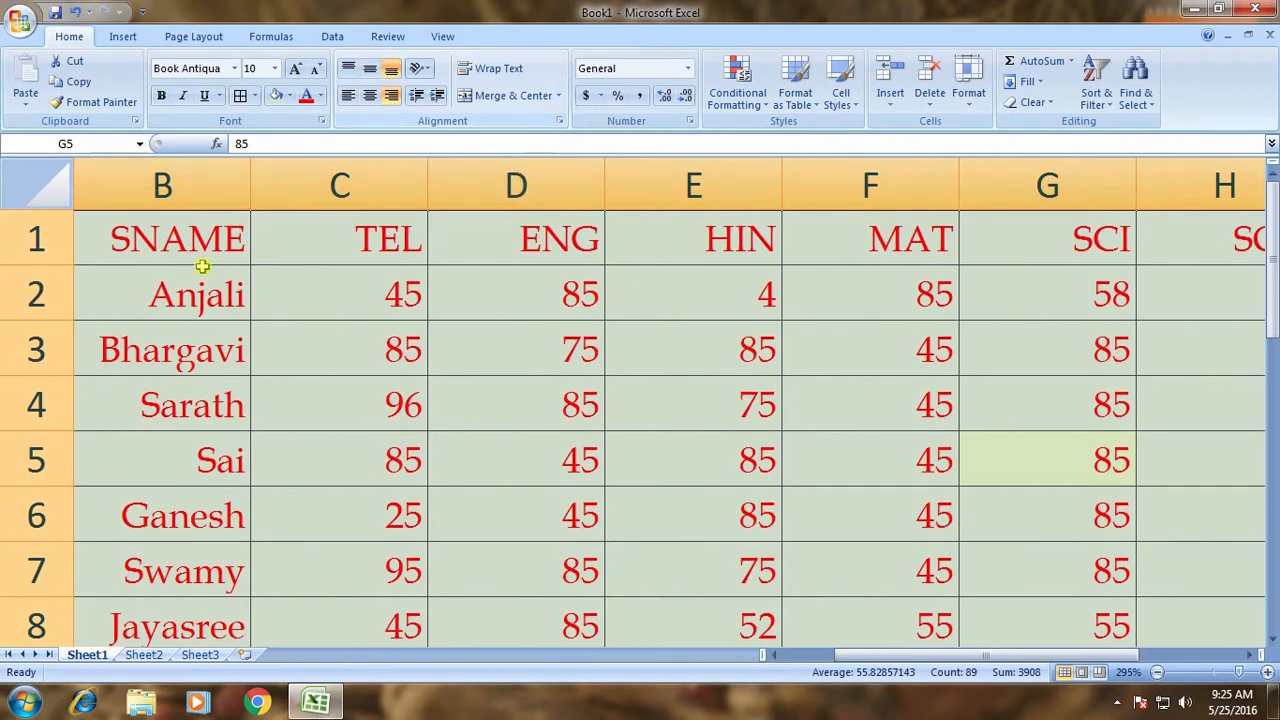
# Drag row 1's bottom border down to make the header row much taller.
pyautogui.click(44, 268)
pyautogui.click(40, 258)
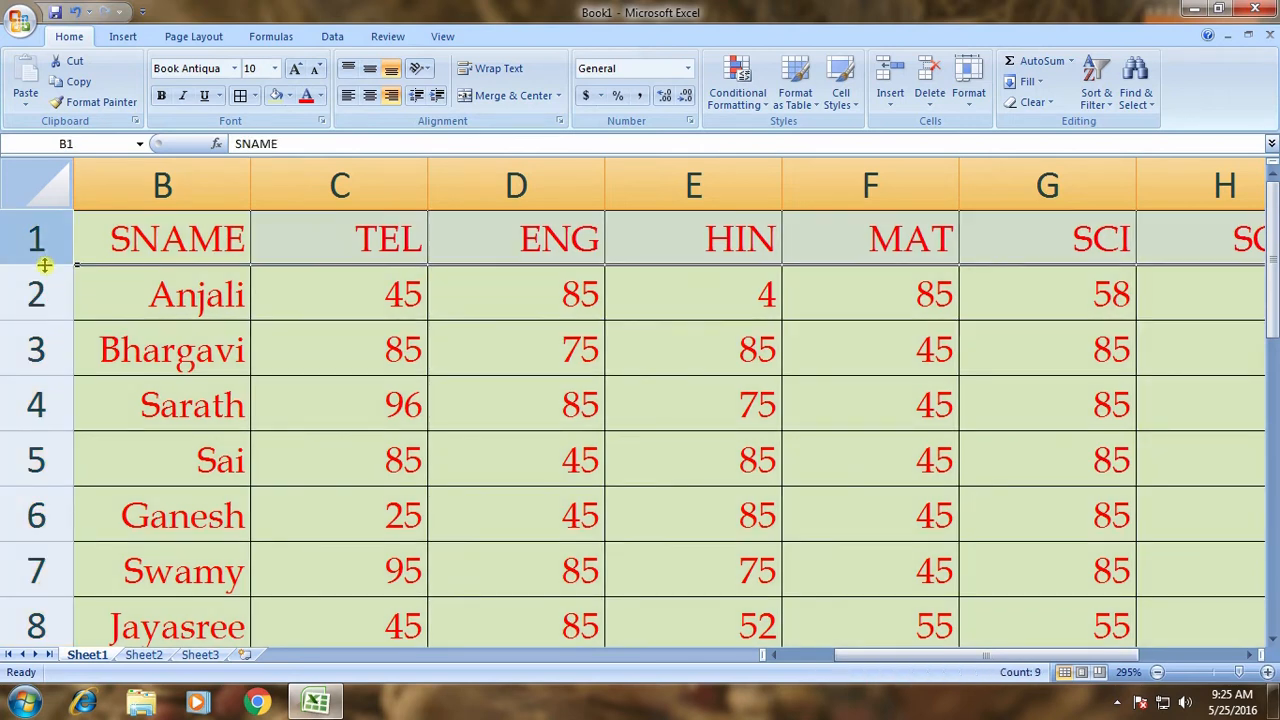
pyautogui.moveTo(44, 265); pyautogui.dragTo(37, 452)
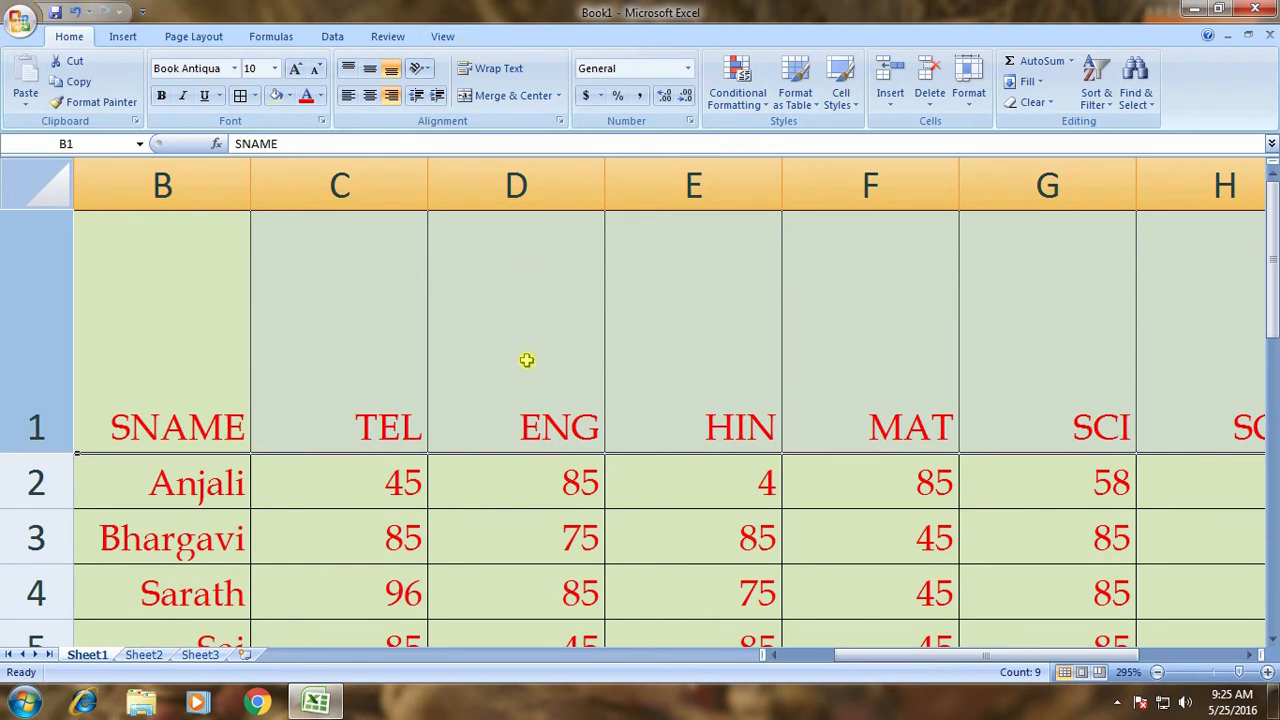
pyautogui.scroll(-8, 526, 360)
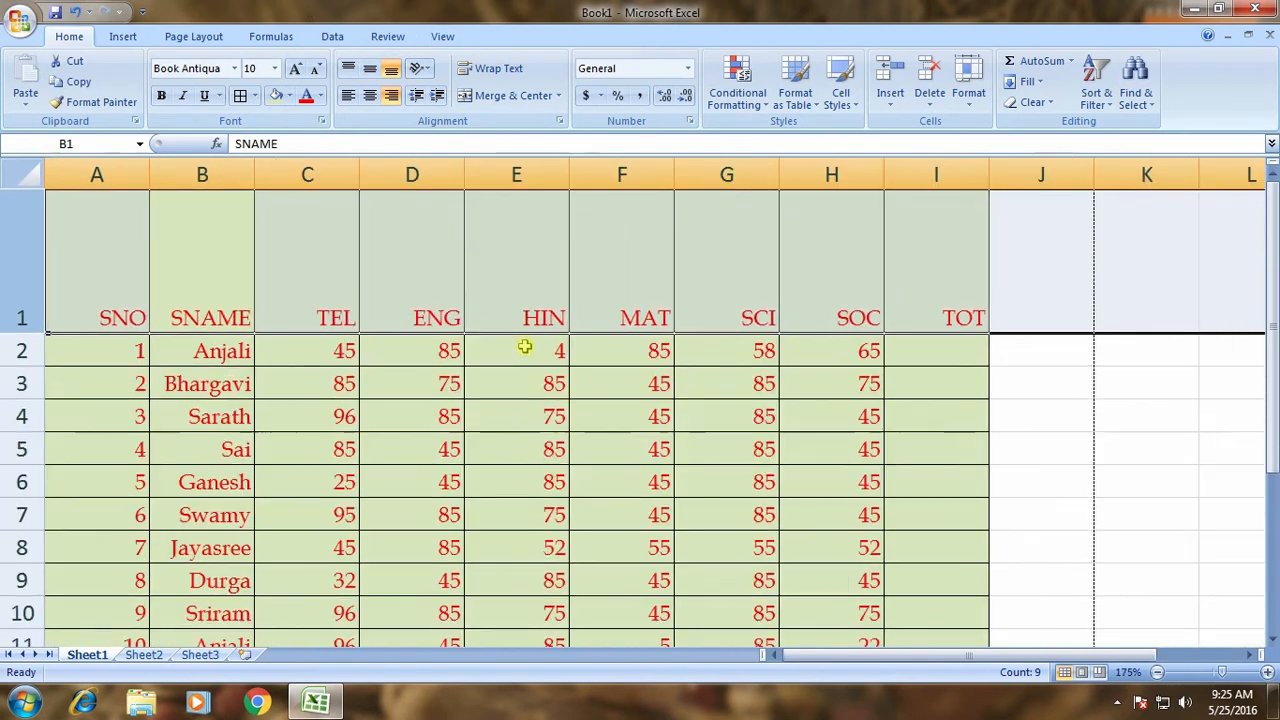
# Select row 1 and apply Middle Align and Center to its headings.
pyautogui.click(123, 317)
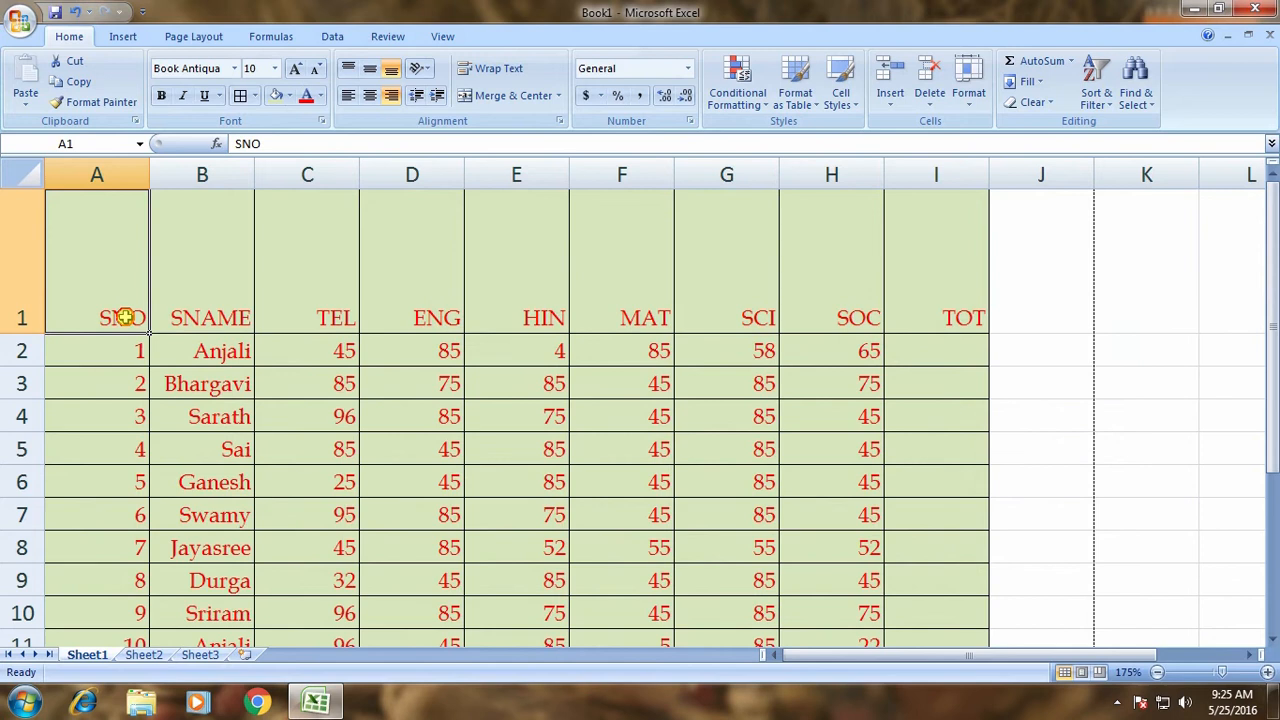
pyautogui.click(212, 317)
pyautogui.click(311, 314)
pyautogui.click(436, 317)
pyautogui.click(551, 281)
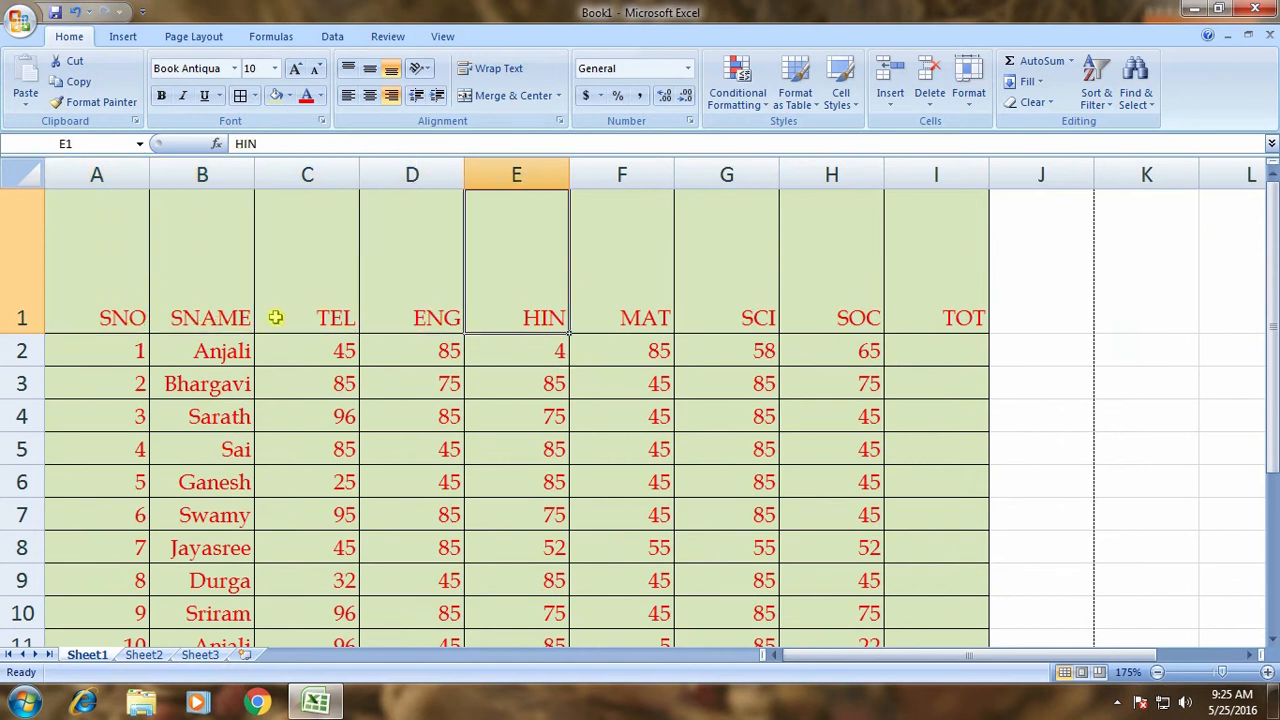
pyautogui.click(108, 226)
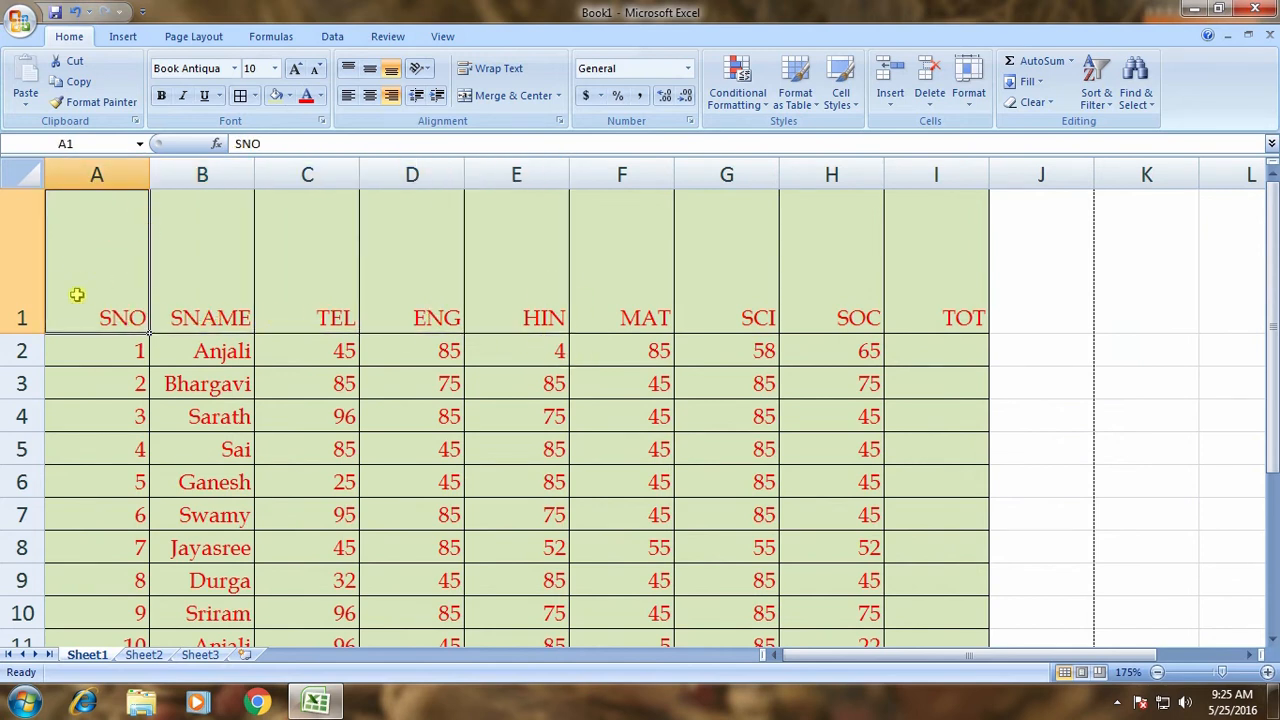
pyautogui.click(14, 258)
pyautogui.click(370, 72)
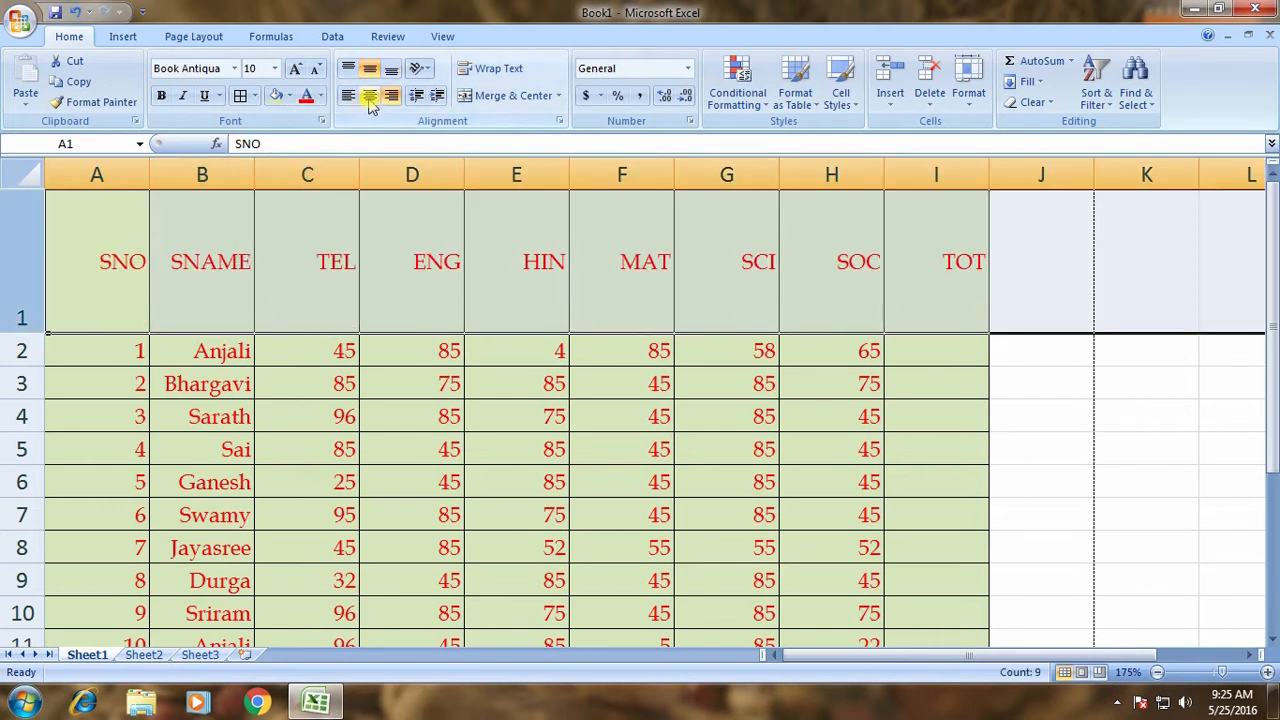
pyautogui.click(369, 95)
# Try bottom, top, left and right alignment on SNO, then return it to middle-centred.
pyautogui.click(343, 306)
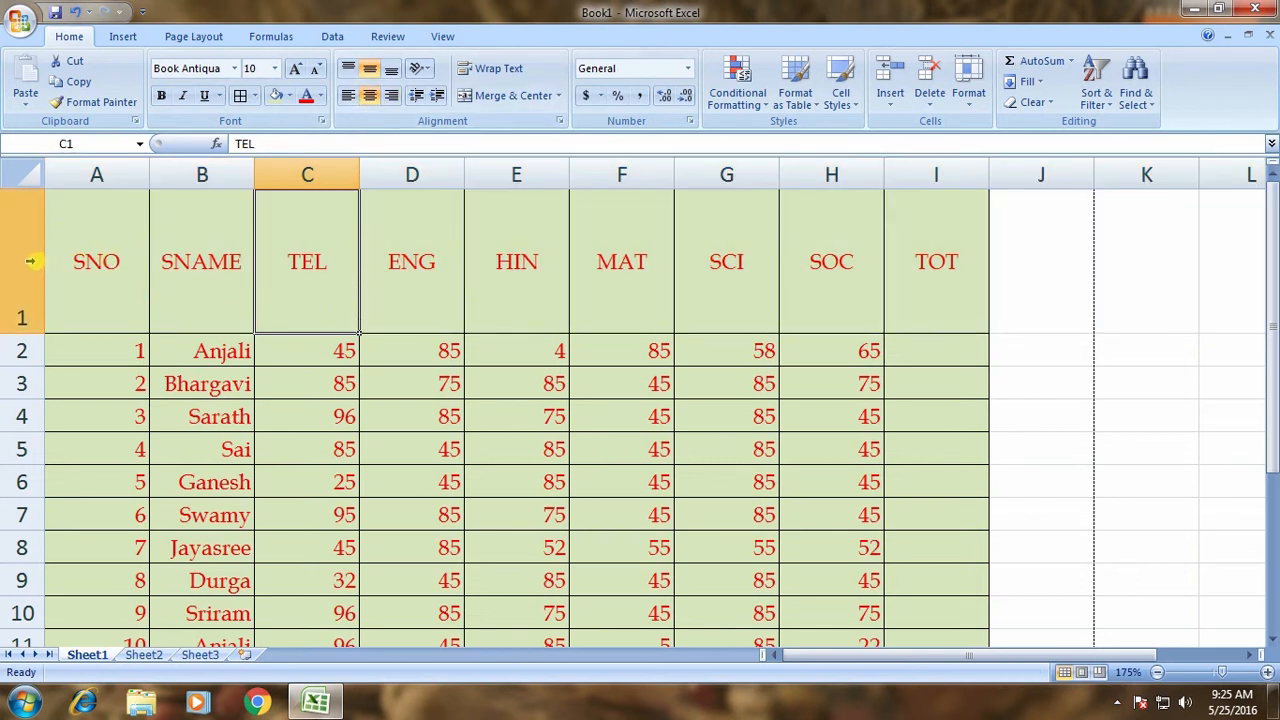
pyautogui.click(24, 252)
pyautogui.click(101, 174)
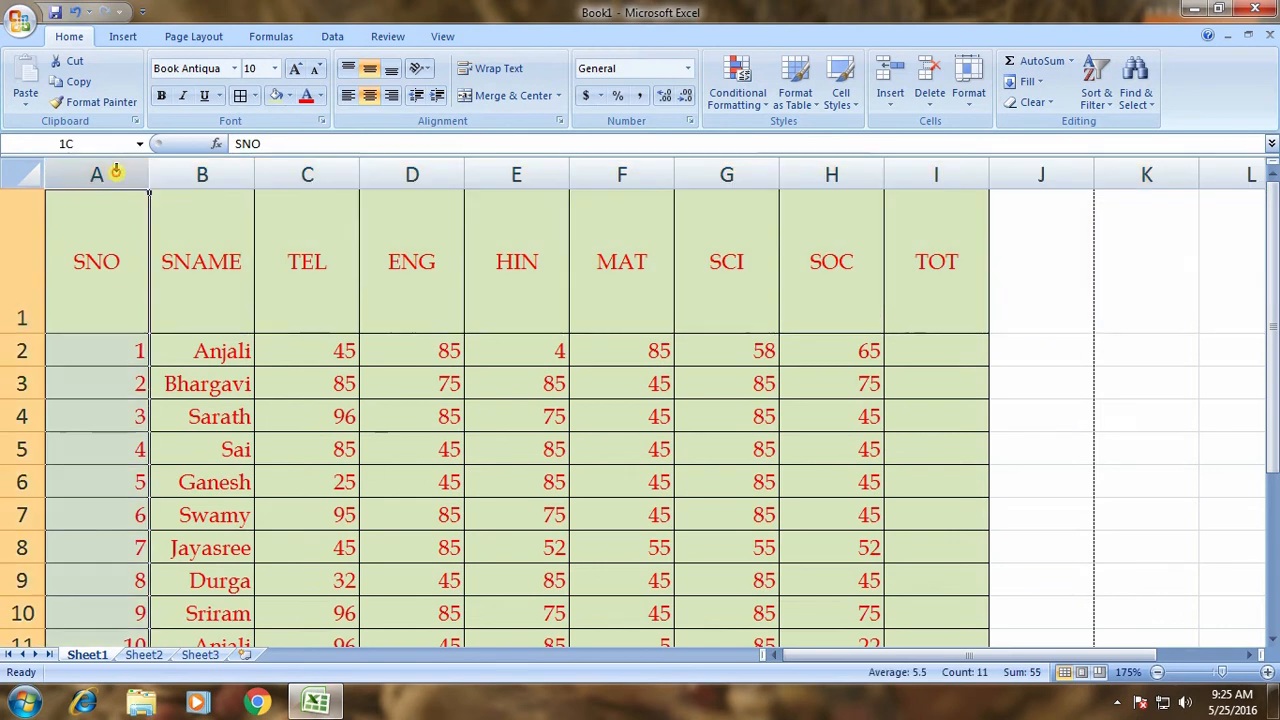
pyautogui.click(95, 263)
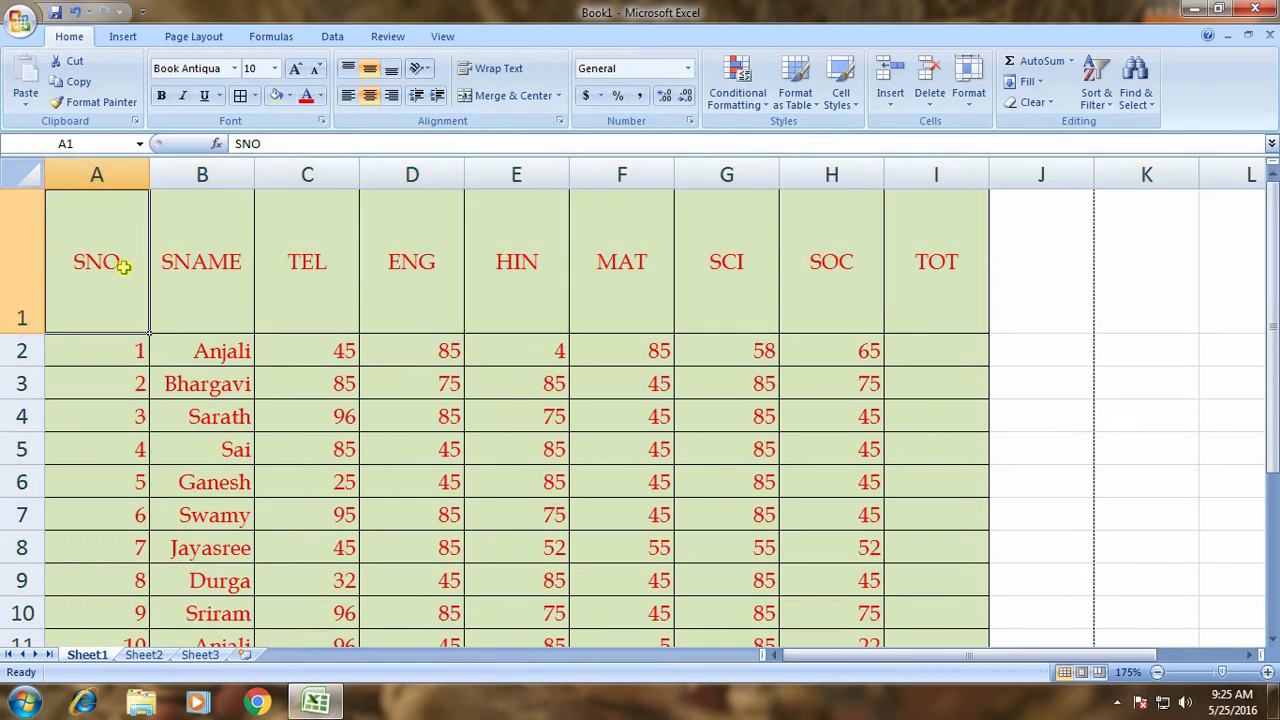
pyautogui.click(391, 68)
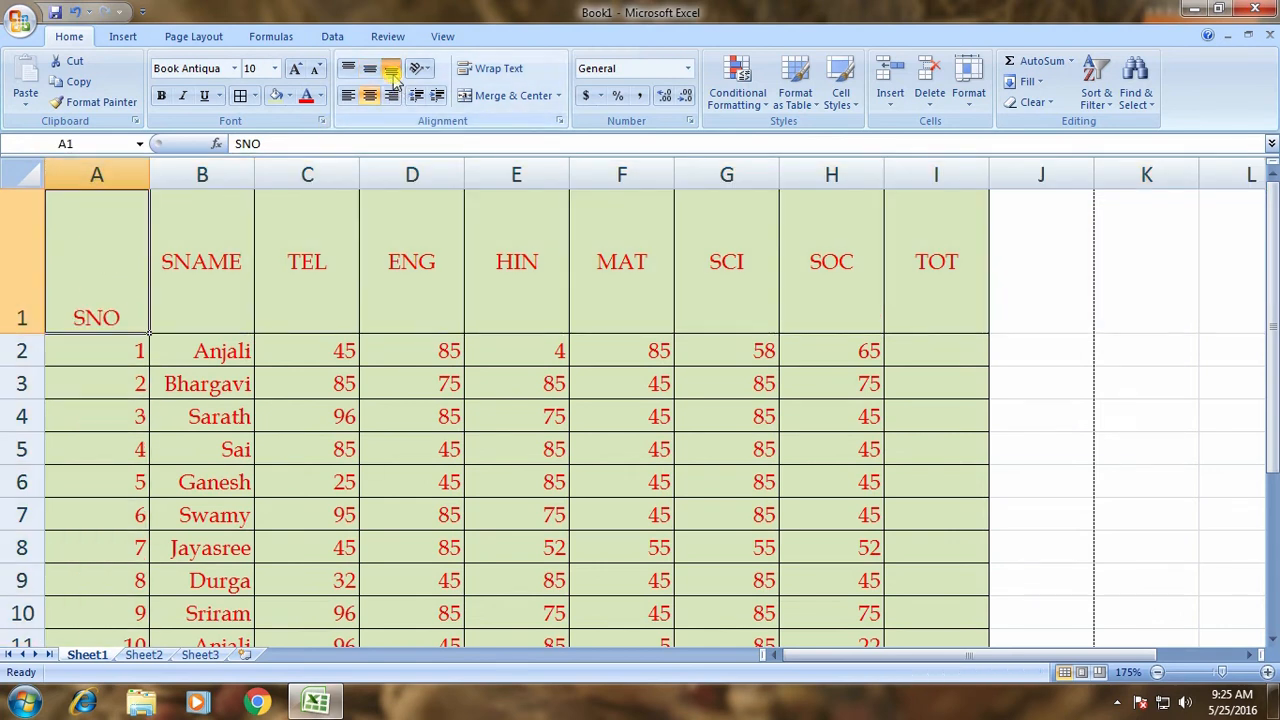
pyautogui.click(348, 68)
pyautogui.click(369, 68)
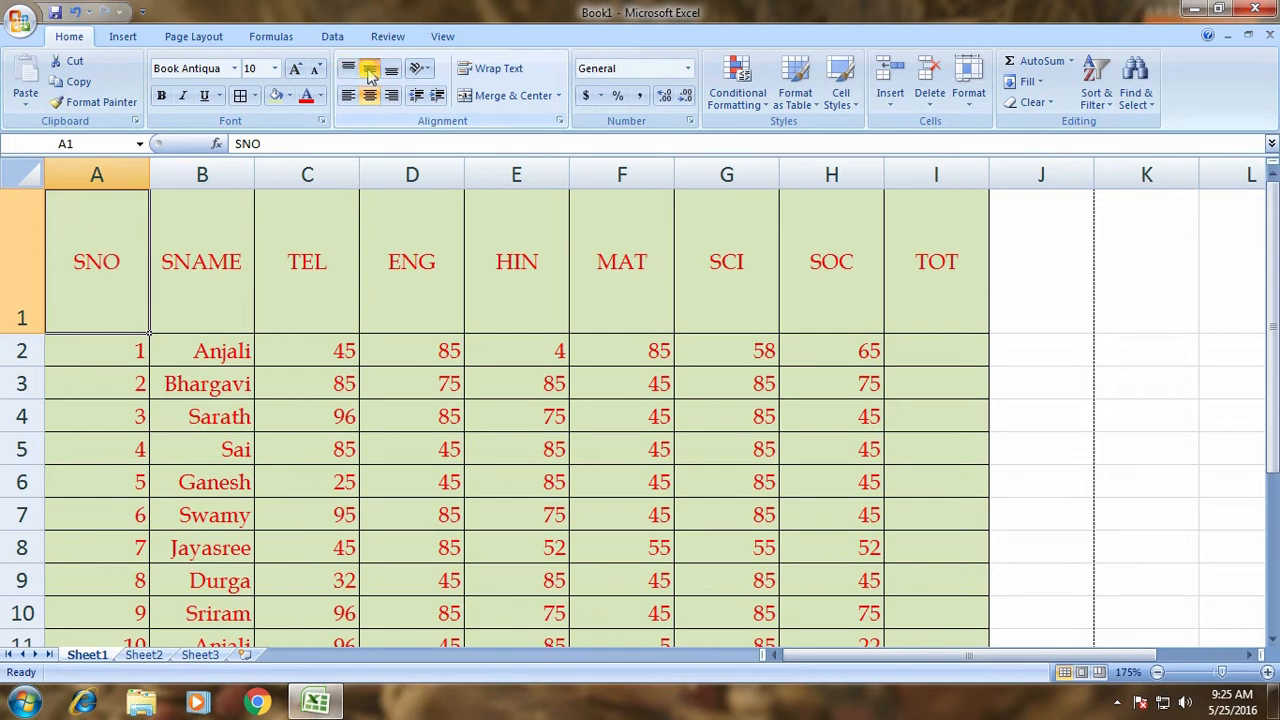
pyautogui.click(348, 95)
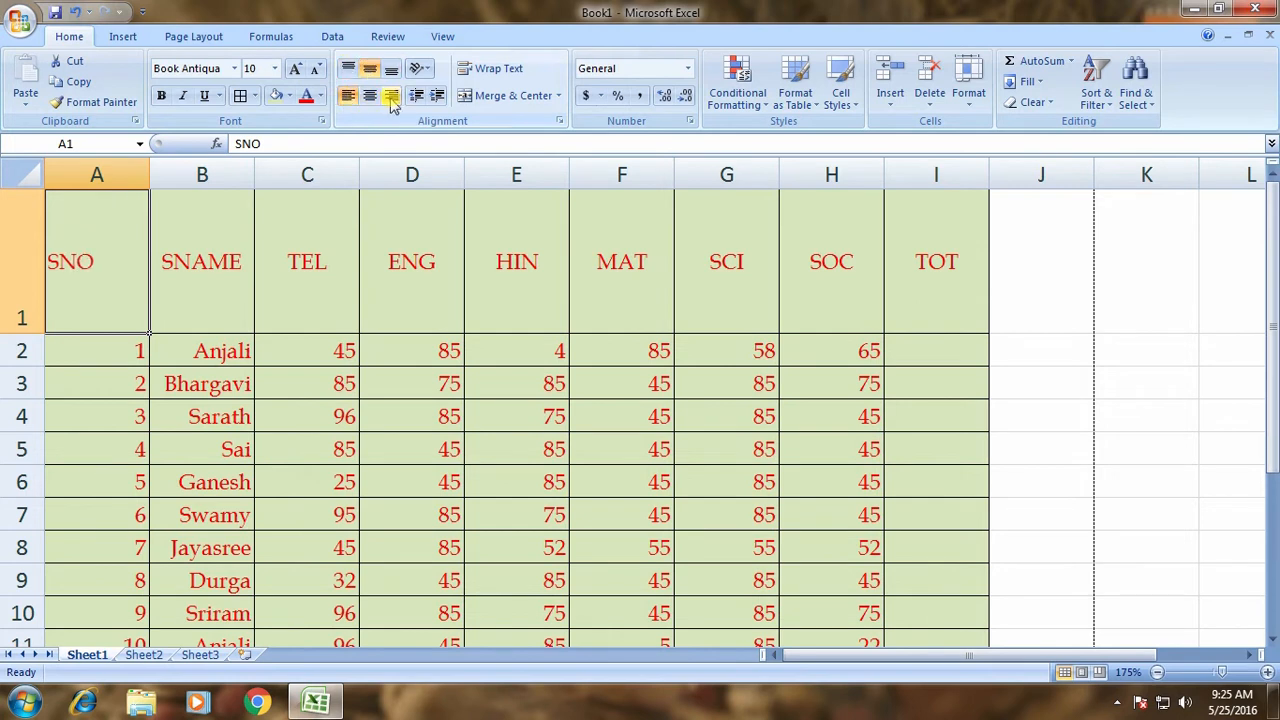
pyautogui.click(391, 95)
pyautogui.click(369, 95)
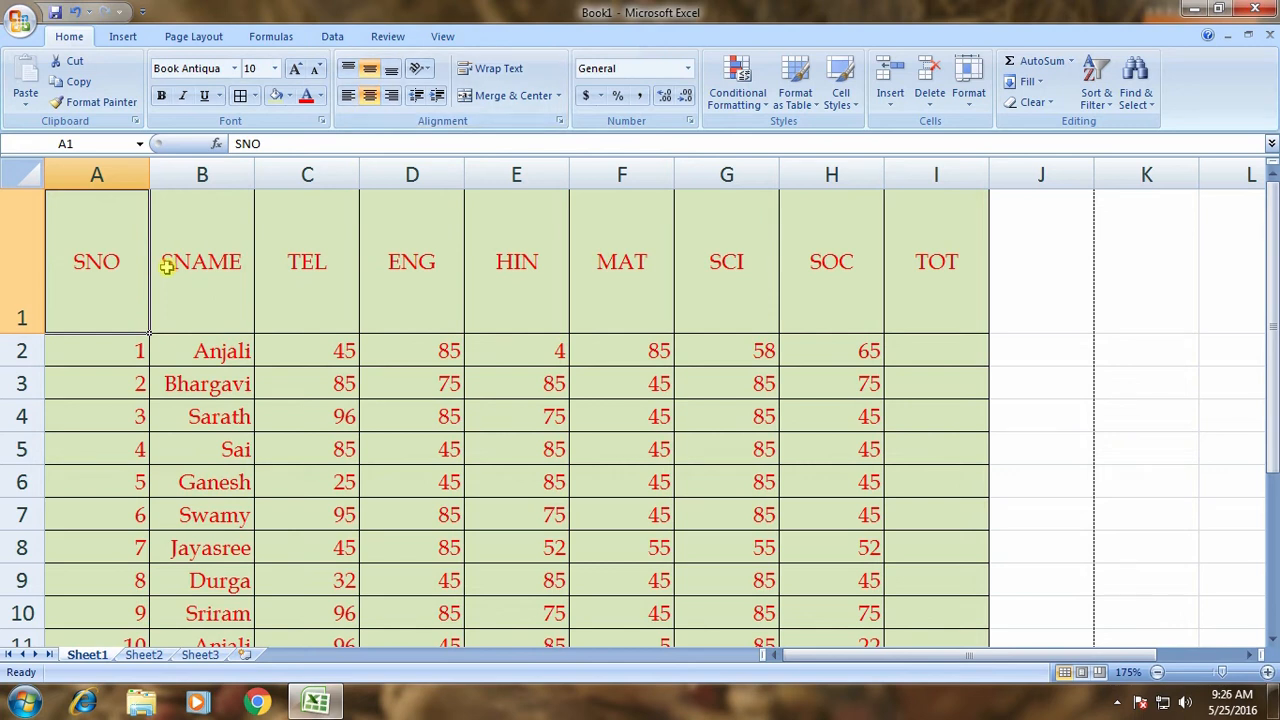
# Select rows 1–11, then columns A–E, clearing each selection.
pyautogui.moveTo(22, 268); pyautogui.dragTo(4, 665)
pyautogui.moveTo(5, 470); pyautogui.dragTo(37, 522)
pyautogui.scroll(1, 164, 343)
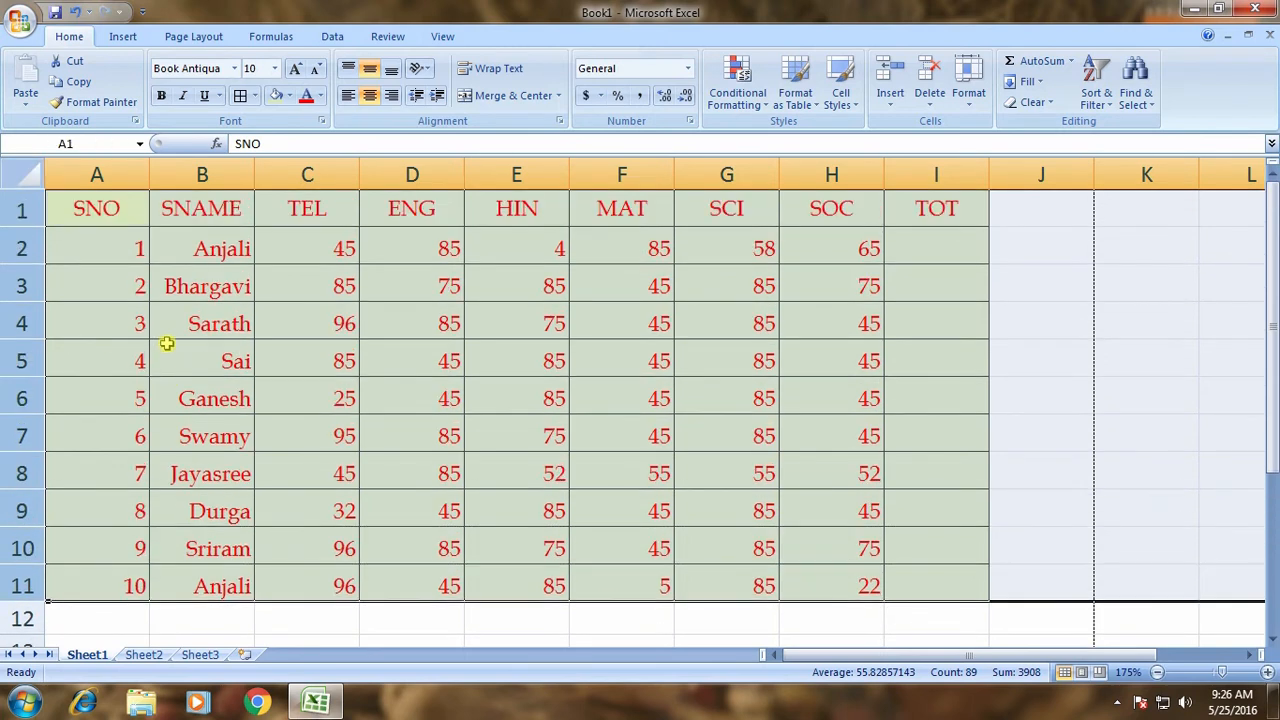
pyautogui.click(171, 339)
pyautogui.moveTo(94, 177); pyautogui.dragTo(875, 172)
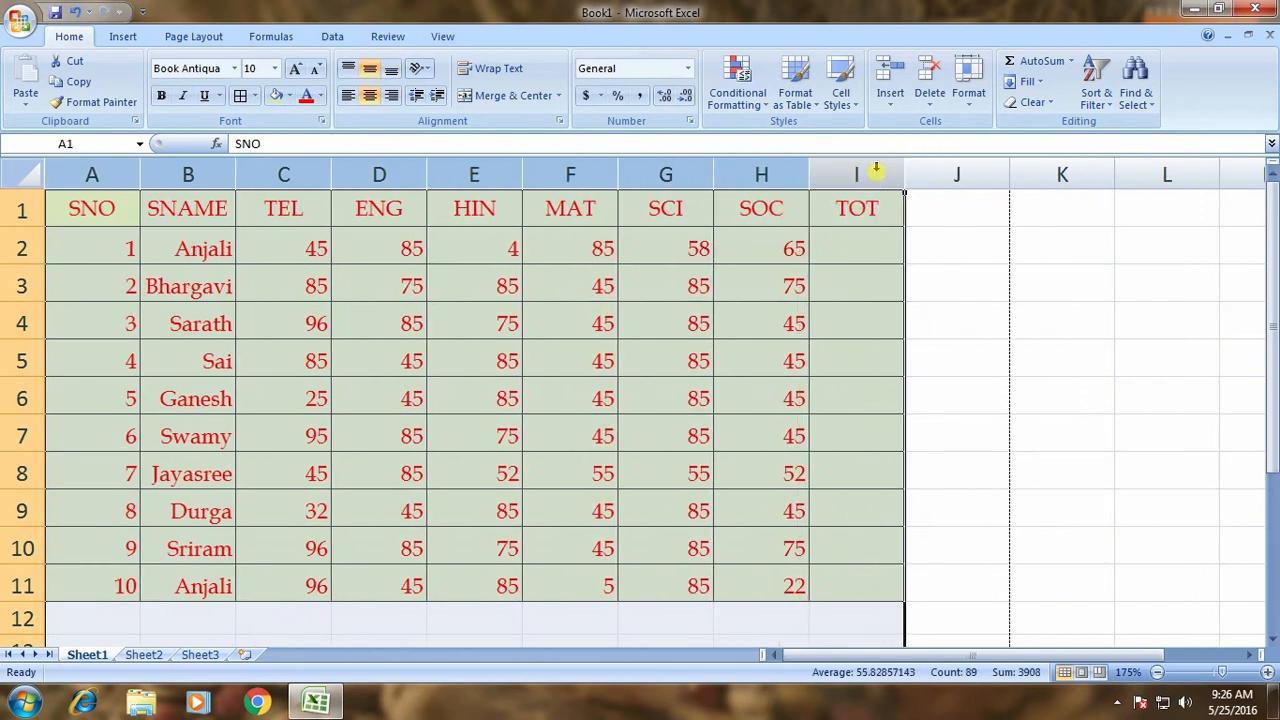
pyautogui.click(512, 434)
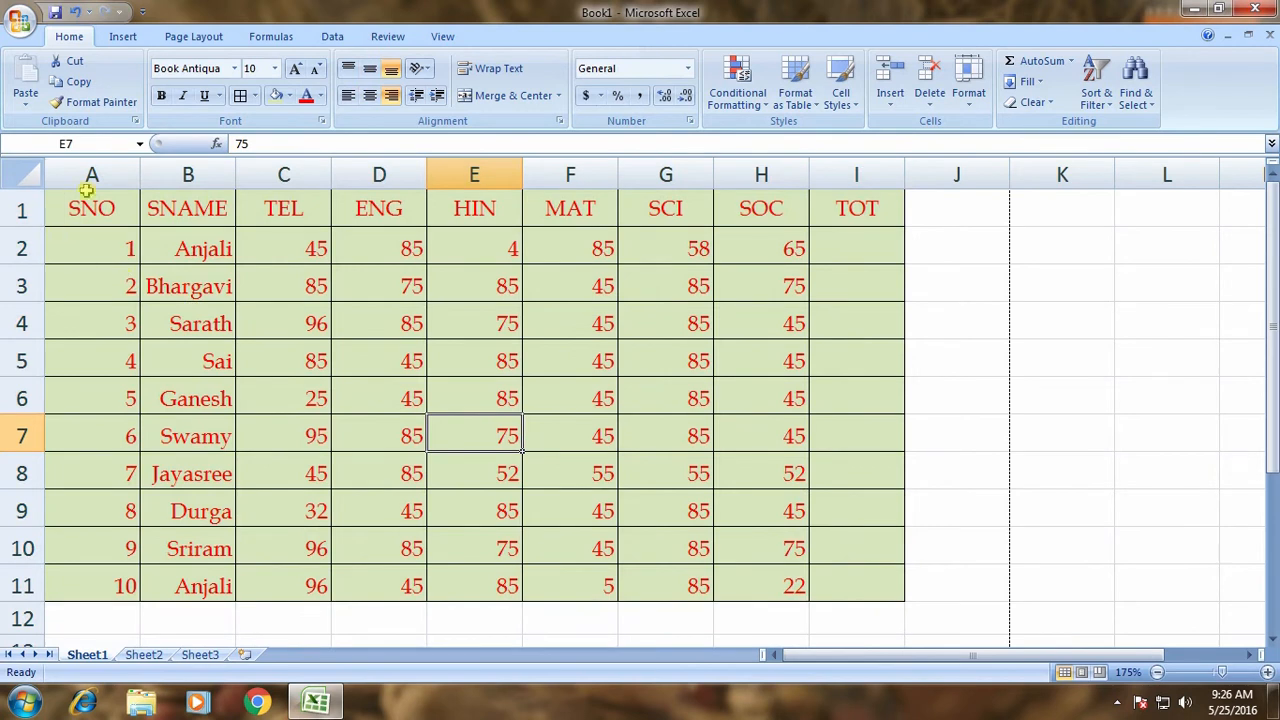
# Resize and AutoFit columns A–I to their contents, then AutoFit rows 1–11.
pyautogui.moveTo(100, 175); pyautogui.dragTo(772, 175)
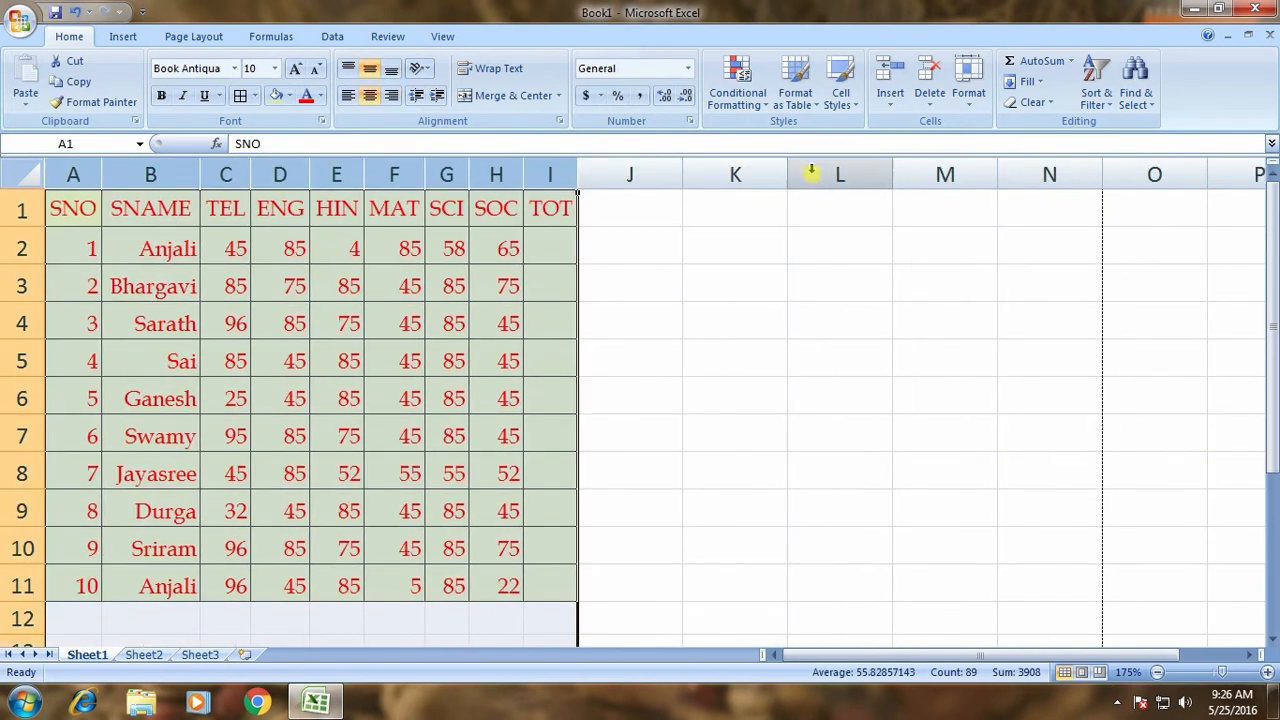
pyautogui.moveTo(577, 175); pyautogui.dragTo(606, 170)
pyautogui.doubleClick(700, 172)
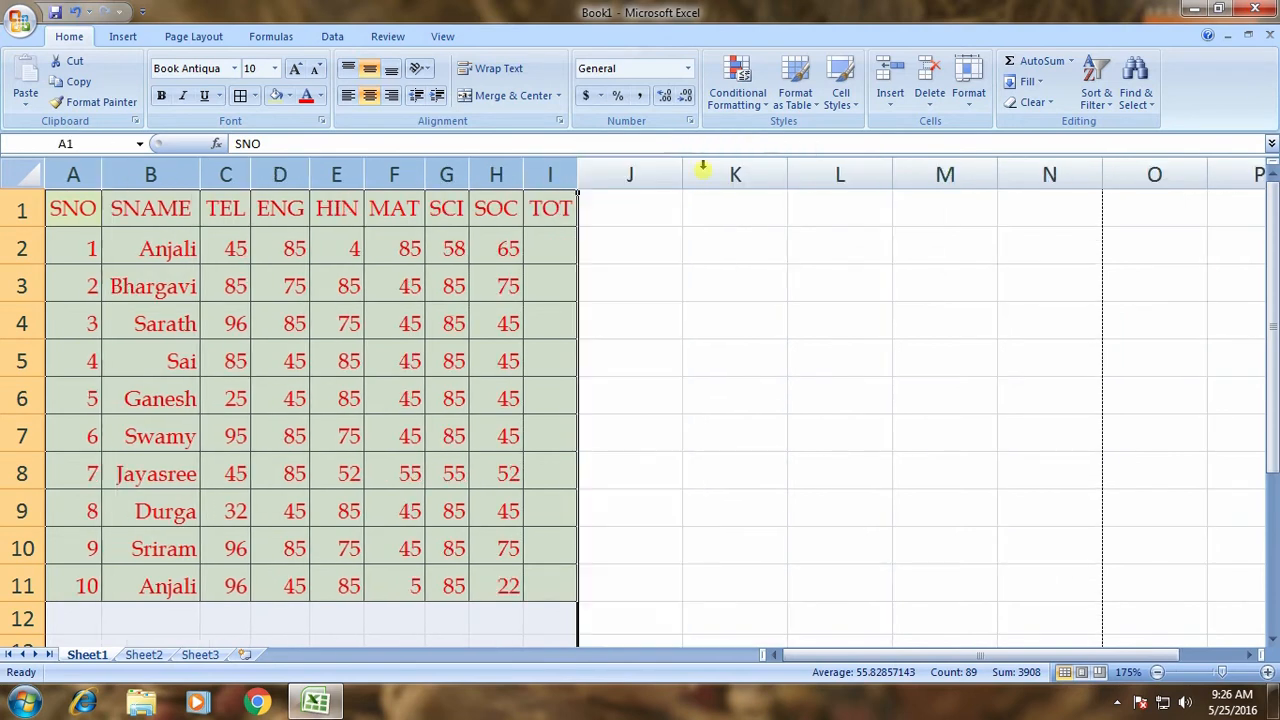
pyautogui.moveTo(585, 172); pyautogui.dragTo(629, 168)
pyautogui.doubleClick(685, 175)
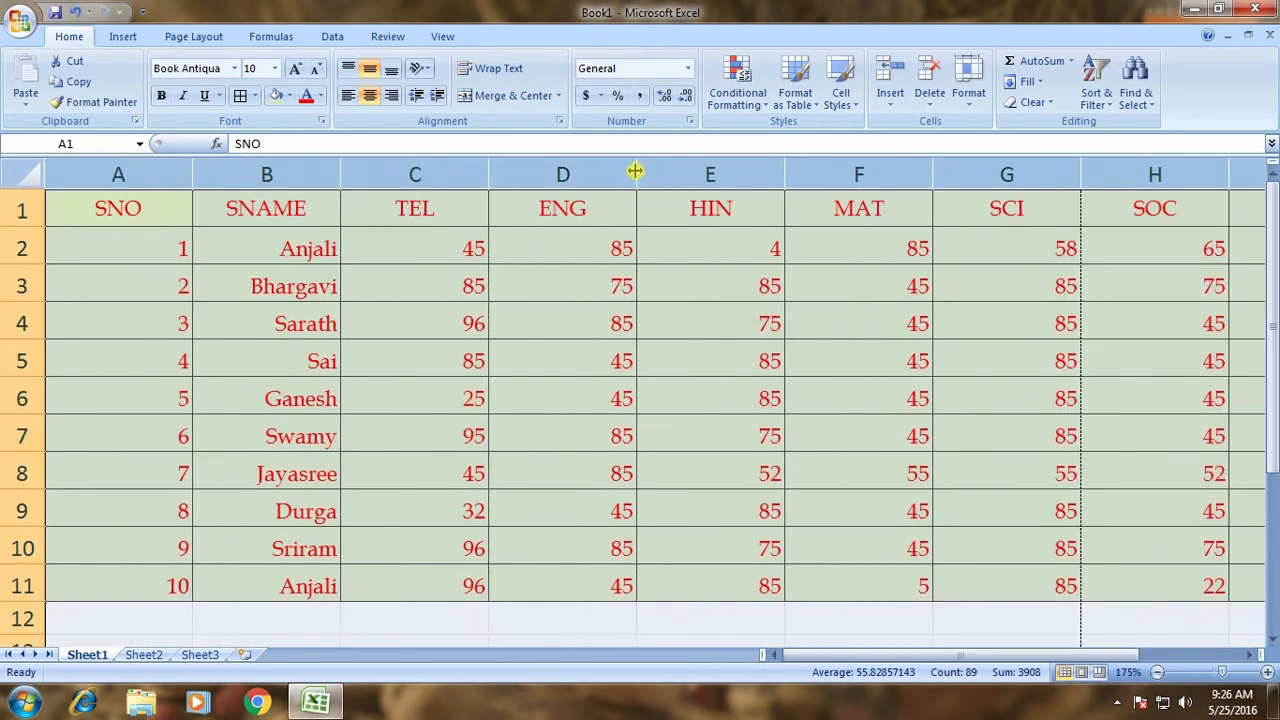
pyautogui.doubleClick(635, 172)
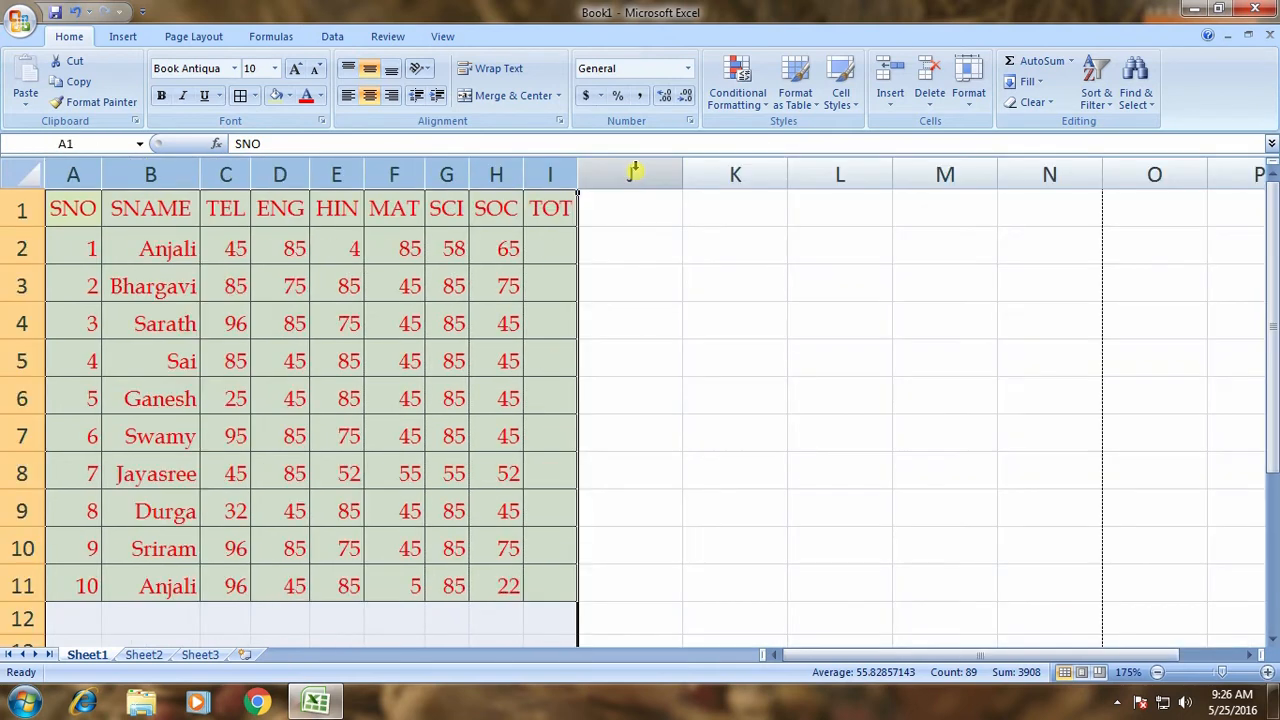
pyautogui.click(420, 372)
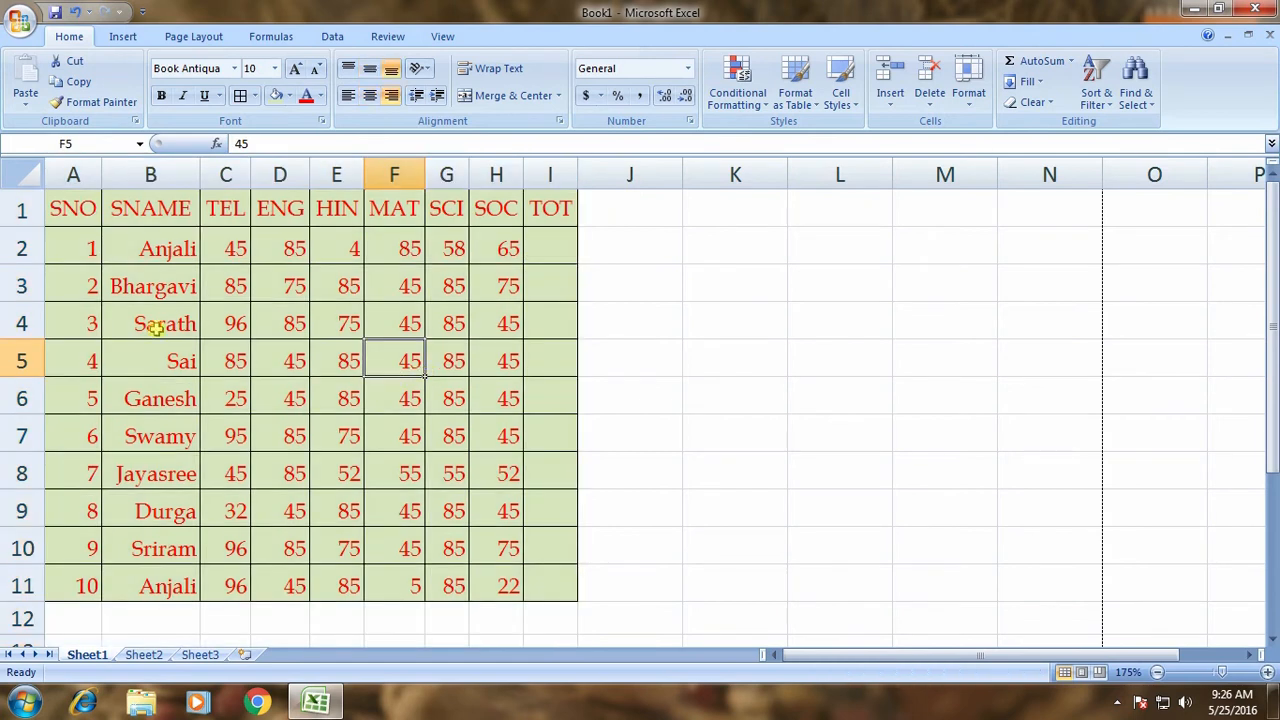
pyautogui.moveTo(15, 210); pyautogui.dragTo(22, 602)
pyautogui.doubleClick(22, 602)
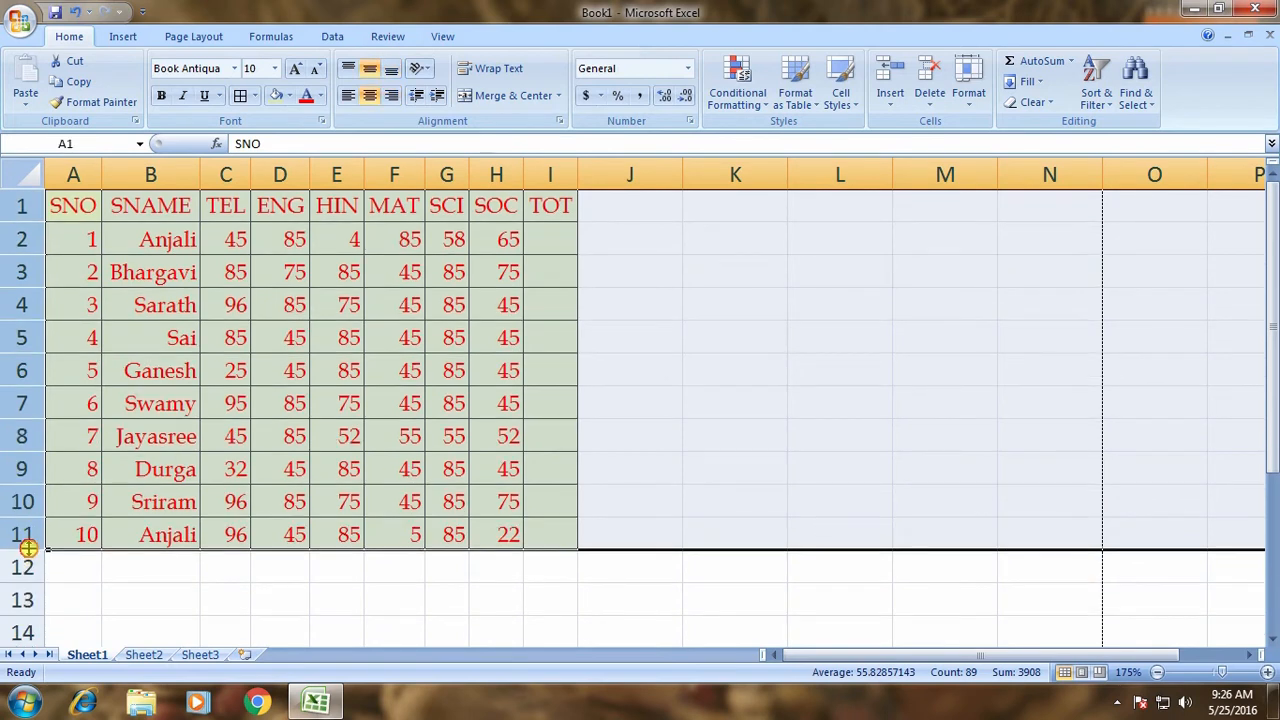
pyautogui.moveTo(22, 551); pyautogui.dragTo(22, 580)
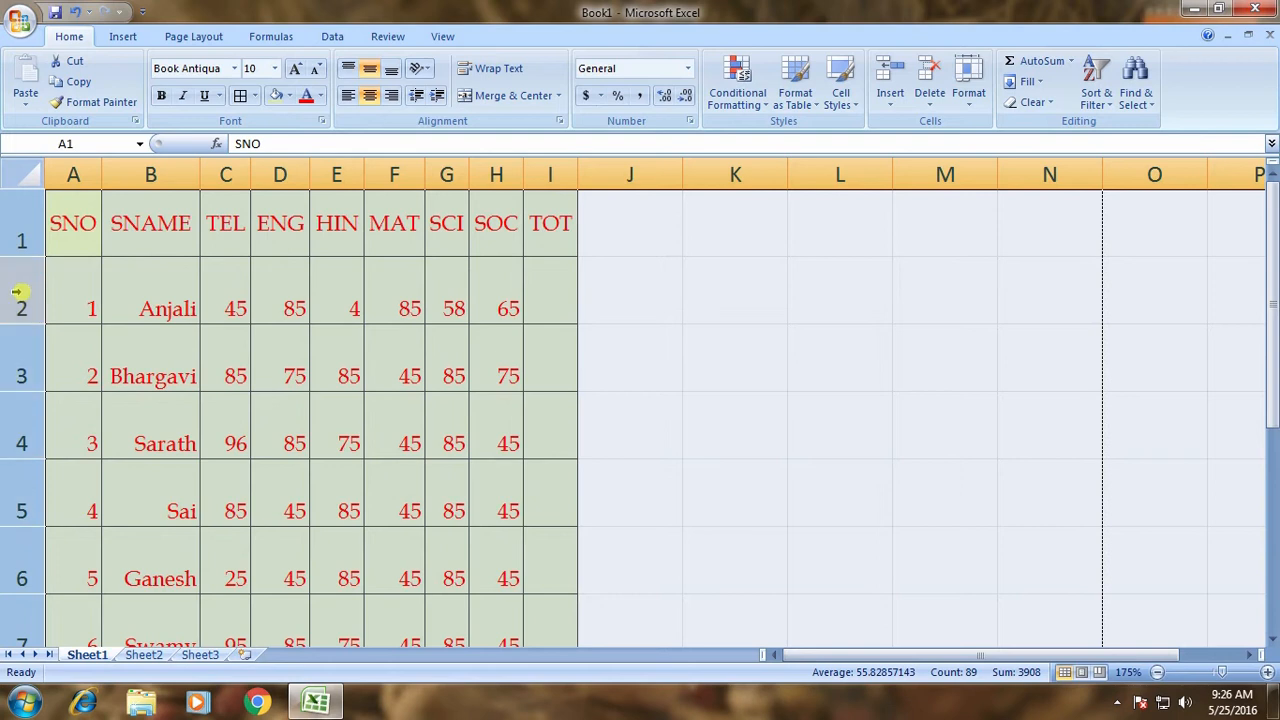
pyautogui.doubleClick(33, 256)
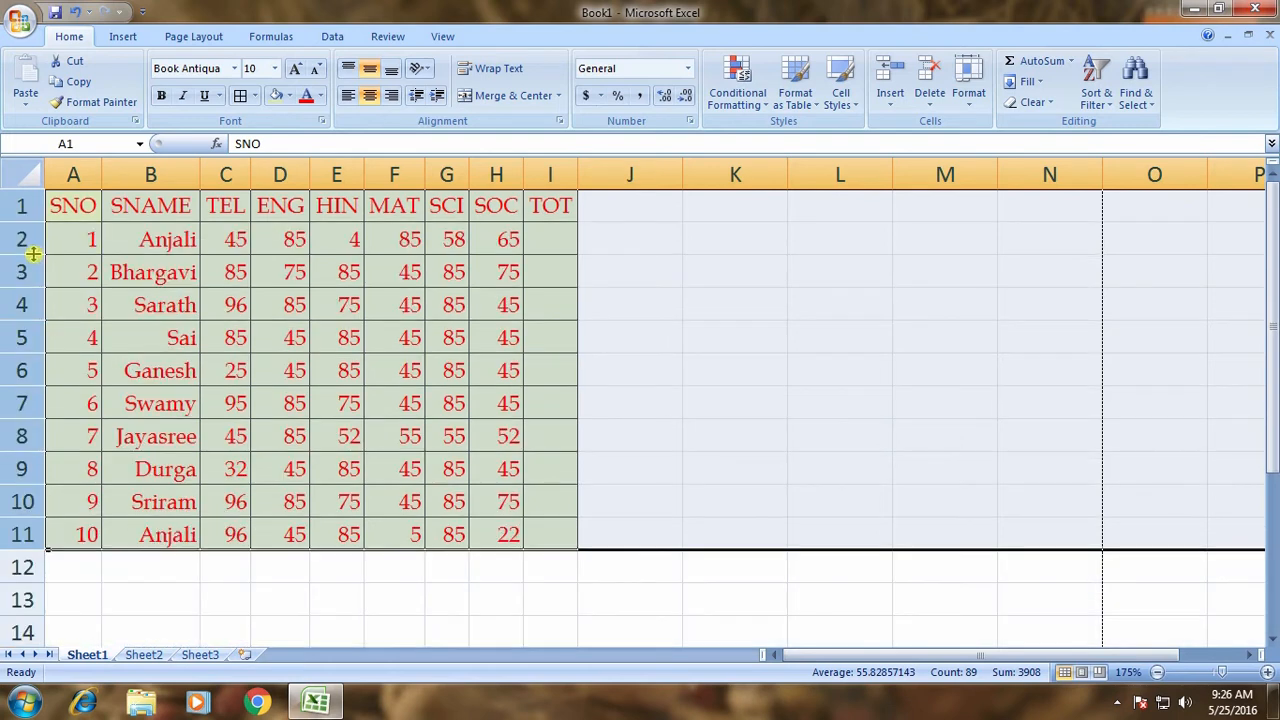
pyautogui.moveTo(31, 550); pyautogui.dragTo(31, 590)
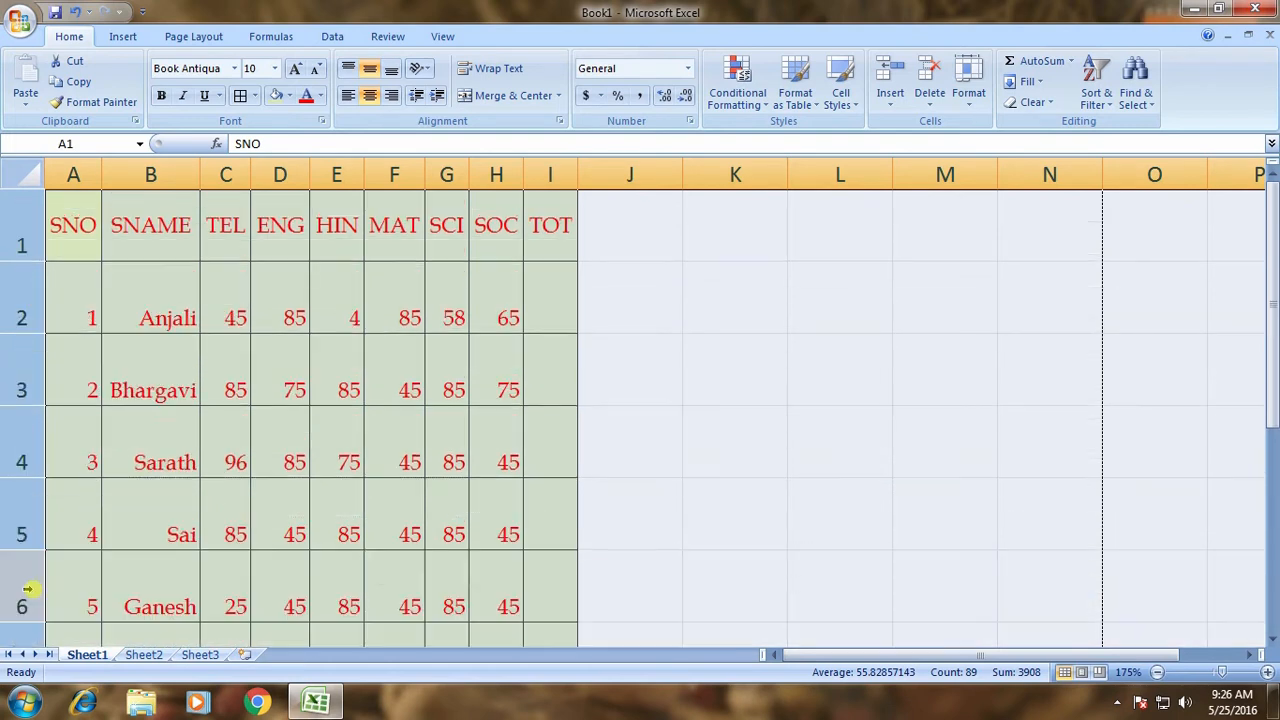
pyautogui.doubleClick(31, 261)
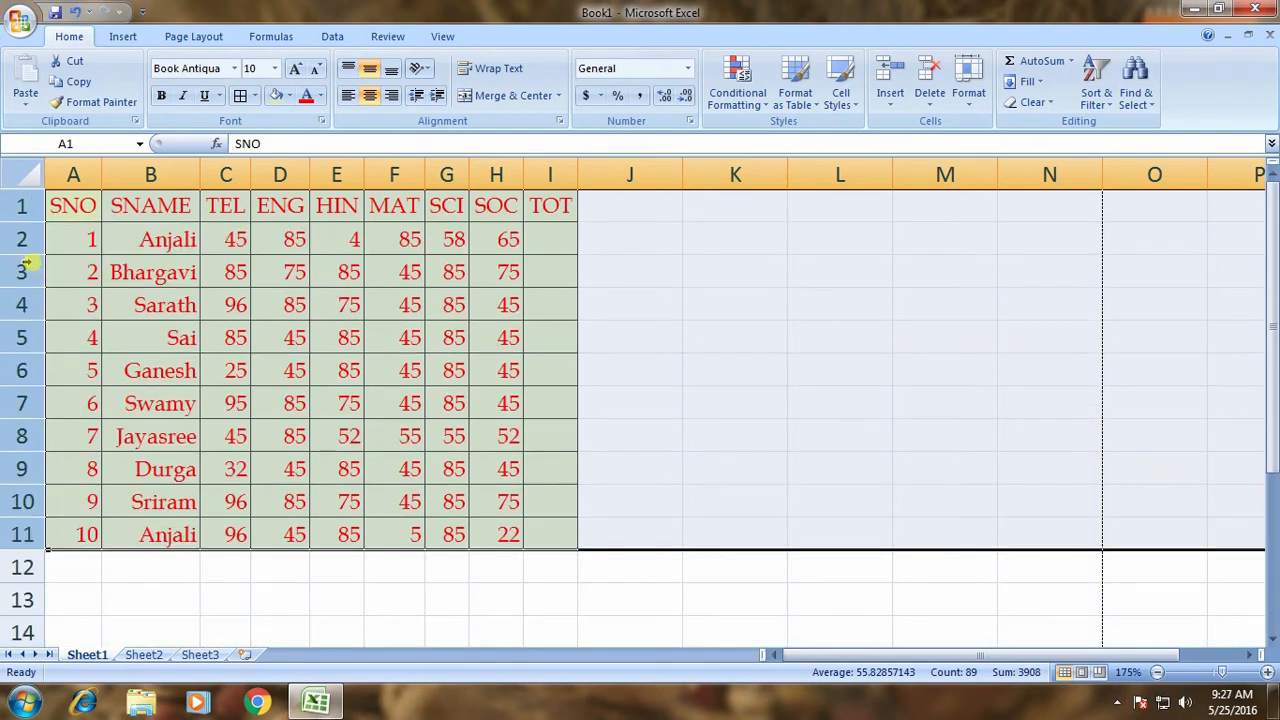
pyautogui.moveTo(28, 222); pyautogui.dragTo(28, 244)
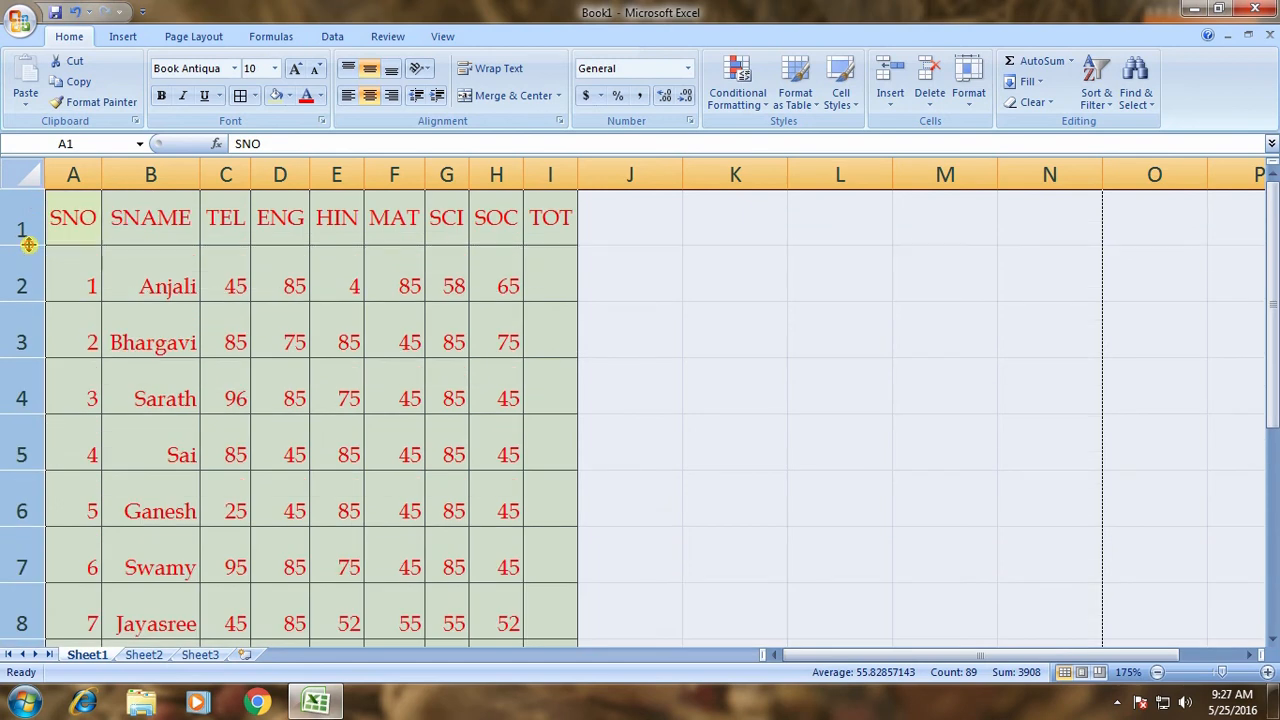
pyautogui.doubleClick(28, 244)
pyautogui.moveTo(26, 222); pyautogui.dragTo(25, 270)
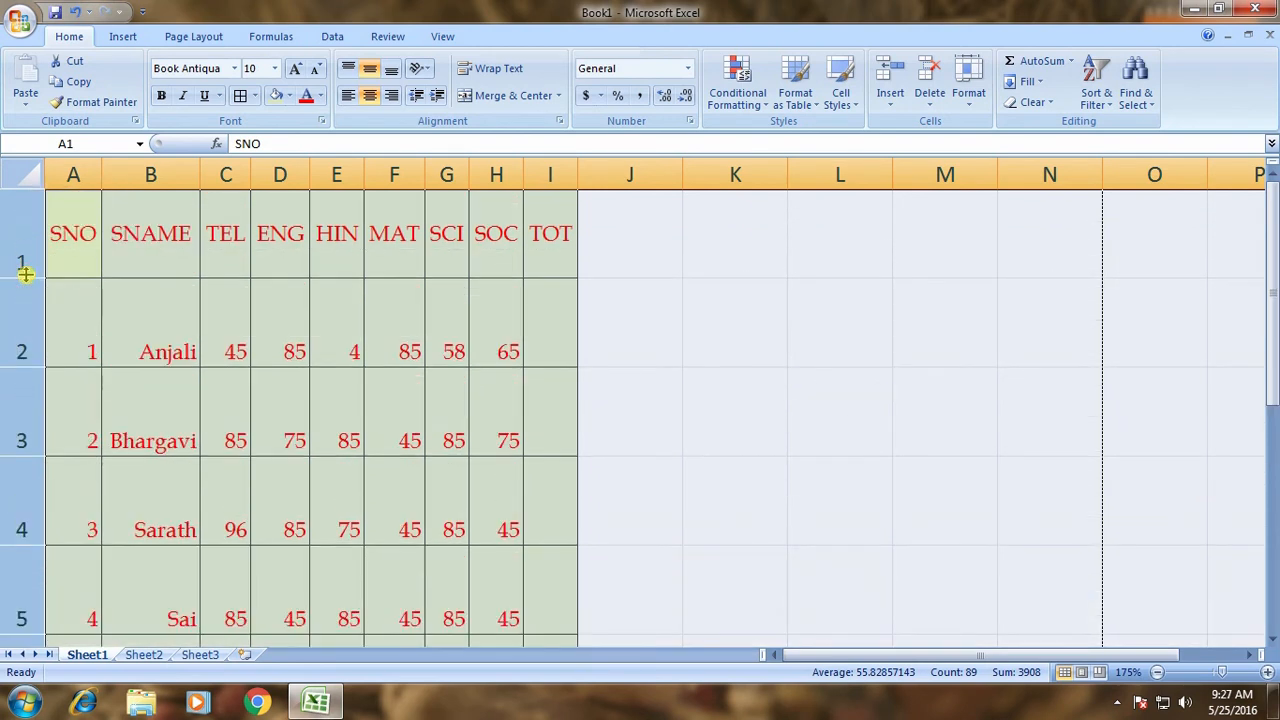
pyautogui.doubleClick(27, 281)
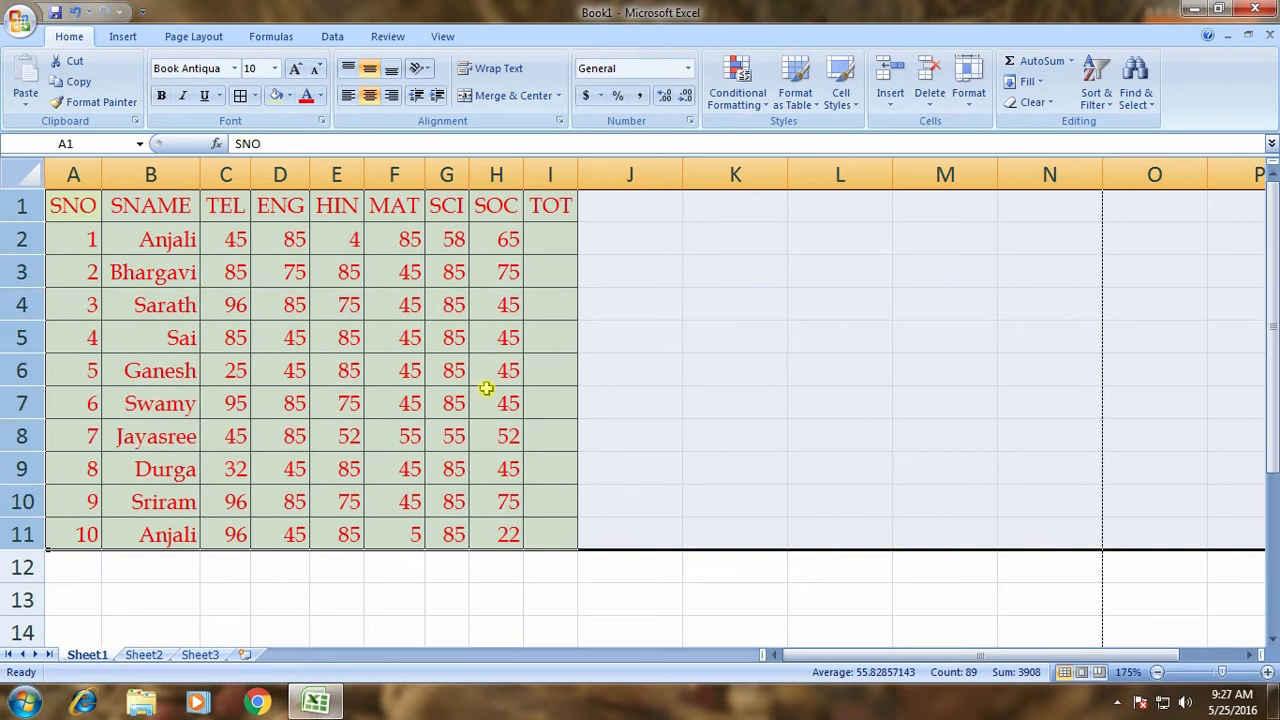
pyautogui.click(488, 395)
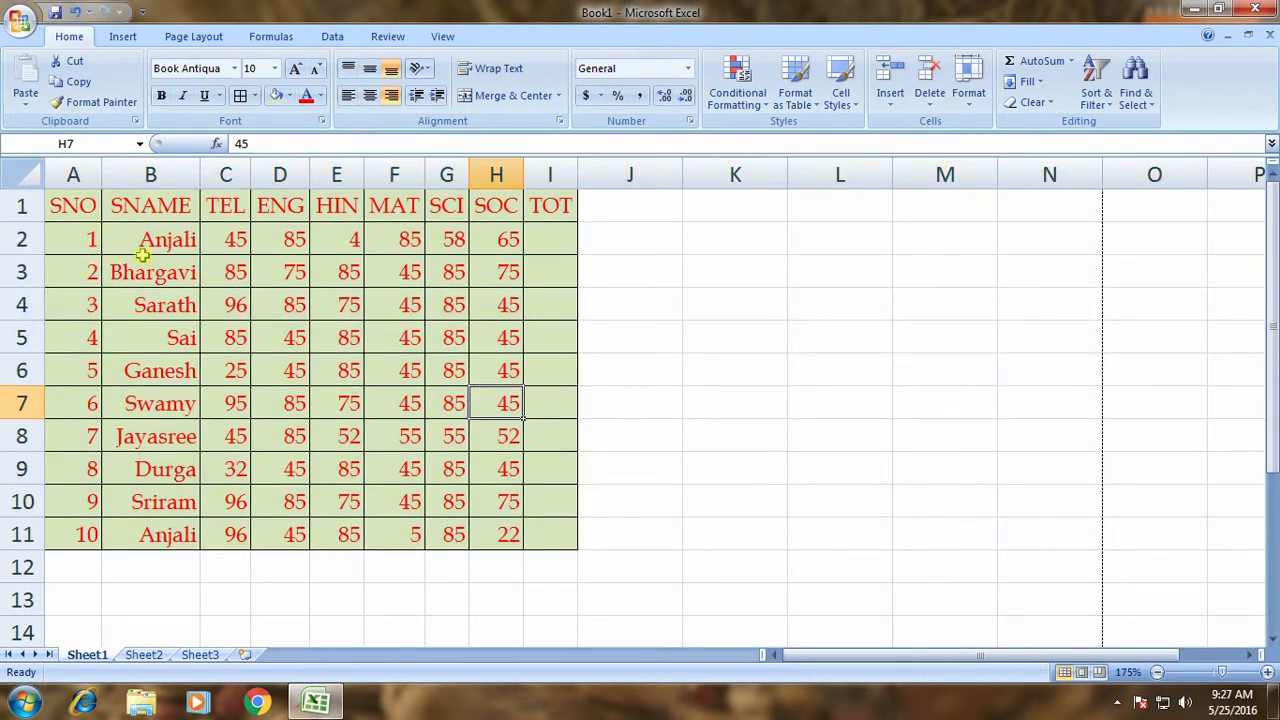
pyautogui.keyDown('ctrl'); pyautogui.scroll(6, 148, 255); pyautogui.keyUp('ctrl')
# Angle the SNO heading in A1 counterclockwise, then undo it.
pyautogui.scroll(1, 222, 292)
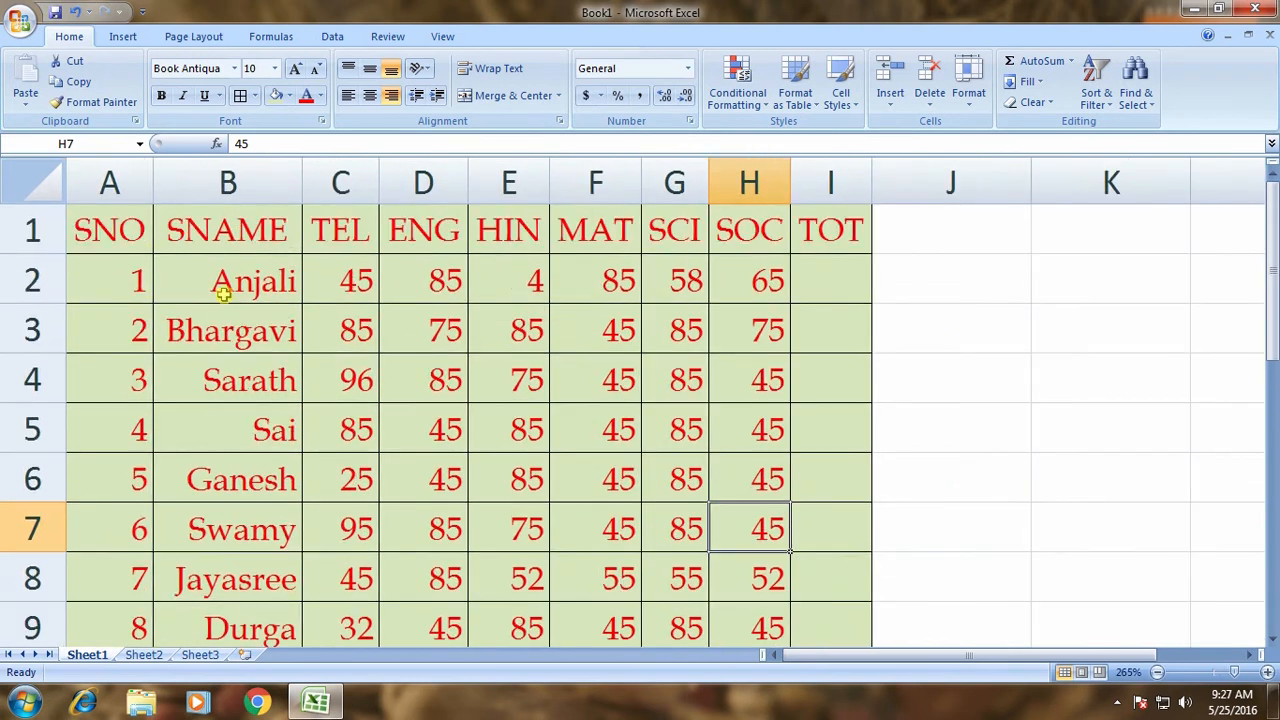
pyautogui.click(133, 250)
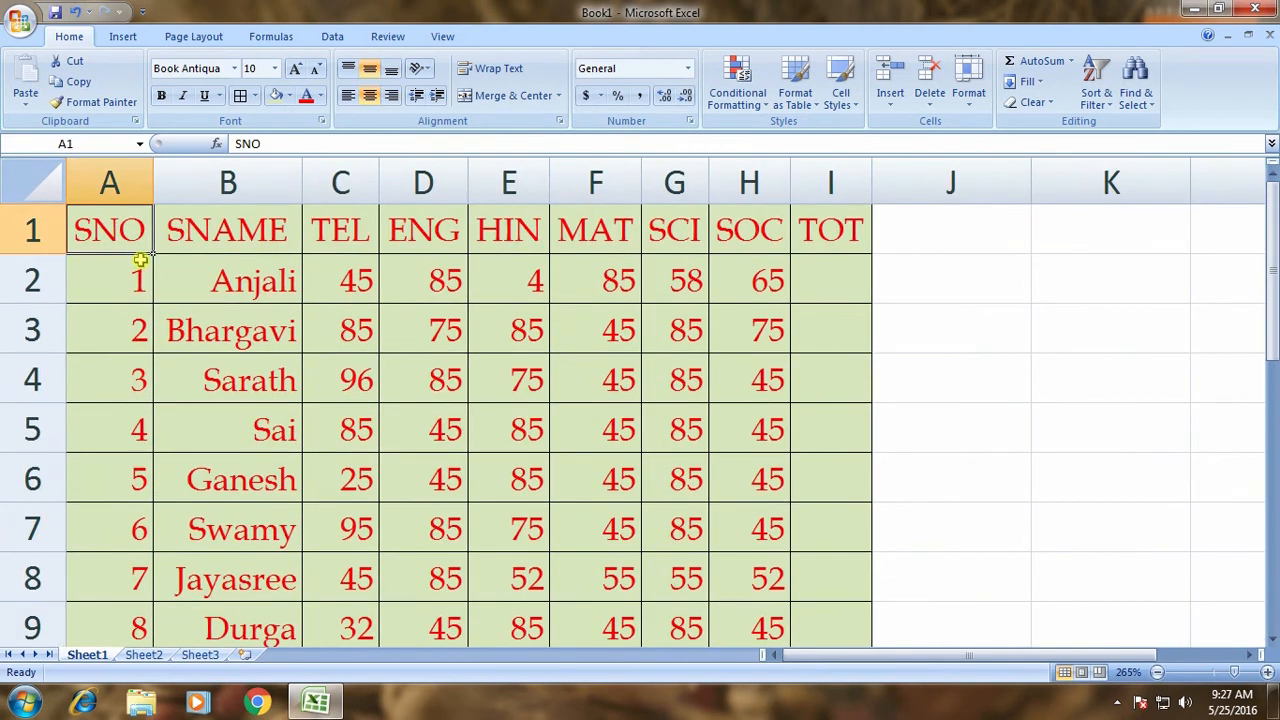
pyautogui.click(420, 68)
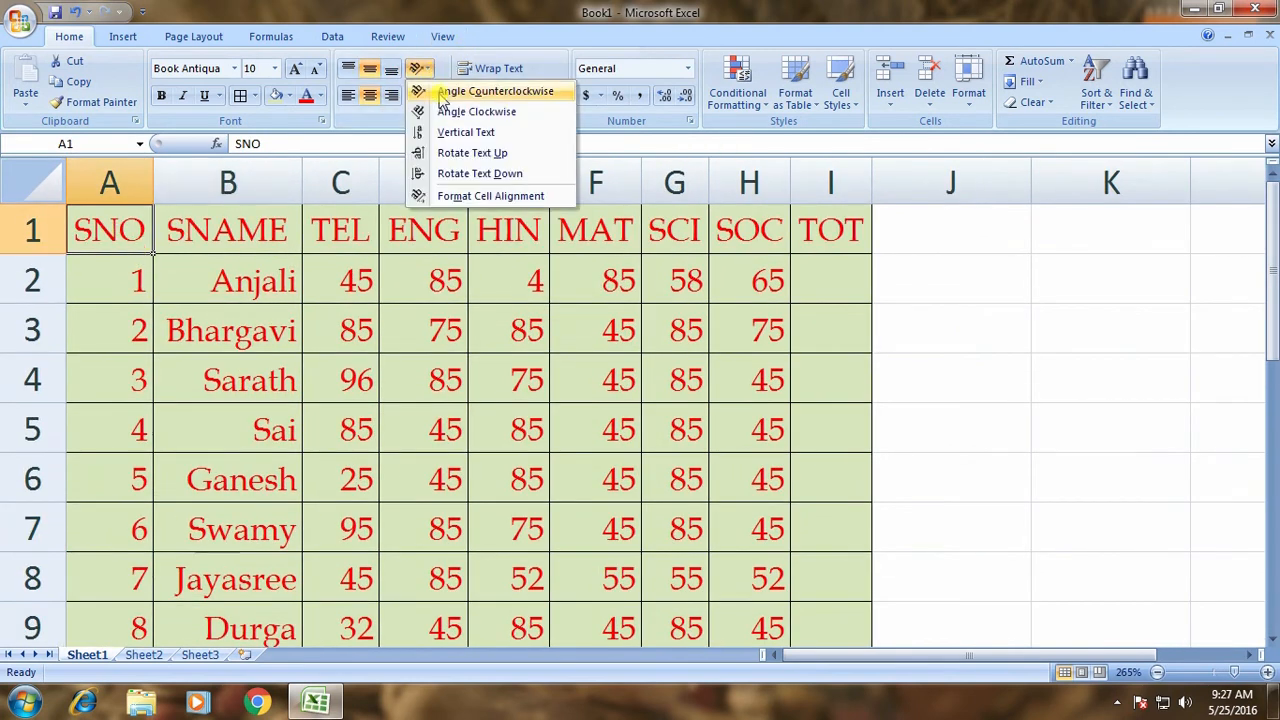
pyautogui.click(441, 91)
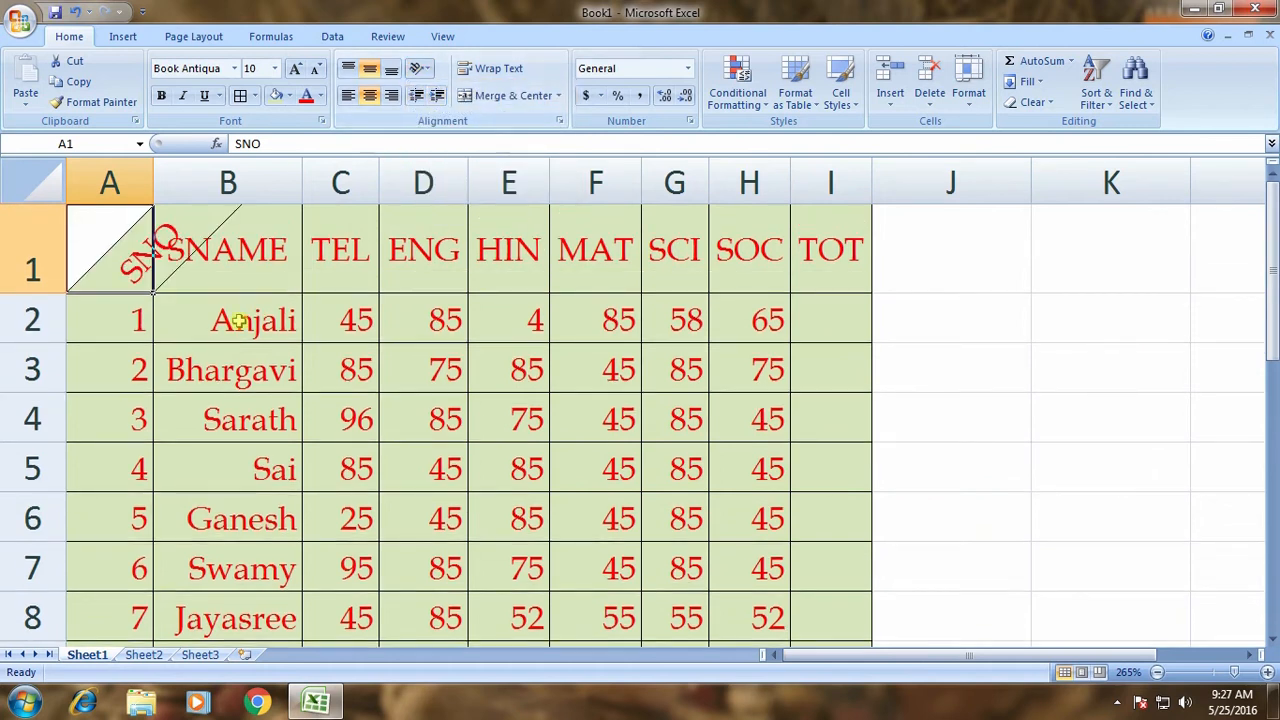
pyautogui.click(175, 336)
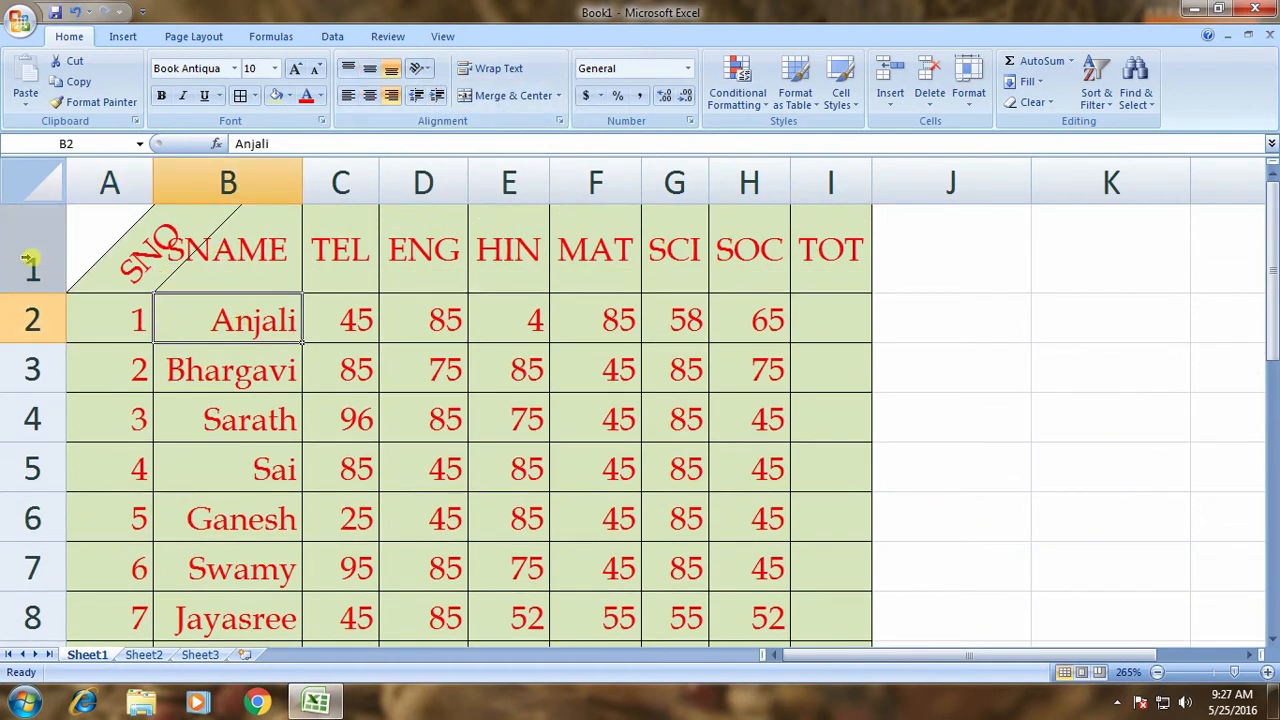
pyautogui.hotkey('ctrl', 'z')
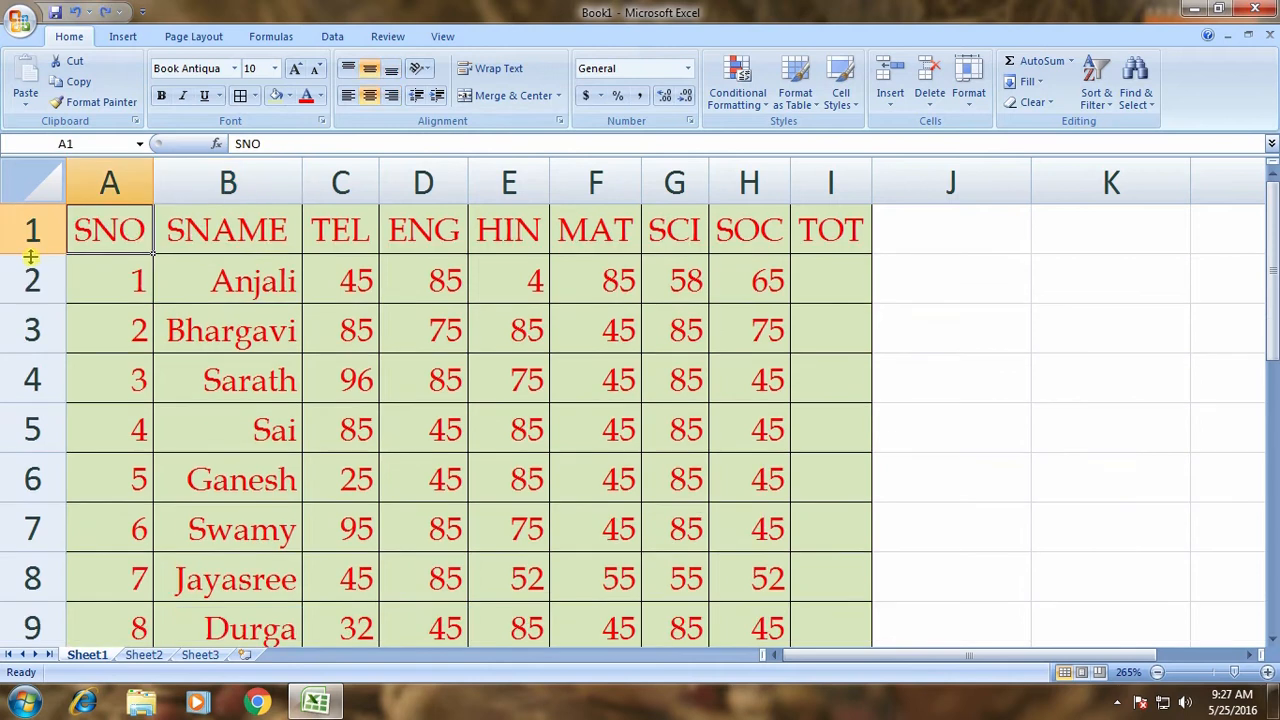
# Angle all row 1 headings counterclockwise and check them from SNO to TOT.
pyautogui.click(30, 232)
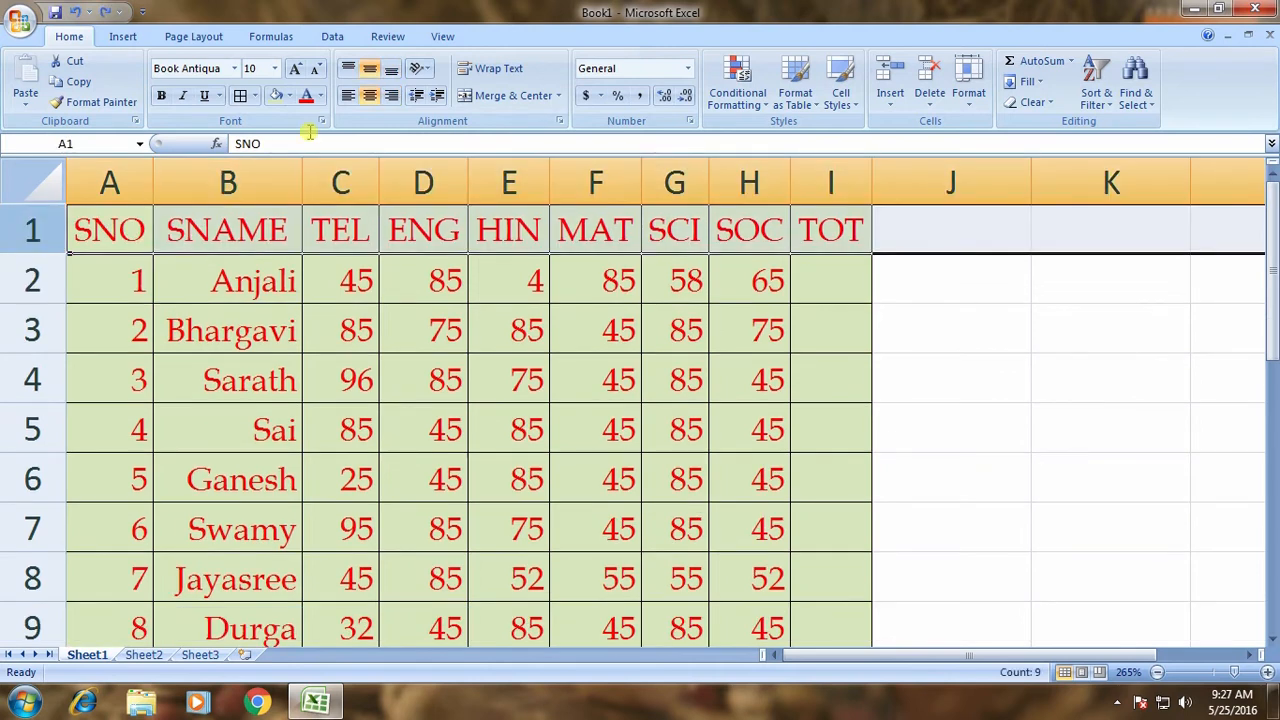
pyautogui.click(422, 68)
pyautogui.click(470, 89)
pyautogui.click(410, 404)
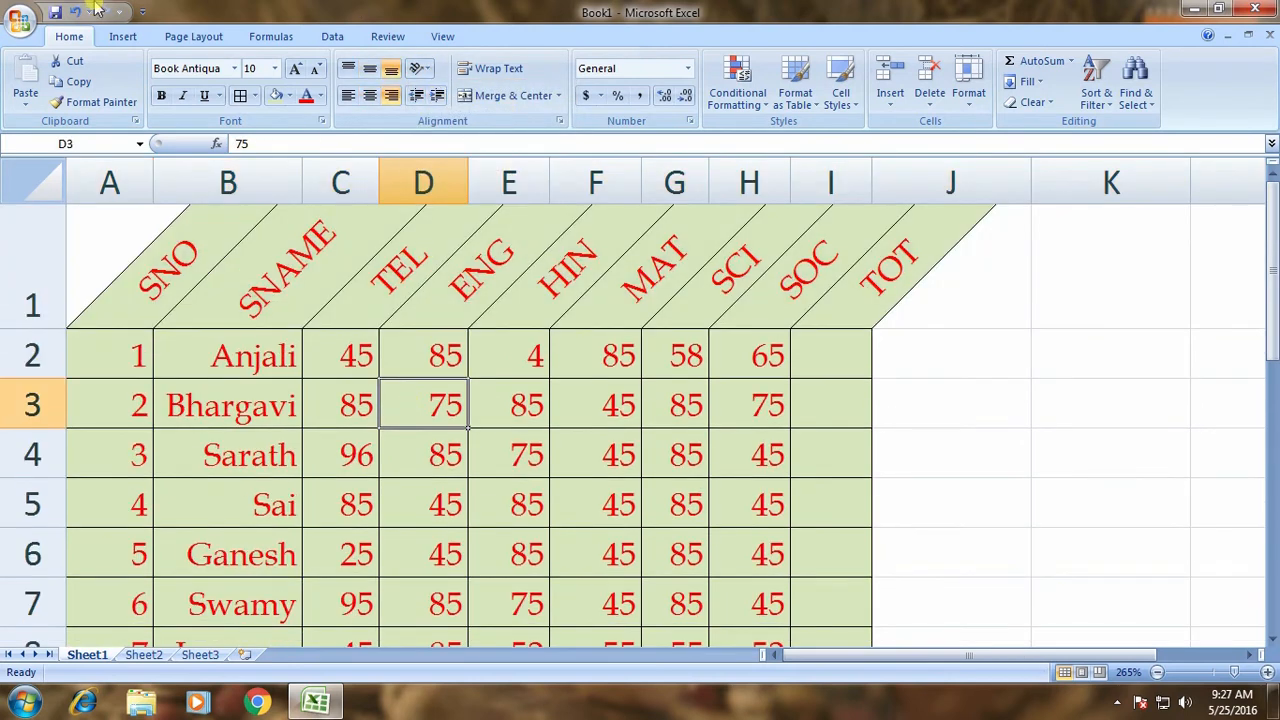
pyautogui.click(150, 307)
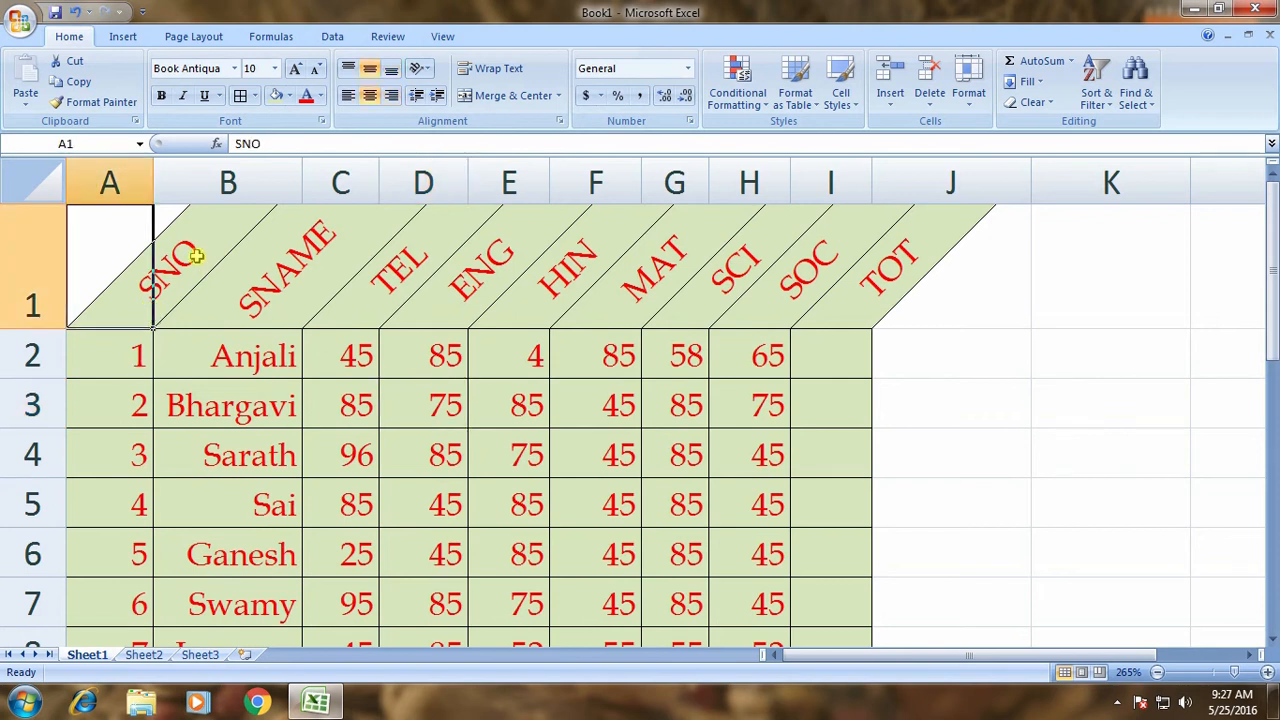
pyautogui.click(289, 295)
pyautogui.click(417, 282)
pyautogui.click(489, 278)
pyautogui.click(589, 272)
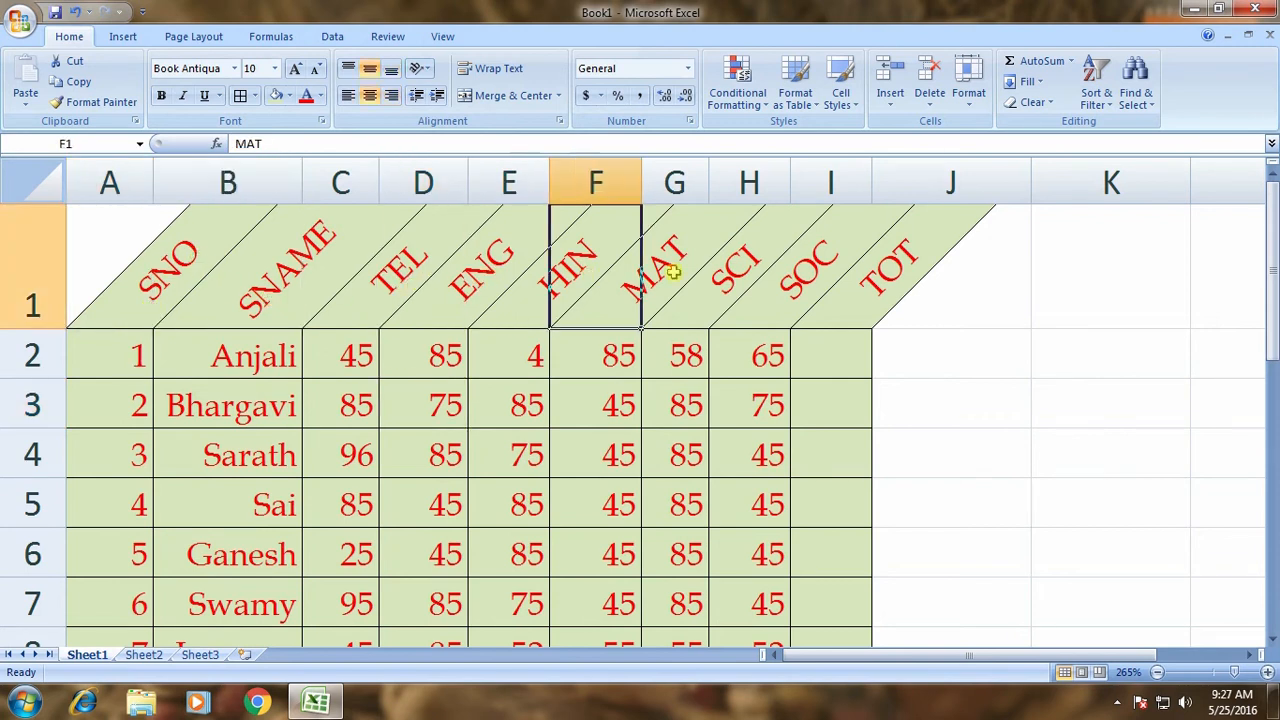
pyautogui.click(810, 310)
pyautogui.click(900, 410)
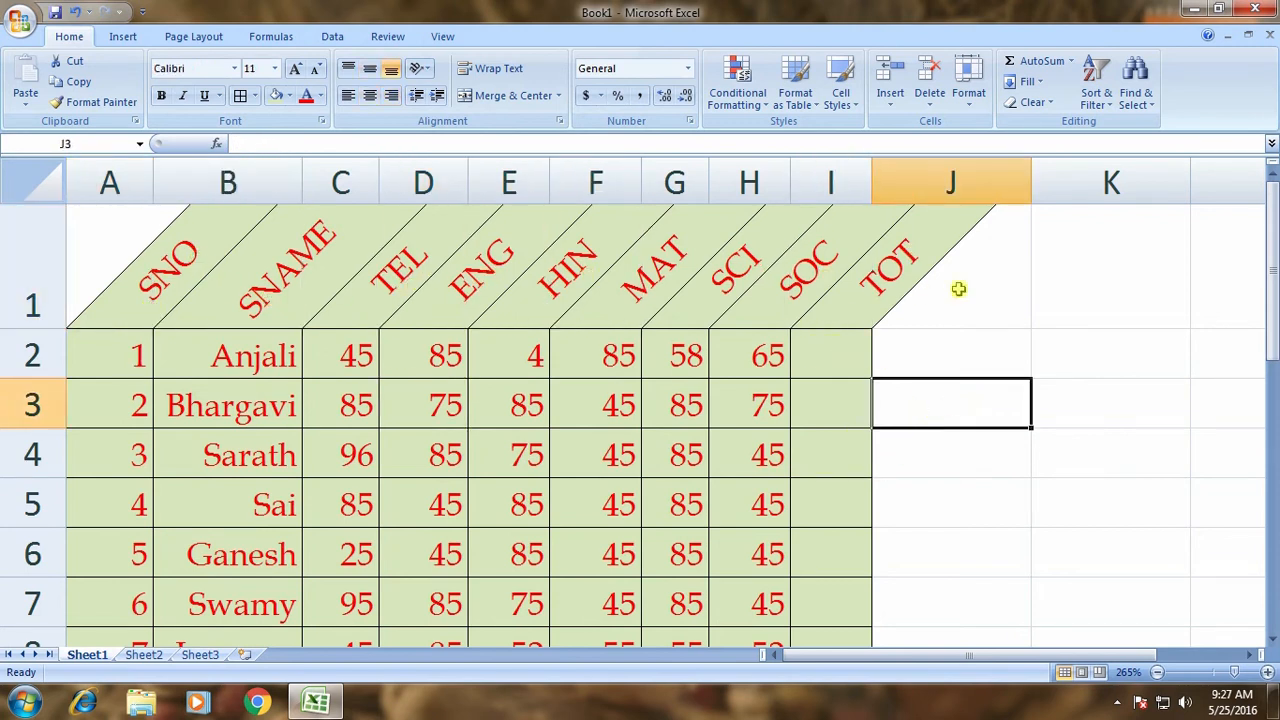
# Change the row 1 headings to Angle Clockwise.
pyautogui.click(45, 262)
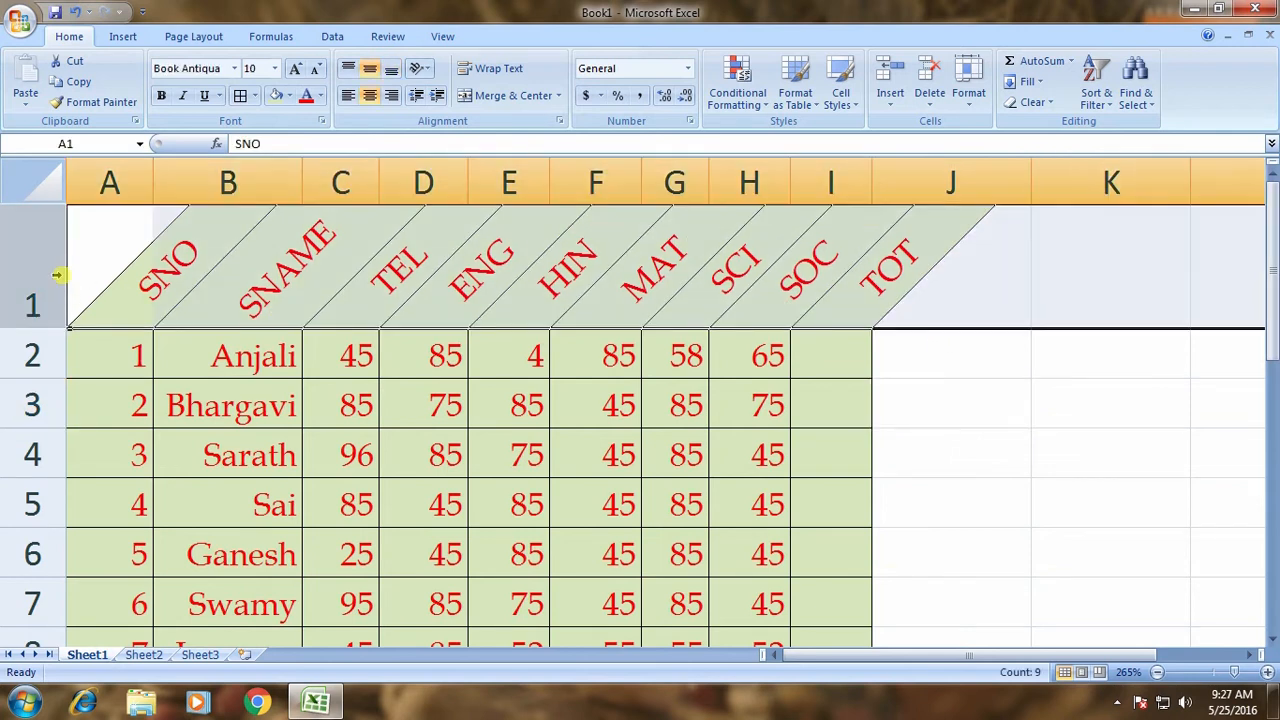
pyautogui.click(424, 70)
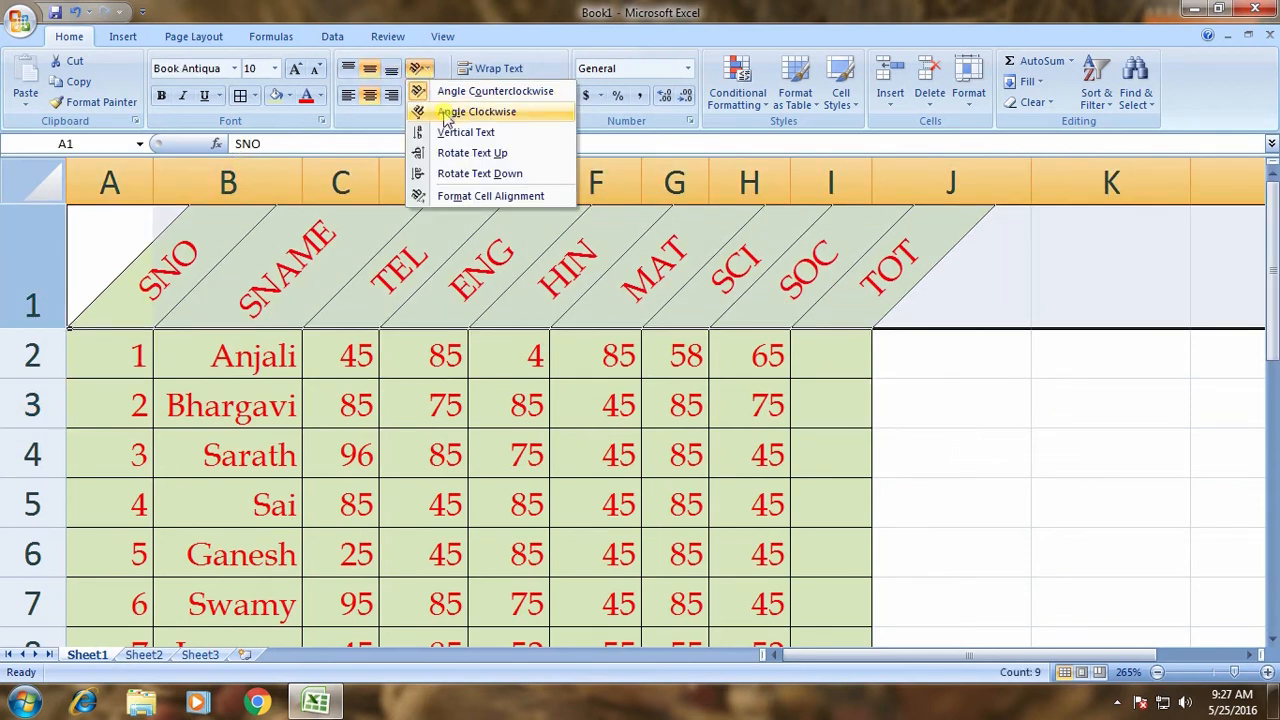
pyautogui.click(446, 116)
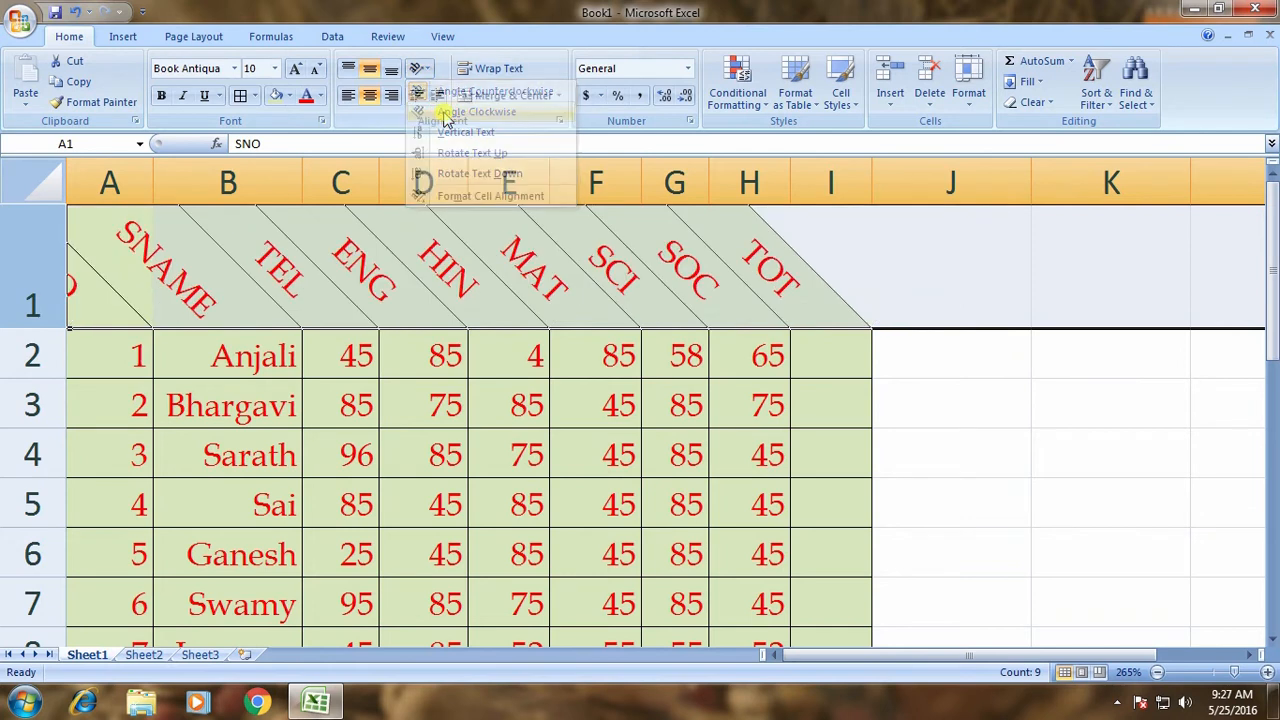
pyautogui.click(169, 443)
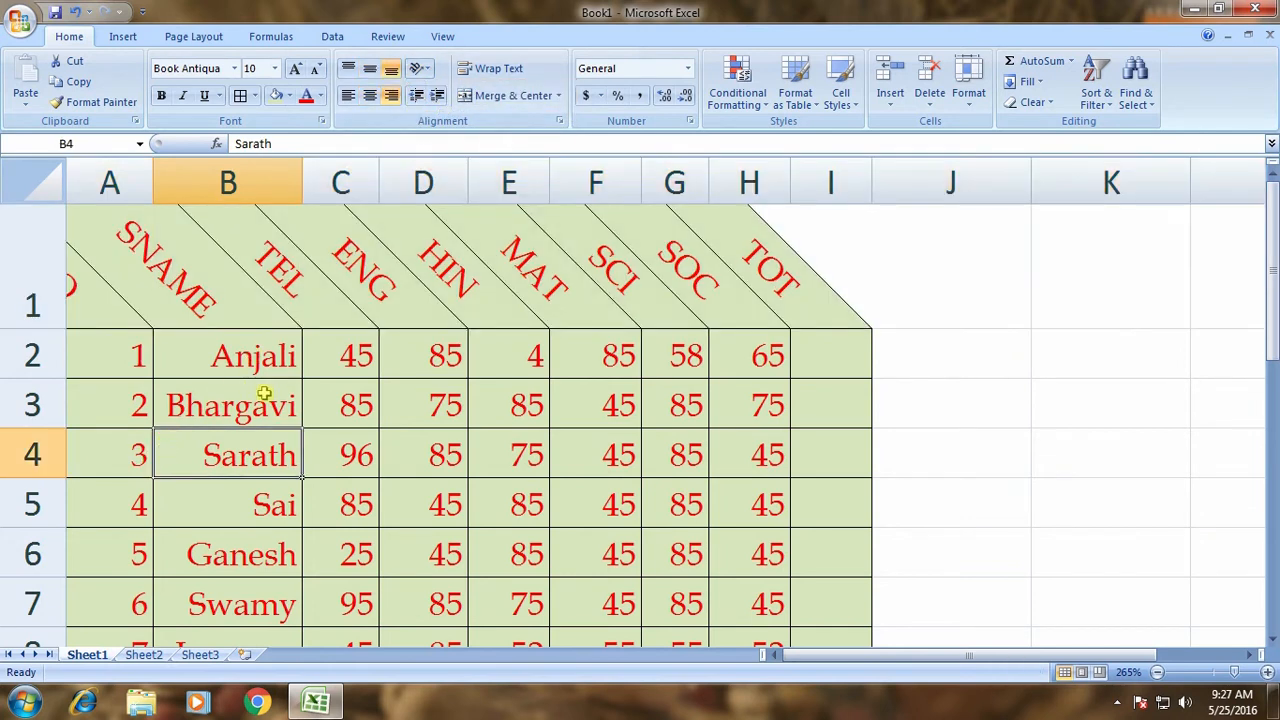
# Make the row 1 headings SNO through TOT Vertical Text and check each heading cell.
pyautogui.scroll(-8, 272, 378)
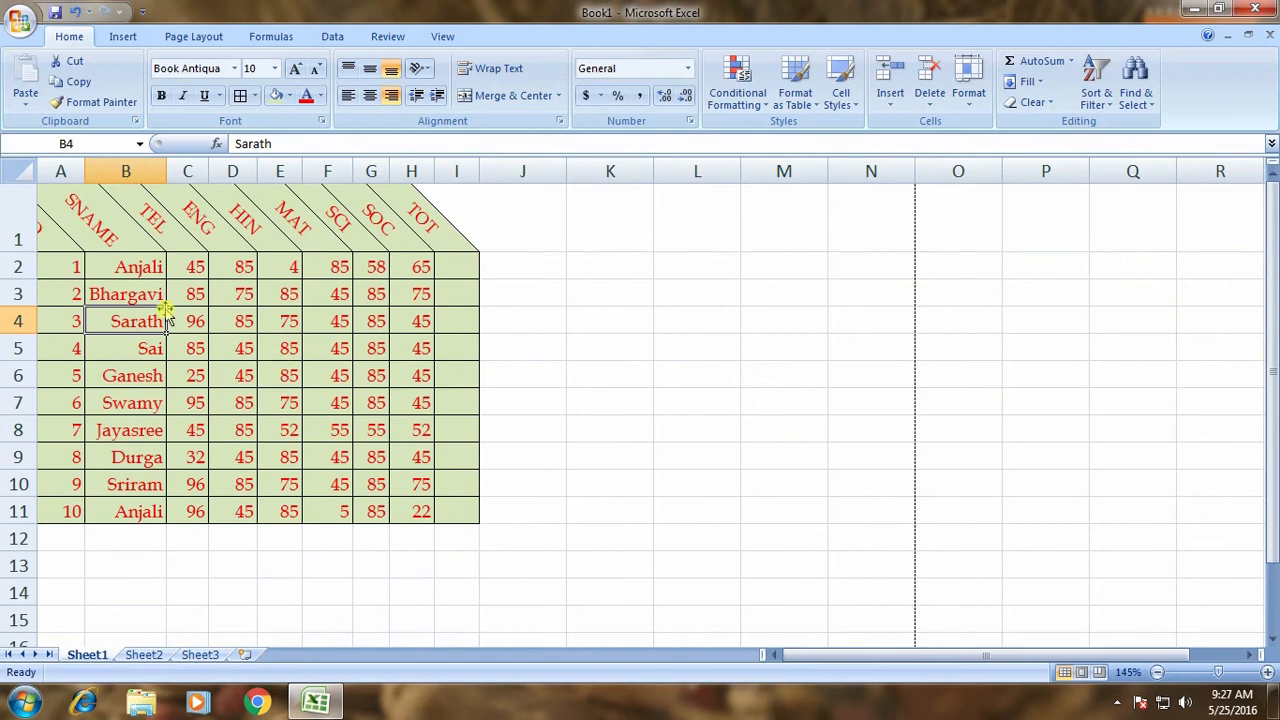
pyautogui.click(53, 244)
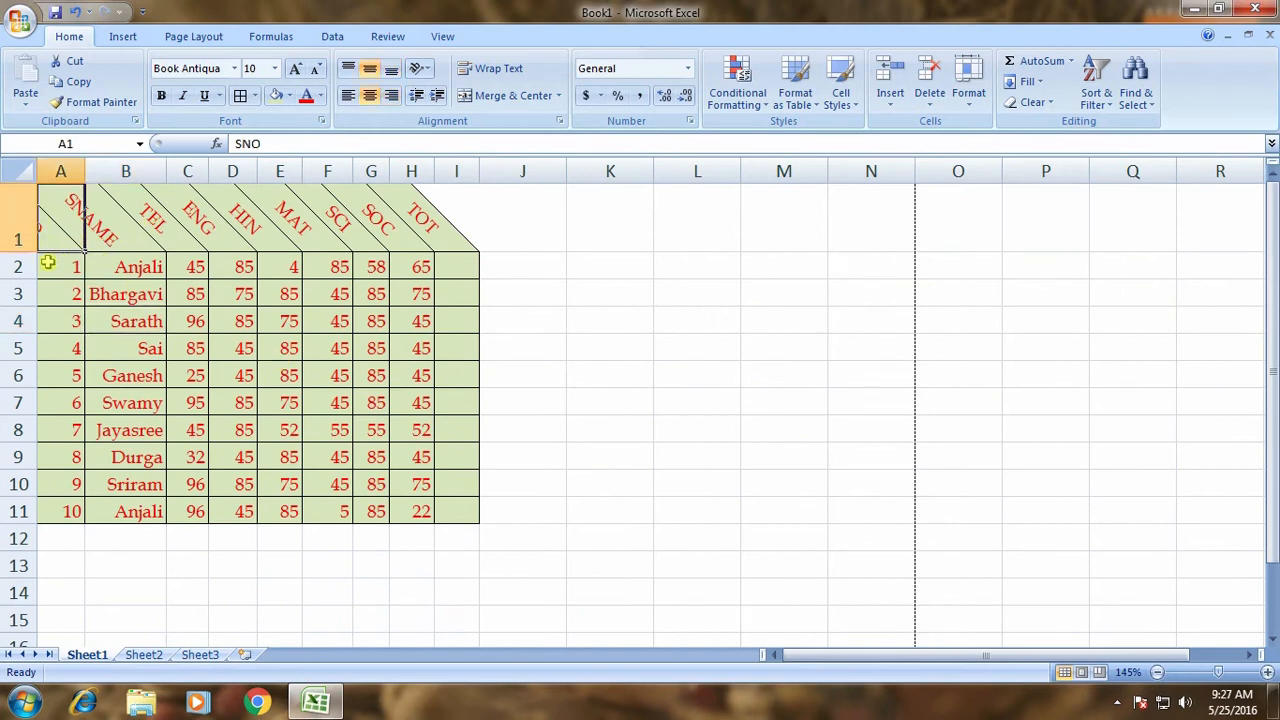
pyautogui.click(18, 228)
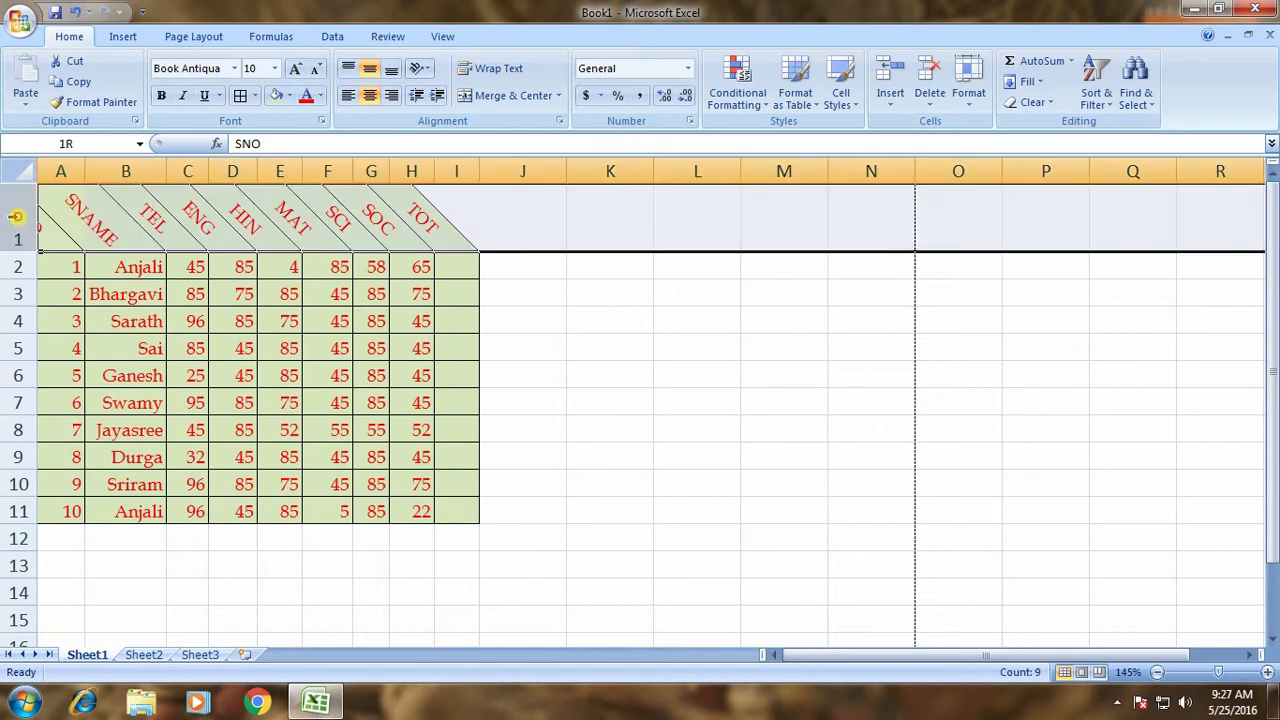
pyautogui.click(418, 68)
pyautogui.click(452, 133)
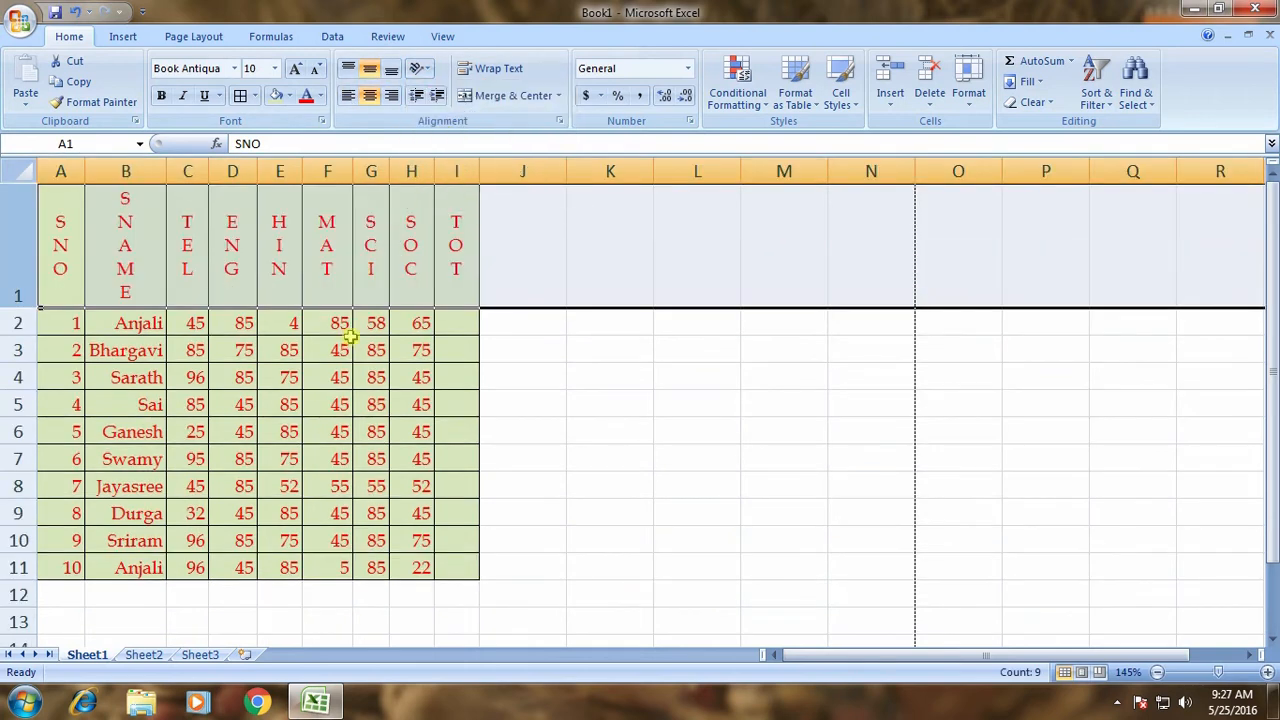
pyautogui.click(69, 286)
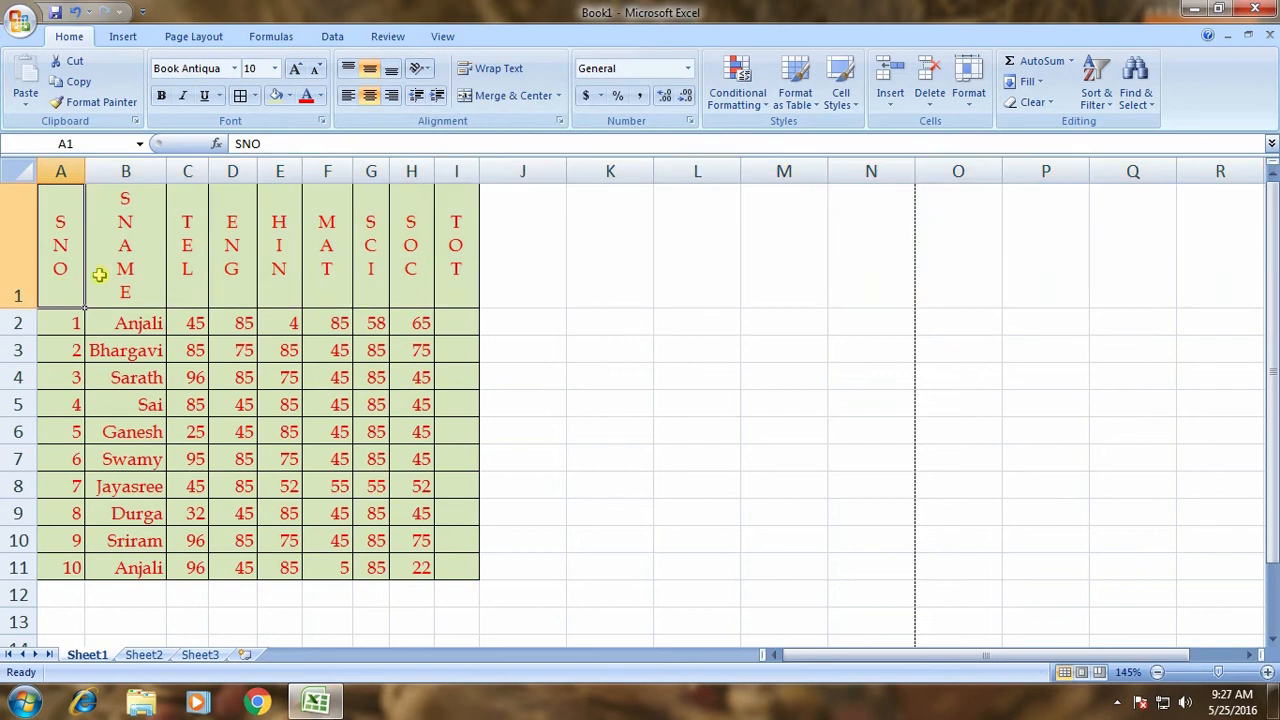
pyautogui.click(117, 268)
pyautogui.click(190, 262)
pyautogui.click(236, 267)
pyautogui.click(289, 268)
pyautogui.click(336, 268)
pyautogui.click(367, 267)
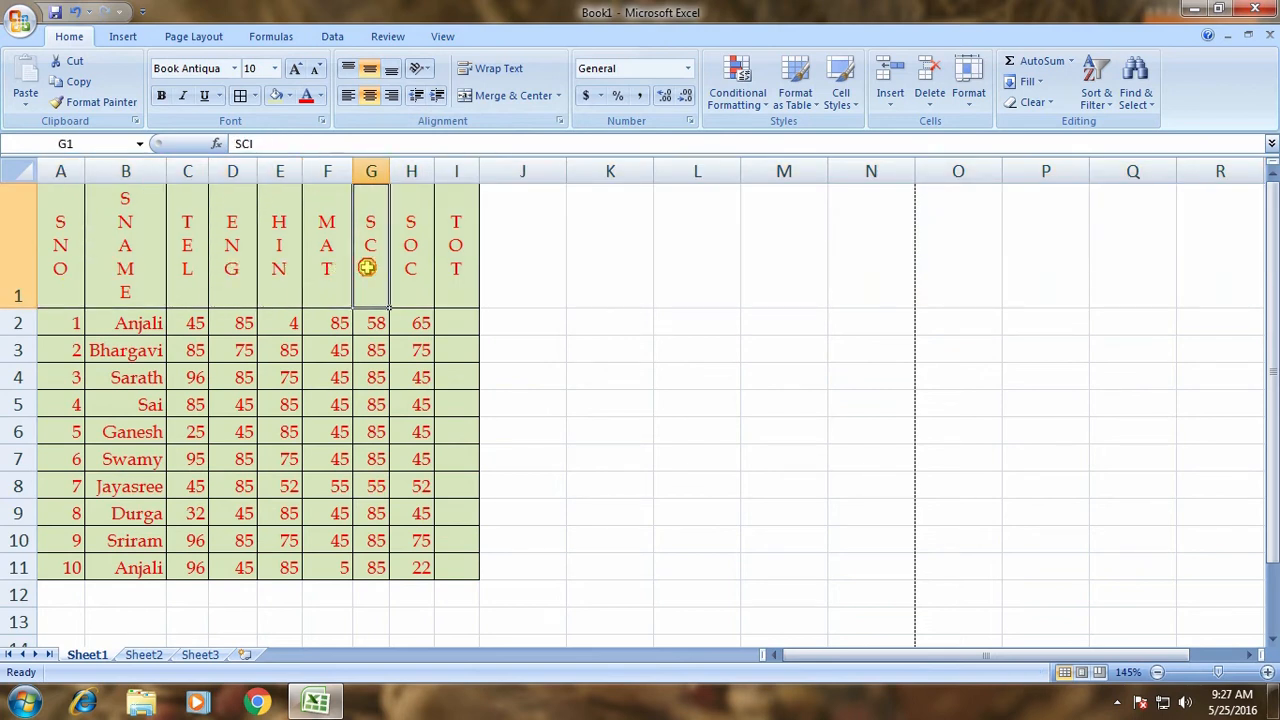
pyautogui.click(415, 266)
pyautogui.click(448, 268)
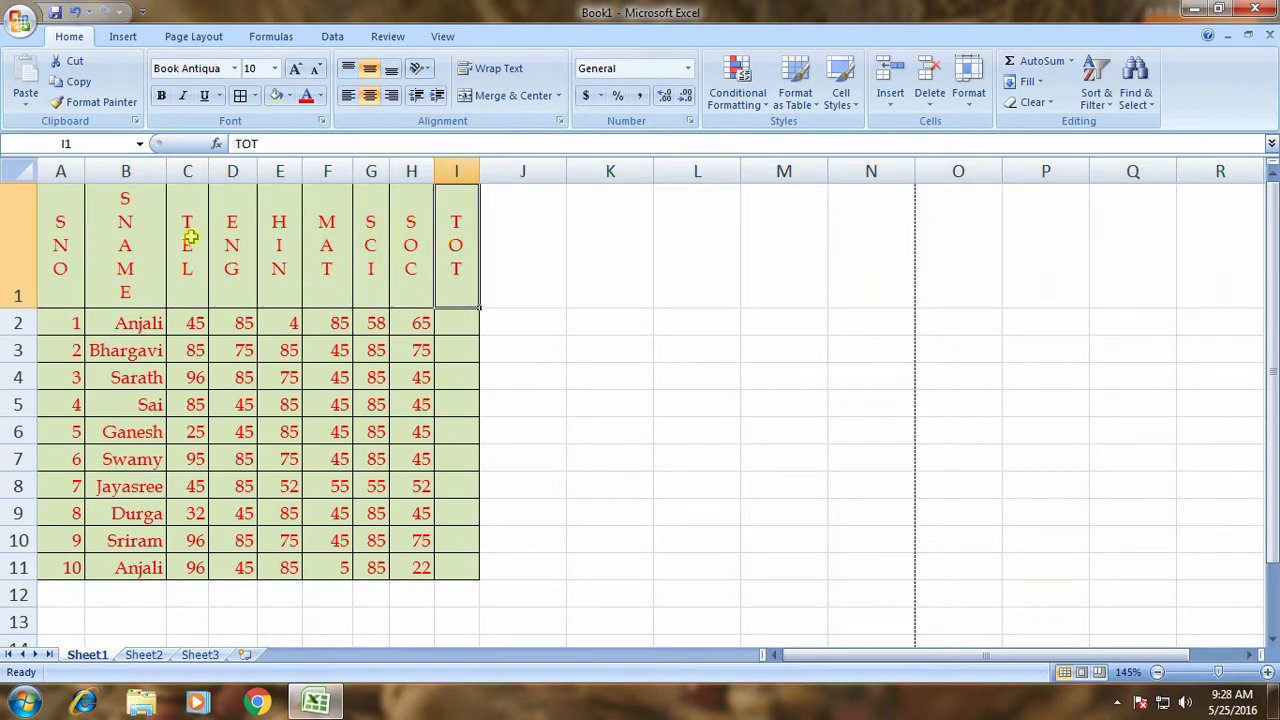
# Rotate the header row text upward, then undo and redo the change.
pyautogui.click(23, 243)
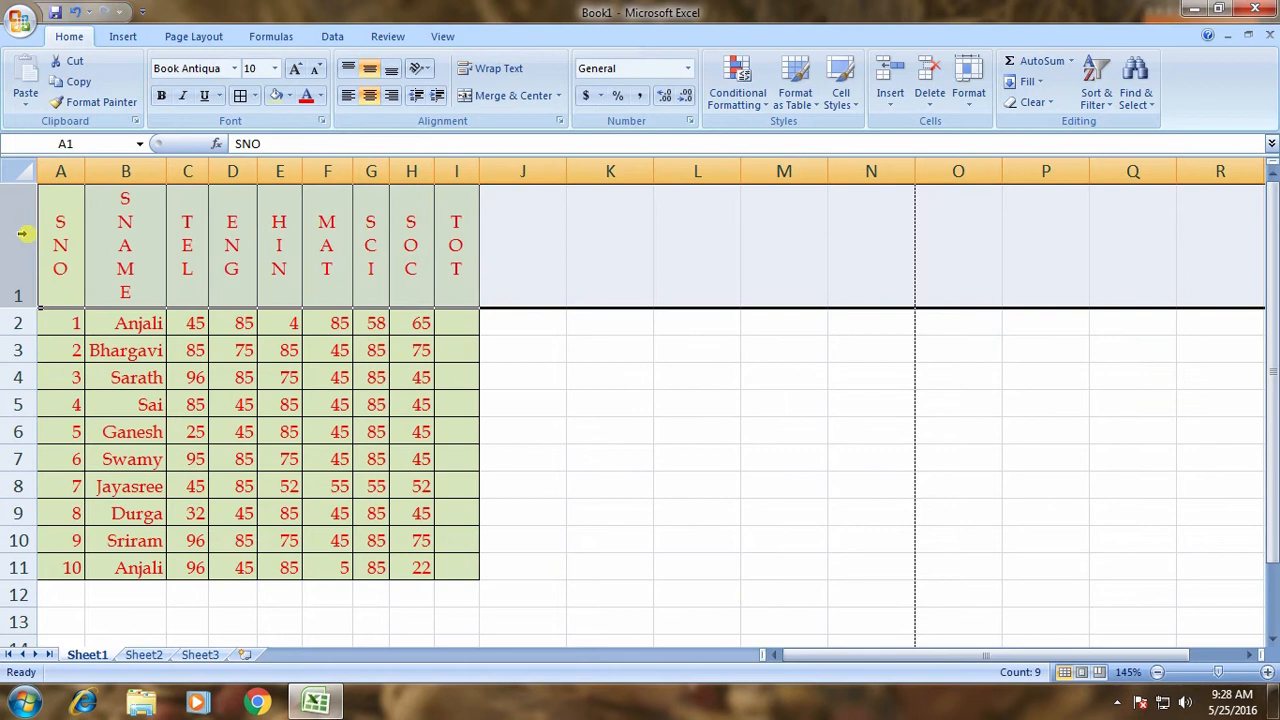
pyautogui.click(418, 76)
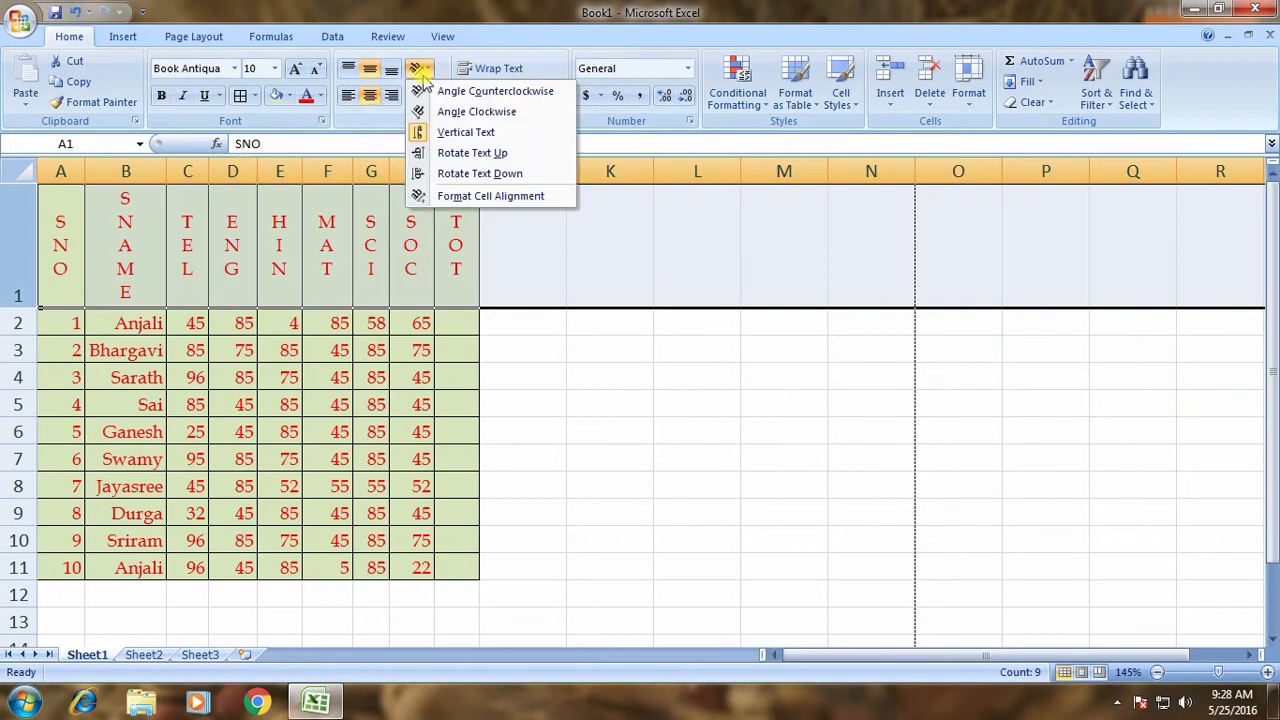
pyautogui.click(460, 155)
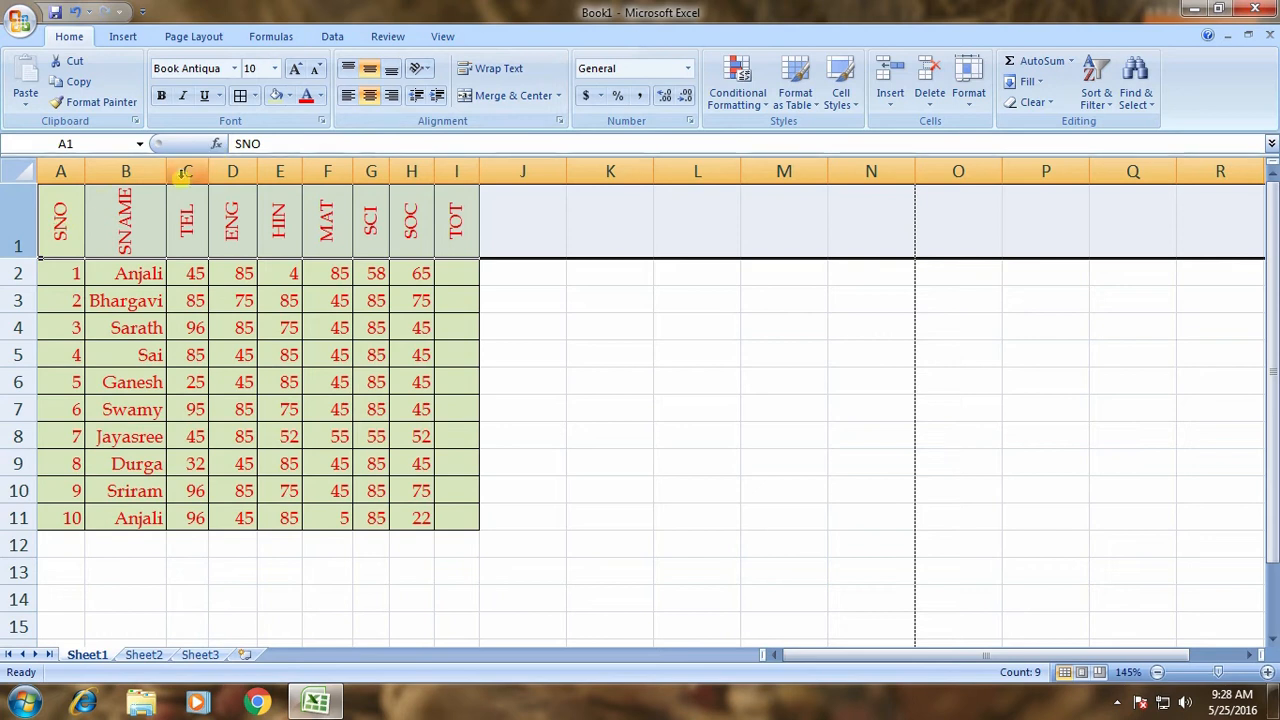
pyautogui.hotkey('ctrl', 'z')
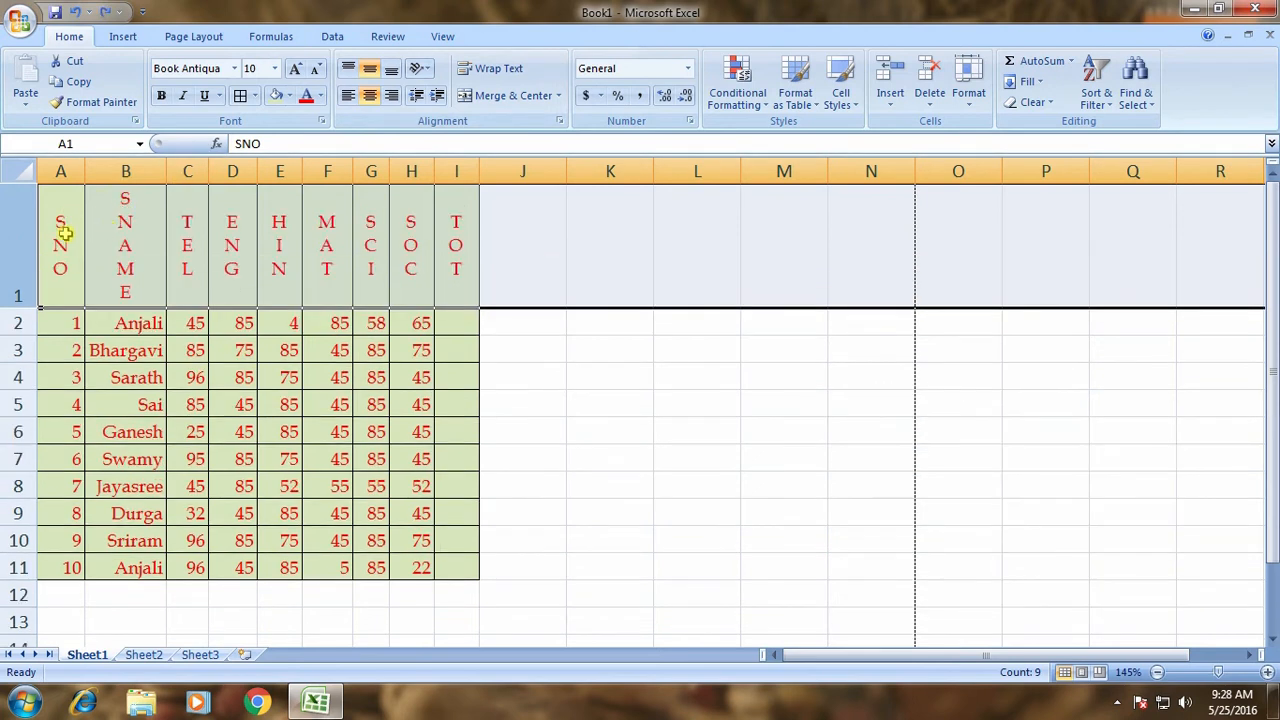
pyautogui.hotkey('ctrl', 'y')
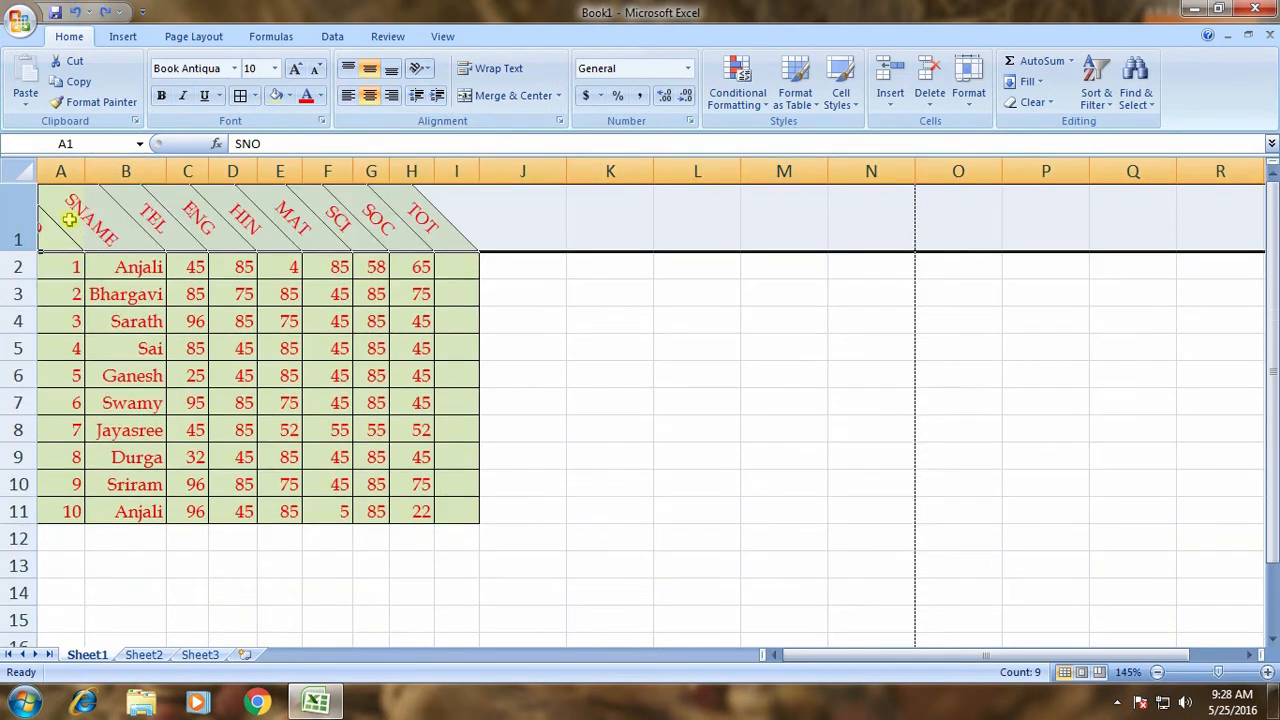
# Try Vertical Text and Rotate Text Up again, finishing with Rotate Text Down on the headers.
pyautogui.click(420, 68)
pyautogui.click(447, 137)
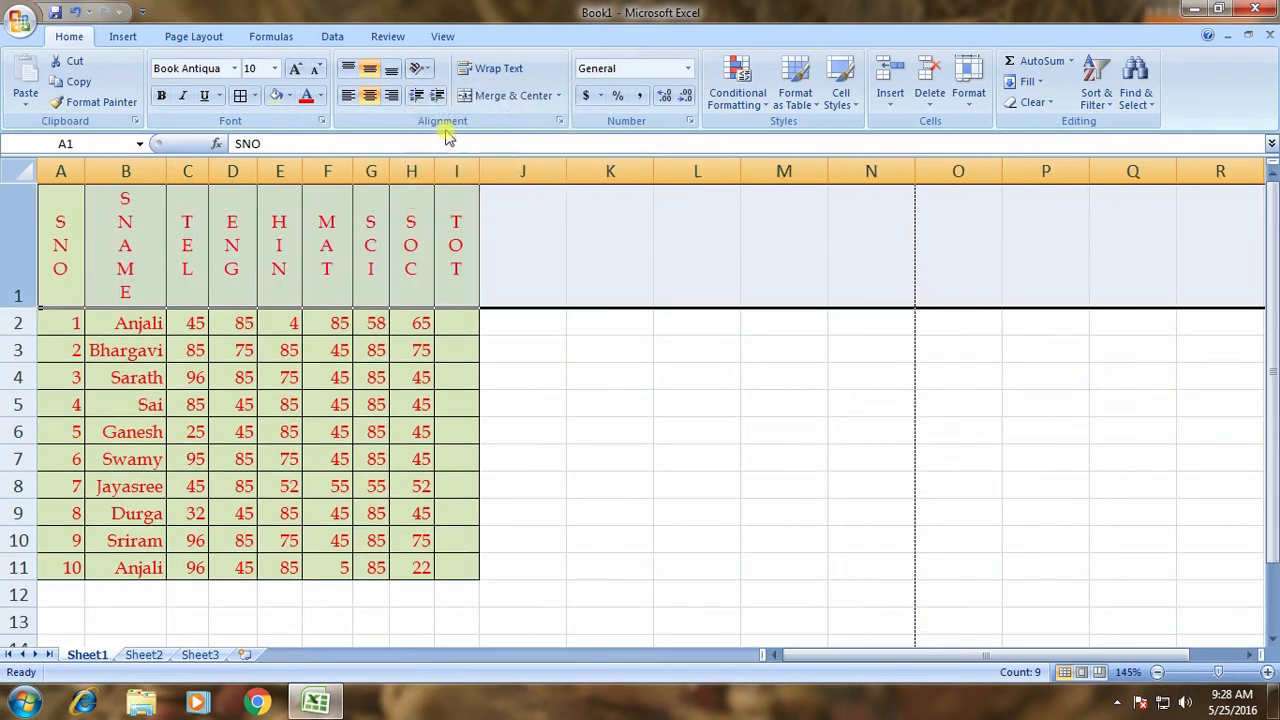
pyautogui.click(435, 71)
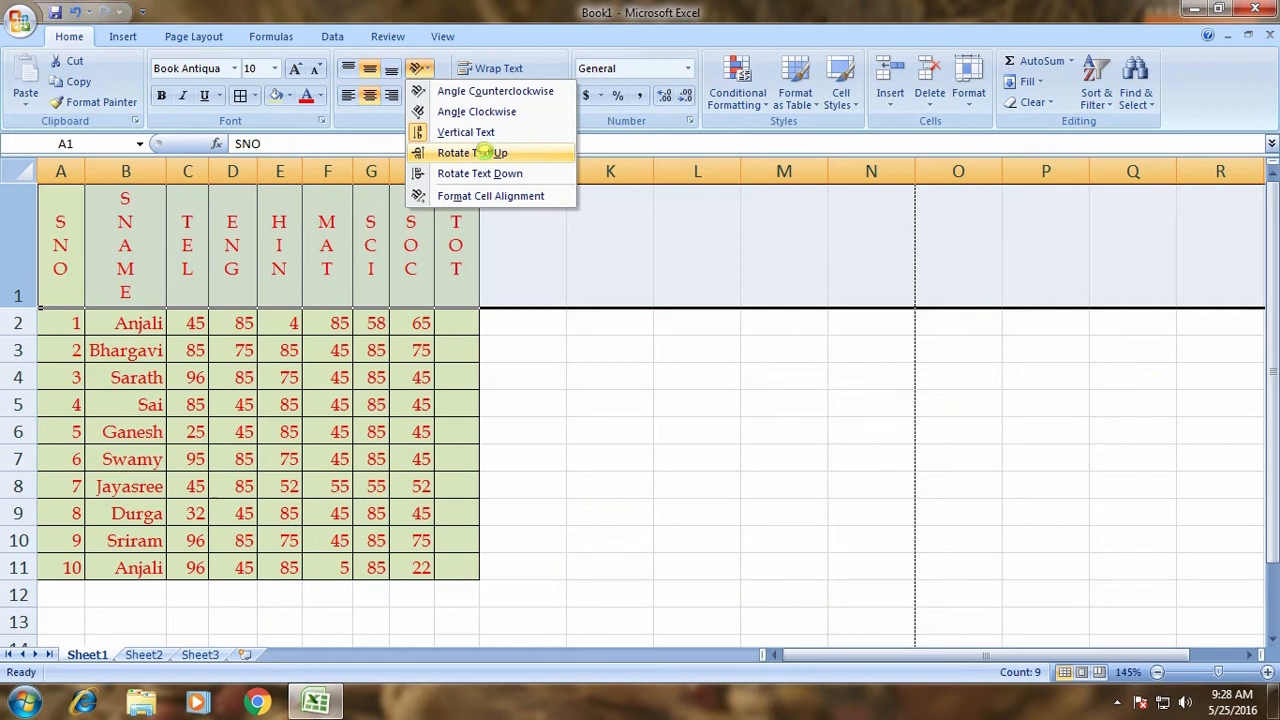
pyautogui.click(476, 152)
pyautogui.click(420, 68)
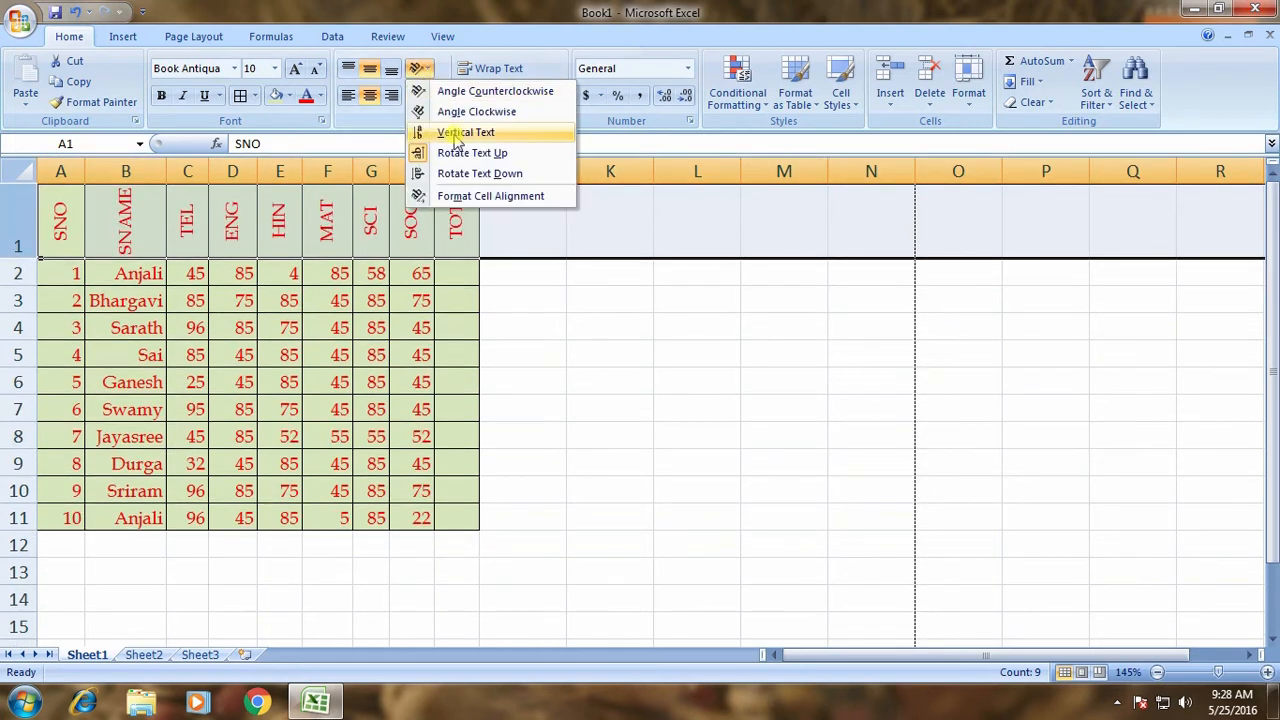
pyautogui.click(455, 173)
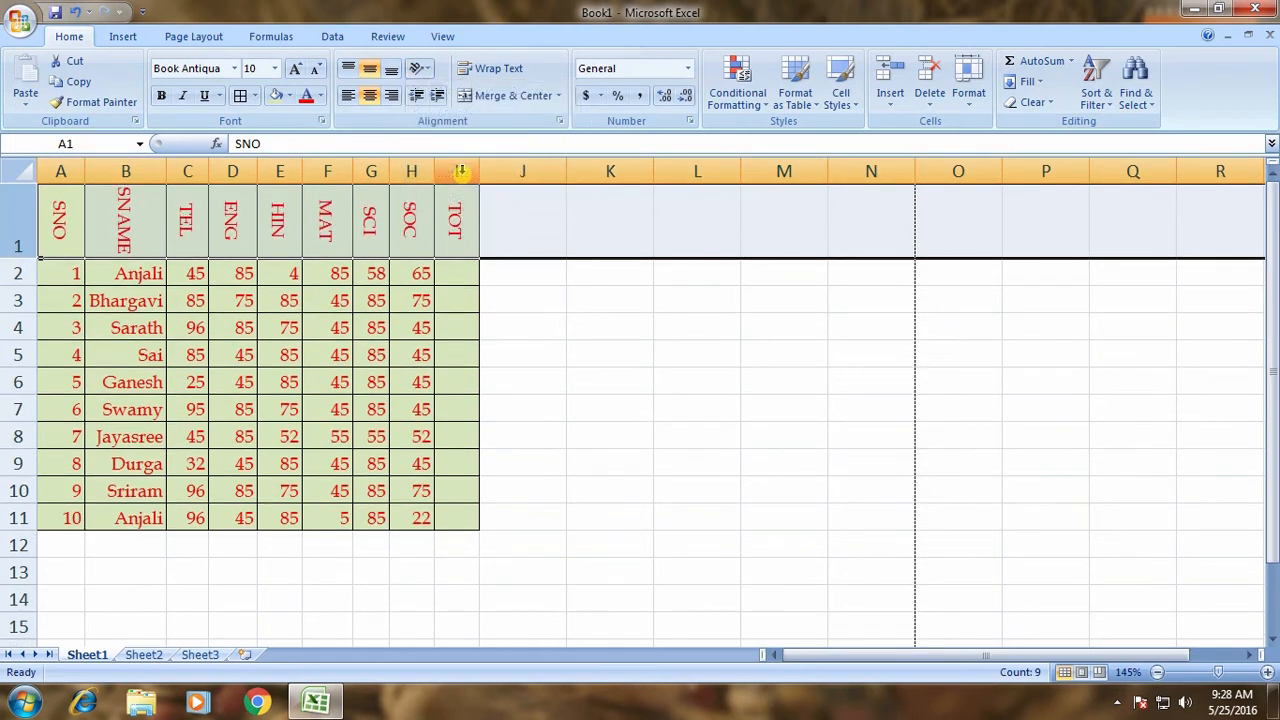
pyautogui.click(427, 67)
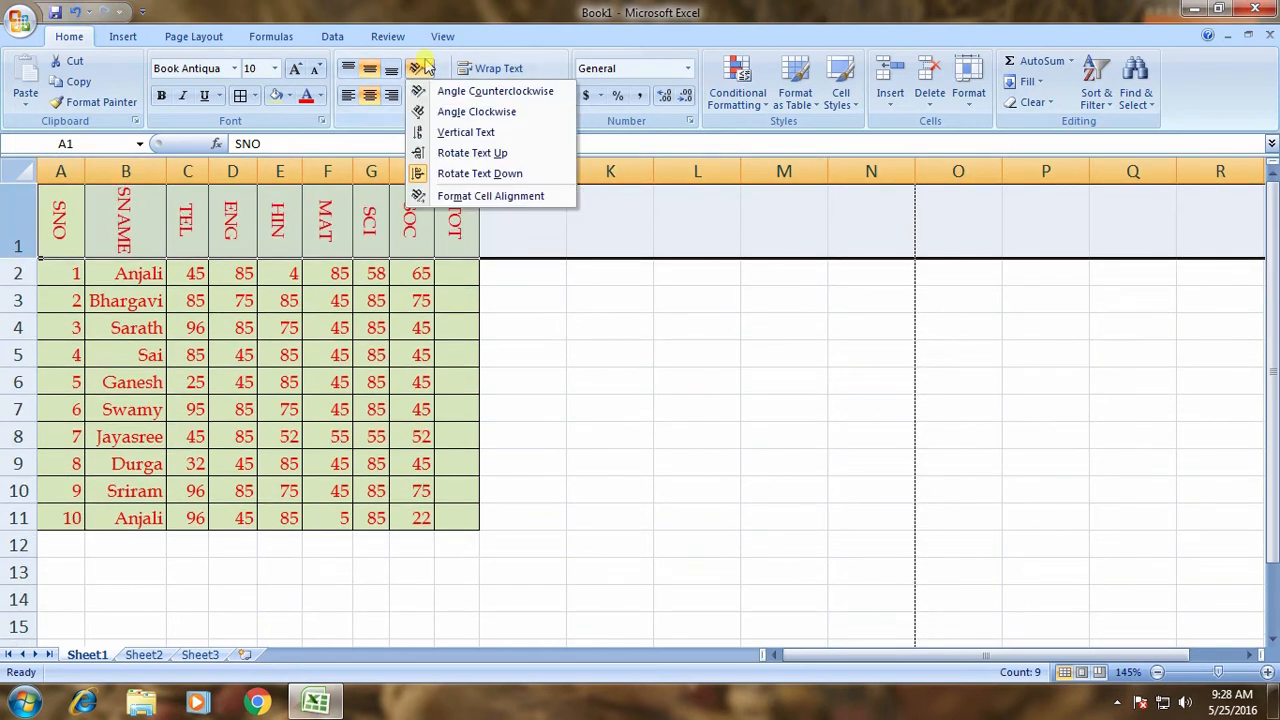
# Angle the row 1 headers to -63° in Format Cells alignment, then set them back to 0°.
pyautogui.click(484, 198)
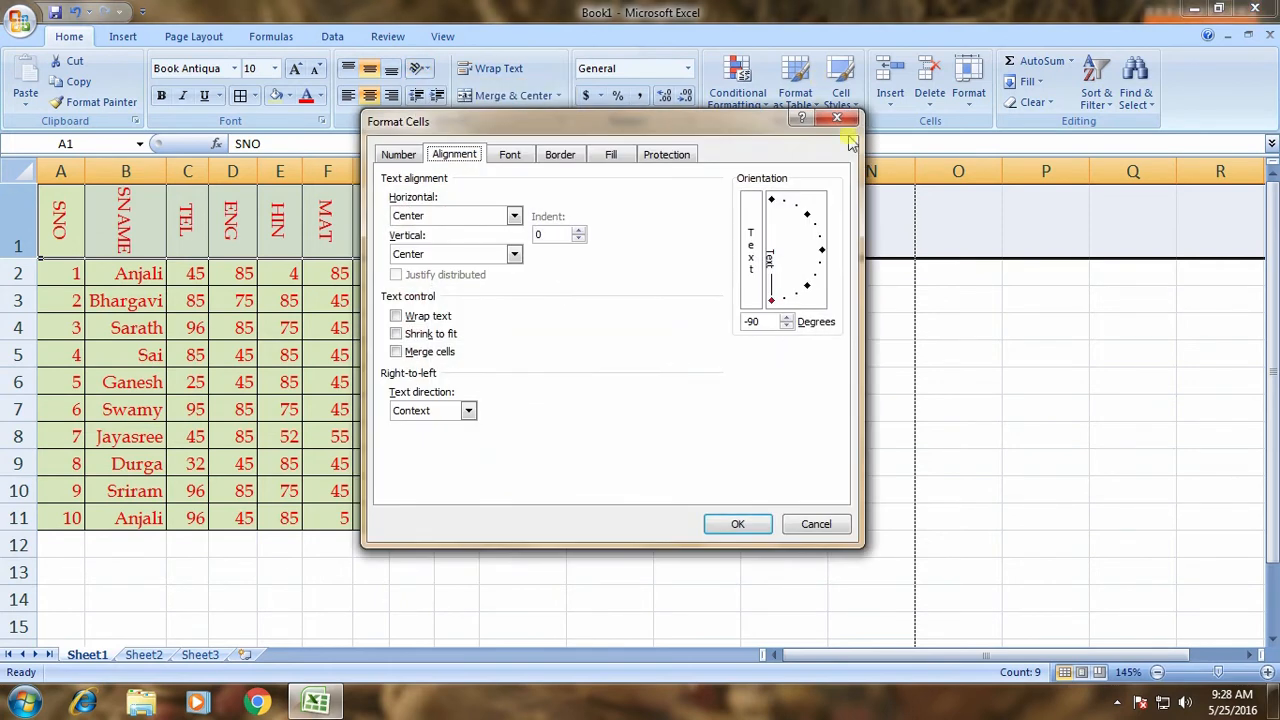
pyautogui.moveTo(773, 305); pyautogui.dragTo(786, 297)
pyautogui.click(742, 526)
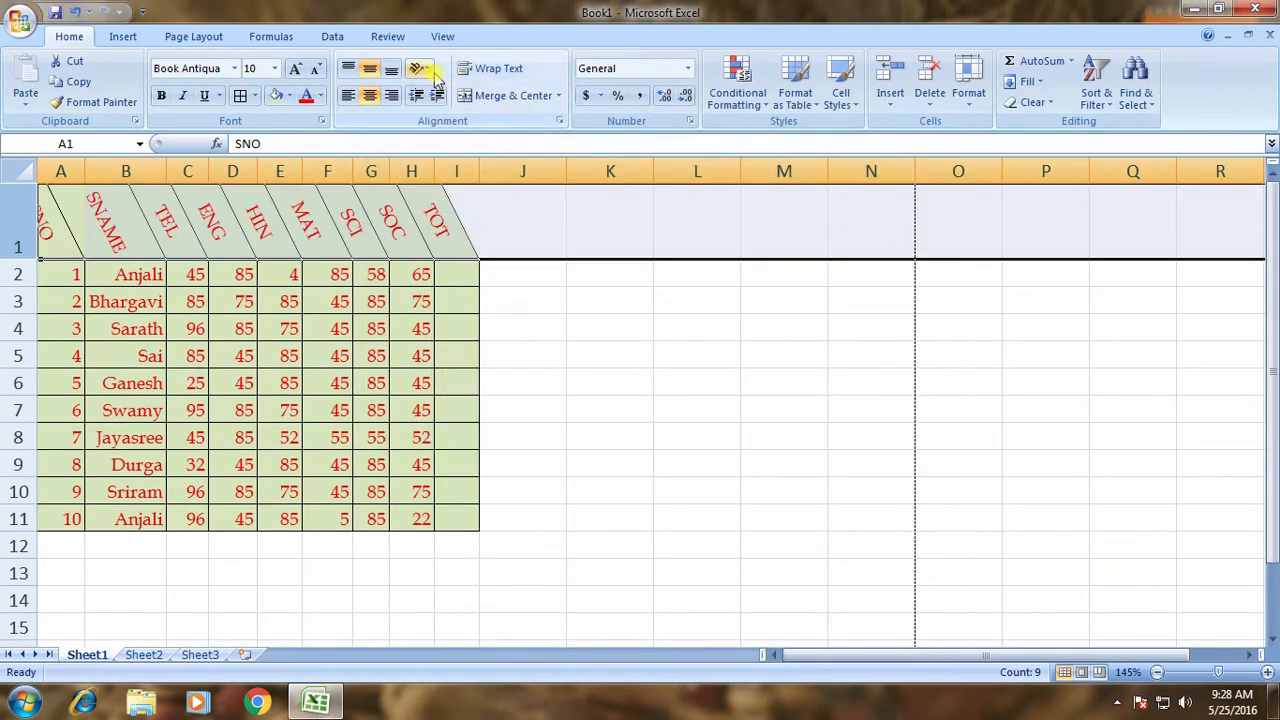
pyautogui.click(422, 68)
pyautogui.click(486, 200)
pyautogui.moveTo(794, 294); pyautogui.dragTo(822, 251)
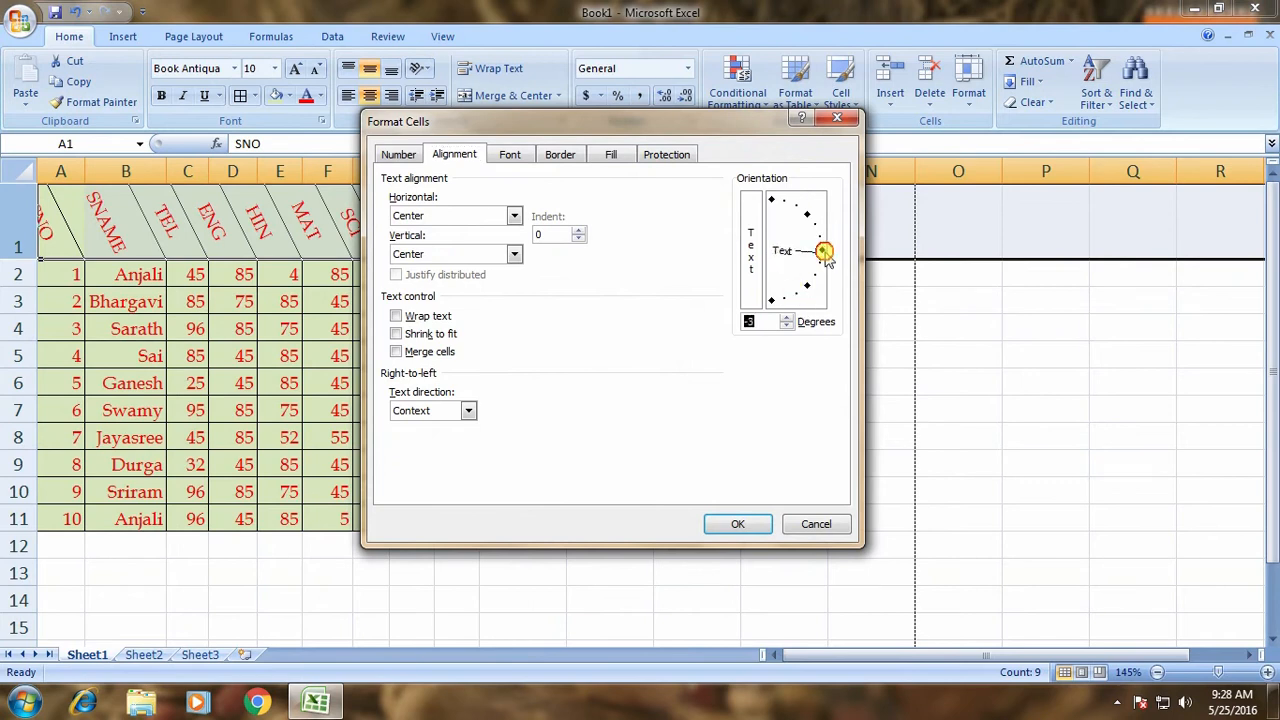
pyautogui.click(738, 524)
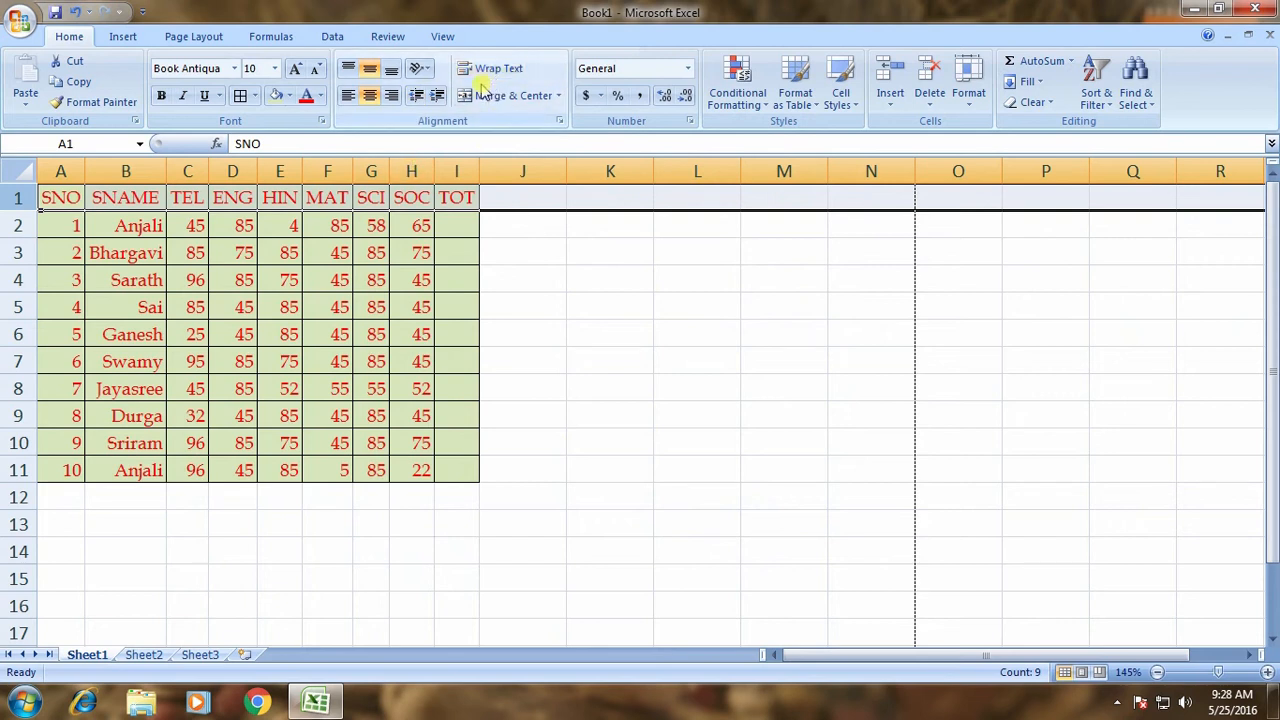
# Slant the headers to 30°, then undo it to restore horizontal headings.
pyautogui.click(428, 75)
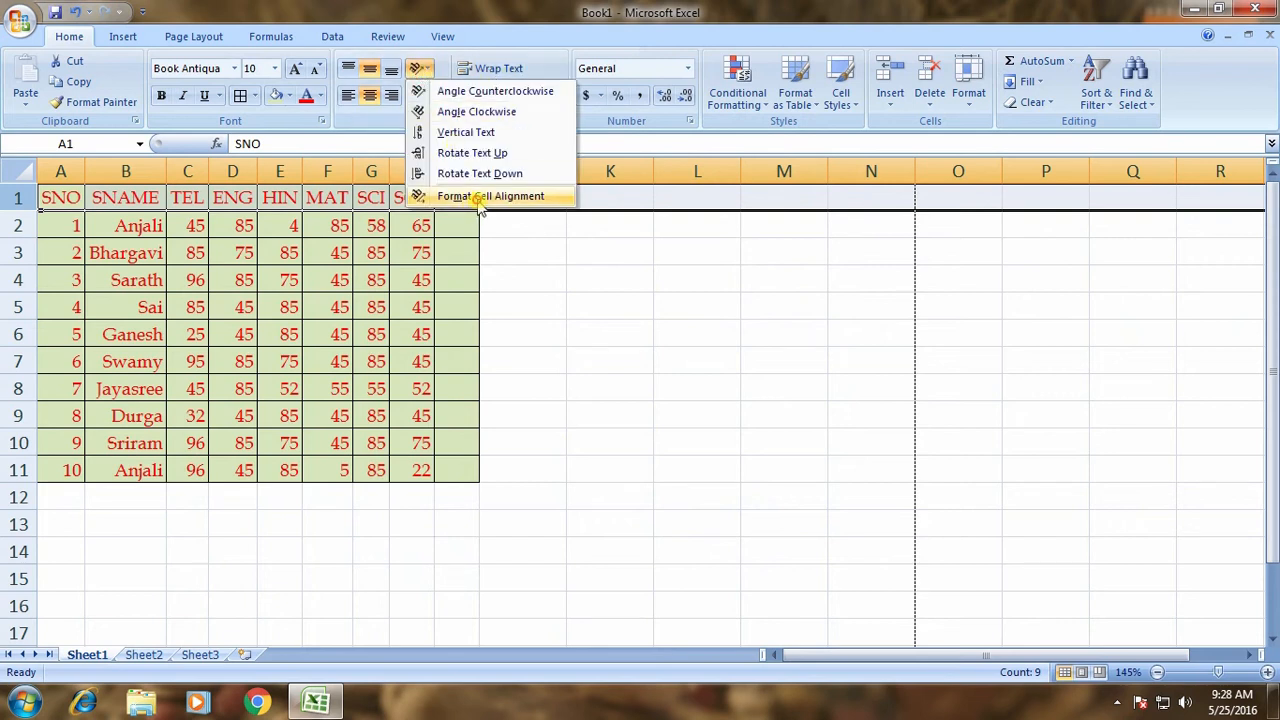
pyautogui.click(480, 196)
pyautogui.moveTo(820, 252); pyautogui.dragTo(815, 230)
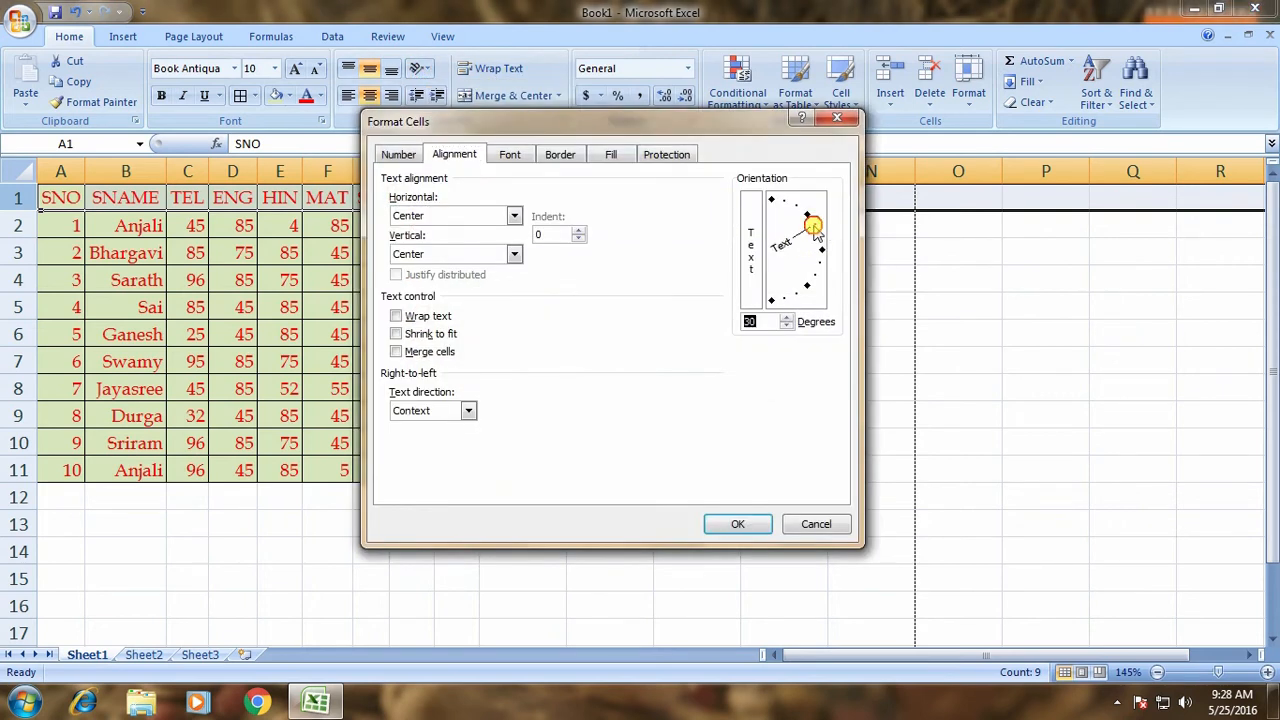
pyautogui.click(737, 523)
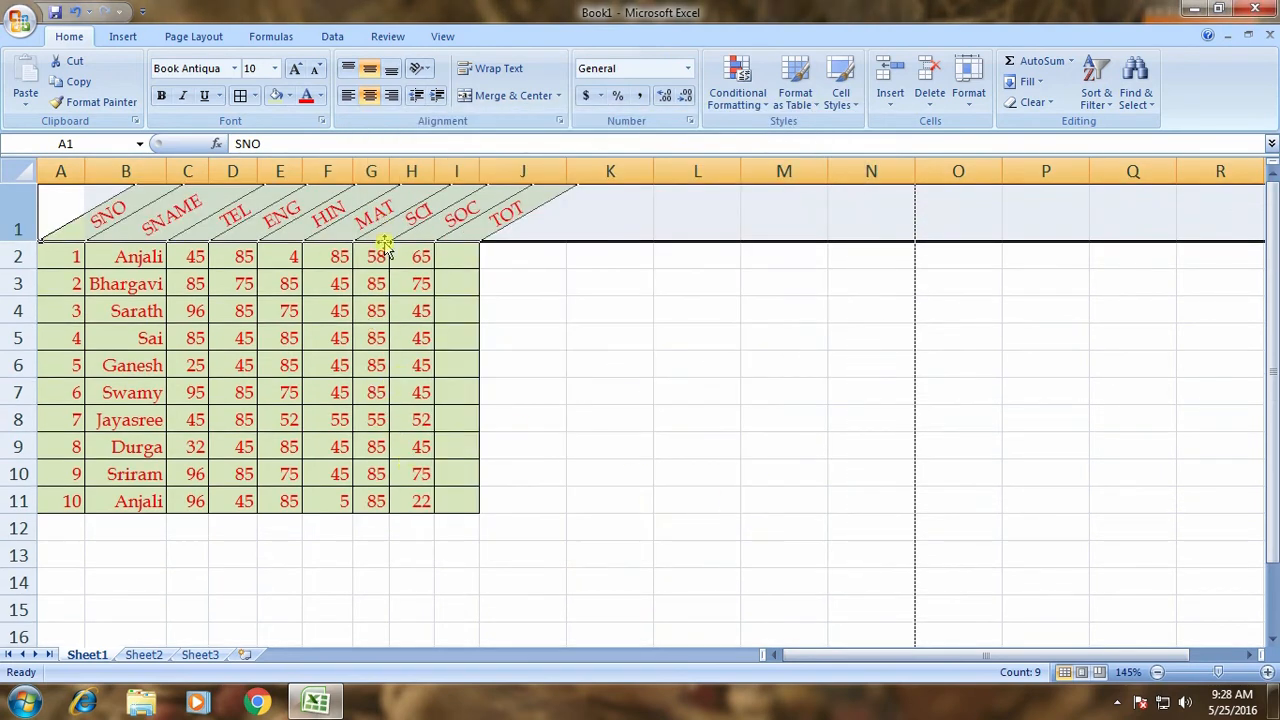
pyautogui.hotkey('ctrl', 'z')
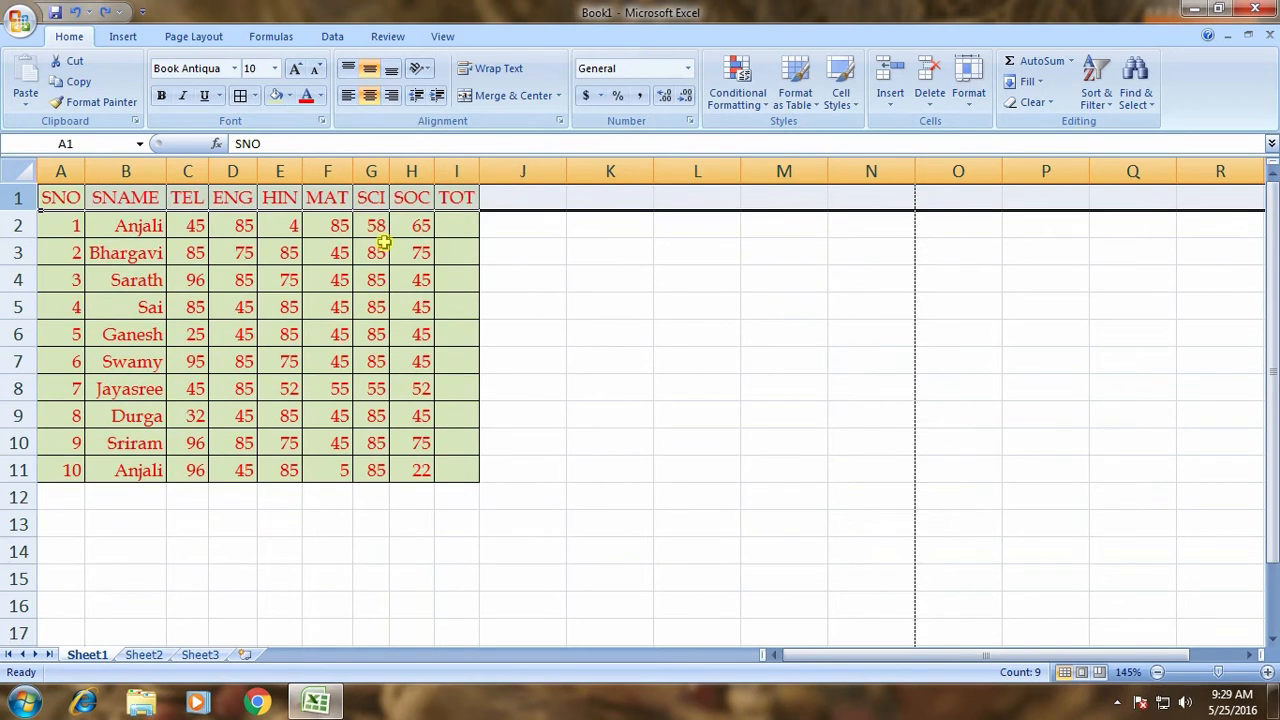
pyautogui.click(410, 254)
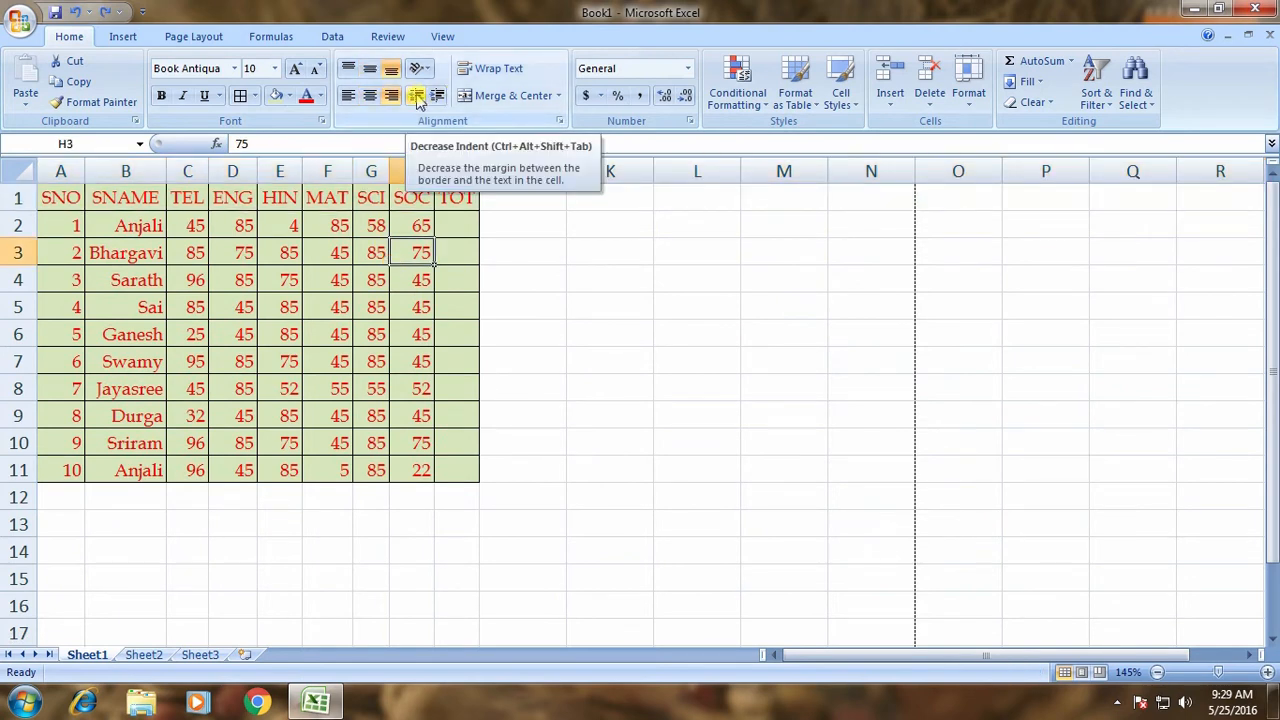
# Select the marks table A1:I11 and try increasing and decreasing its indent.
pyautogui.click(93, 298)
pyautogui.click(74, 204)
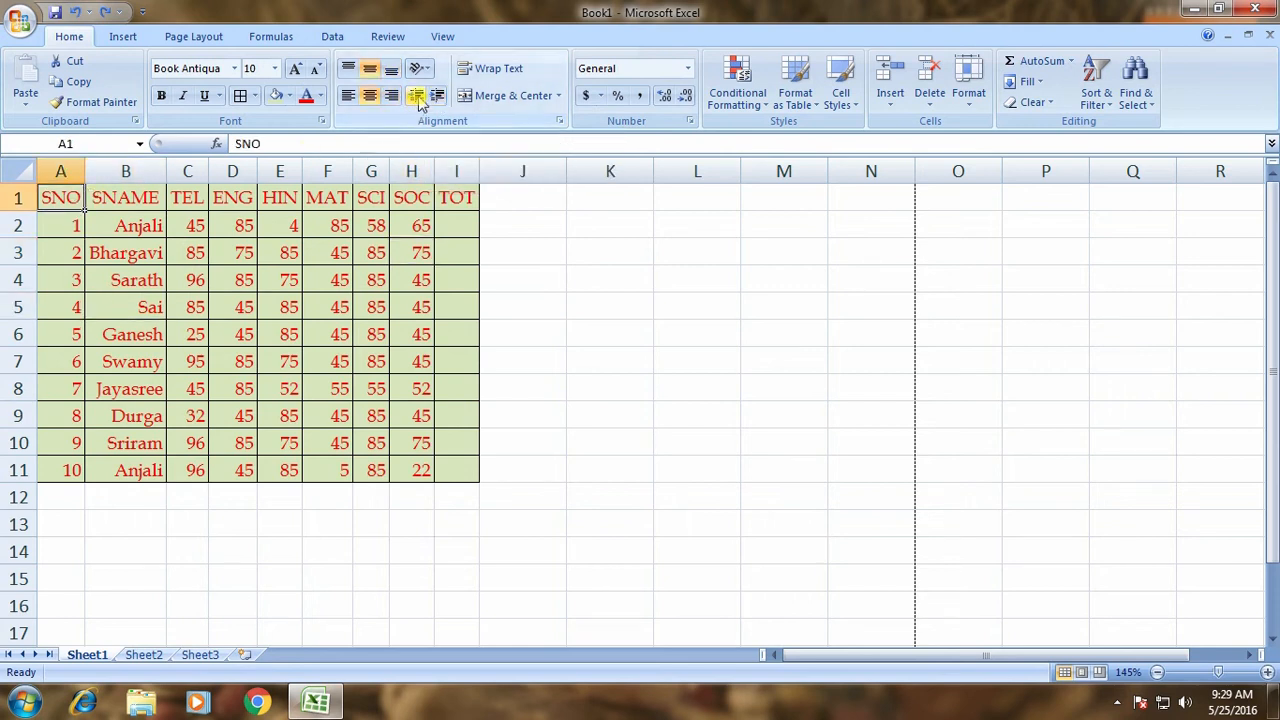
pyautogui.moveTo(76, 205); pyautogui.dragTo(452, 462)
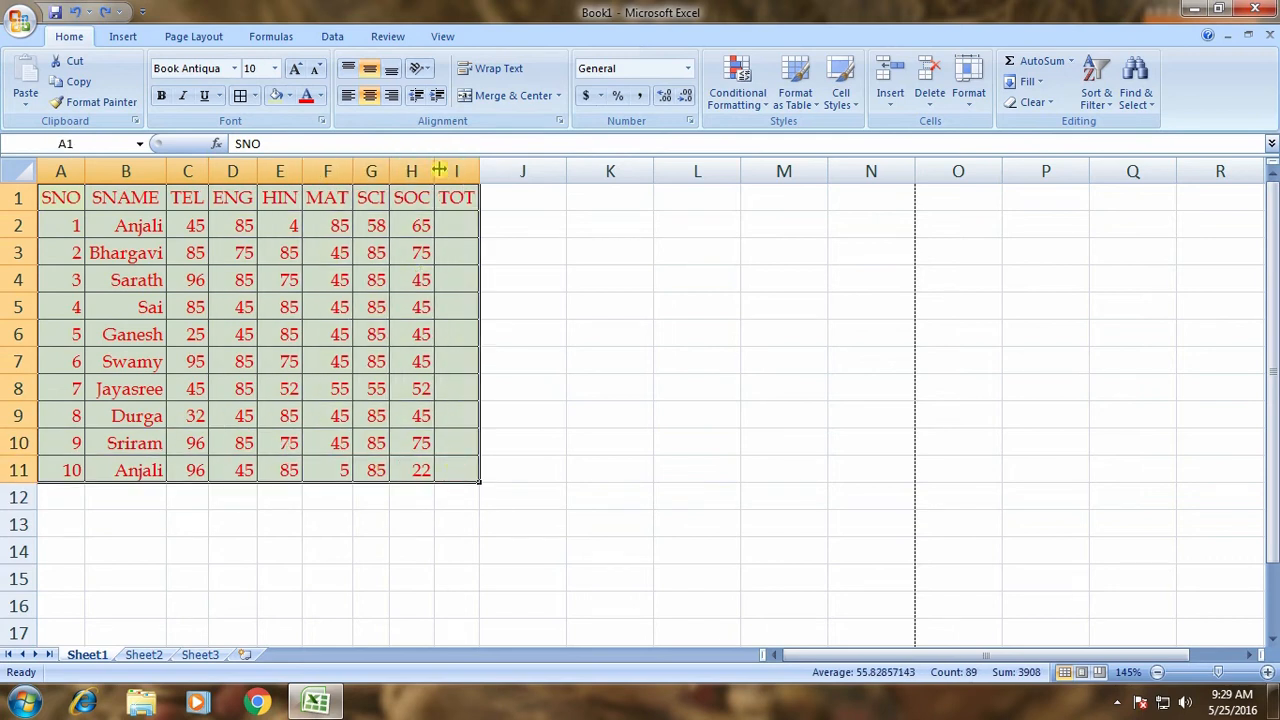
pyautogui.click(440, 96)
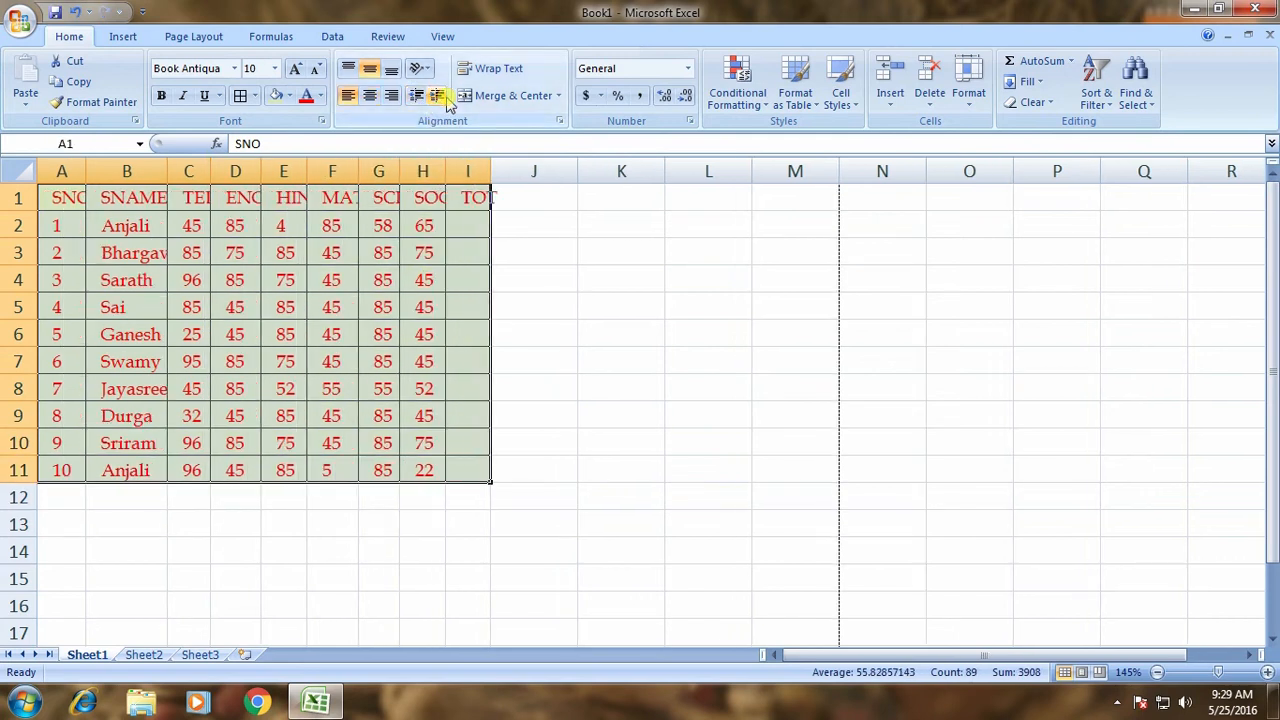
pyautogui.click(442, 96)
pyautogui.click(441, 96)
pyautogui.click(443, 97)
pyautogui.click(446, 100)
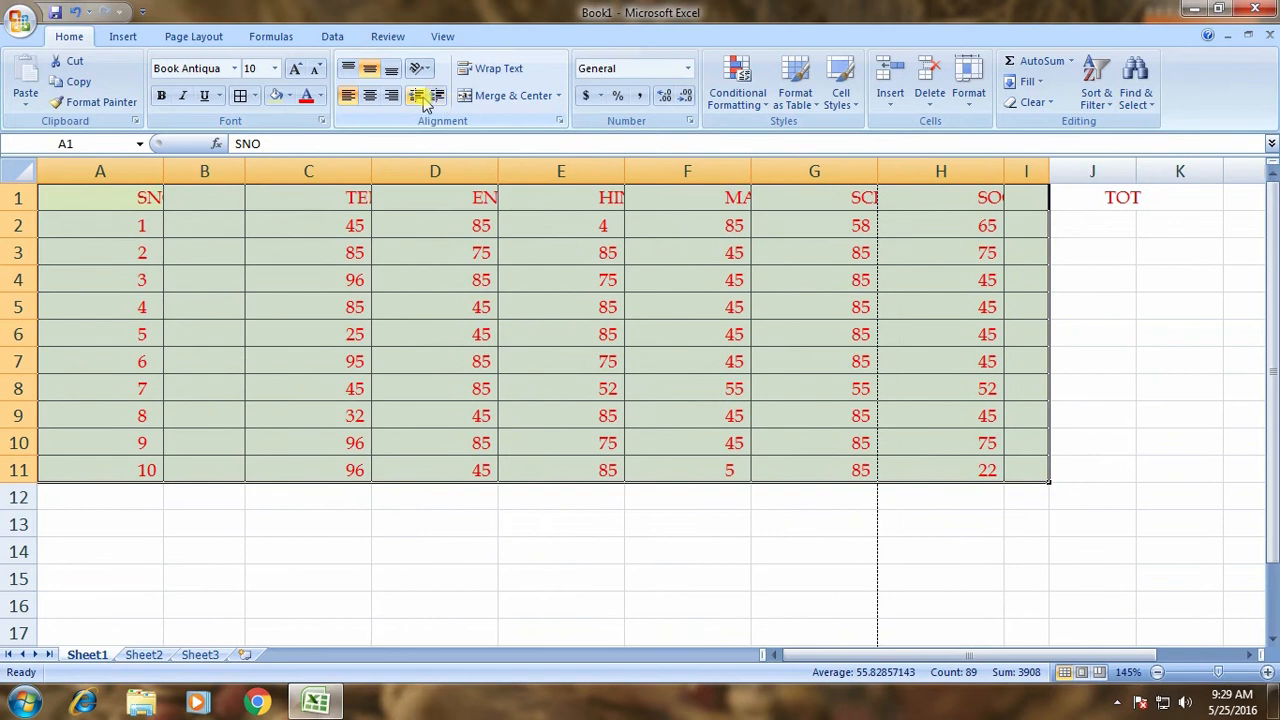
pyautogui.click(420, 97)
pyautogui.click(420, 97)
pyautogui.click(420, 97)
pyautogui.click(420, 97)
pyautogui.click(420, 97)
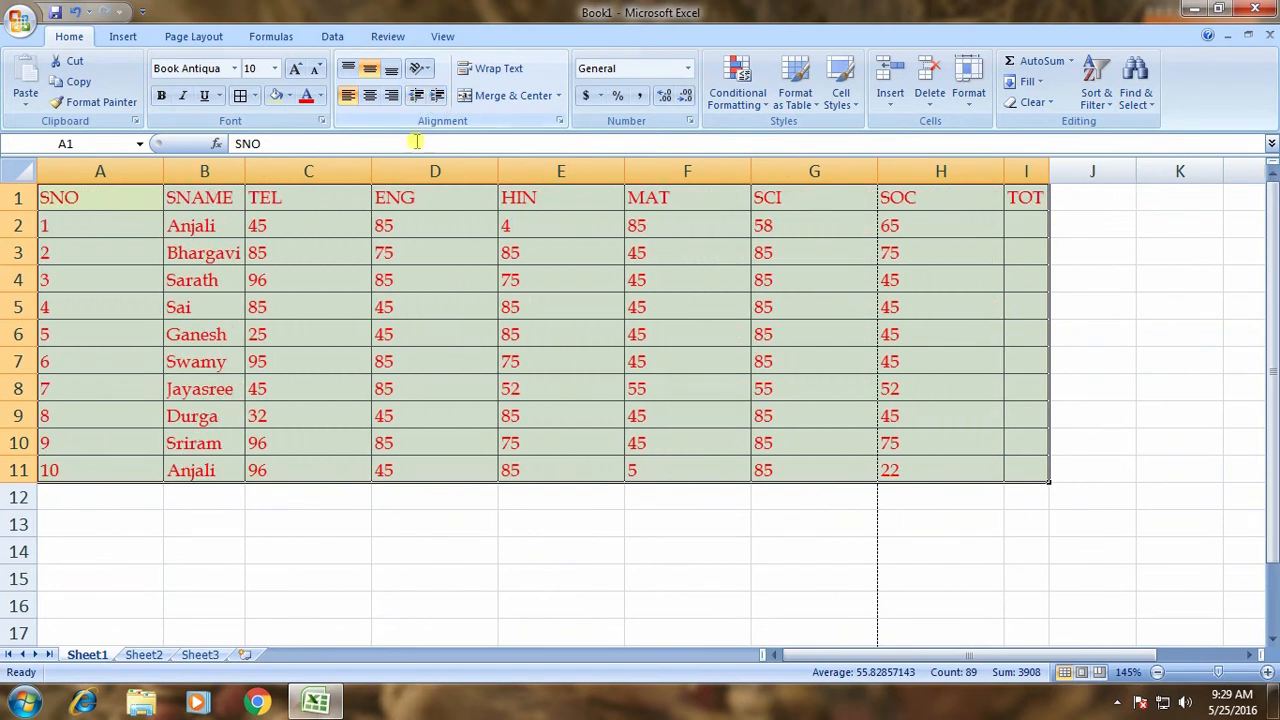
# Indent the table text again, then remove all indent so it sits left-aligned.
pyautogui.click(441, 96)
pyautogui.click(441, 96)
pyautogui.click(441, 96)
pyautogui.click(440, 97)
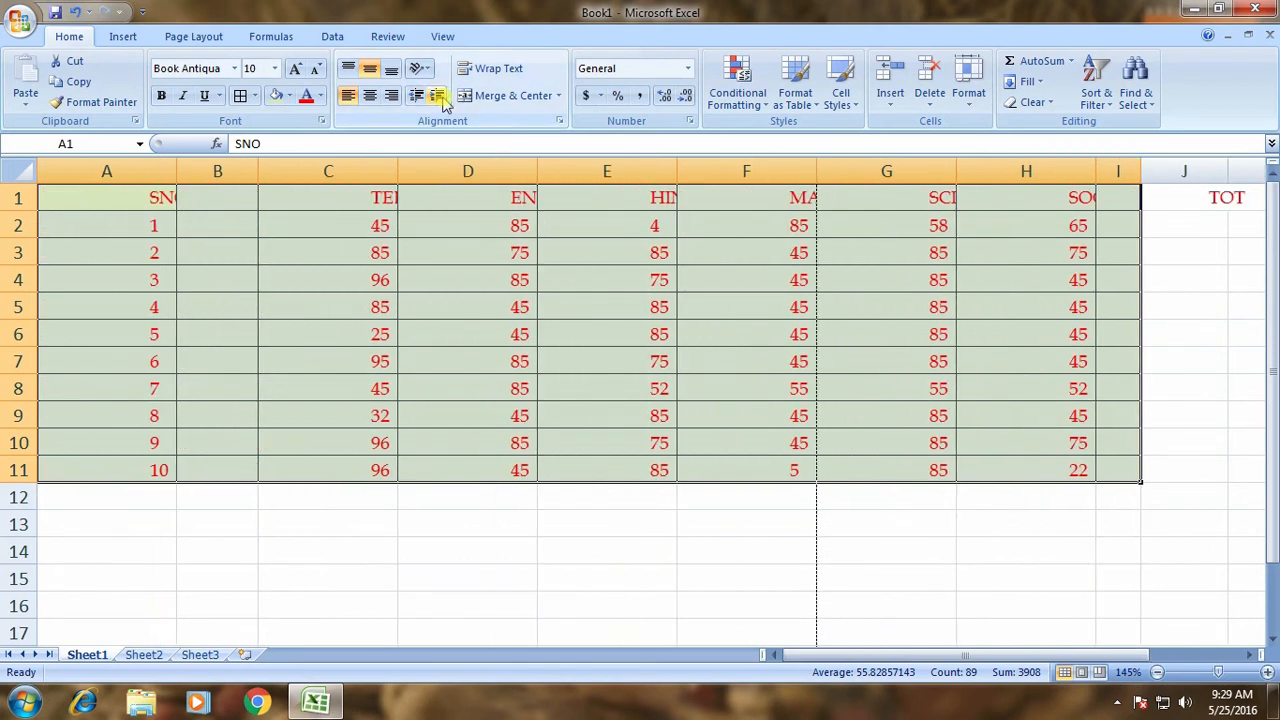
pyautogui.click(416, 101)
pyautogui.click(416, 100)
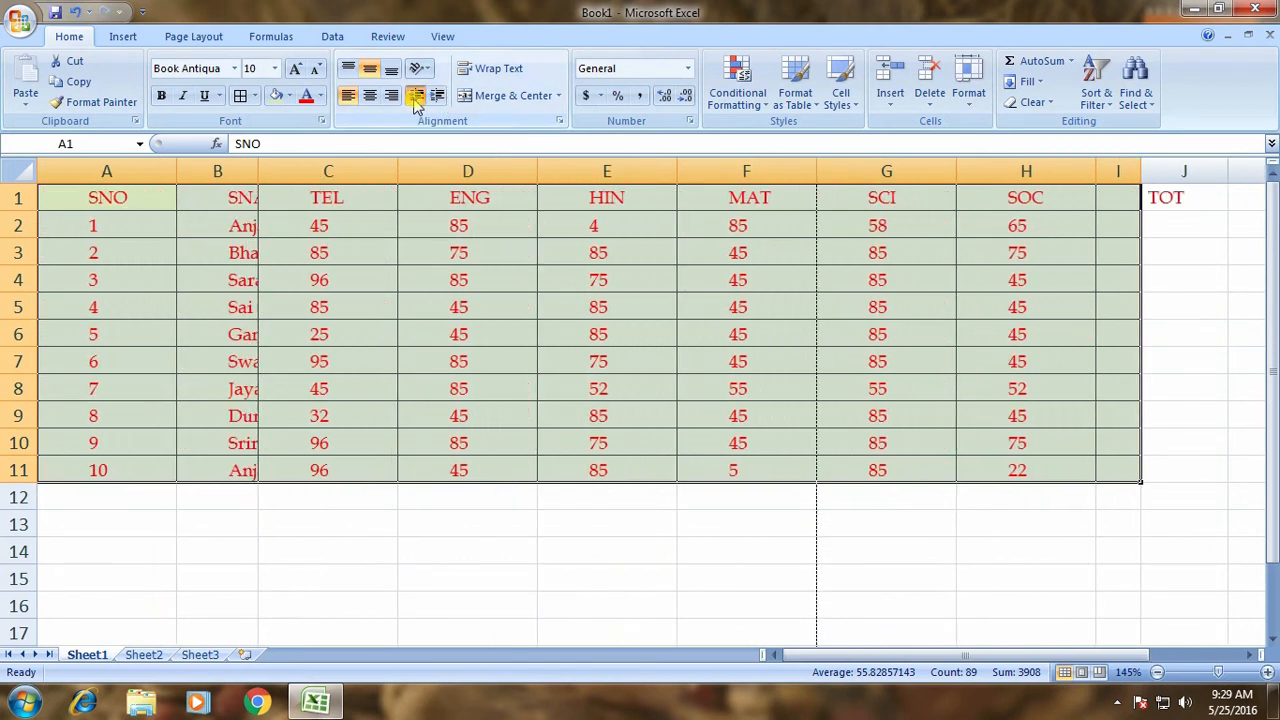
pyautogui.click(416, 100)
pyautogui.click(416, 100)
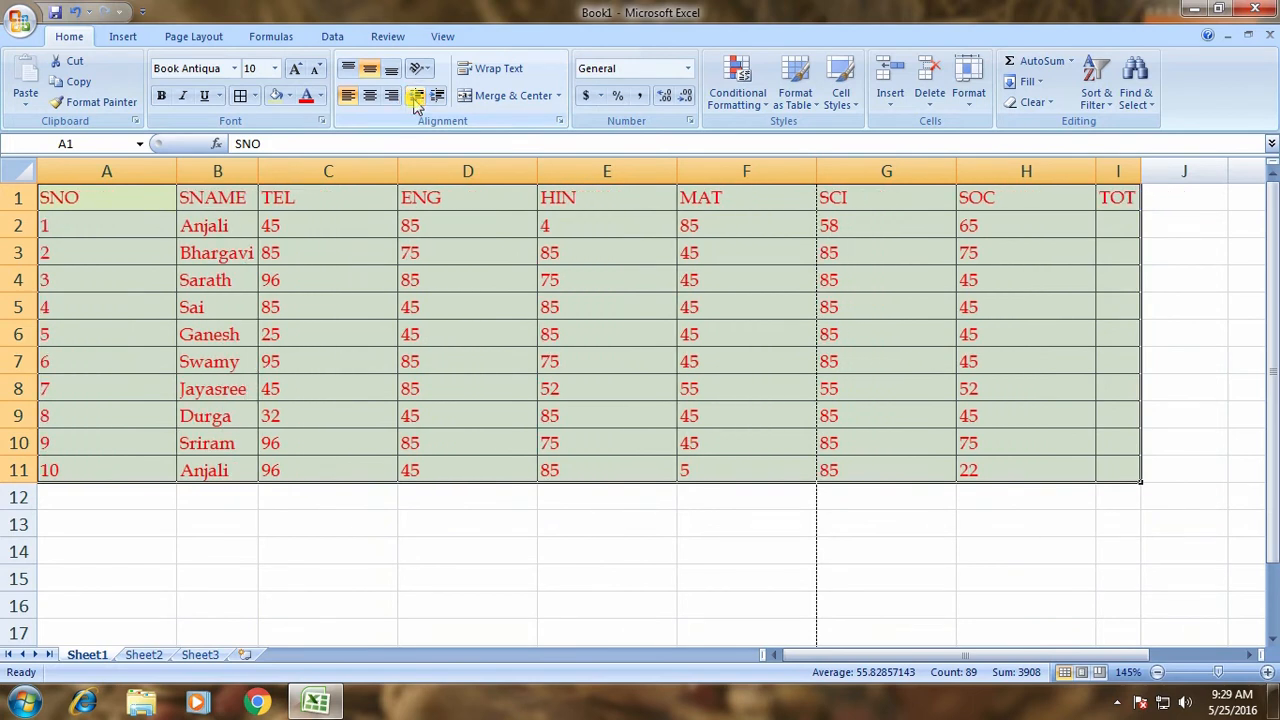
# AutoFit columns A through J to their contents.
pyautogui.click(326, 517)
pyautogui.moveTo(112, 171); pyautogui.dragTo(1151, 171)
pyautogui.doubleClick(1140, 171)
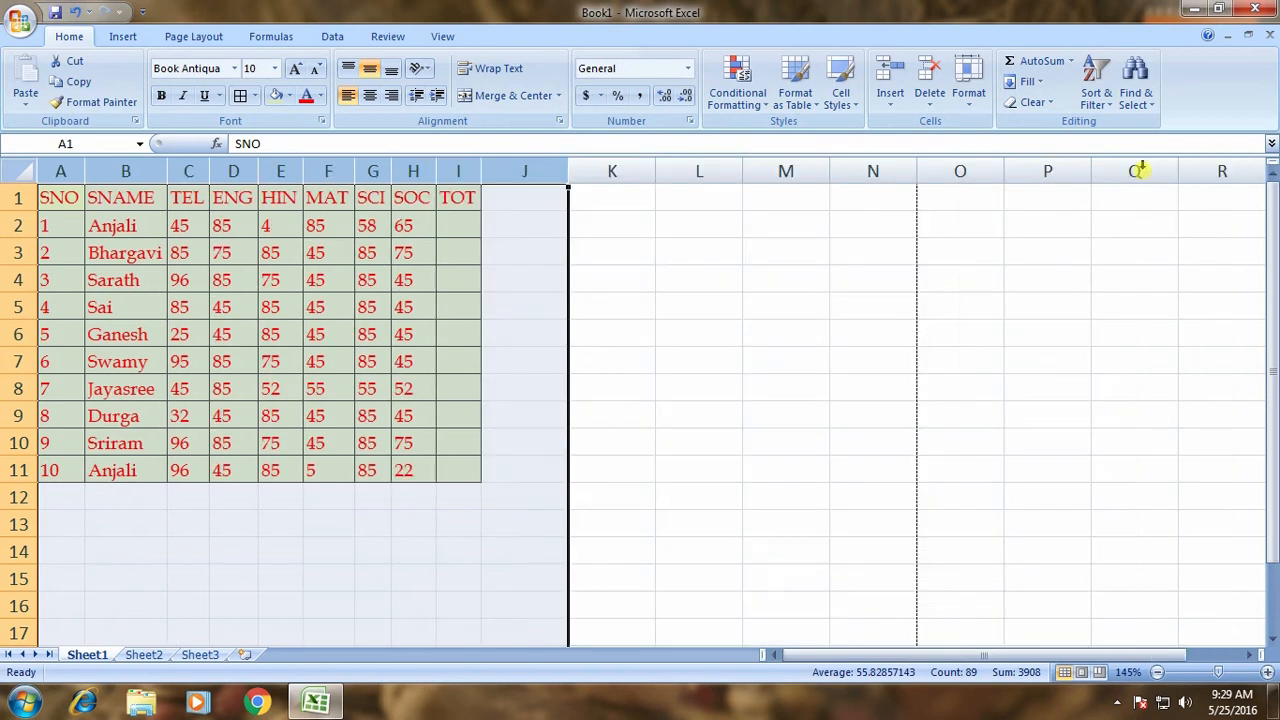
pyautogui.click(459, 522)
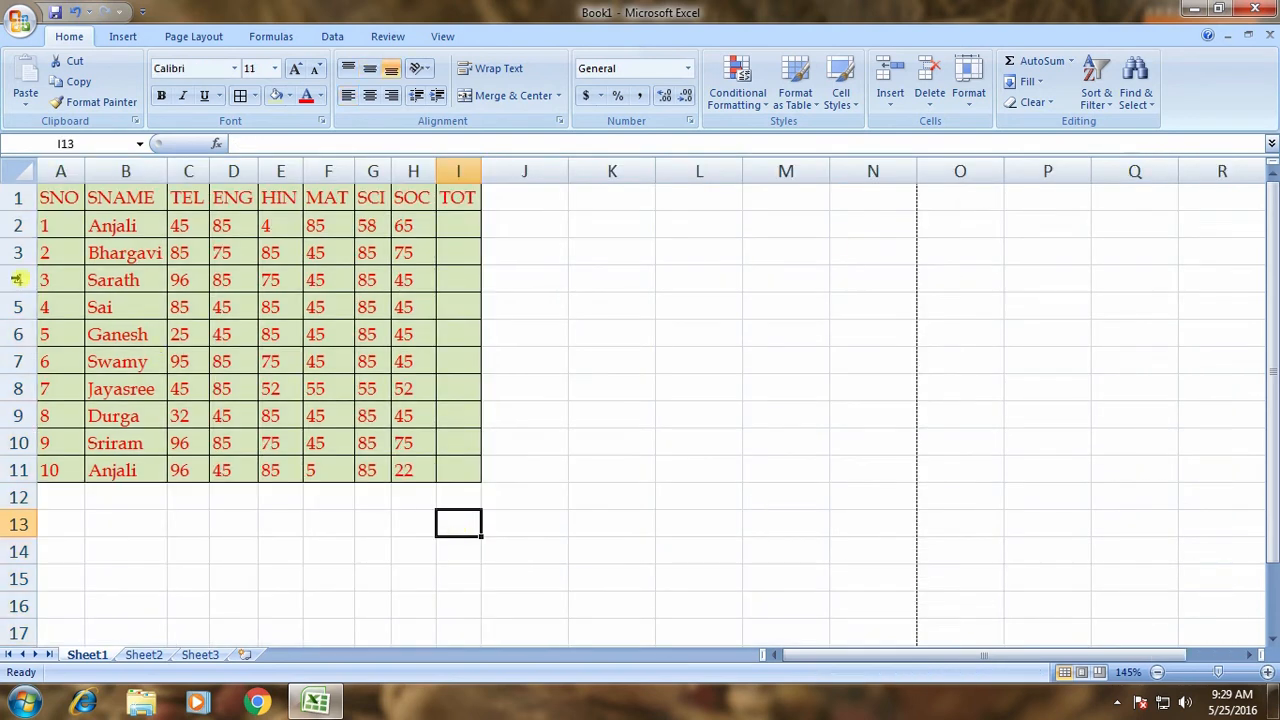
pyautogui.moveTo(66, 195); pyautogui.dragTo(442, 459)
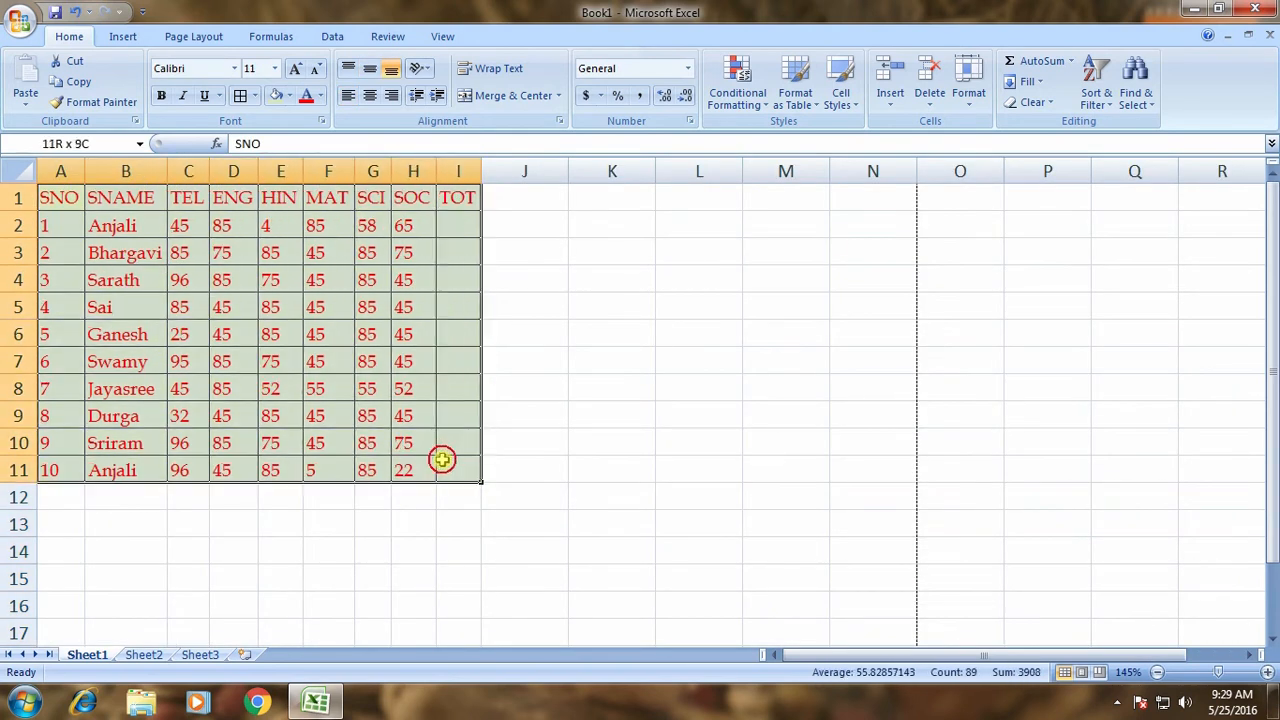
pyautogui.click(438, 95)
pyautogui.click(438, 95)
pyautogui.click(438, 95)
pyautogui.click(438, 95)
pyautogui.click(438, 95)
pyautogui.click(438, 95)
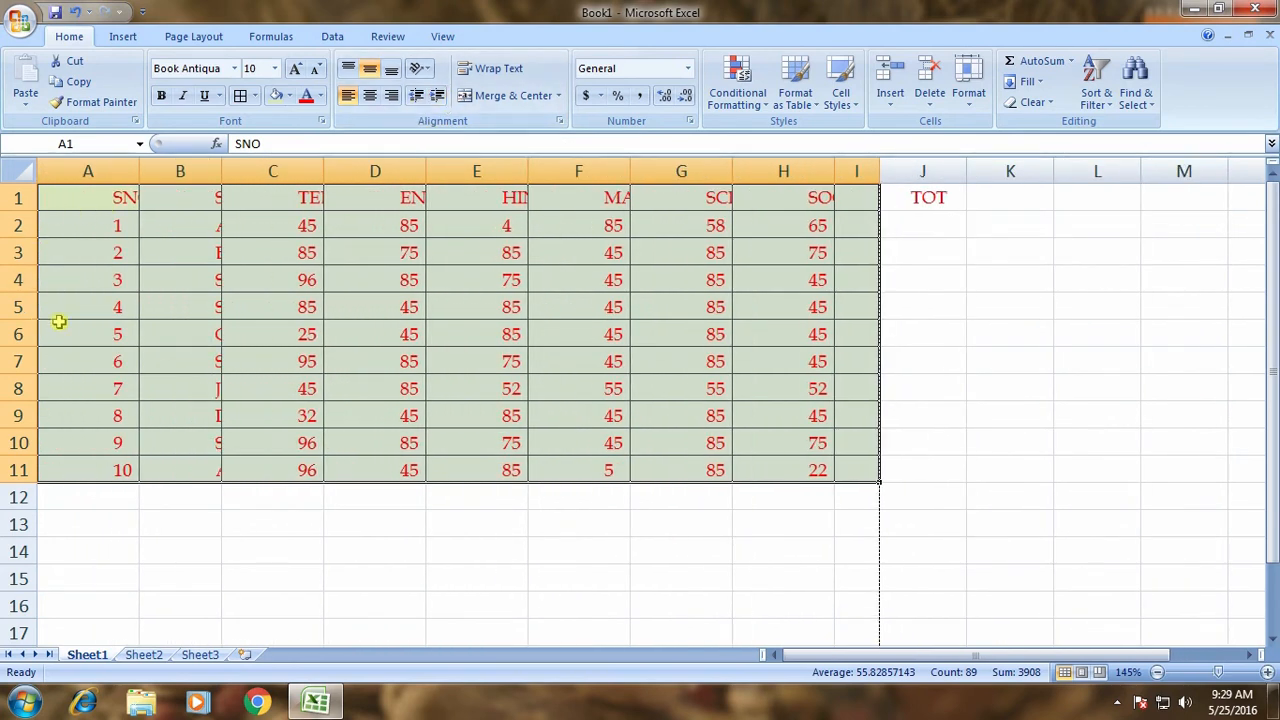
pyautogui.click(416, 95)
pyautogui.click(416, 95)
pyautogui.click(416, 95)
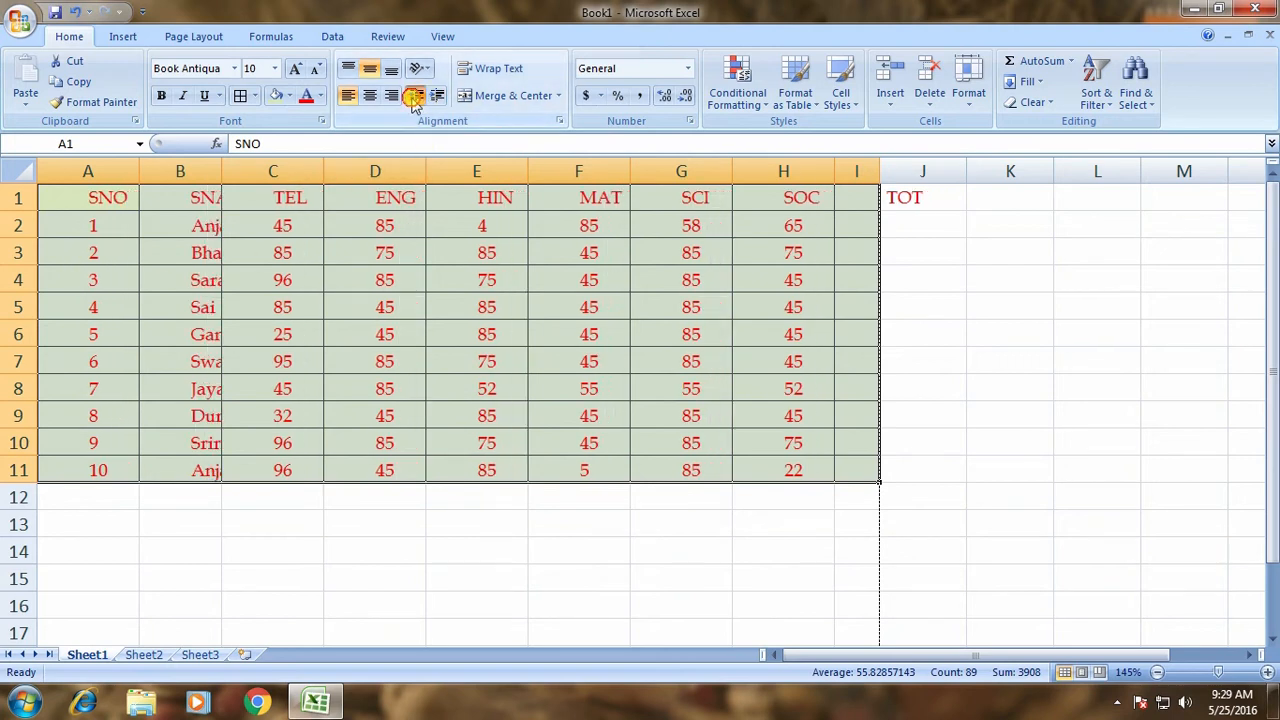
pyautogui.click(416, 95)
pyautogui.click(416, 95)
pyautogui.click(416, 95)
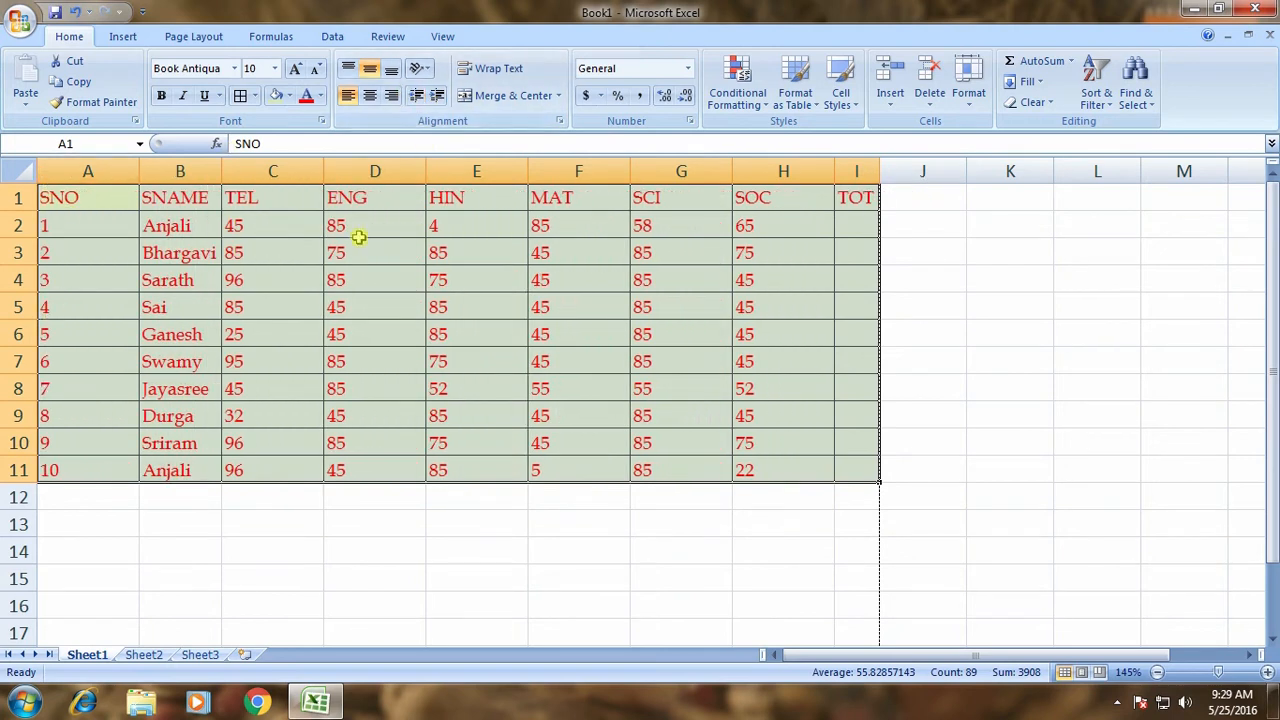
pyautogui.click(440, 95)
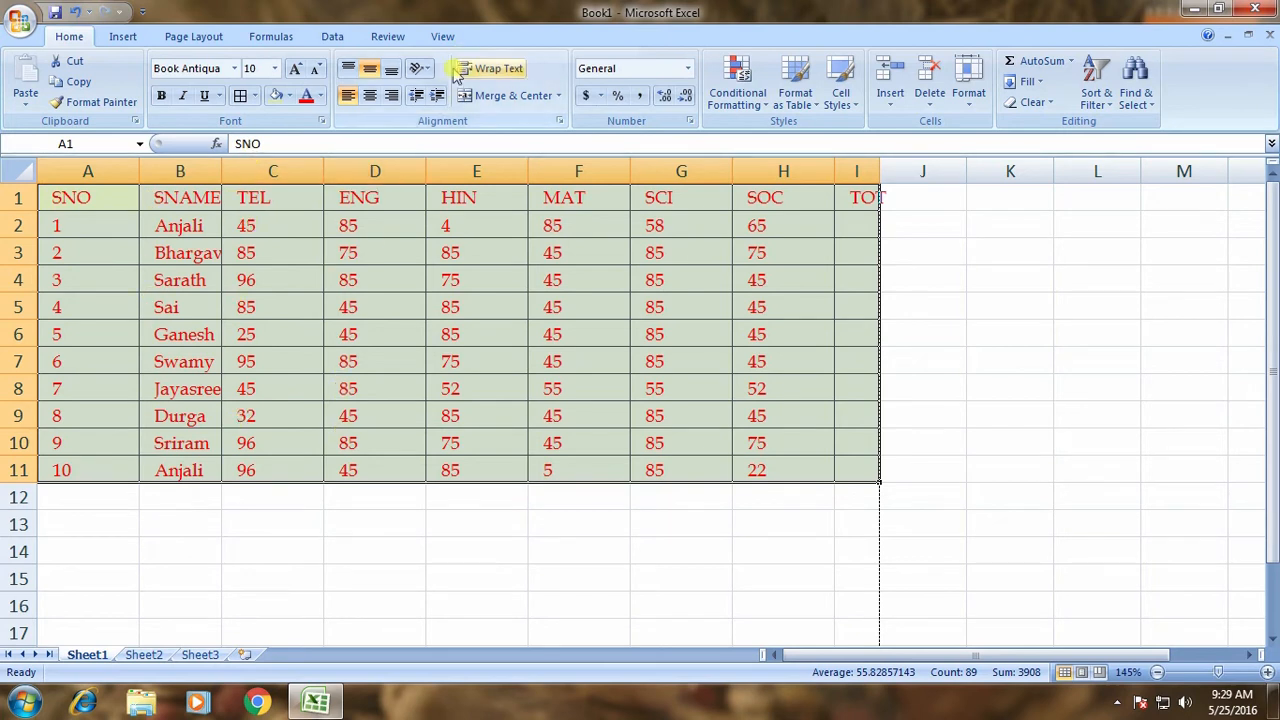
pyautogui.click(437, 95)
pyautogui.click(437, 95)
pyautogui.click(416, 95)
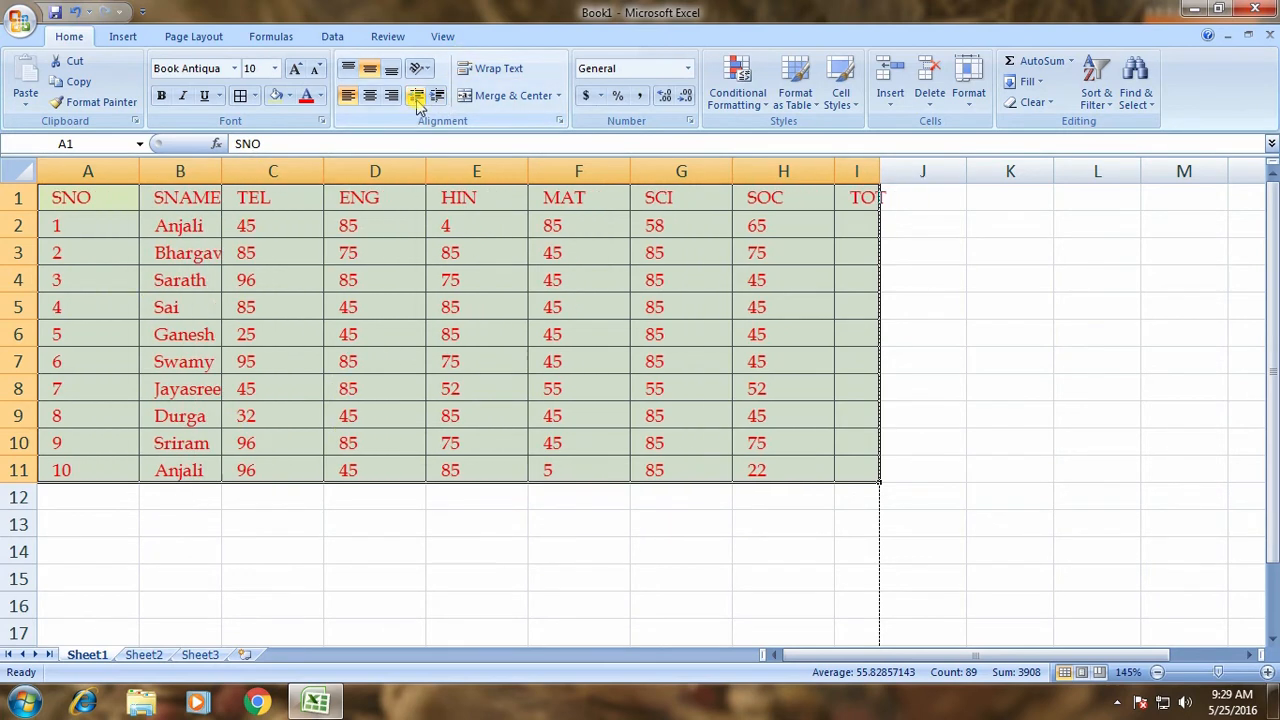
pyautogui.click(416, 95)
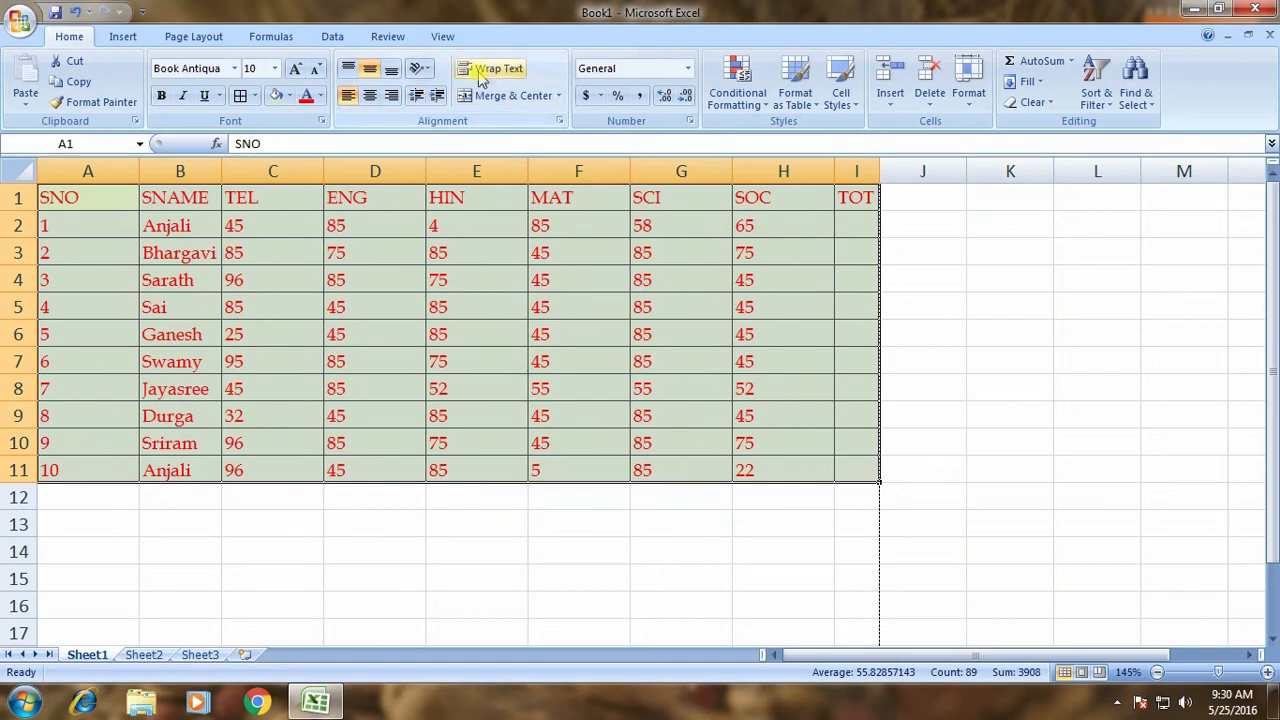
pyautogui.click(384, 513)
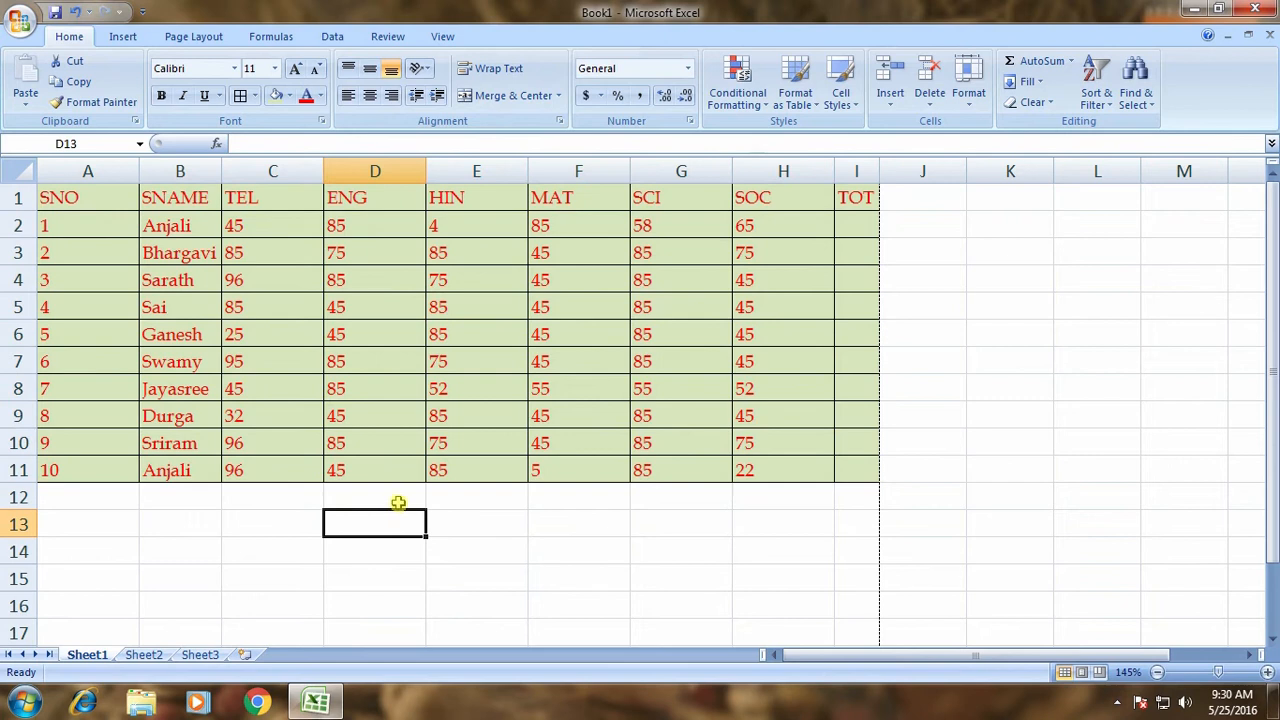
# Enter a person's long three-word full name in D13 and check it in the formula bar.
pyautogui.scroll(-2, 398, 502)
pyautogui.scroll(2, 398, 502)
pyautogui.scroll(-3, 520, 510)
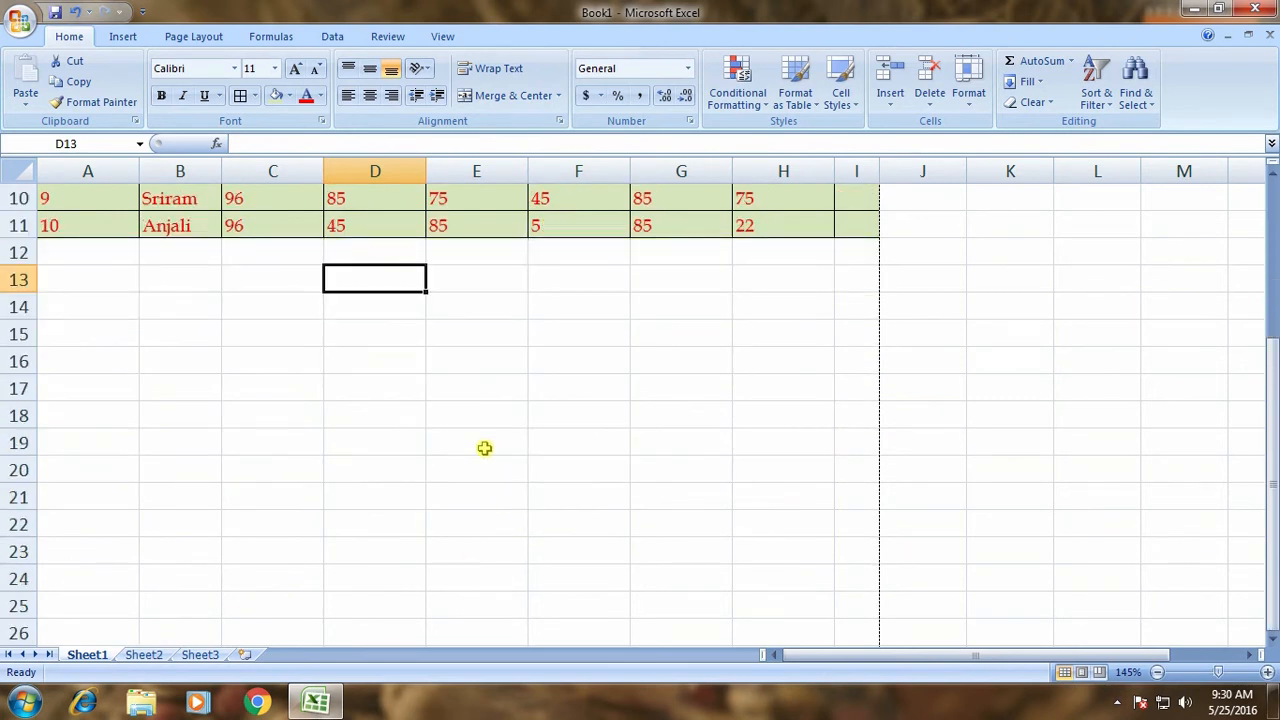
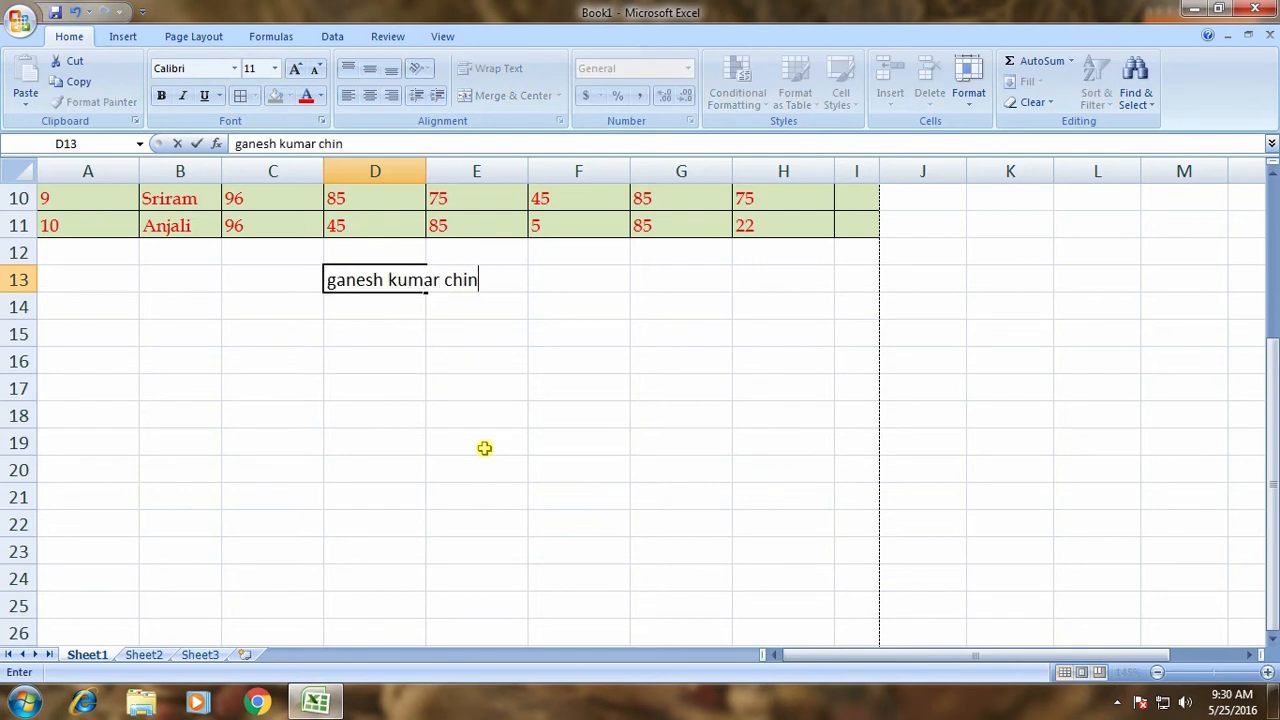
pyautogui.press('Return')
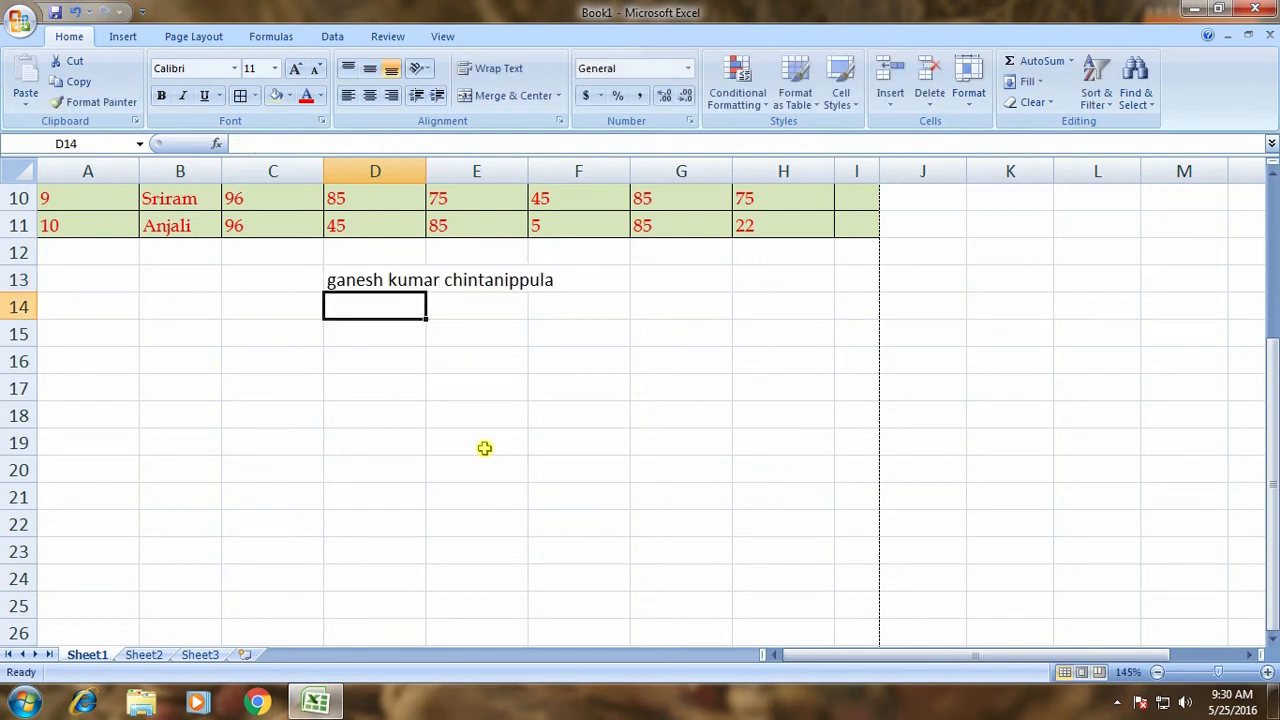
pyautogui.click(396, 279)
pyautogui.press('Right')
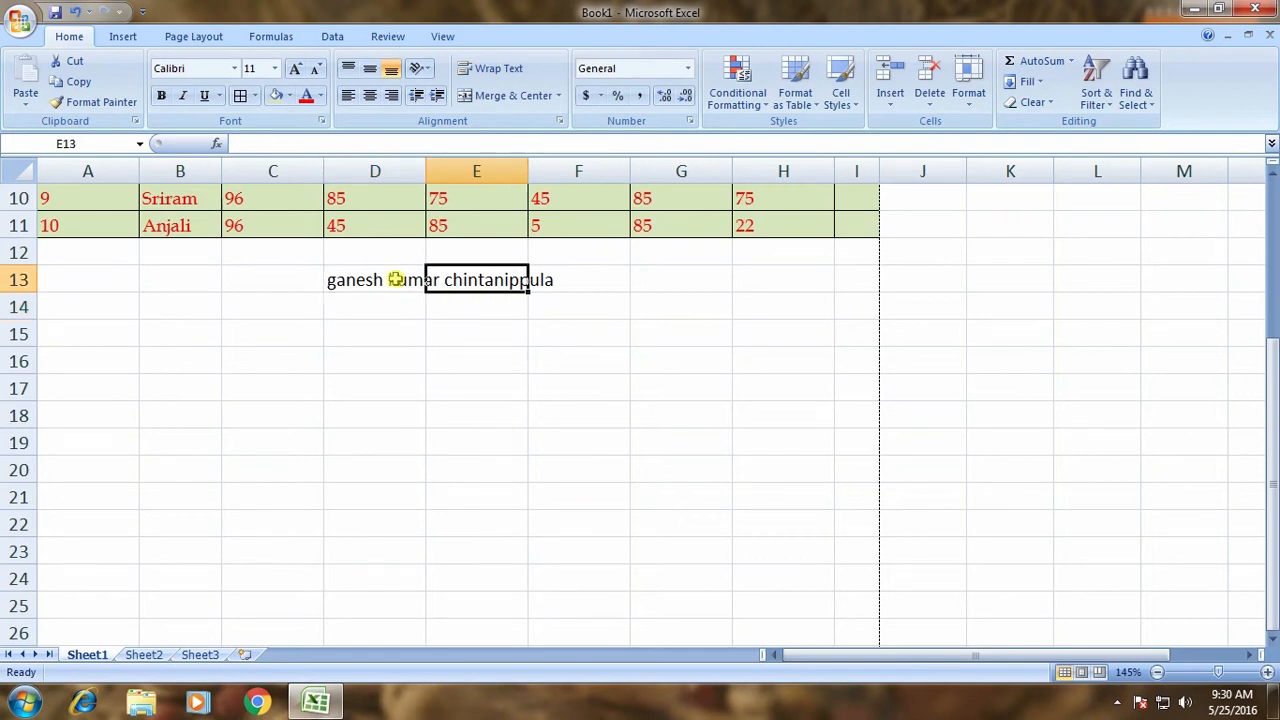
# Put 'marks' in E13 and two more people's names in F13 and G13.
pyautogui.write('marks')
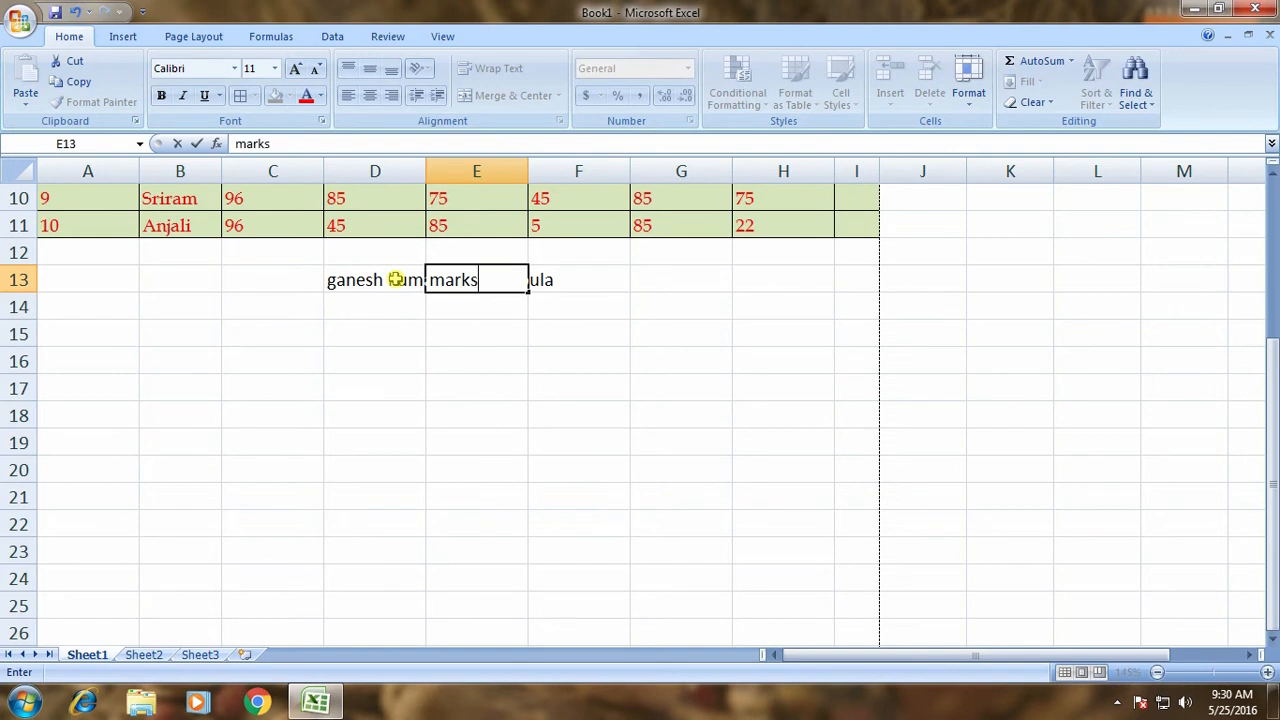
pyautogui.press('Right')
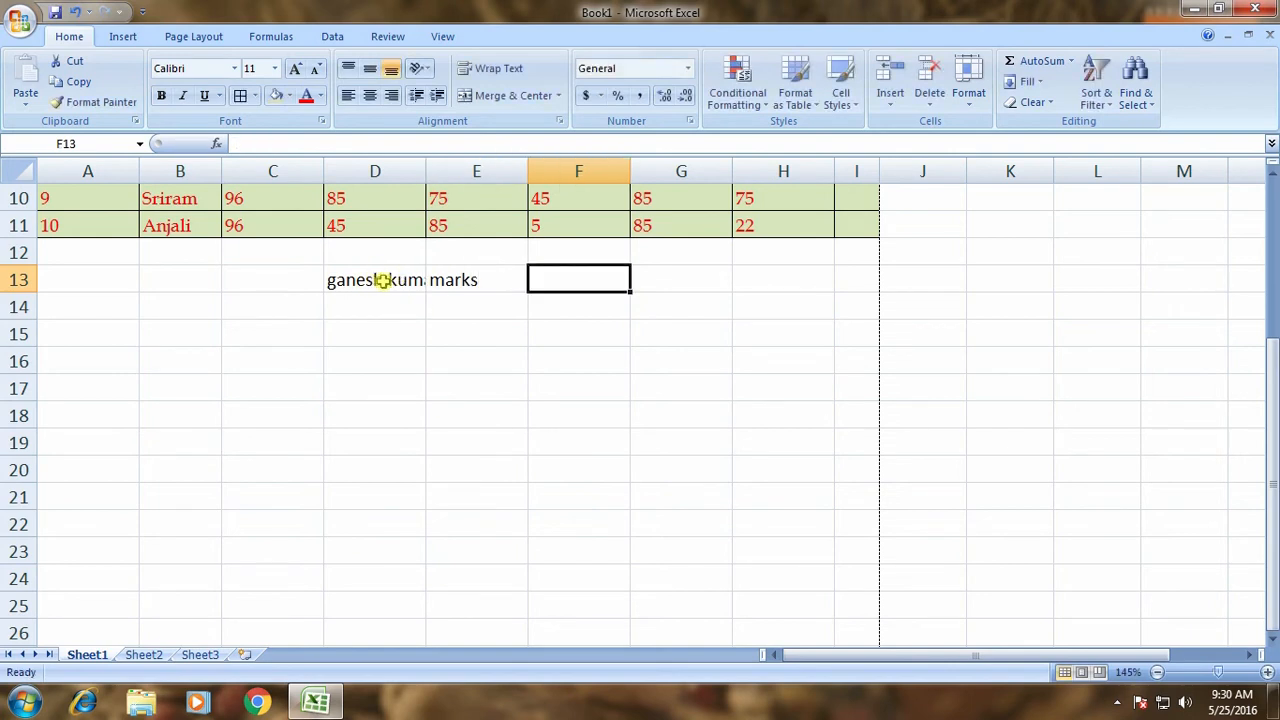
pyautogui.click(462, 281)
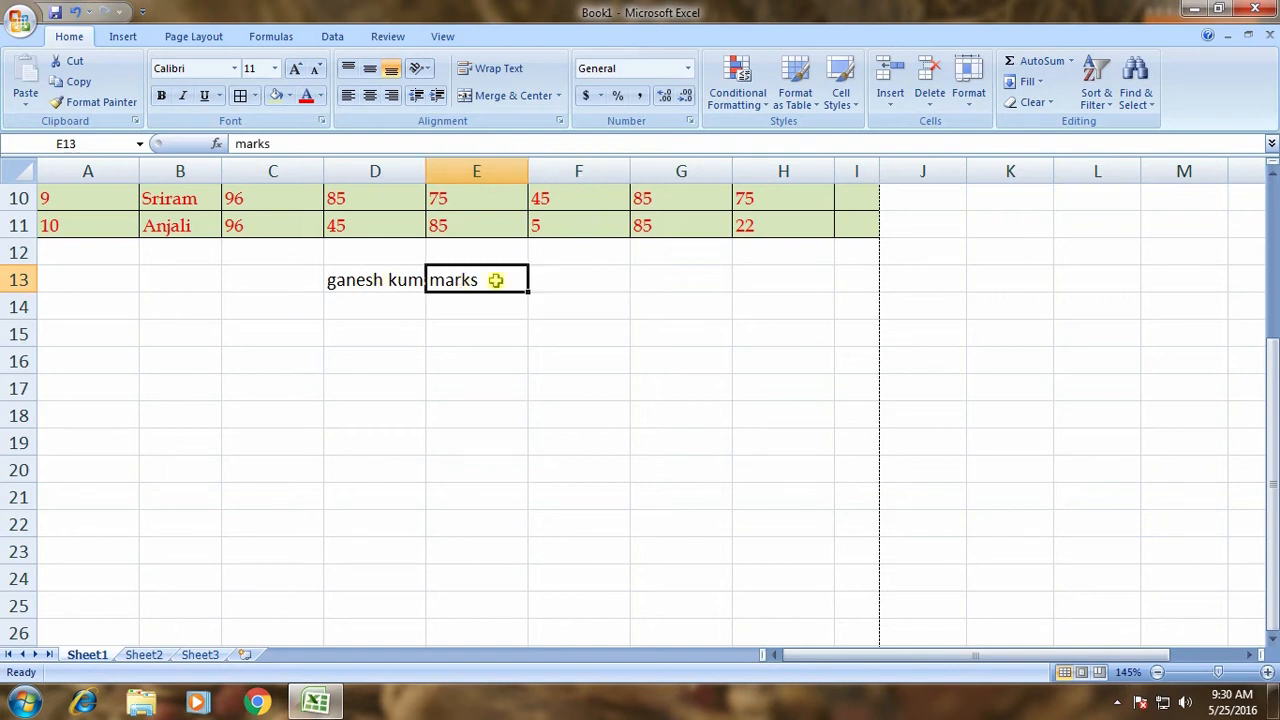
pyautogui.click(560, 289)
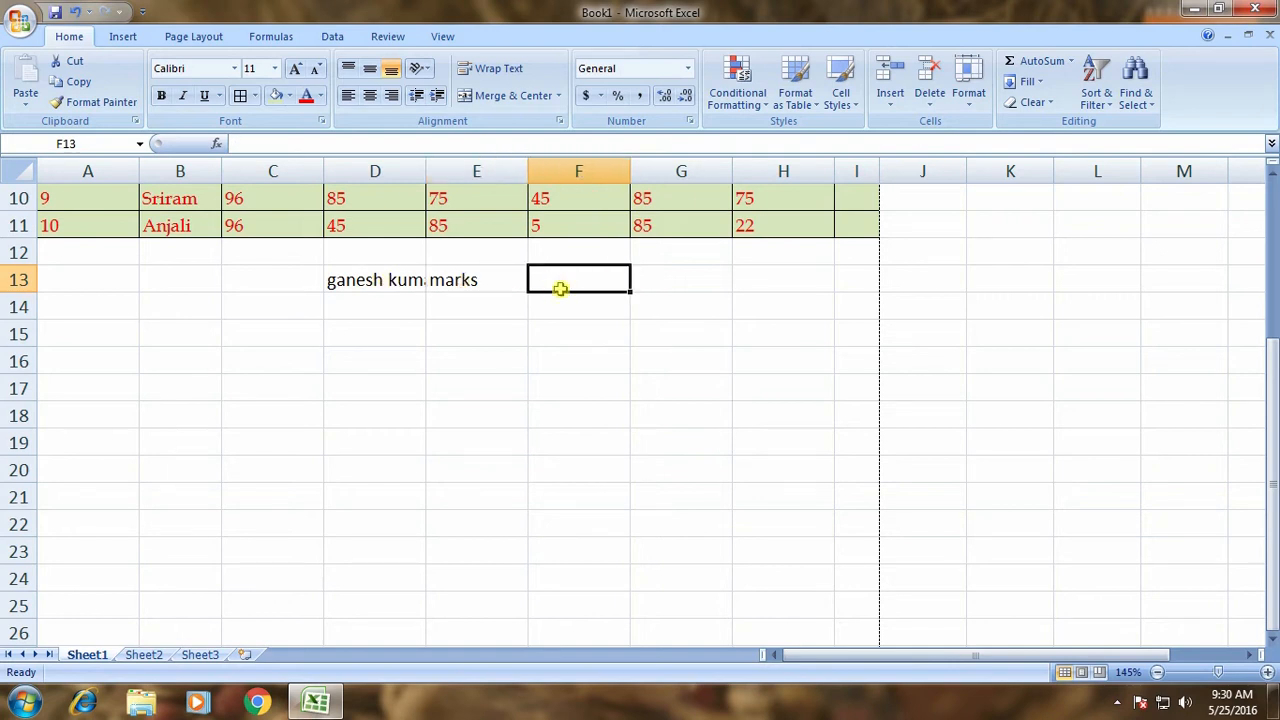
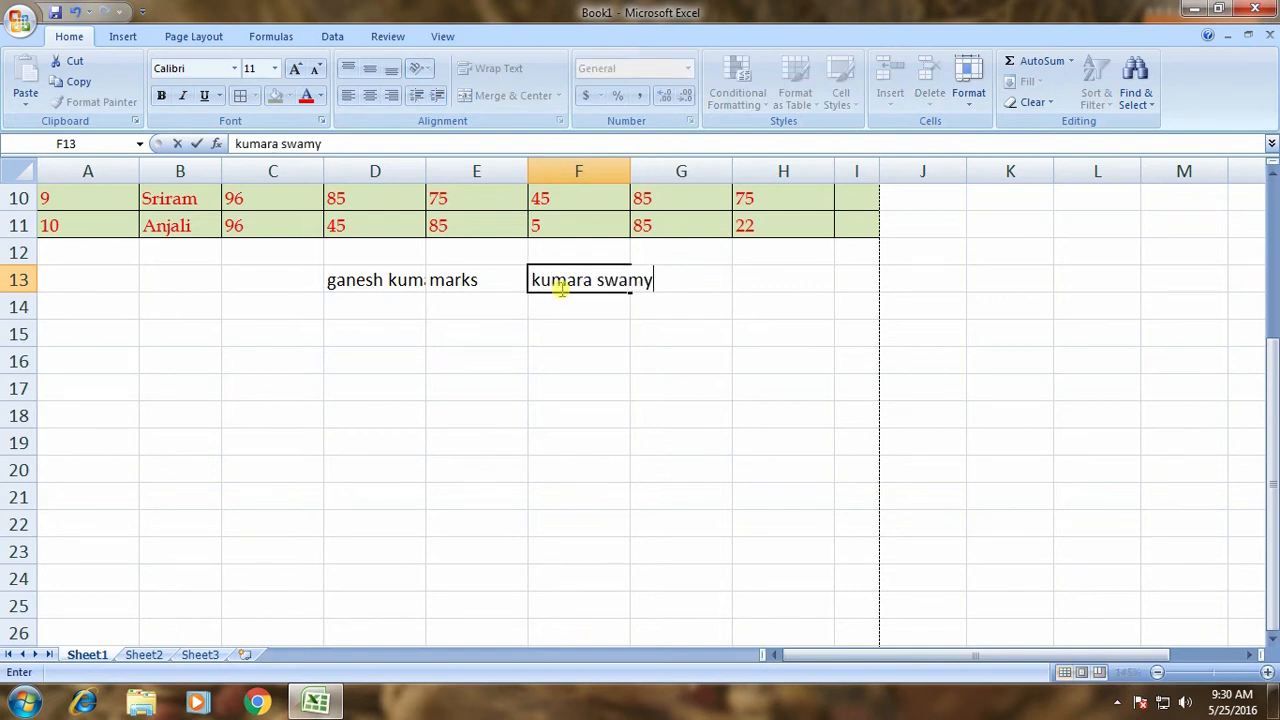
pyautogui.press('Tab')
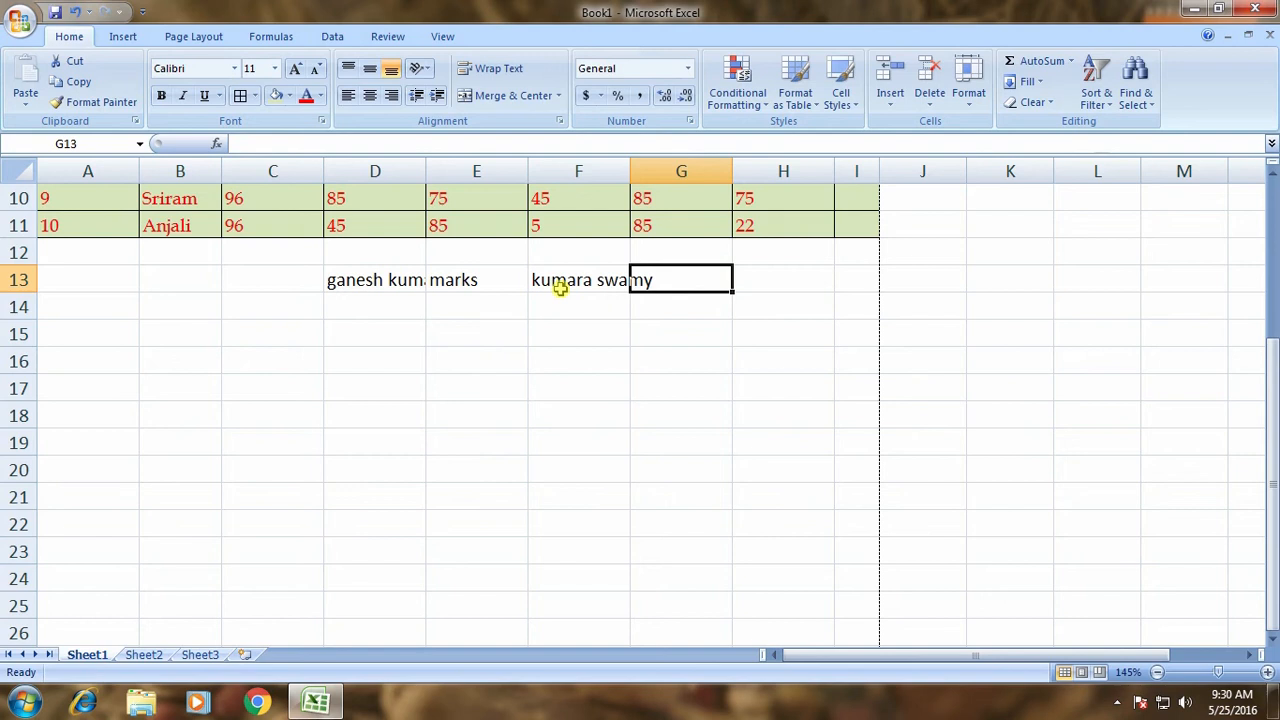
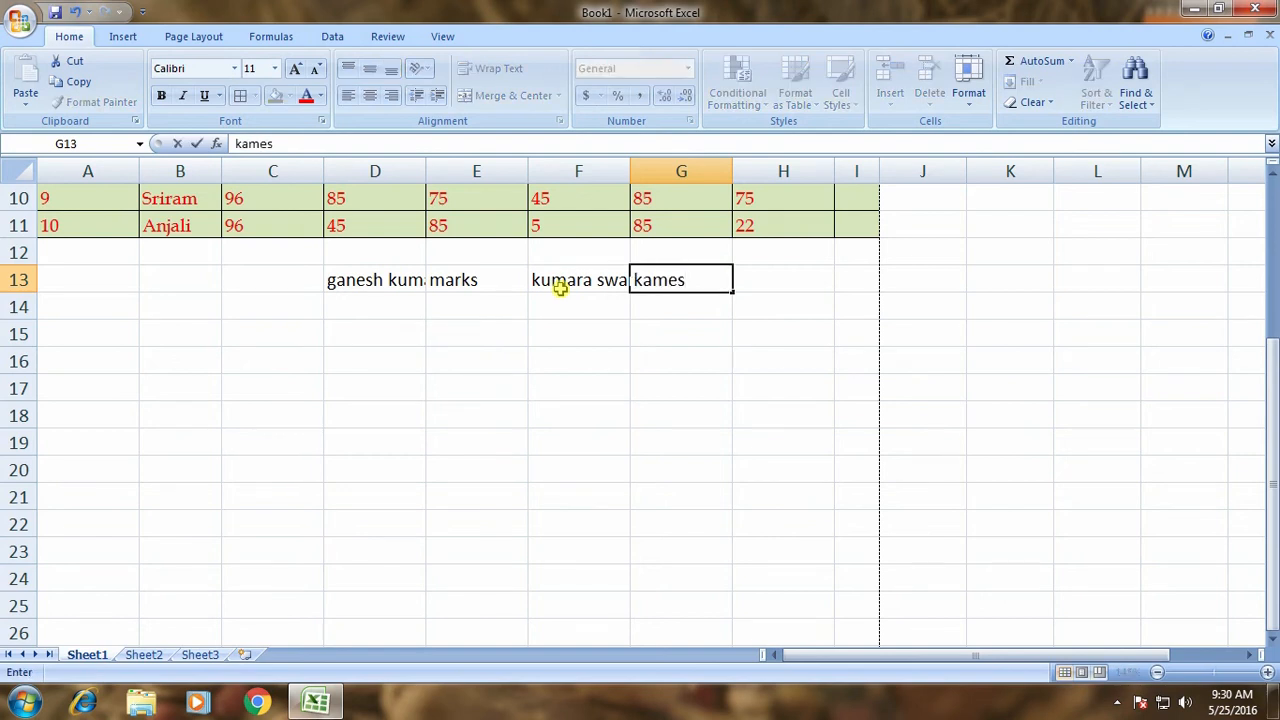
pyautogui.press('Return')
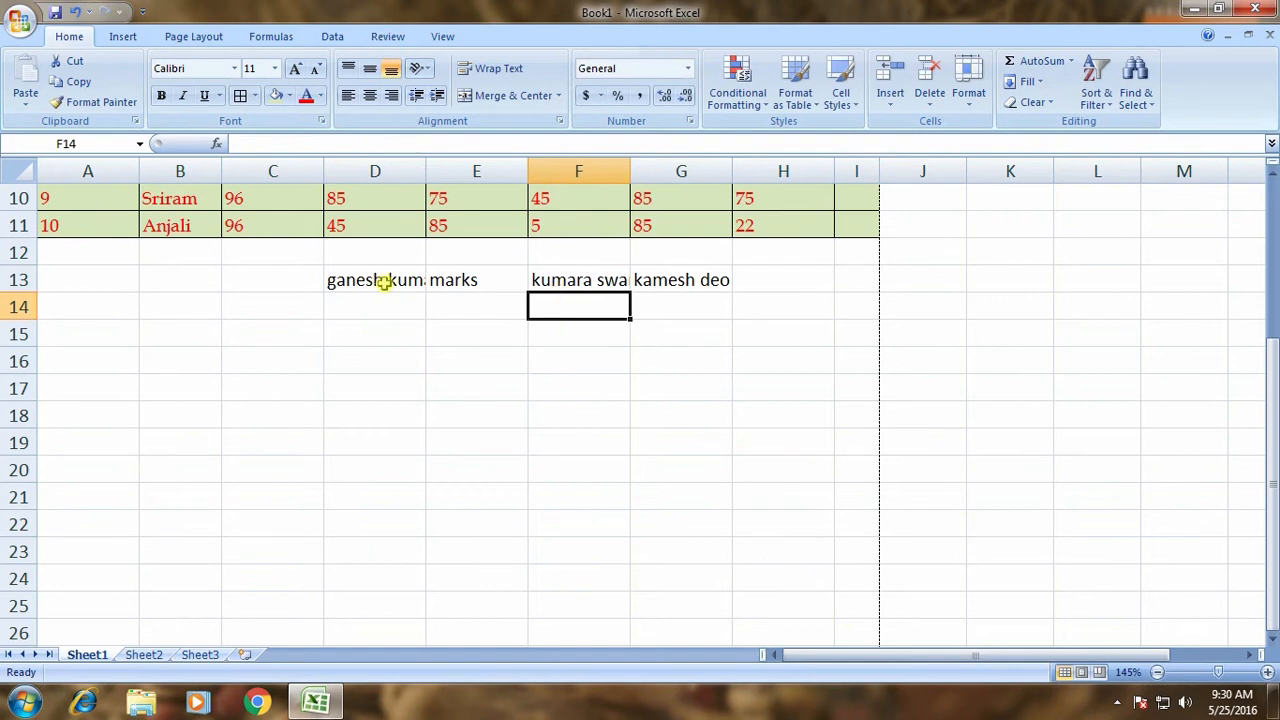
# Inspect the full contents of D13, E13 and F13 in the formula bar.
pyautogui.click(384, 283)
pyautogui.click(463, 282)
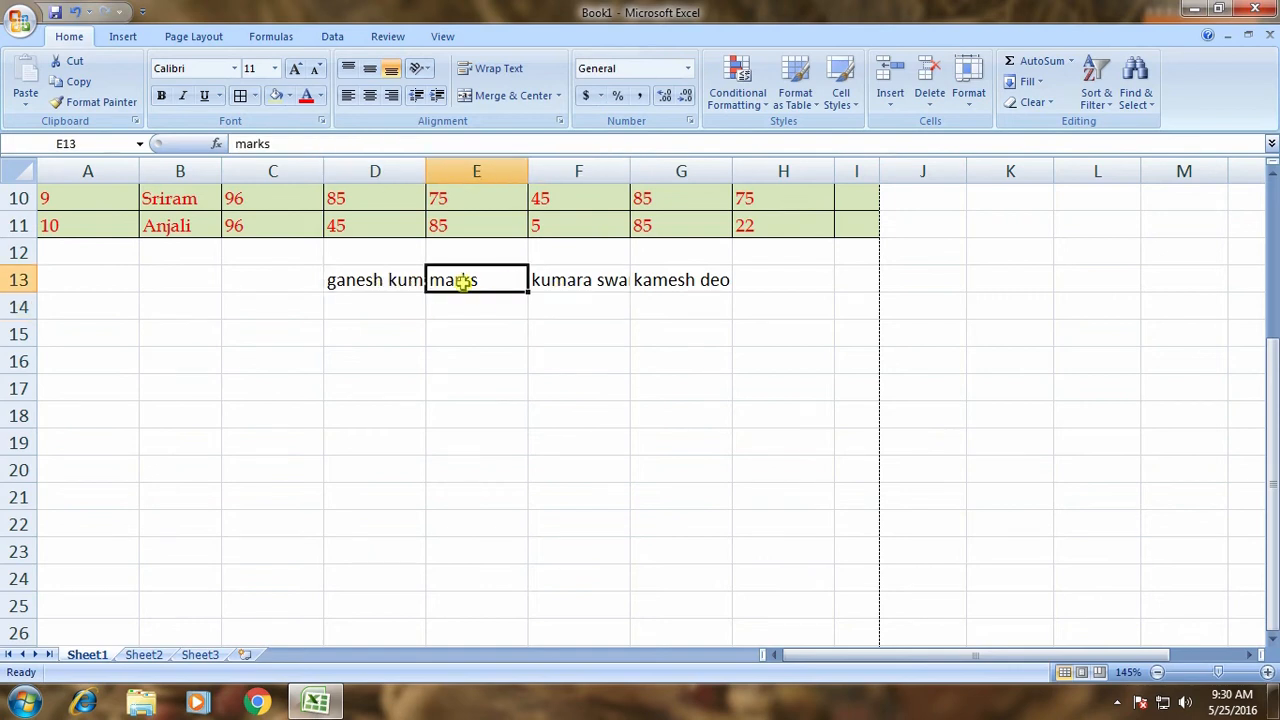
pyautogui.click(579, 286)
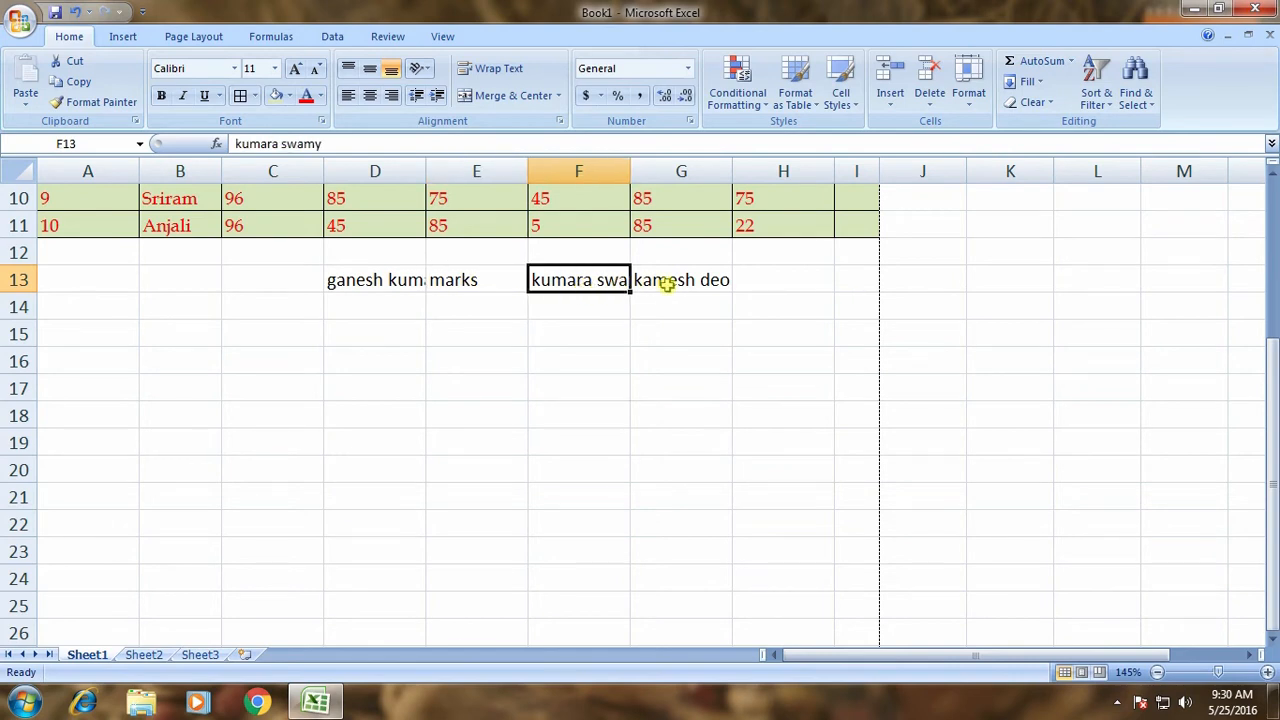
pyautogui.click(398, 281)
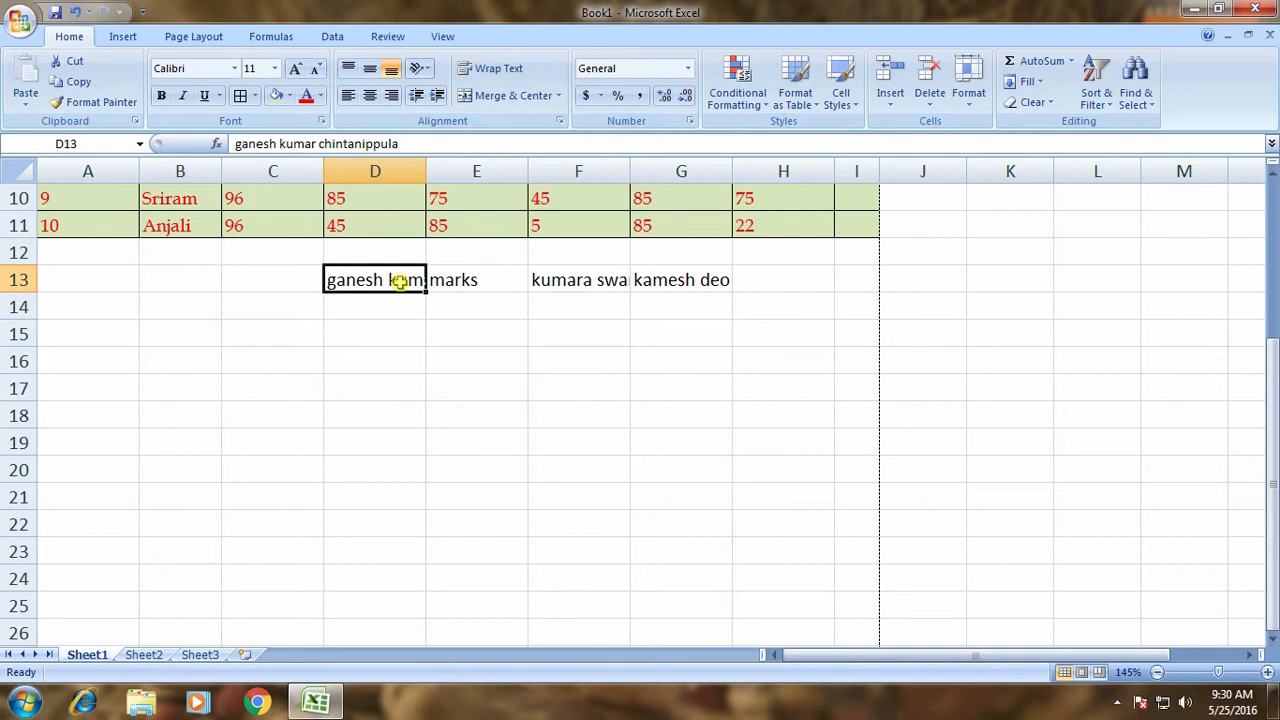
# Toggle Wrap Text on D13 and off again, then AutoFit column D to the long name.
pyautogui.click(503, 70)
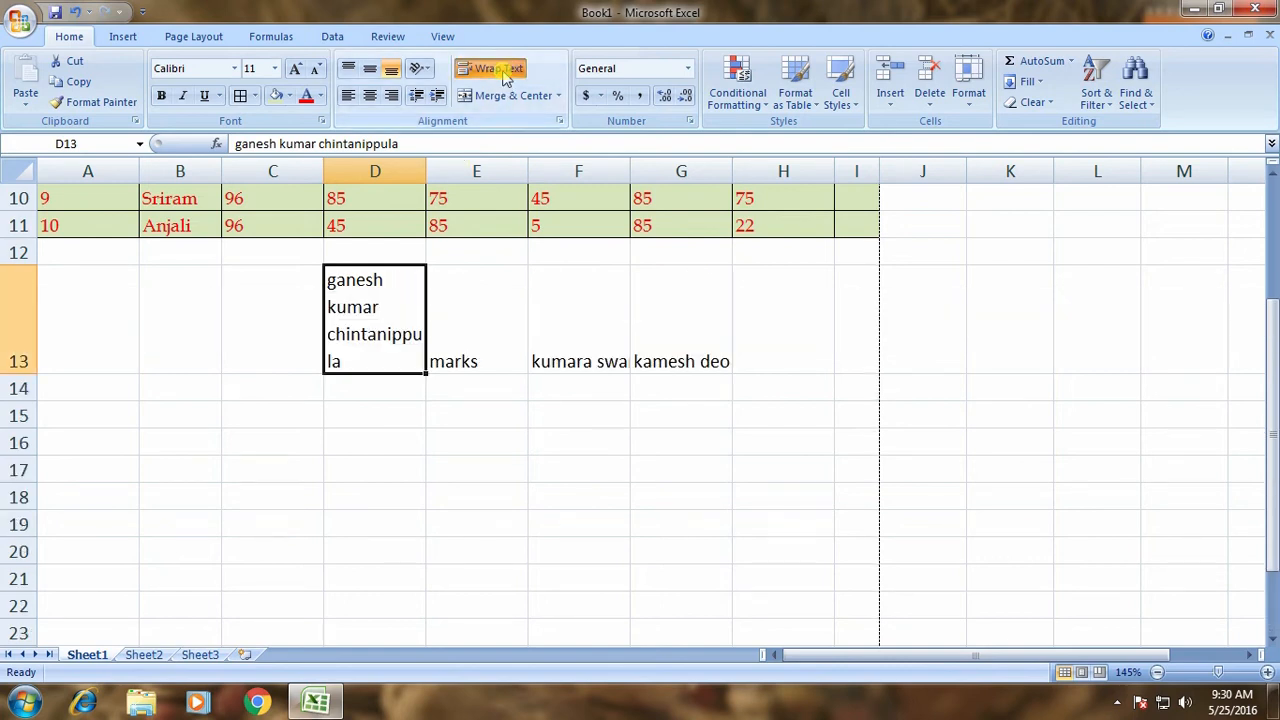
pyautogui.click(503, 70)
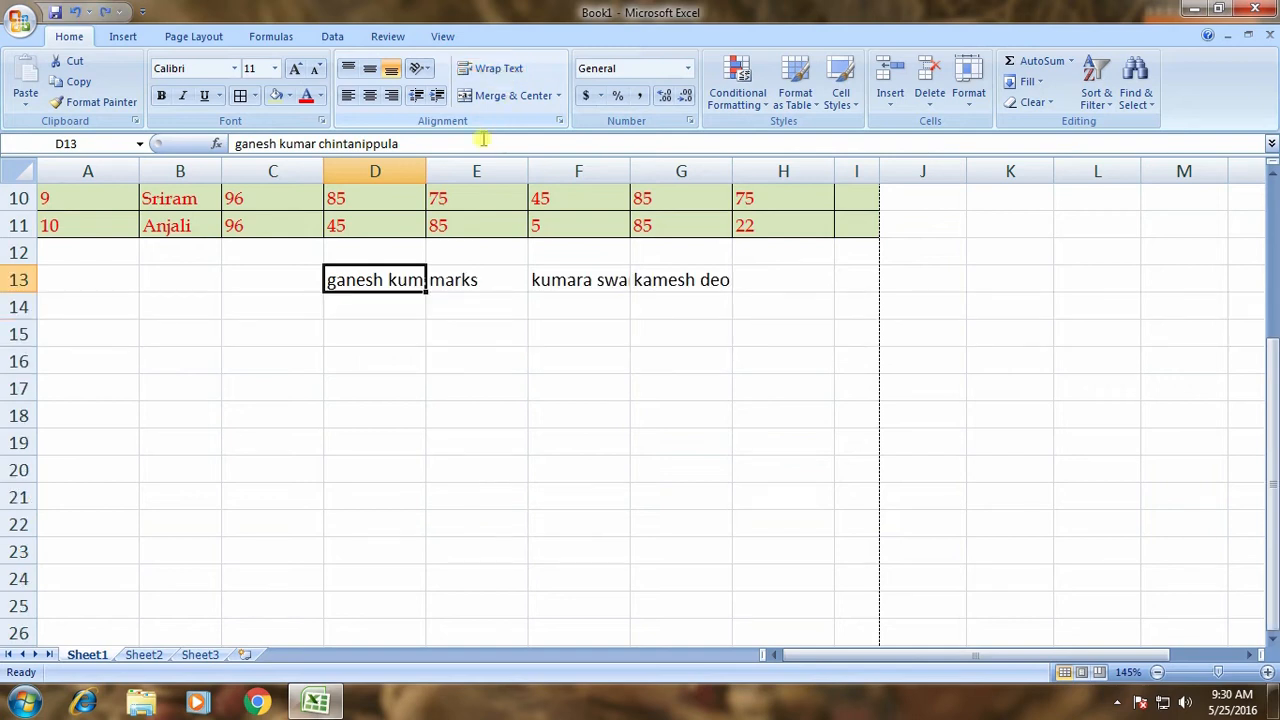
pyautogui.click(445, 322)
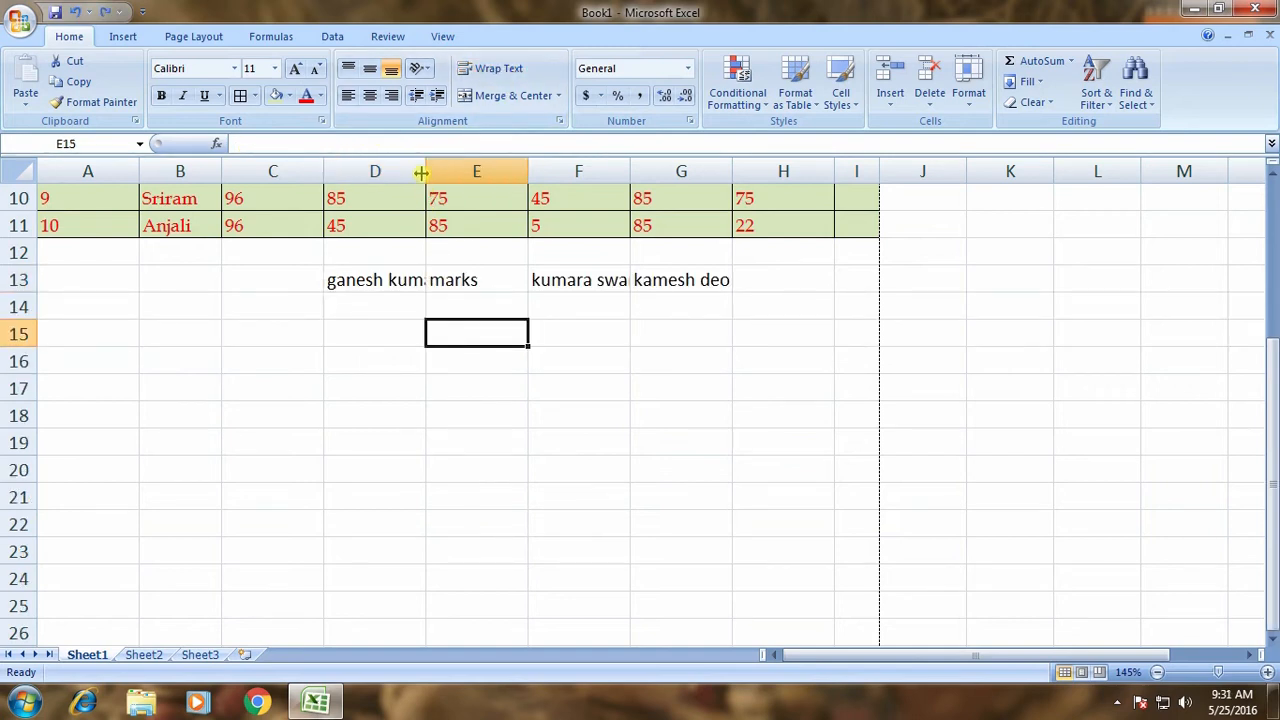
pyautogui.doubleClick(427, 171)
pyautogui.click(451, 328)
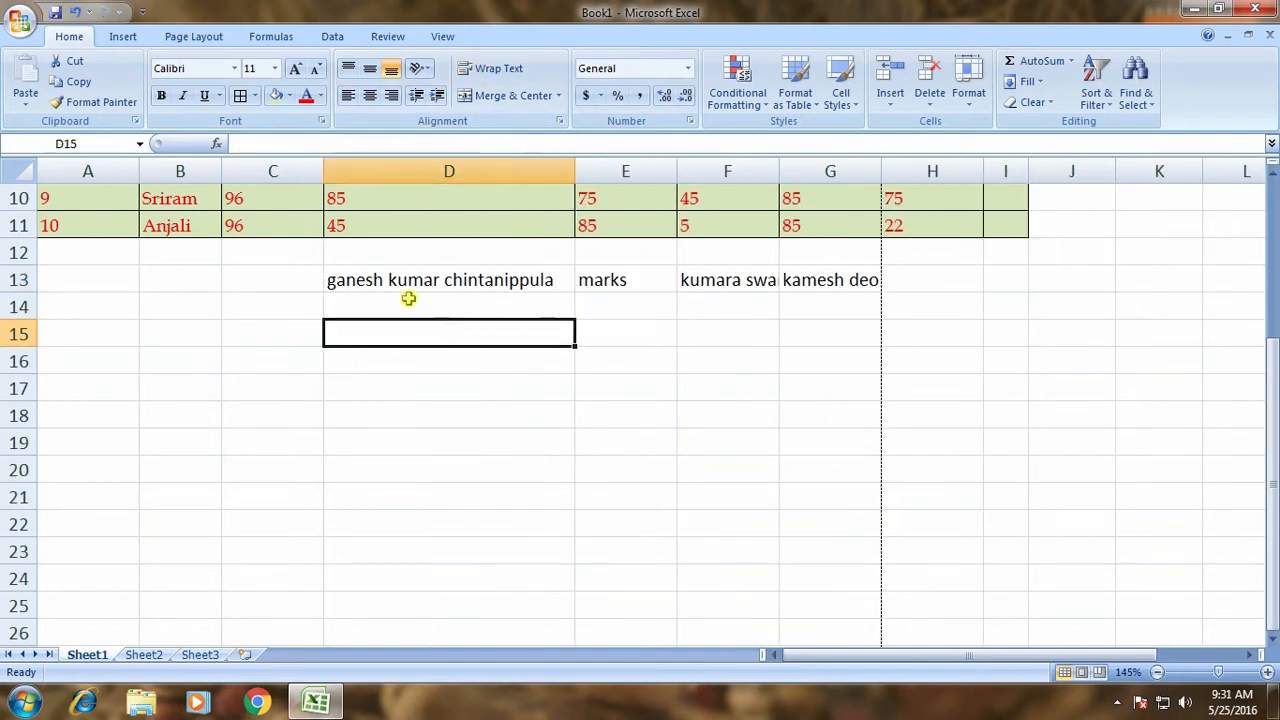
pyautogui.click(395, 280)
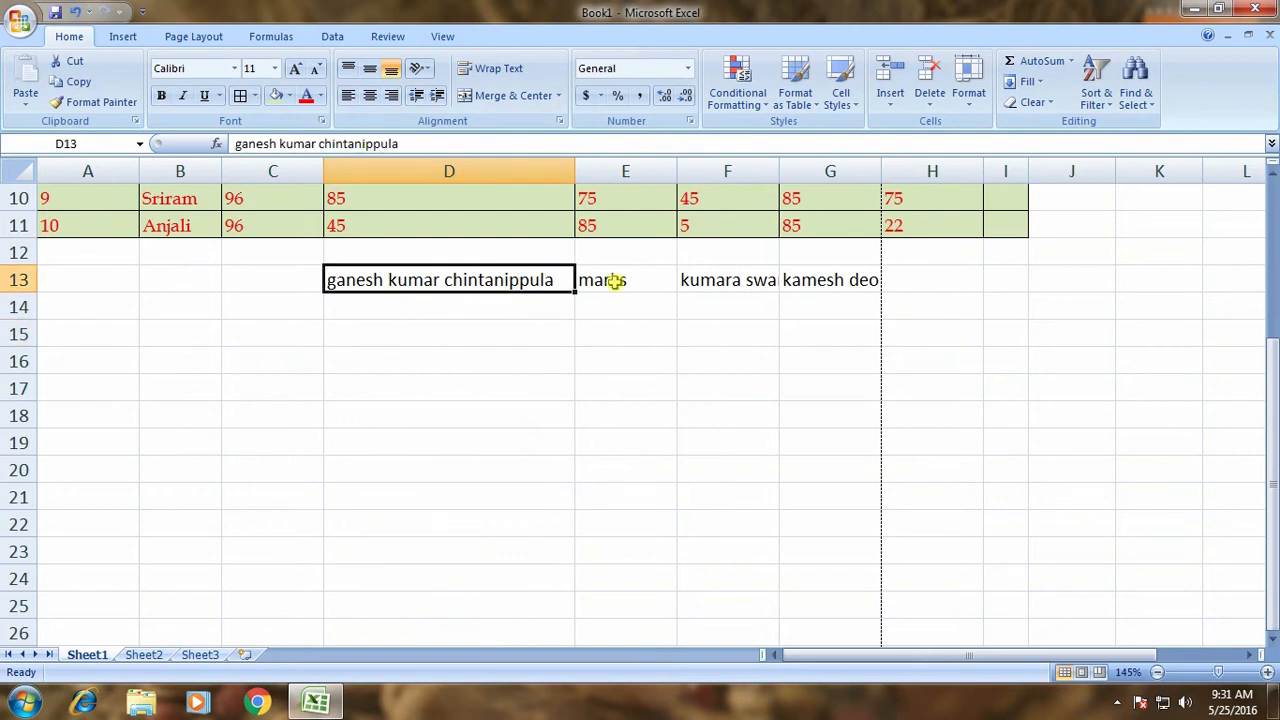
# Undo the column D widening so the long name in D13 is cut off again.
pyautogui.scroll(3, 536, 293)
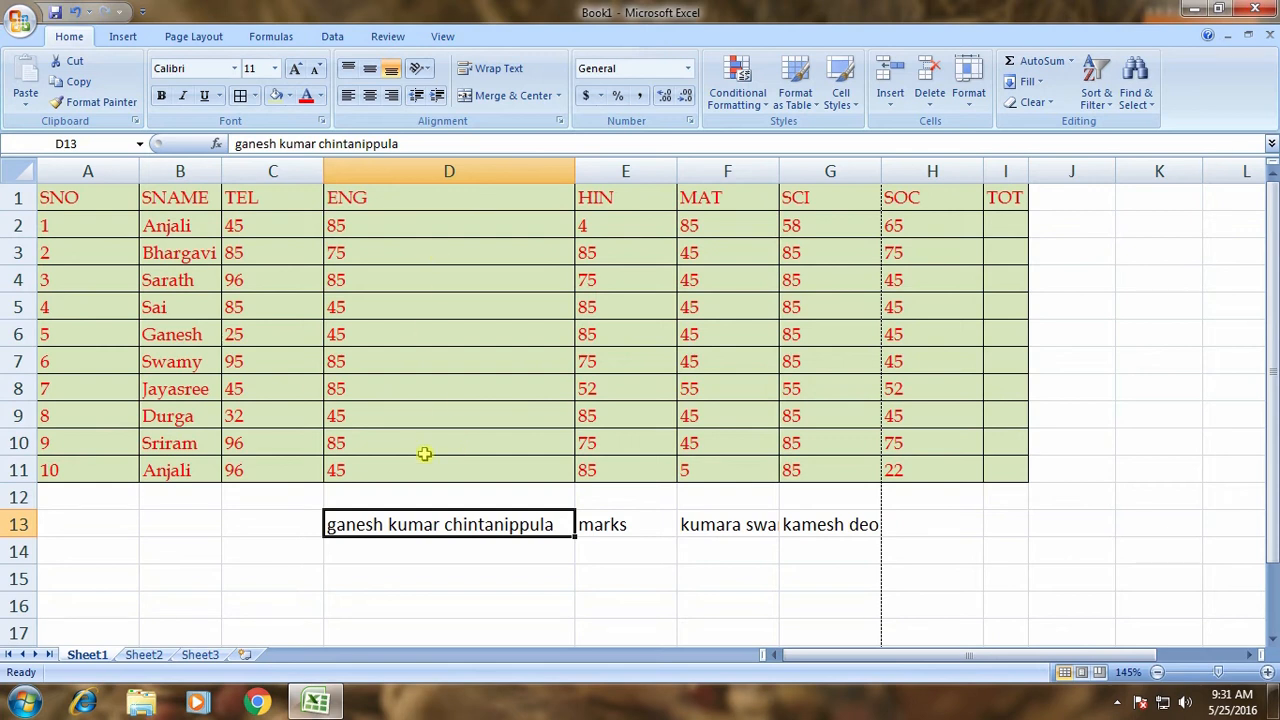
pyautogui.moveTo(423, 197); pyautogui.dragTo(408, 517)
pyautogui.click(386, 505)
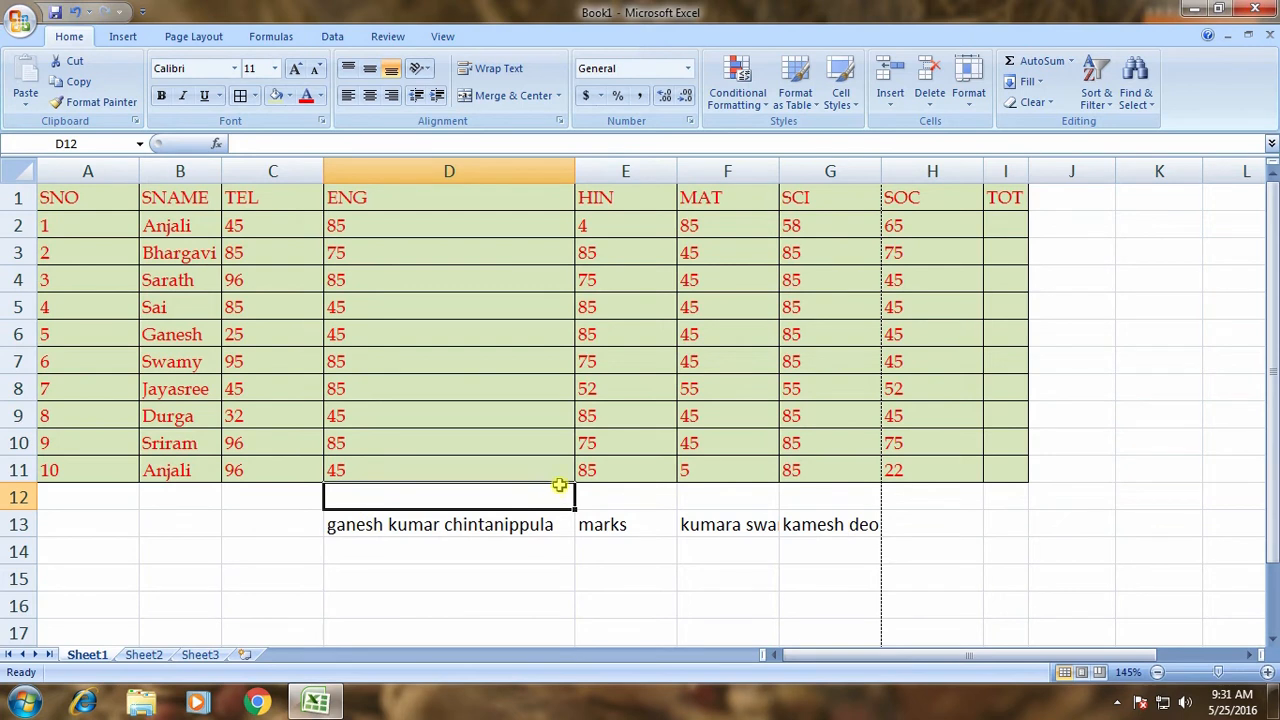
pyautogui.click(525, 530)
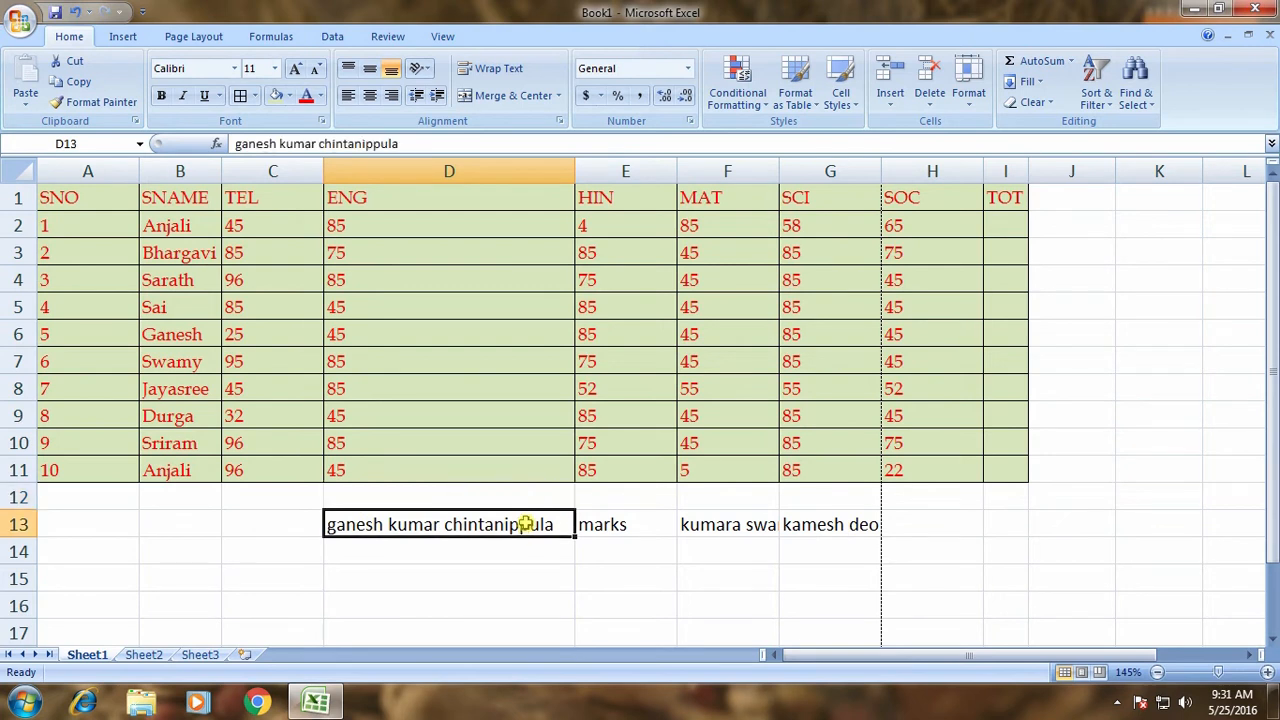
pyautogui.hotkey('ctrl', 'z')
pyautogui.click(372, 512)
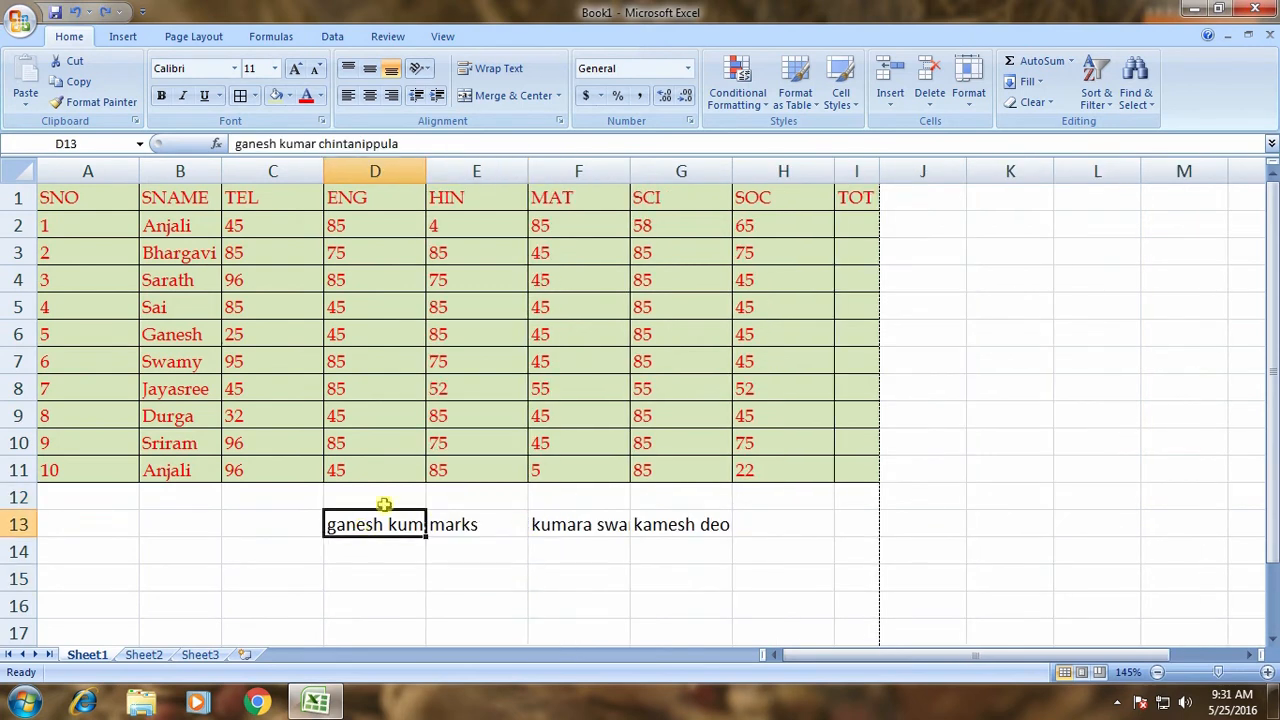
# Wrap the D13 name onto four lines and repeat the name in D14 via AutoComplete.
pyautogui.click(497, 72)
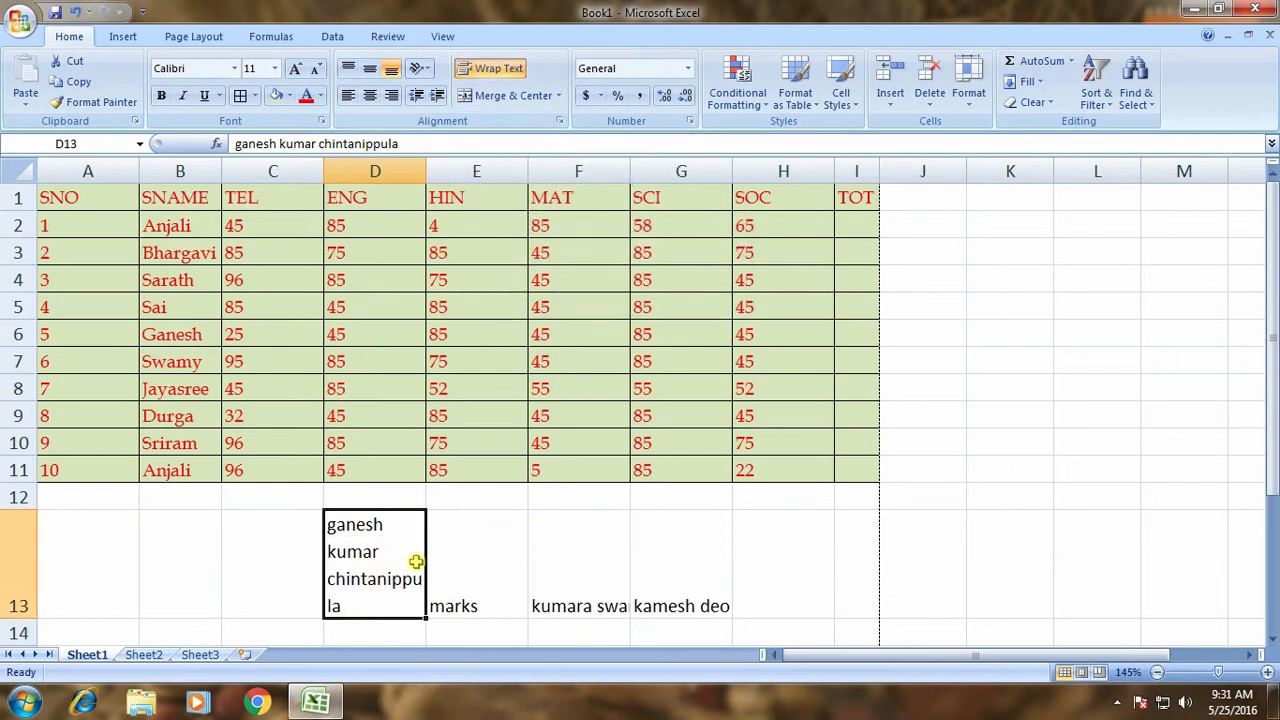
pyautogui.scroll(-3, 414, 560)
pyautogui.click(356, 393)
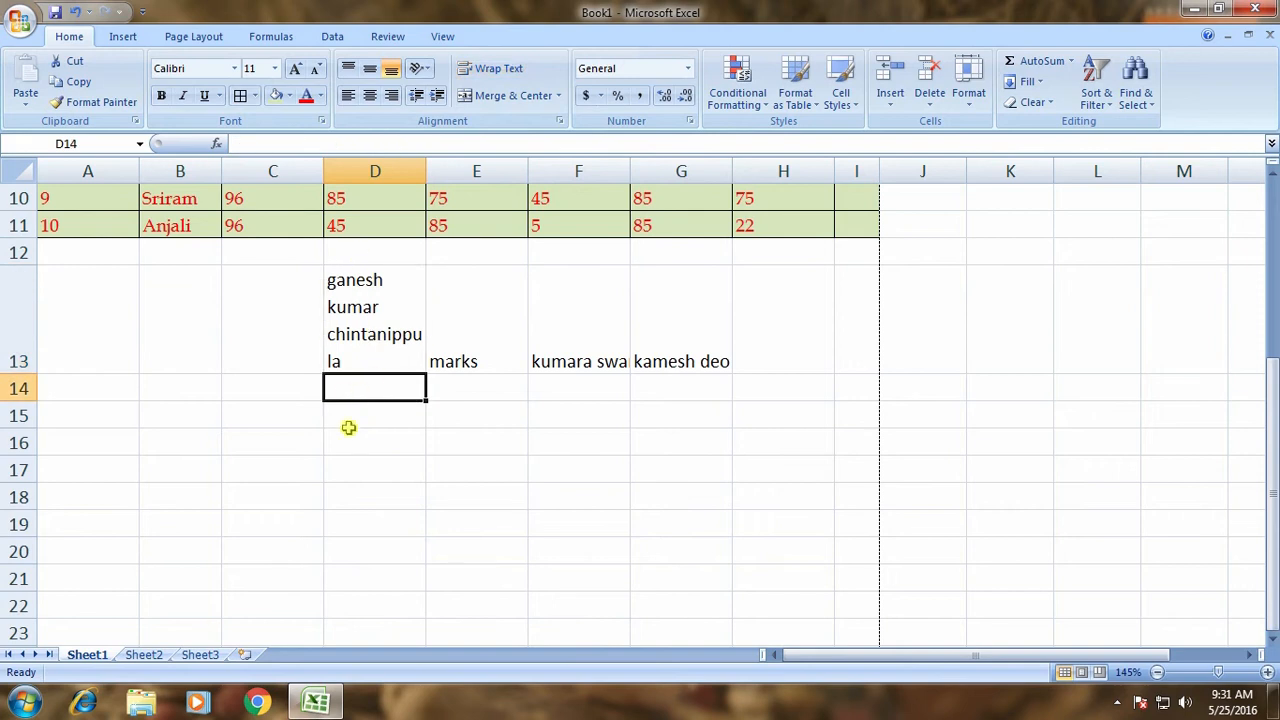
pyautogui.write('ganesh')
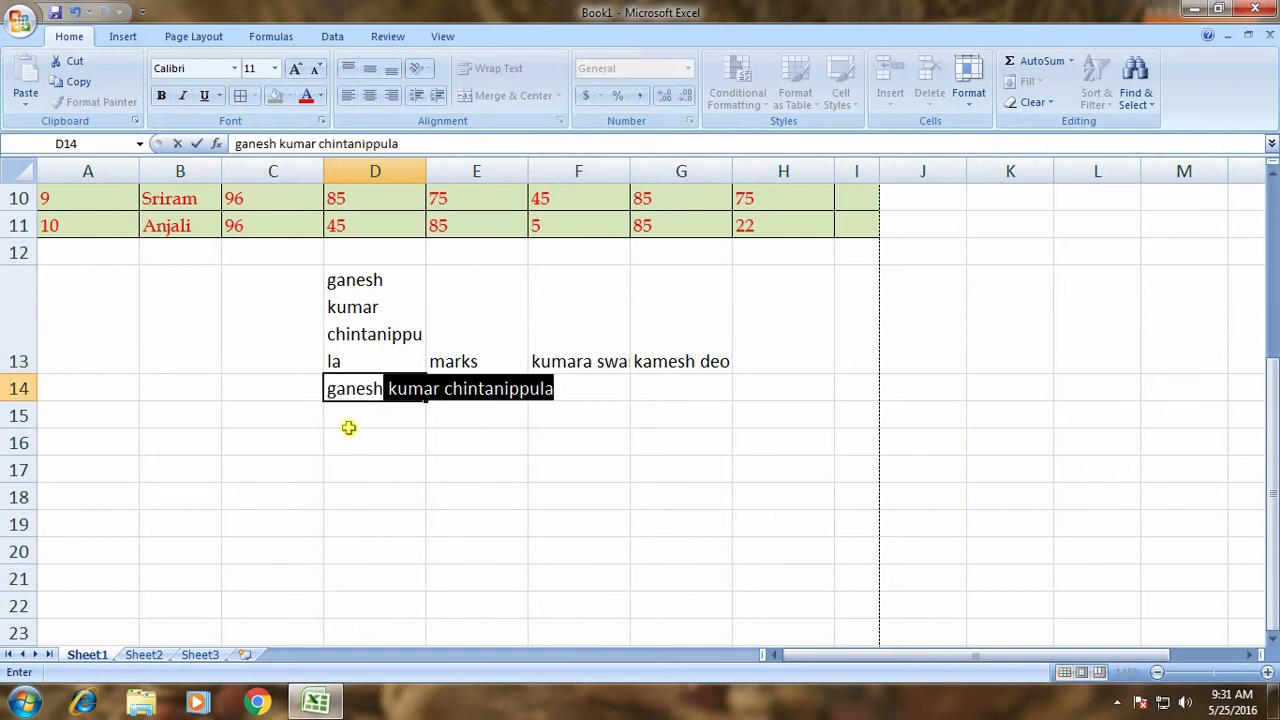
pyautogui.press('Return')
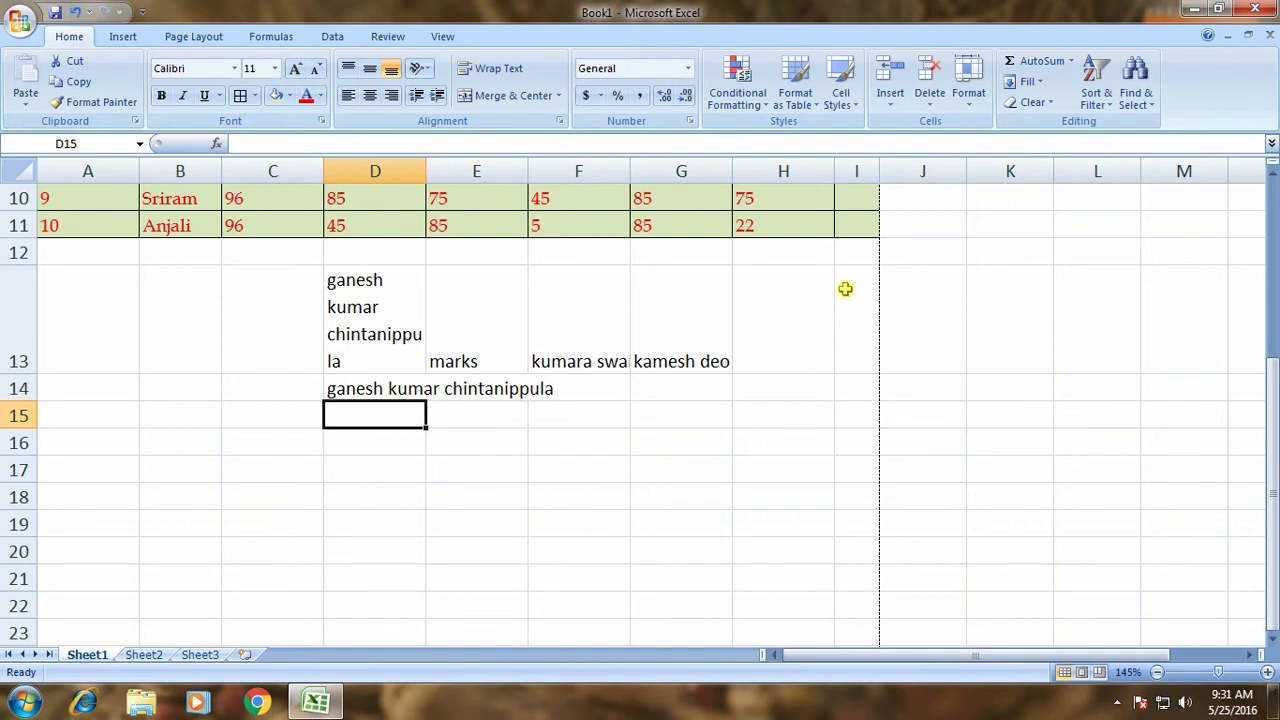
# Enter a person's first name in K14.
pyautogui.click(1038, 399)
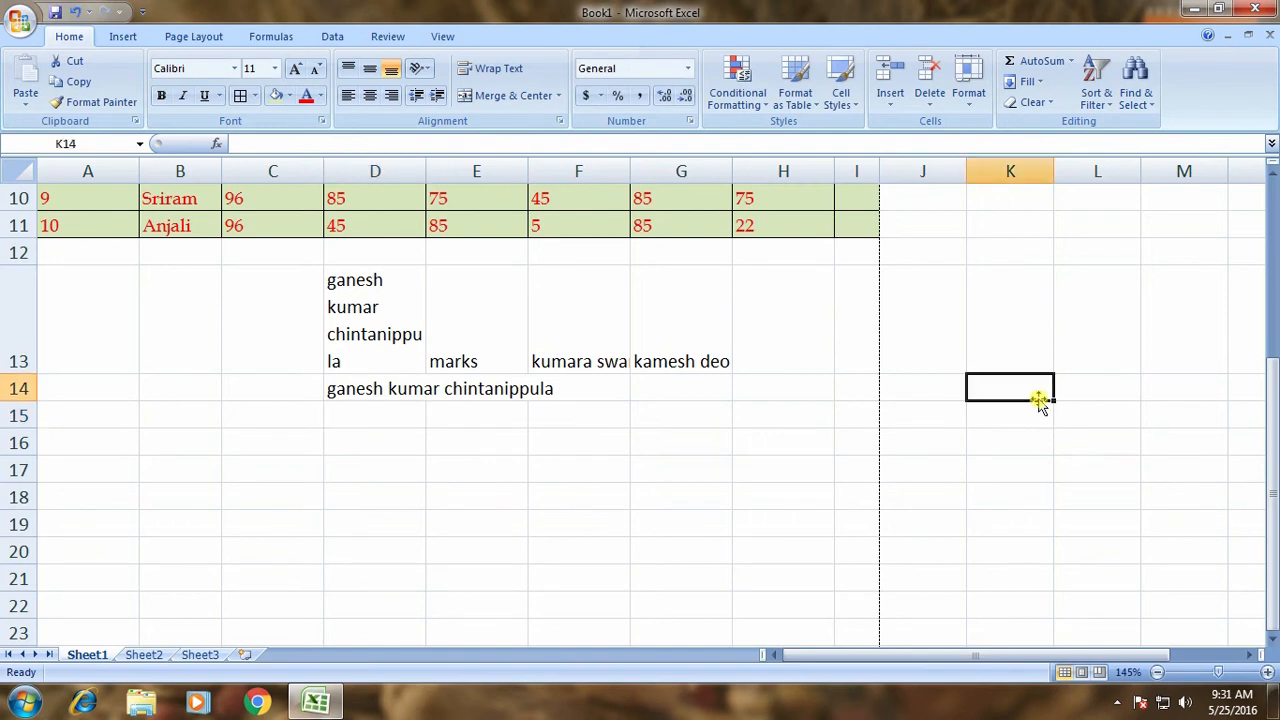
pyautogui.write('santosh')
pyautogui.press('Return')
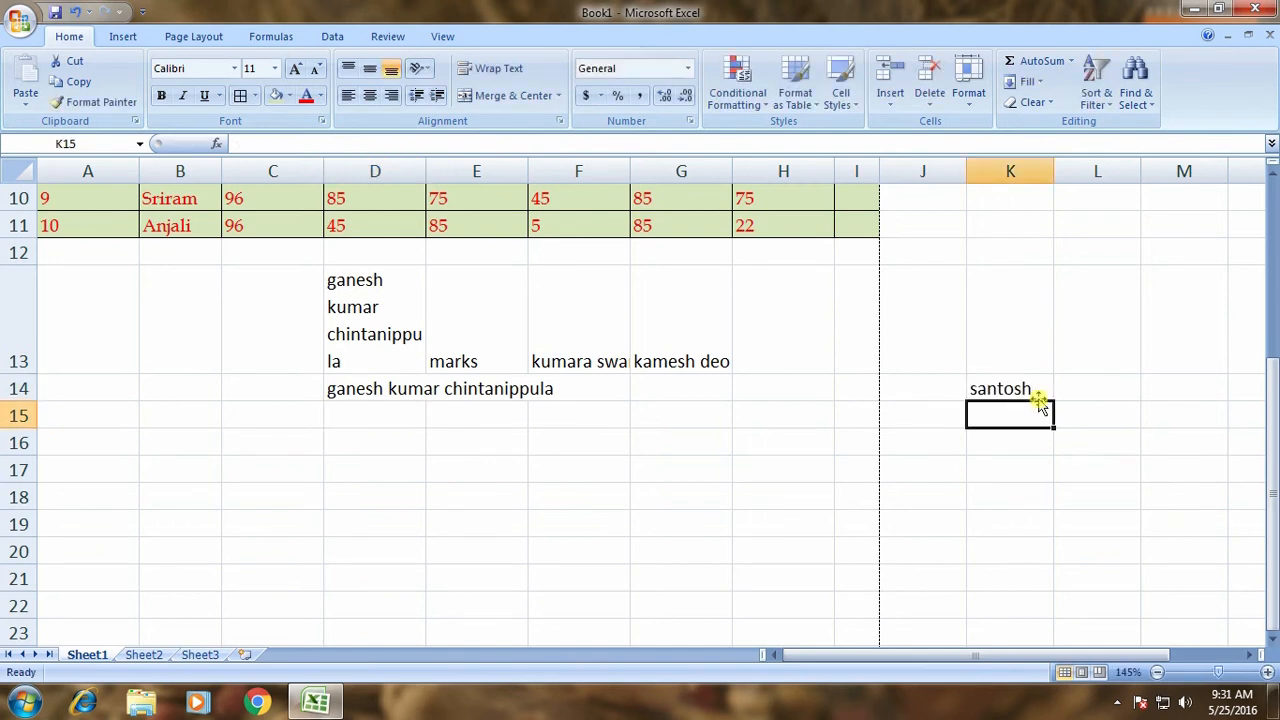
pyautogui.click(1035, 385)
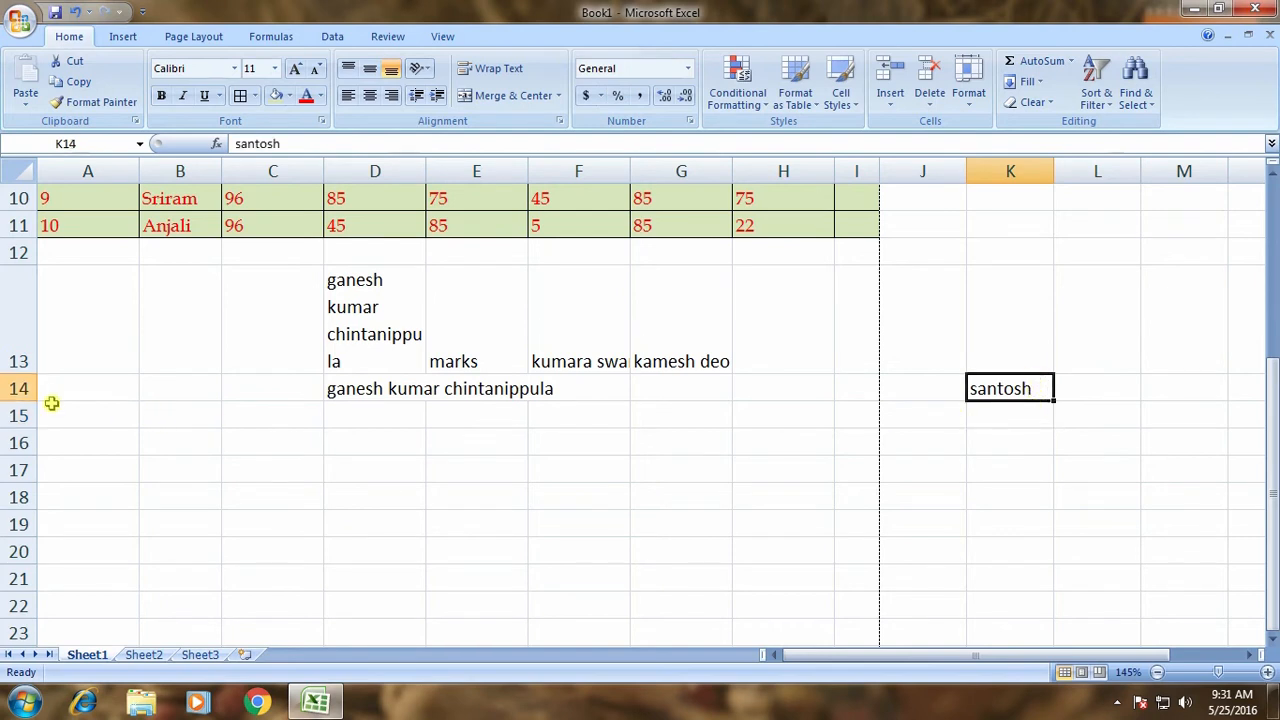
# Make row 14 taller, to a height of 91.50.
pyautogui.moveTo(18, 402); pyautogui.dragTo(8, 538)
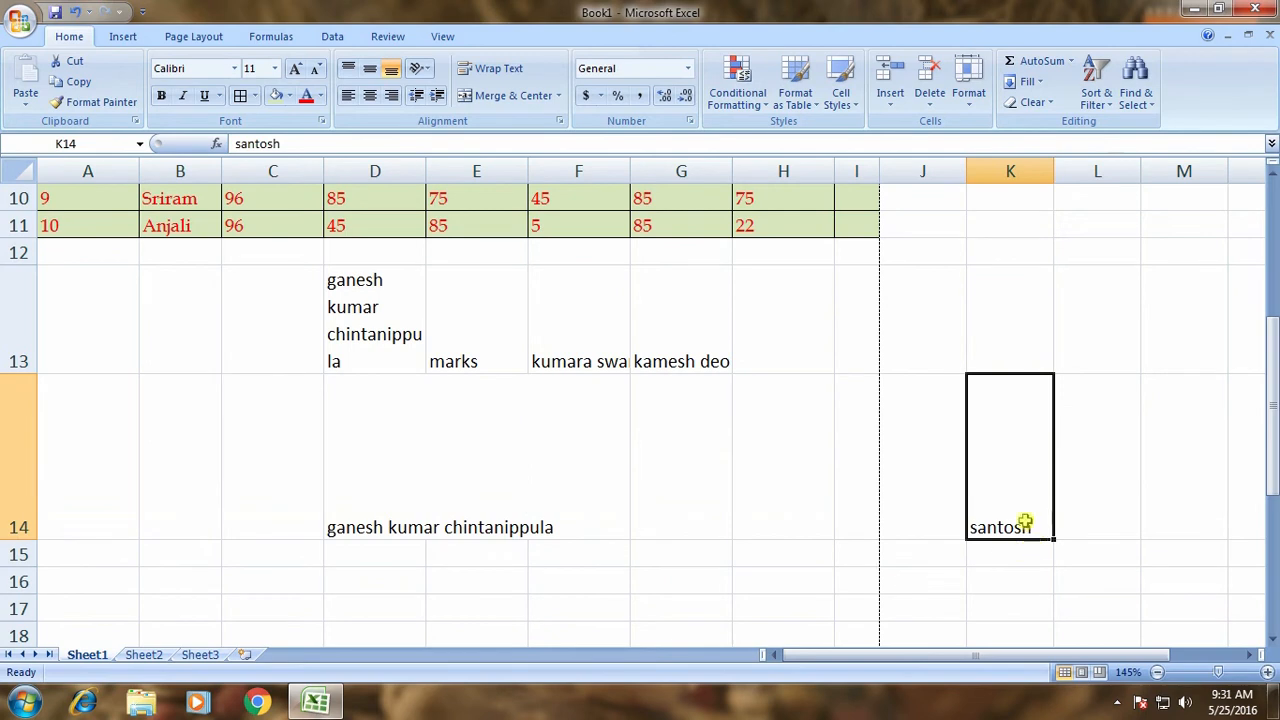
pyautogui.doubleClick(1029, 528)
pyautogui.press('Return')
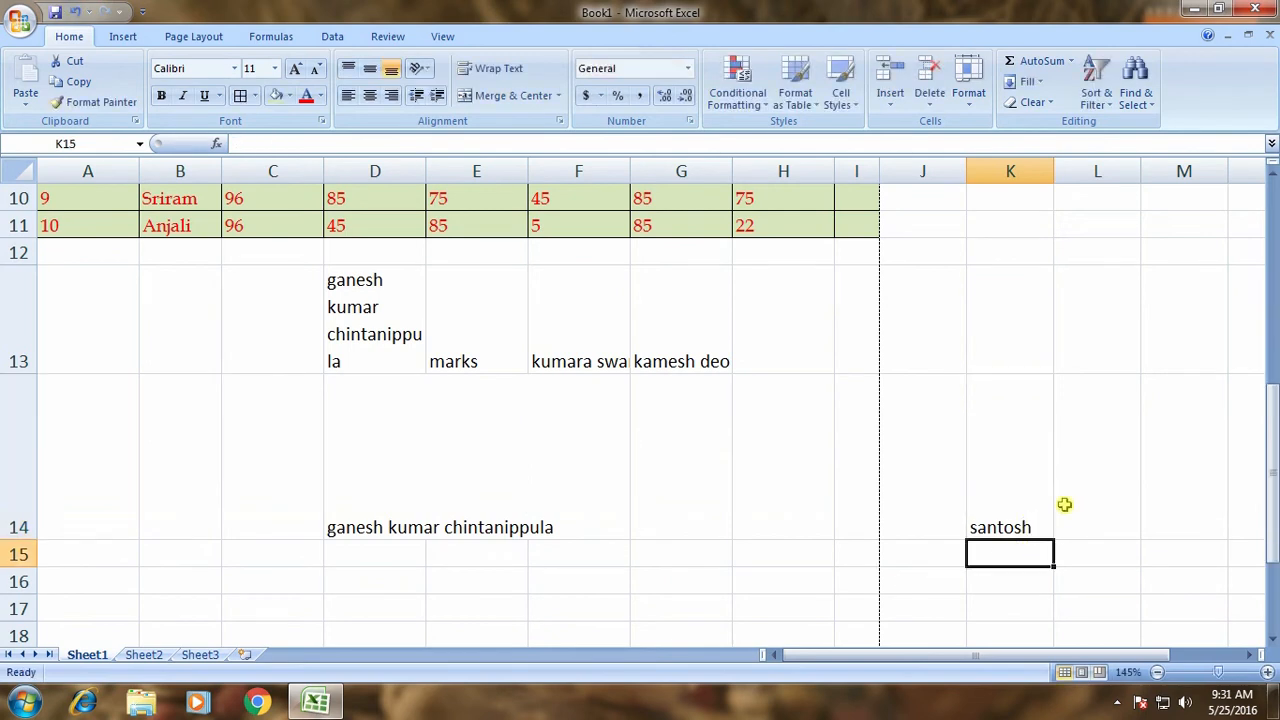
pyautogui.click(1024, 529)
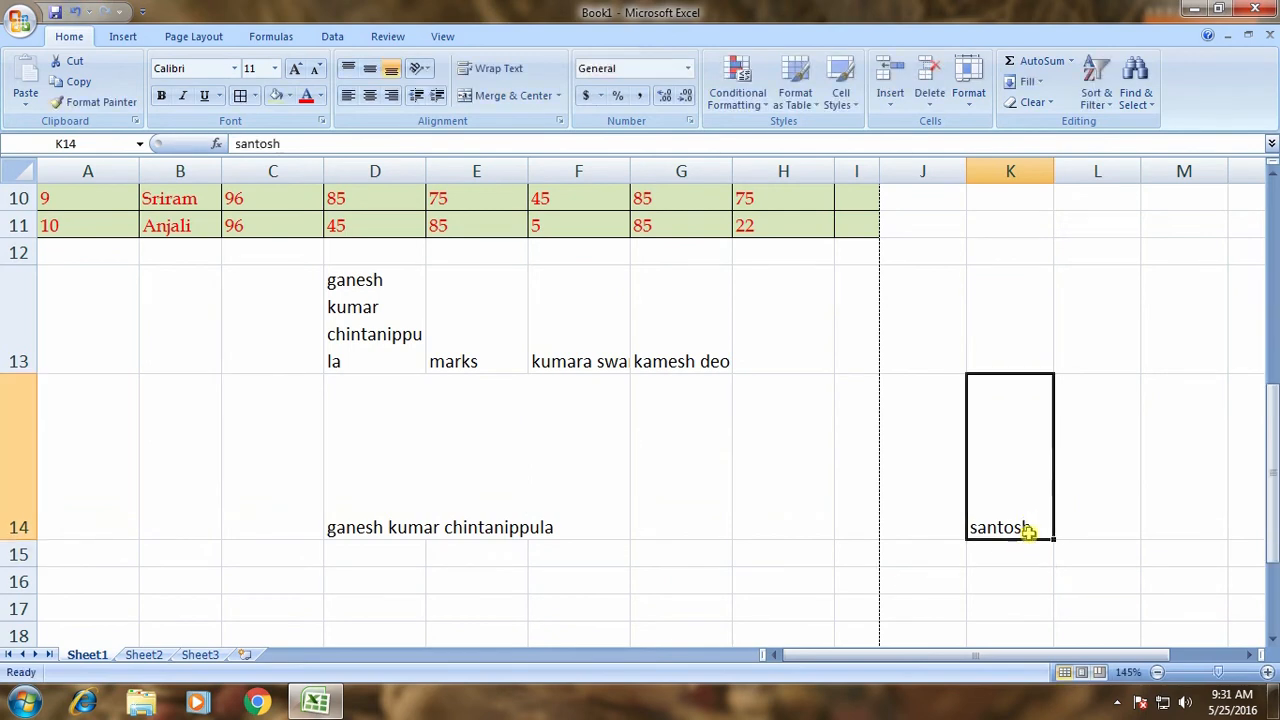
pyautogui.doubleClick(388, 283)
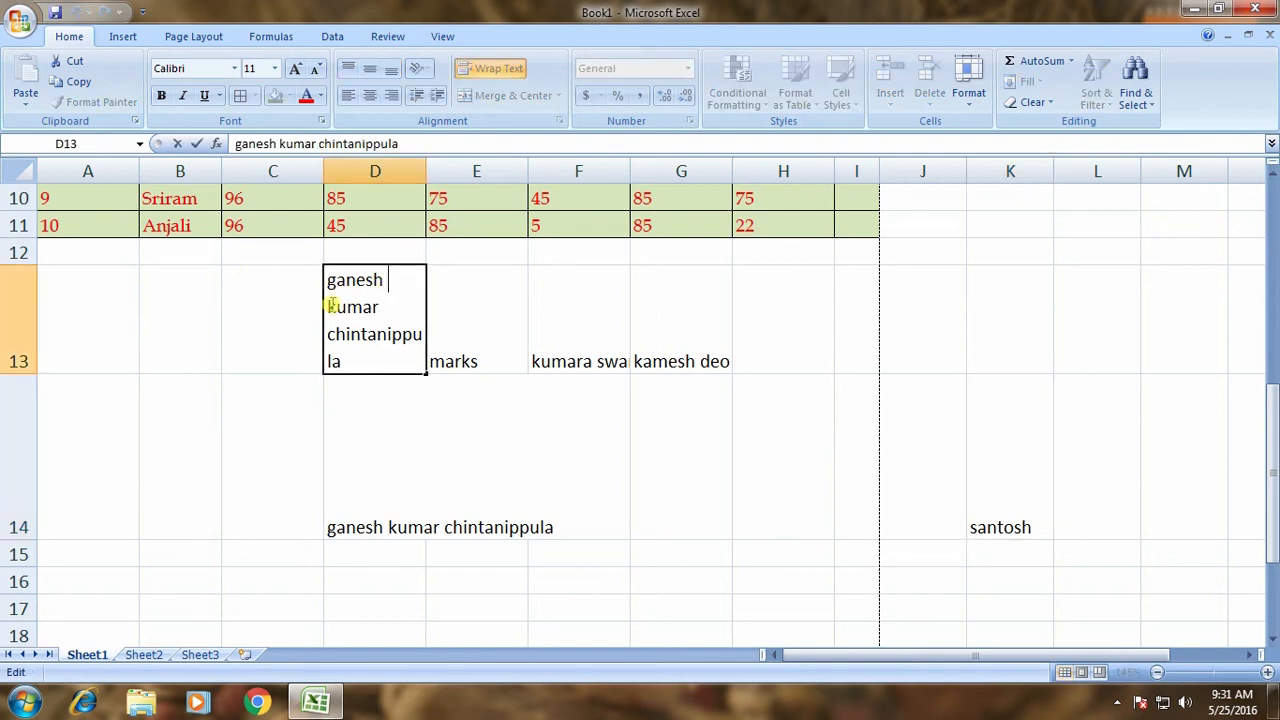
pyautogui.click(1014, 510)
# Retype the first name in cell K14.
pyautogui.doubleClick(1032, 528)
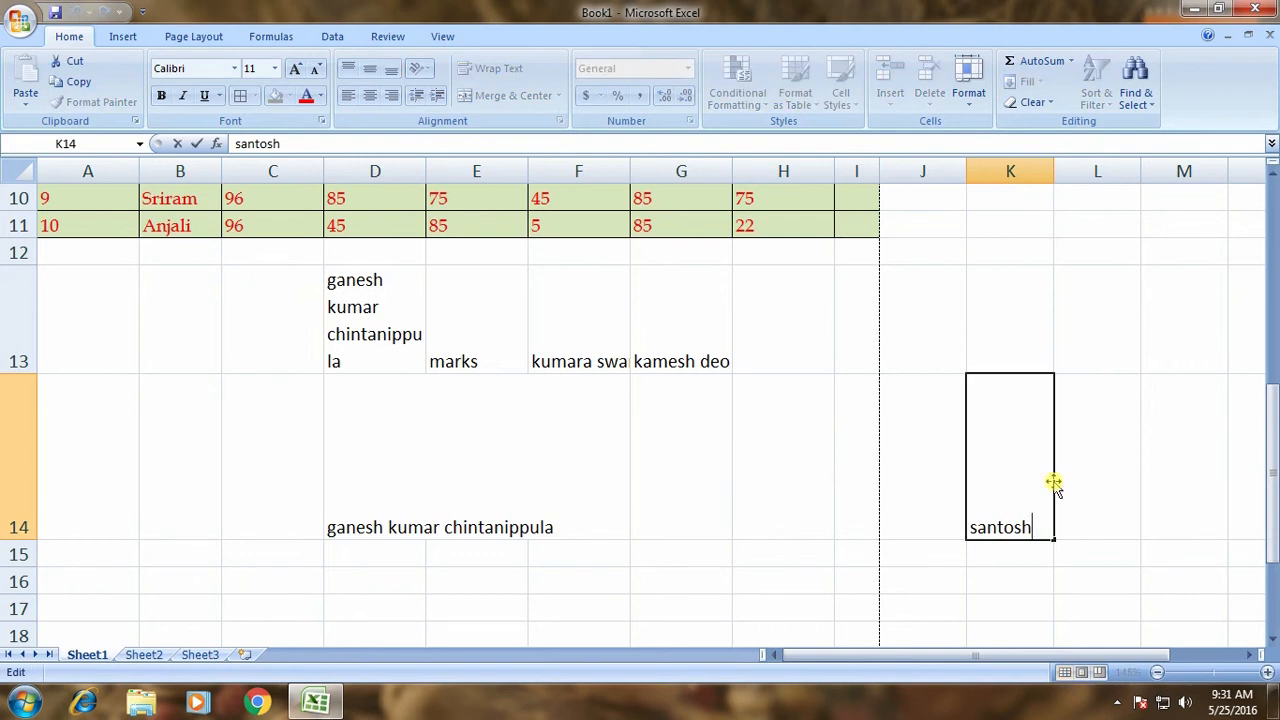
pyautogui.press('BackSpace')
pyautogui.press('BackSpace')
pyautogui.press('BackSpace')
pyautogui.press('BackSpace')
pyautogui.press('BackSpace')
pyautogui.press('BackSpace')
pyautogui.press('BackSpace')
pyautogui.write('santosh')
pyautogui.press('Return')
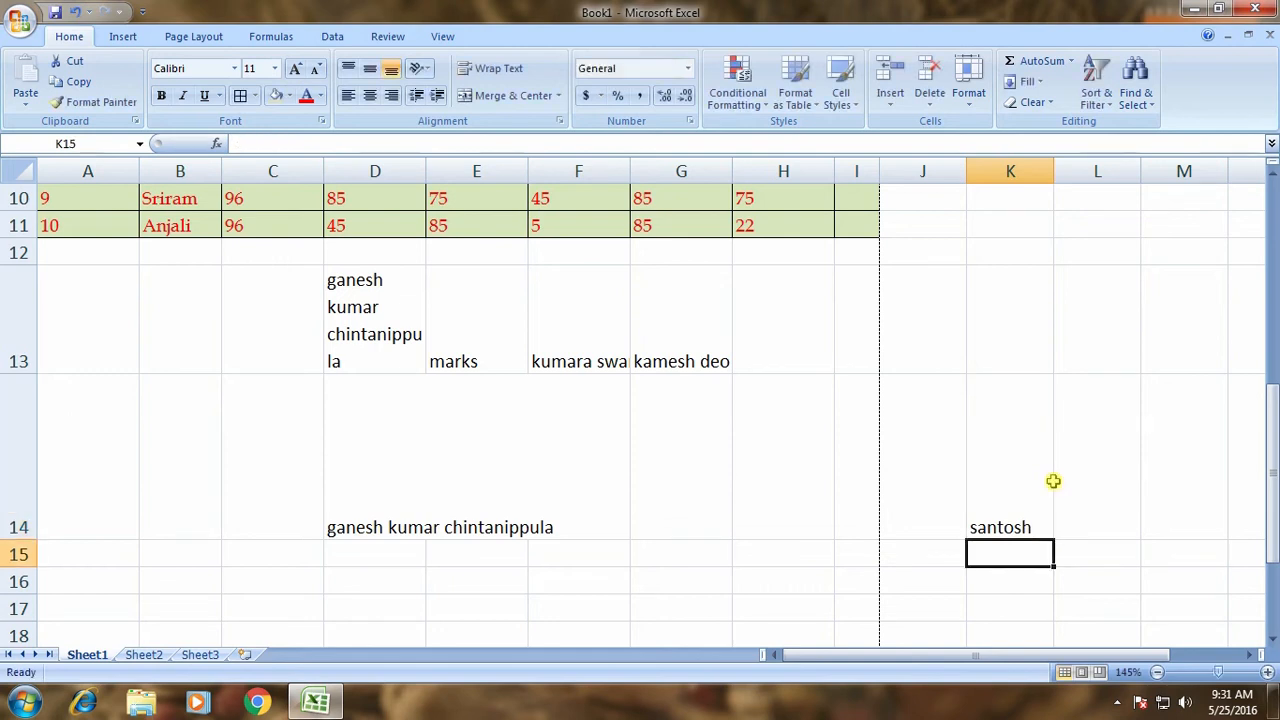
# Extend the K14 entry to a three-word full name and apply Wrap Text.
pyautogui.click(1023, 526)
pyautogui.doubleClick(1038, 527)
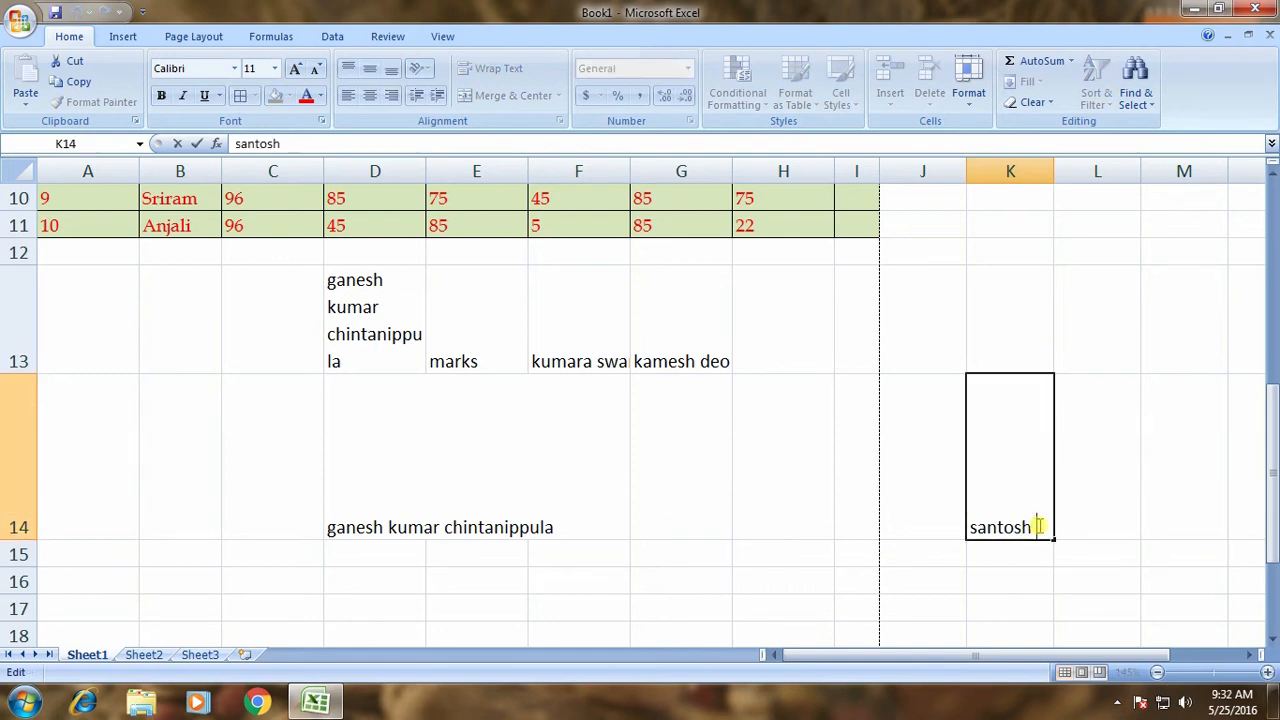
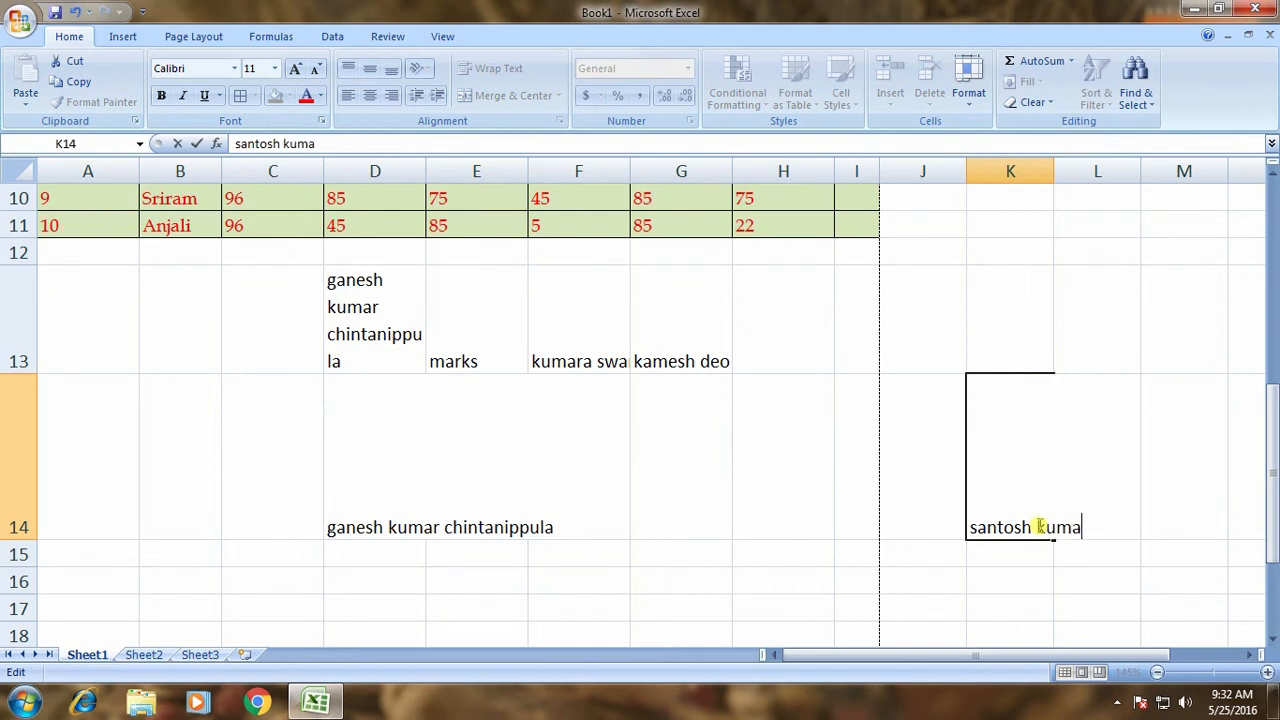
pyautogui.press('Return')
pyautogui.click(1038, 527)
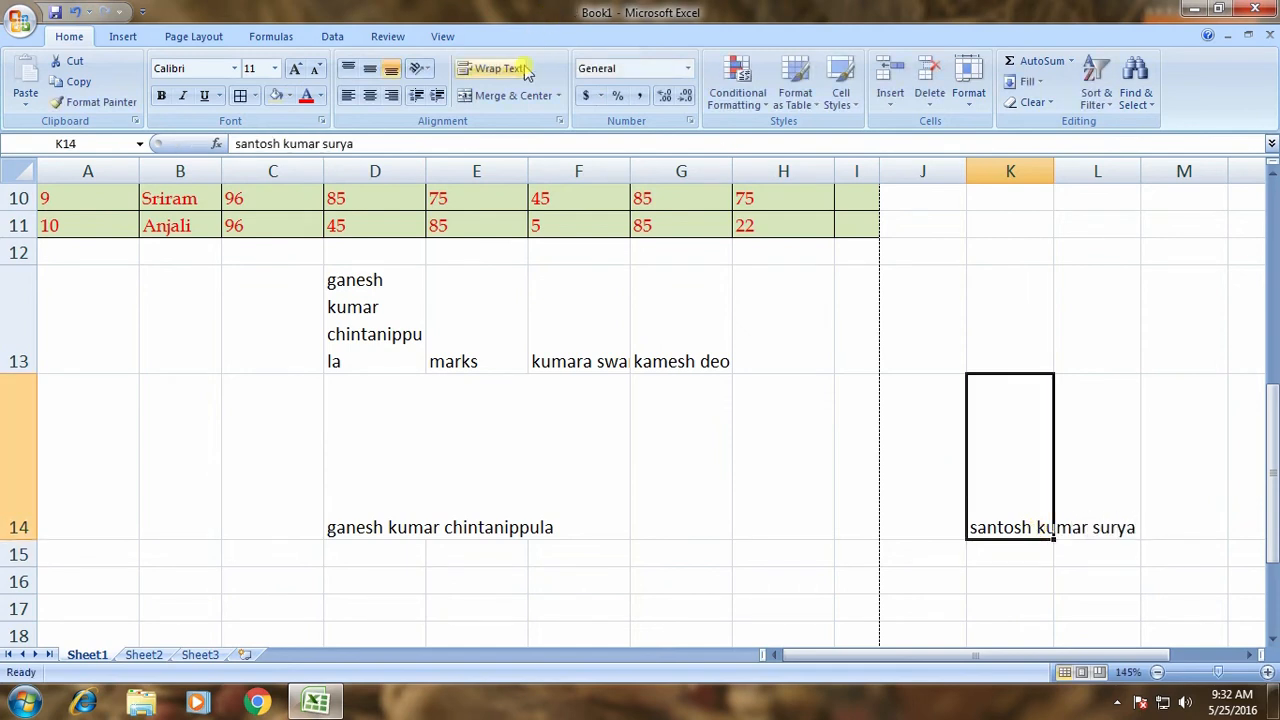
pyautogui.click(480, 68)
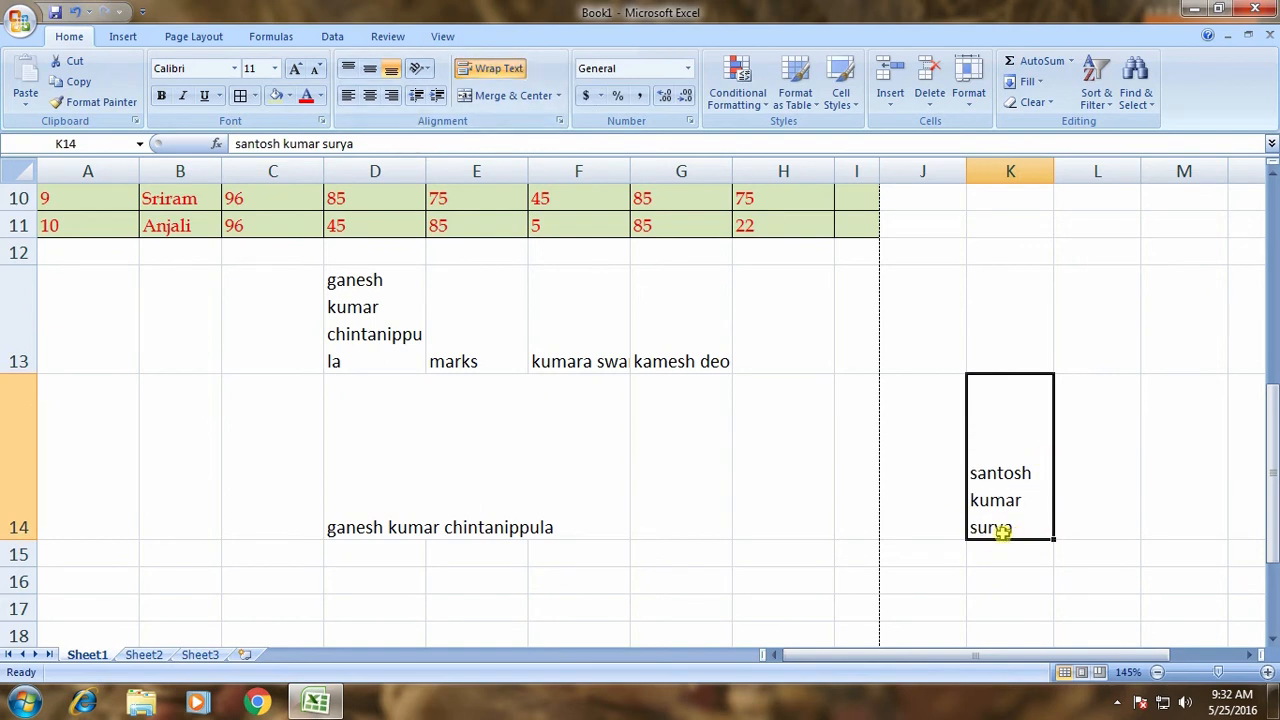
# Type a person's three-word name in K27, with Alt+Enter line breaks between the words.
pyautogui.scroll(-3, 923, 537)
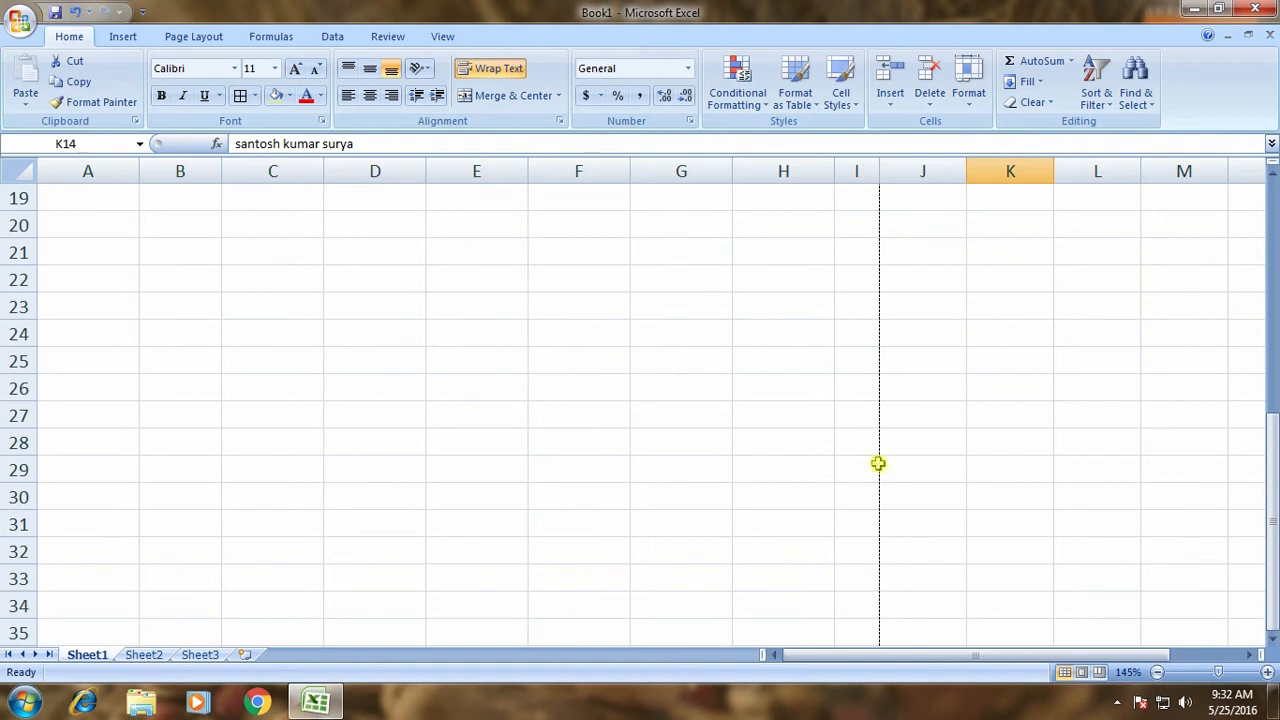
pyautogui.click(968, 412)
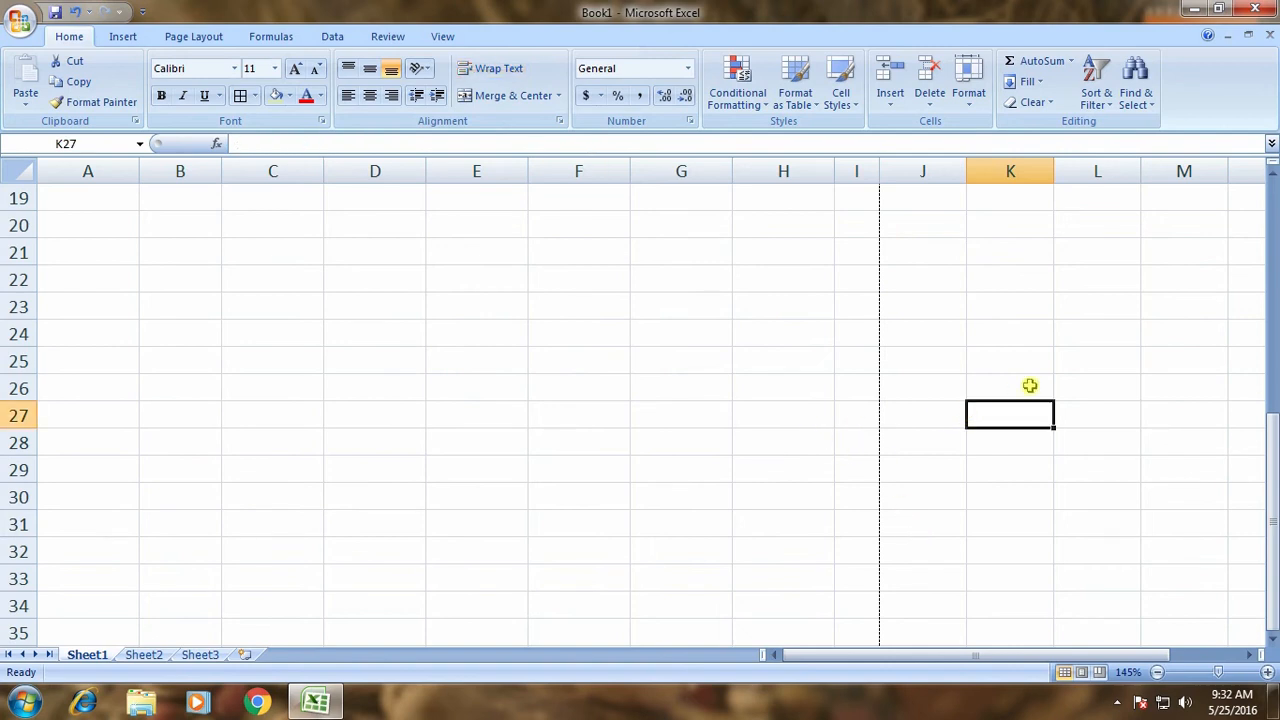
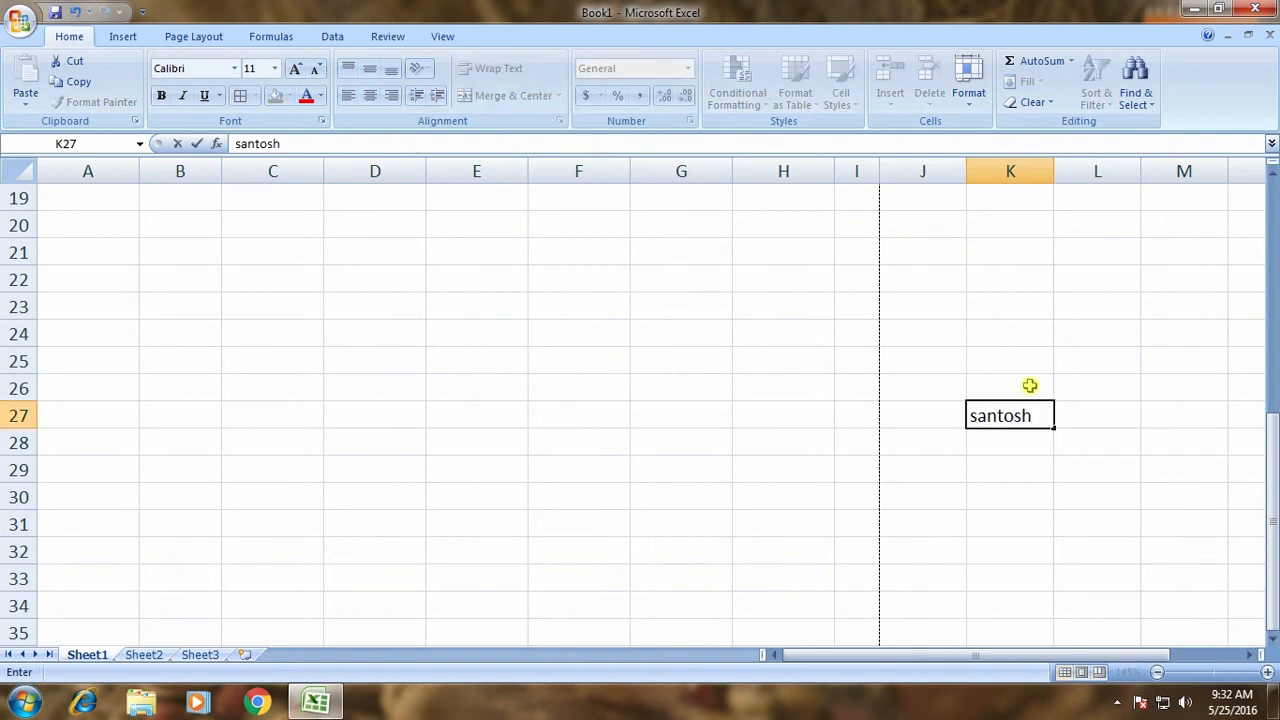
pyautogui.hotkey('alt', 'Return')
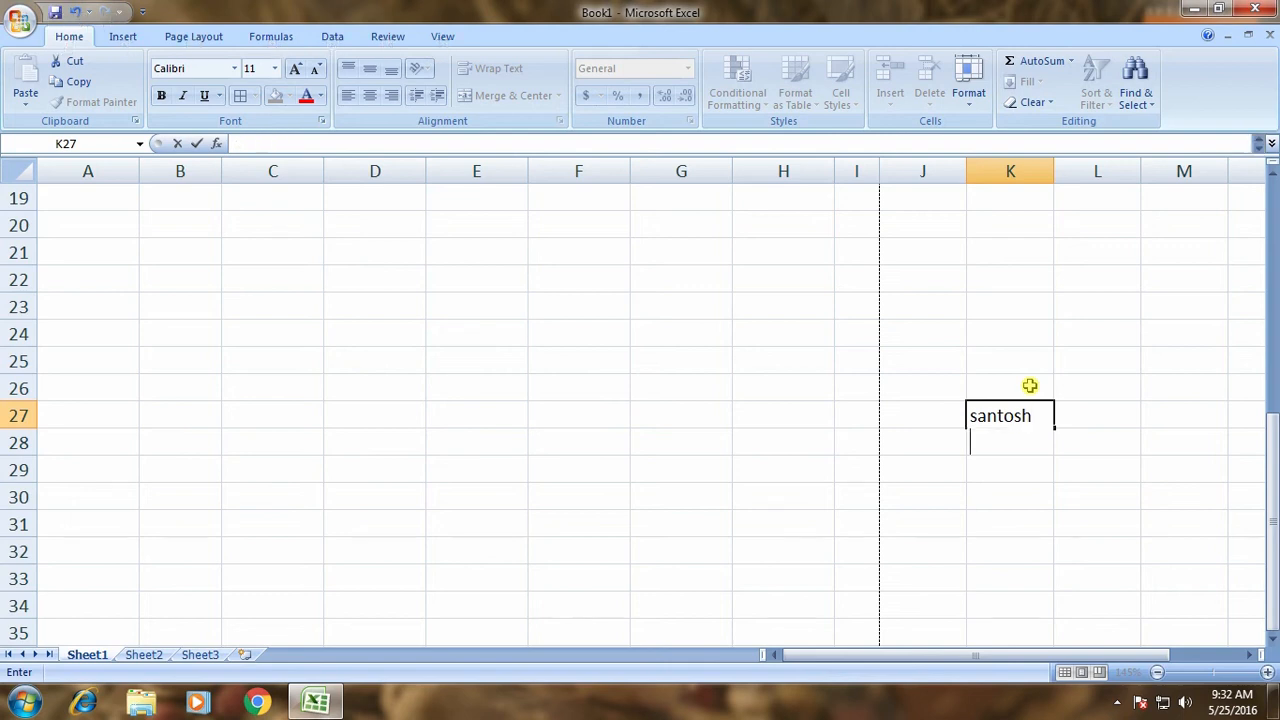
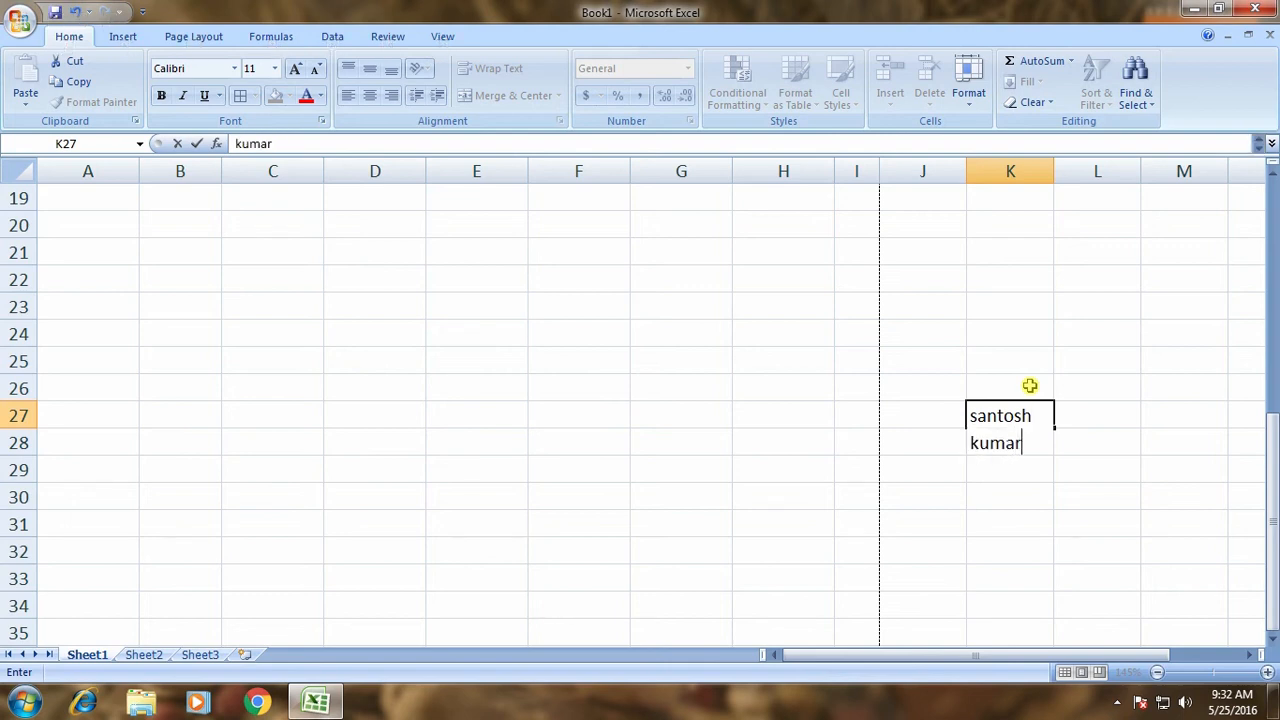
pyautogui.hotkey('alt', 'Return')
pyautogui.press('Return')
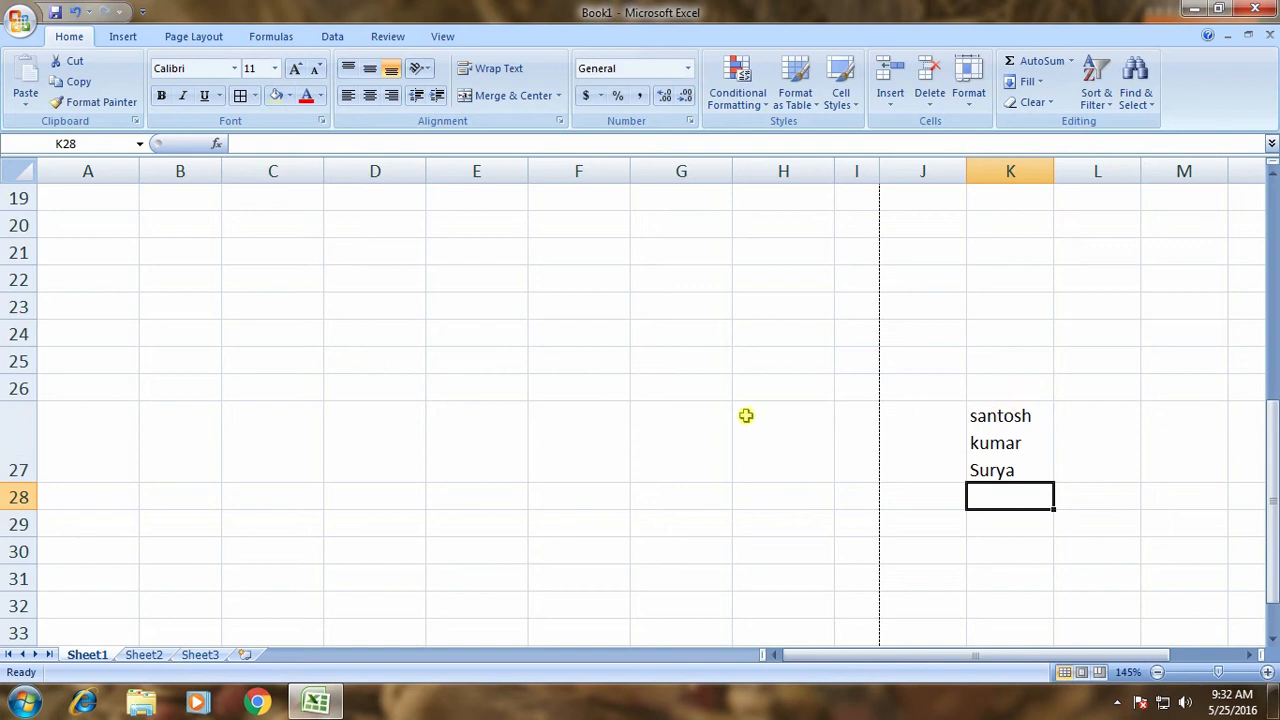
pyautogui.click(674, 391)
pyautogui.write('ds')
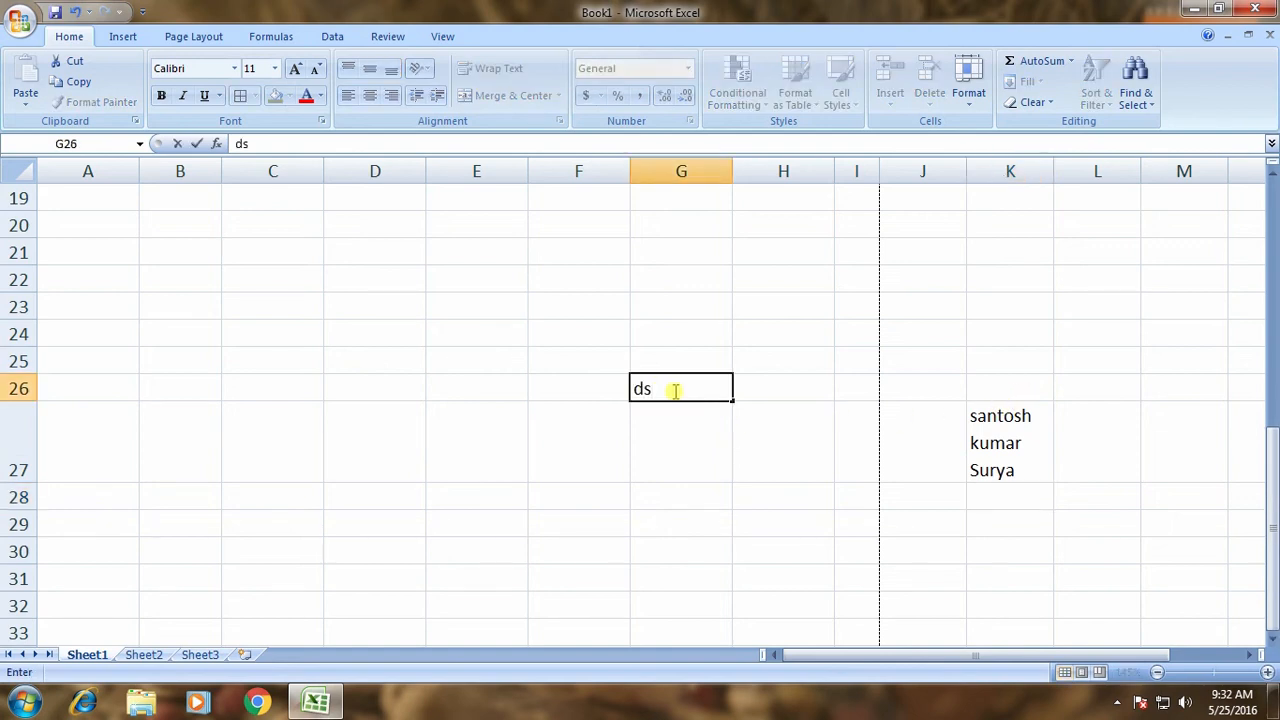
pyautogui.press('BackSpace')
pyautogui.press('Return')
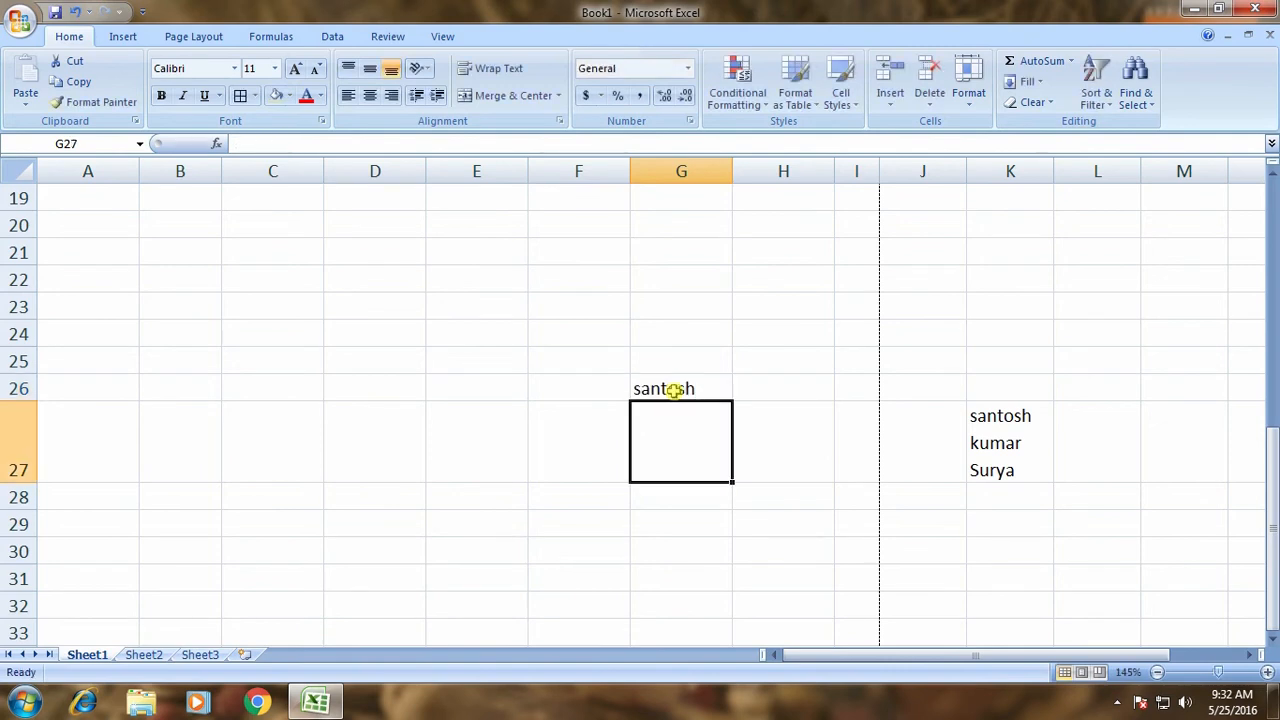
pyautogui.press('Return')
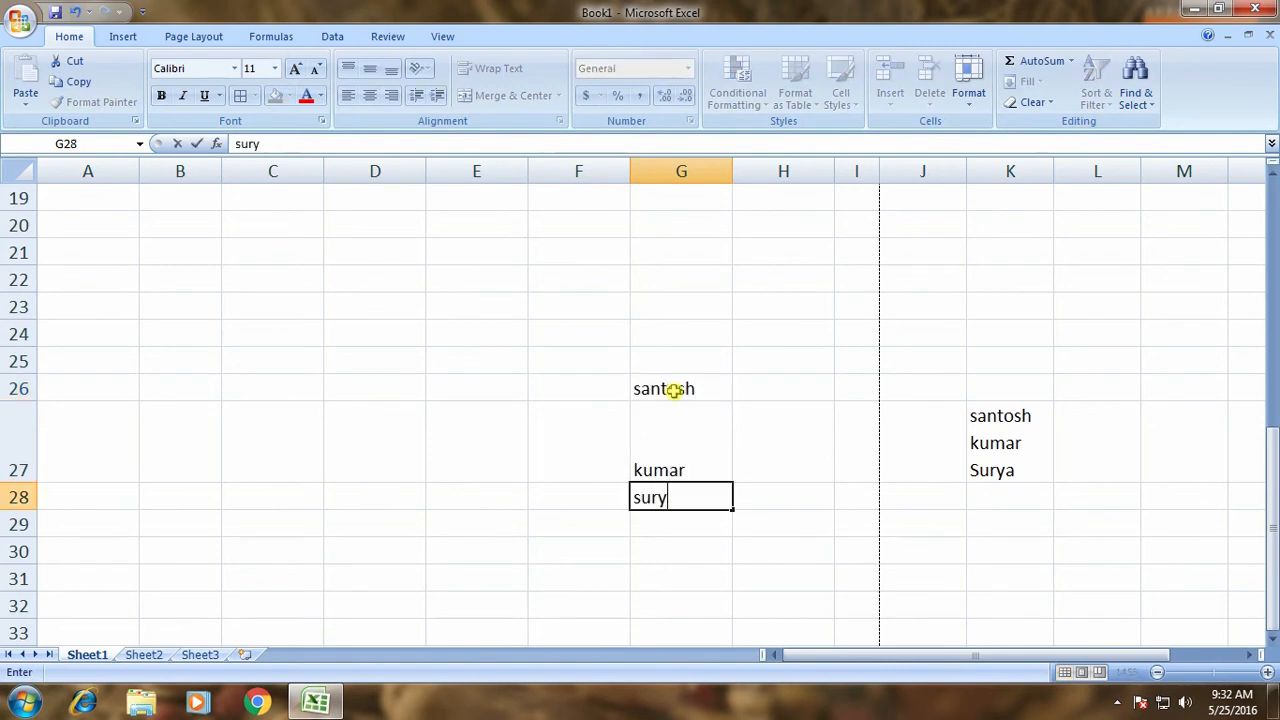
pyautogui.press('Return')
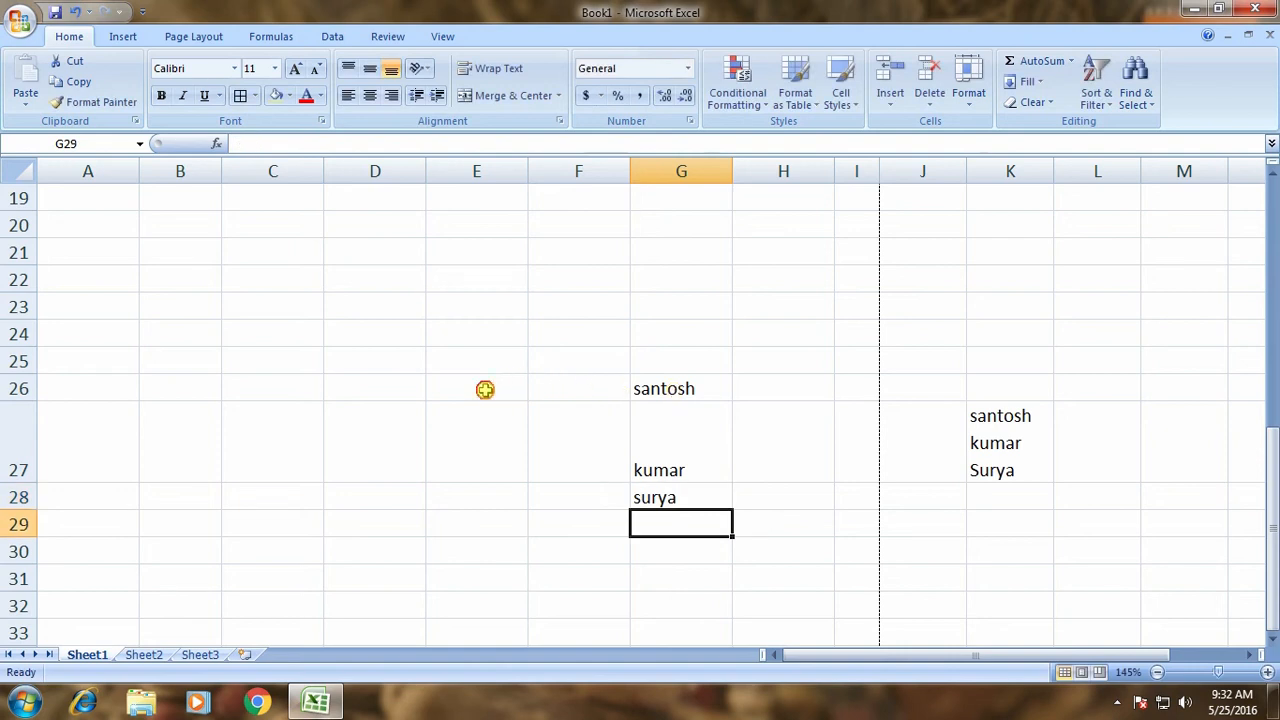
pyautogui.click(485, 390)
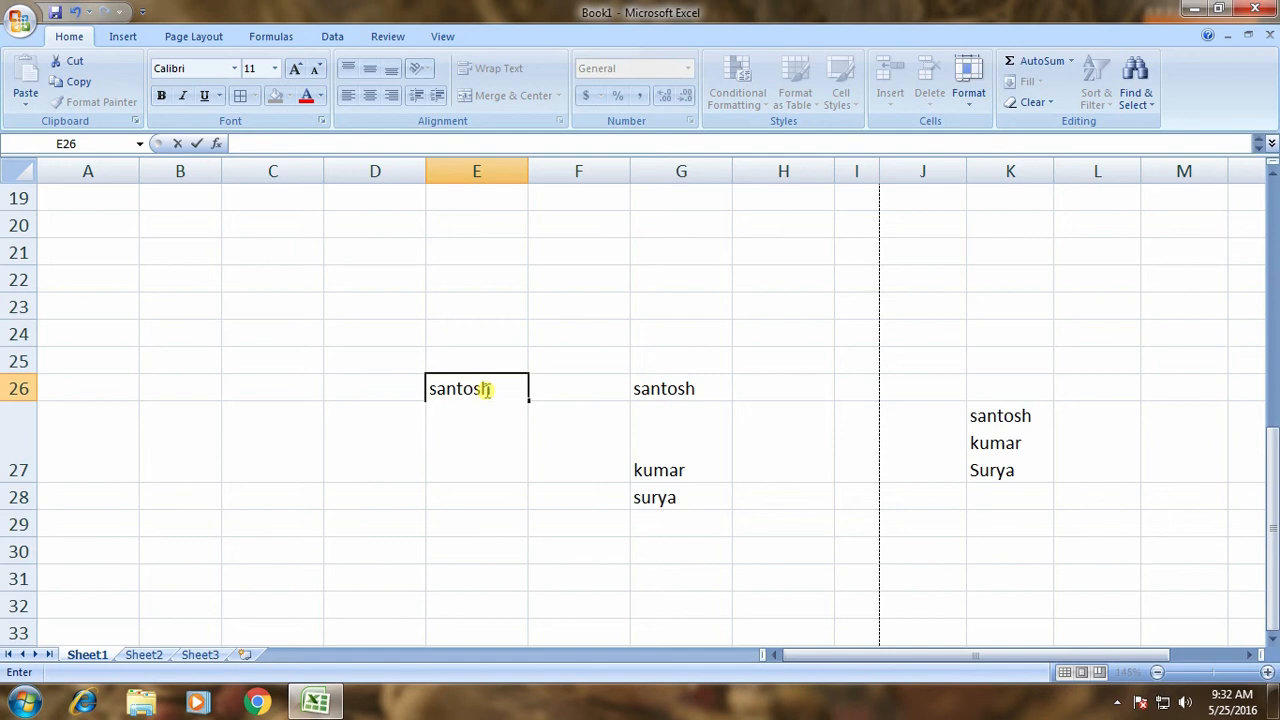
pyautogui.hotkey('alt', 'Return')
pyautogui.press('Return')
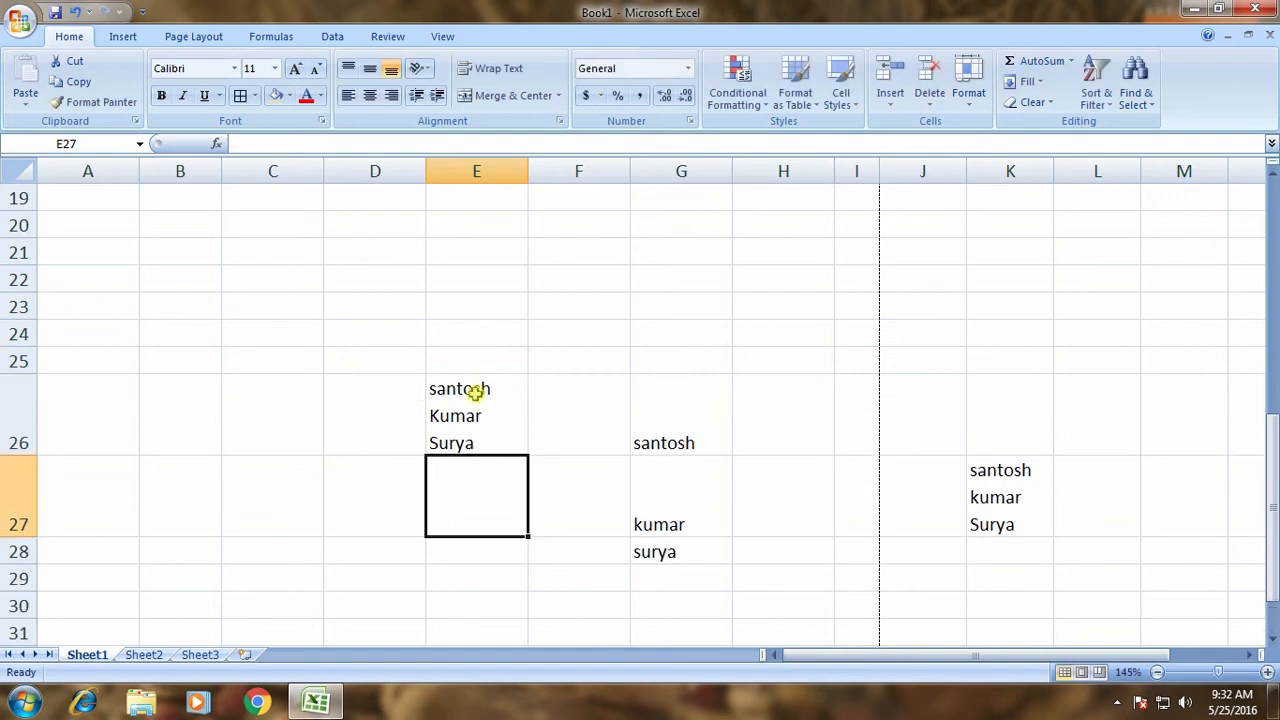
pyautogui.click(475, 394)
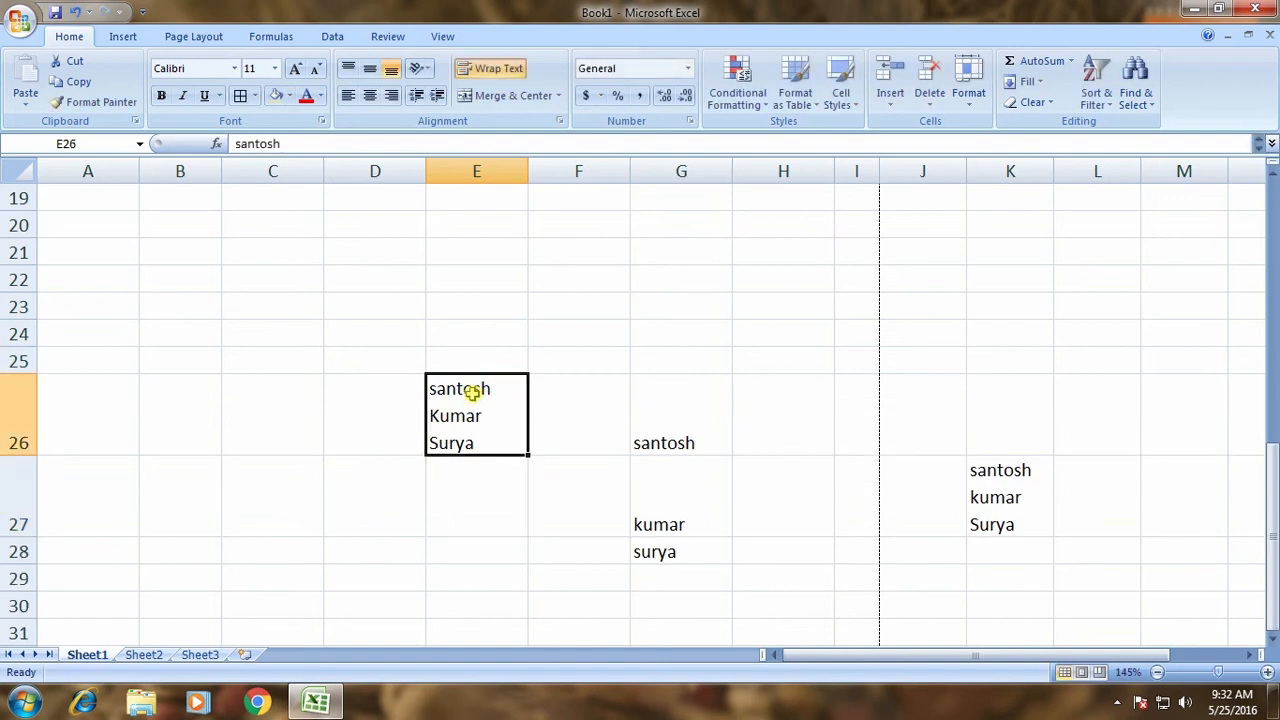
pyautogui.scroll(6, 497, 428)
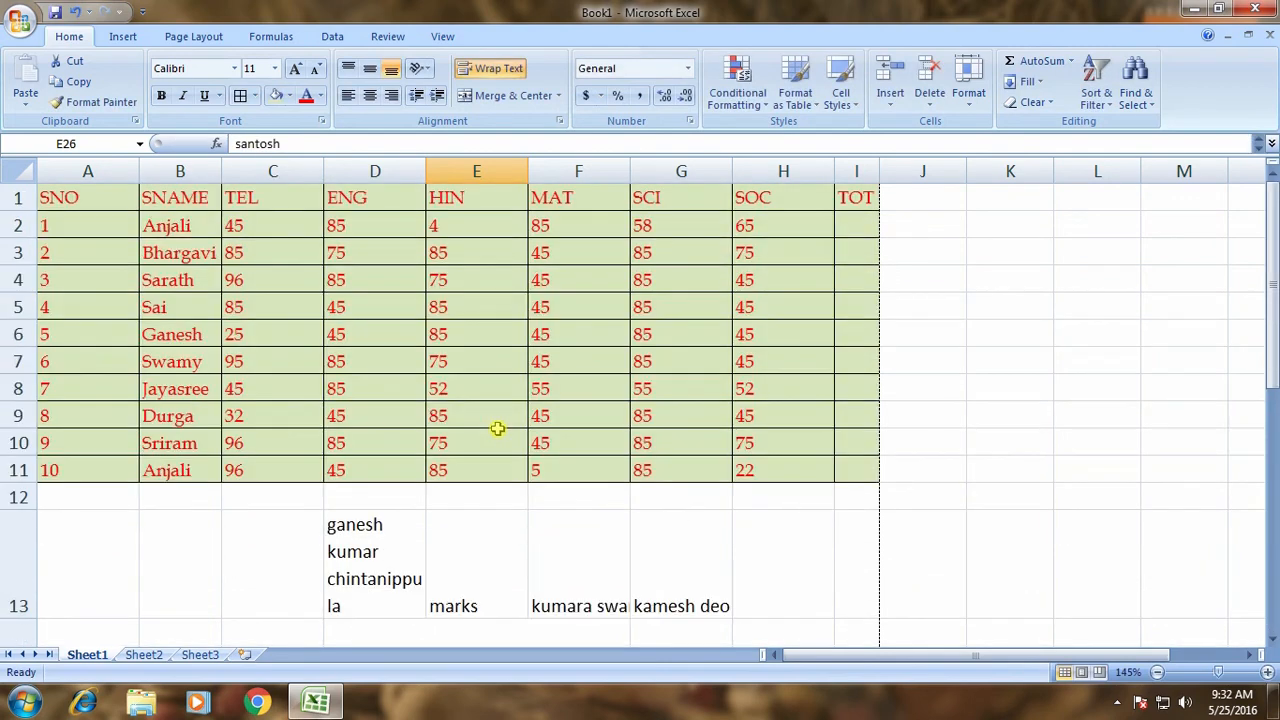
pyautogui.click(387, 566)
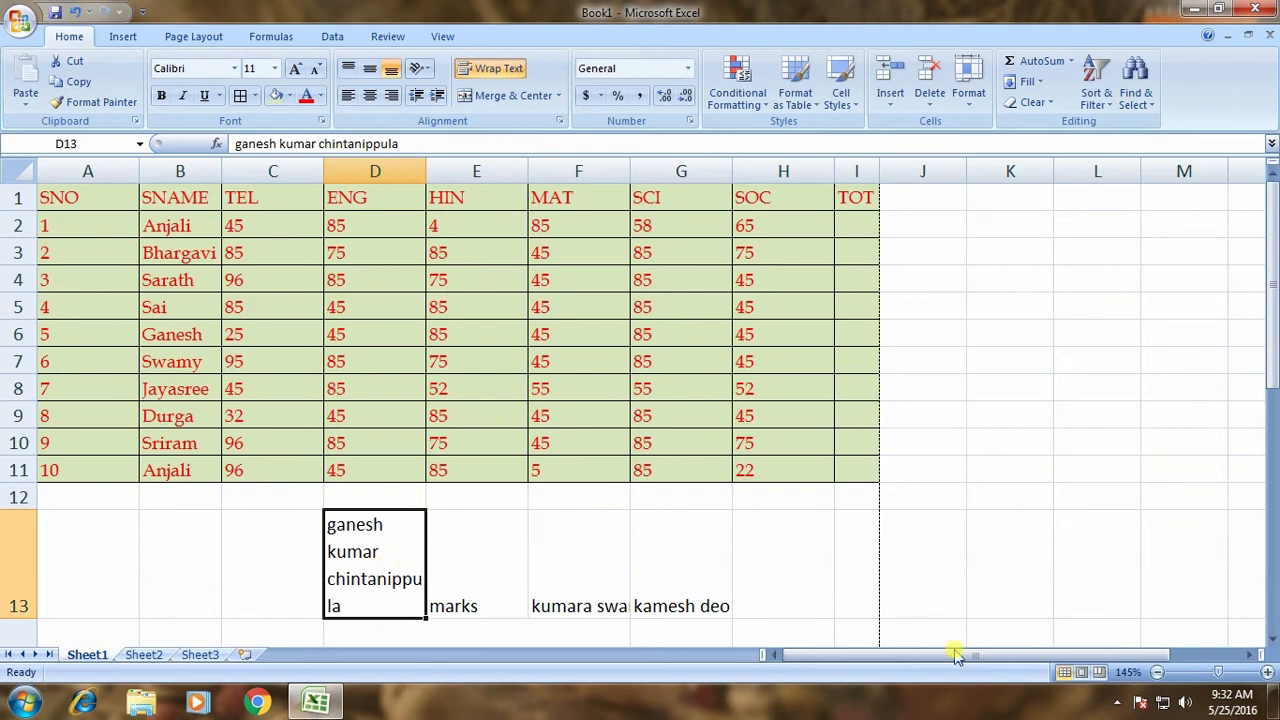
pyautogui.click(1115, 704)
pyautogui.click(75, 205)
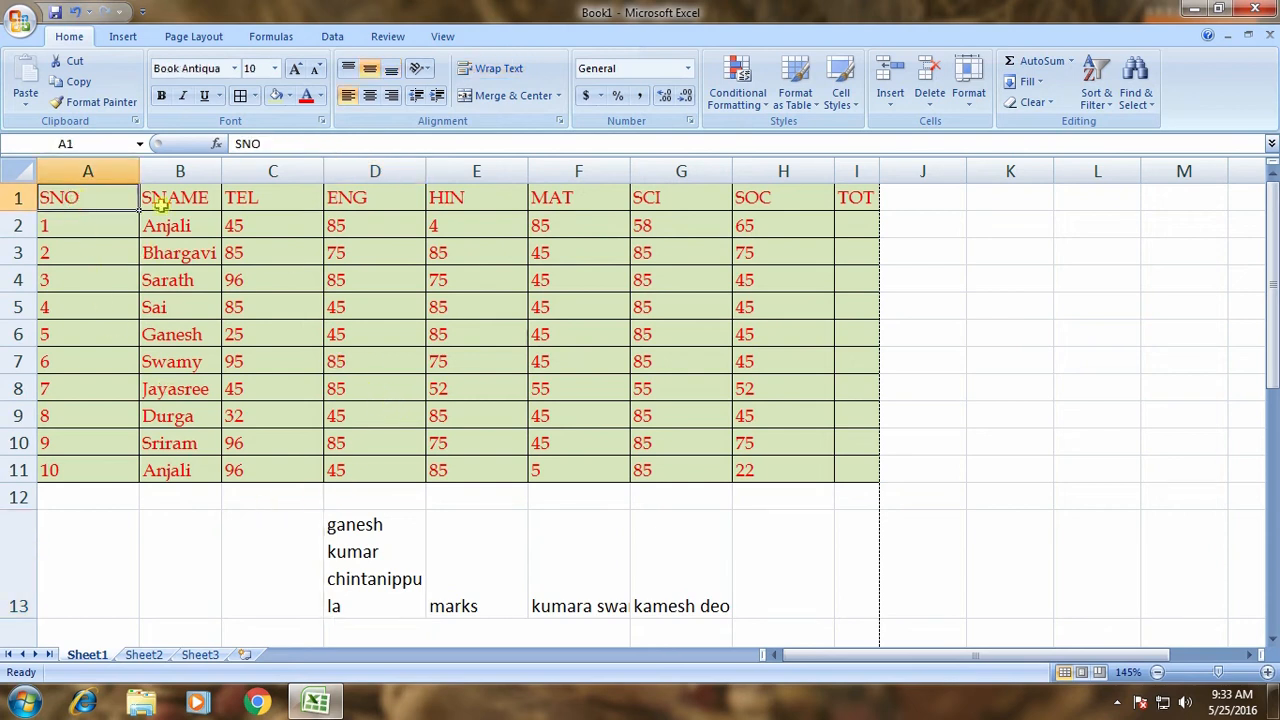
pyautogui.click(165, 203)
pyautogui.click(238, 200)
pyautogui.click(338, 200)
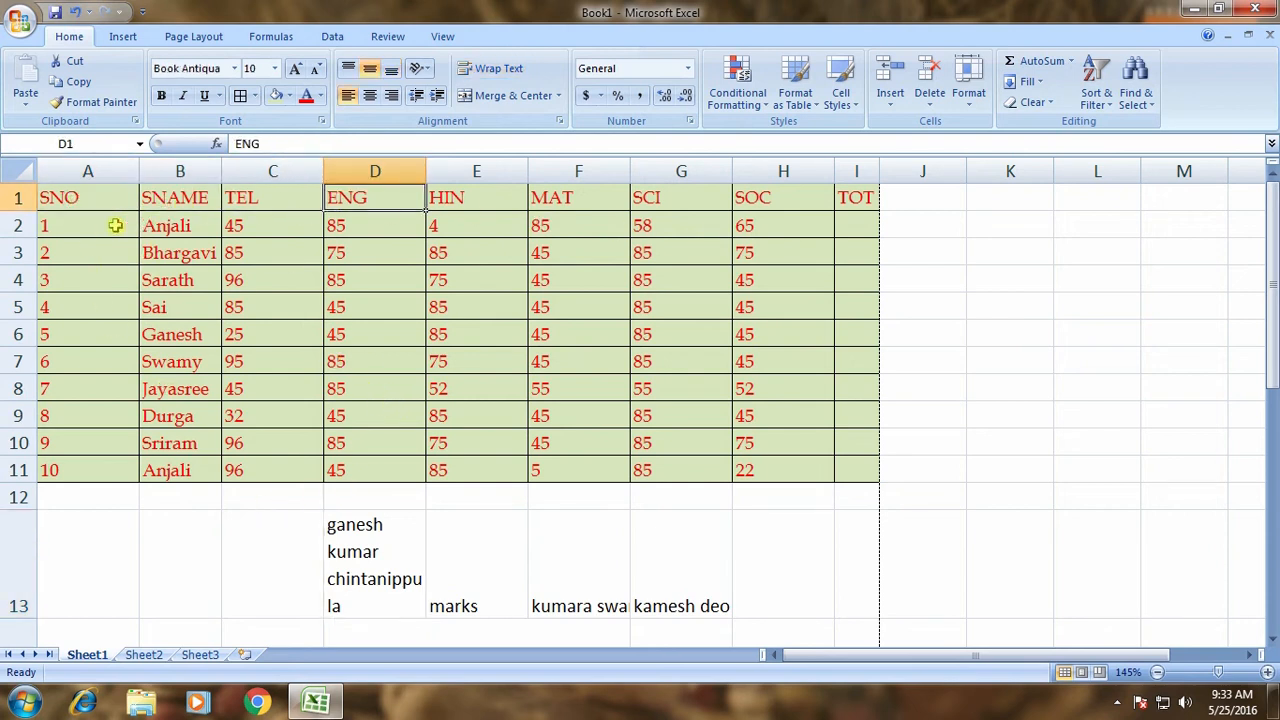
pyautogui.click(159, 280)
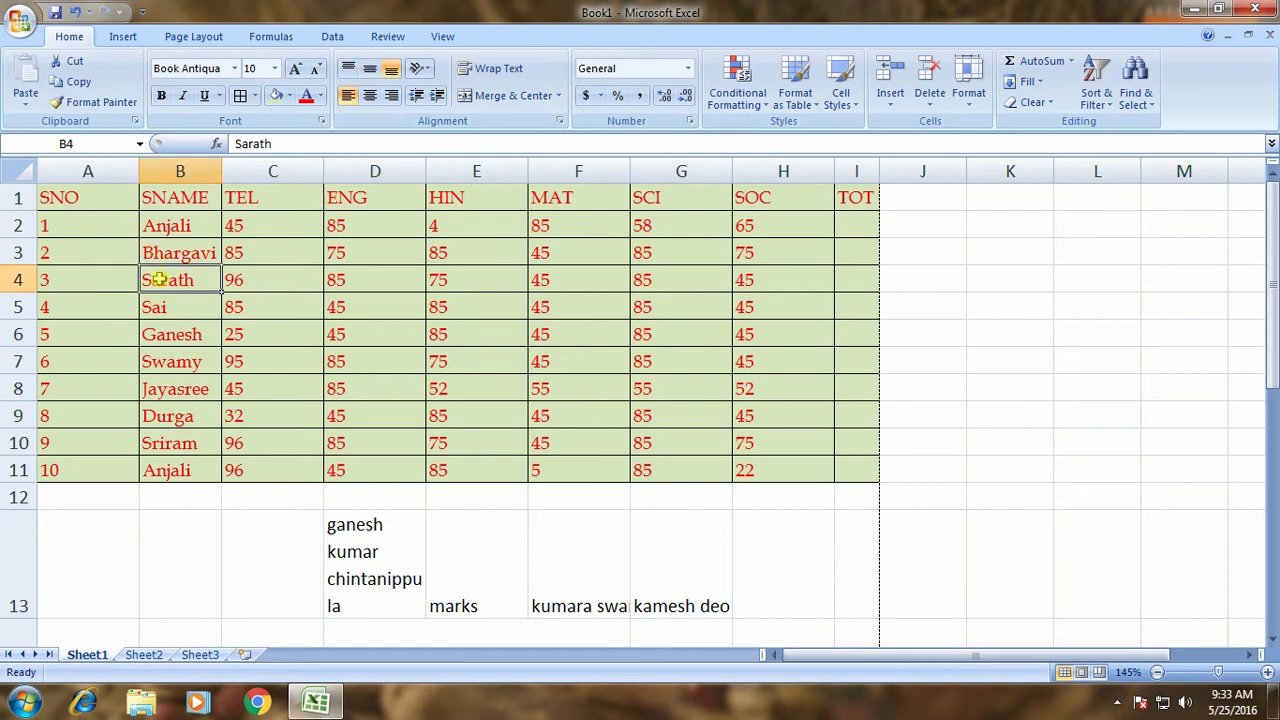
pyautogui.click(18, 198)
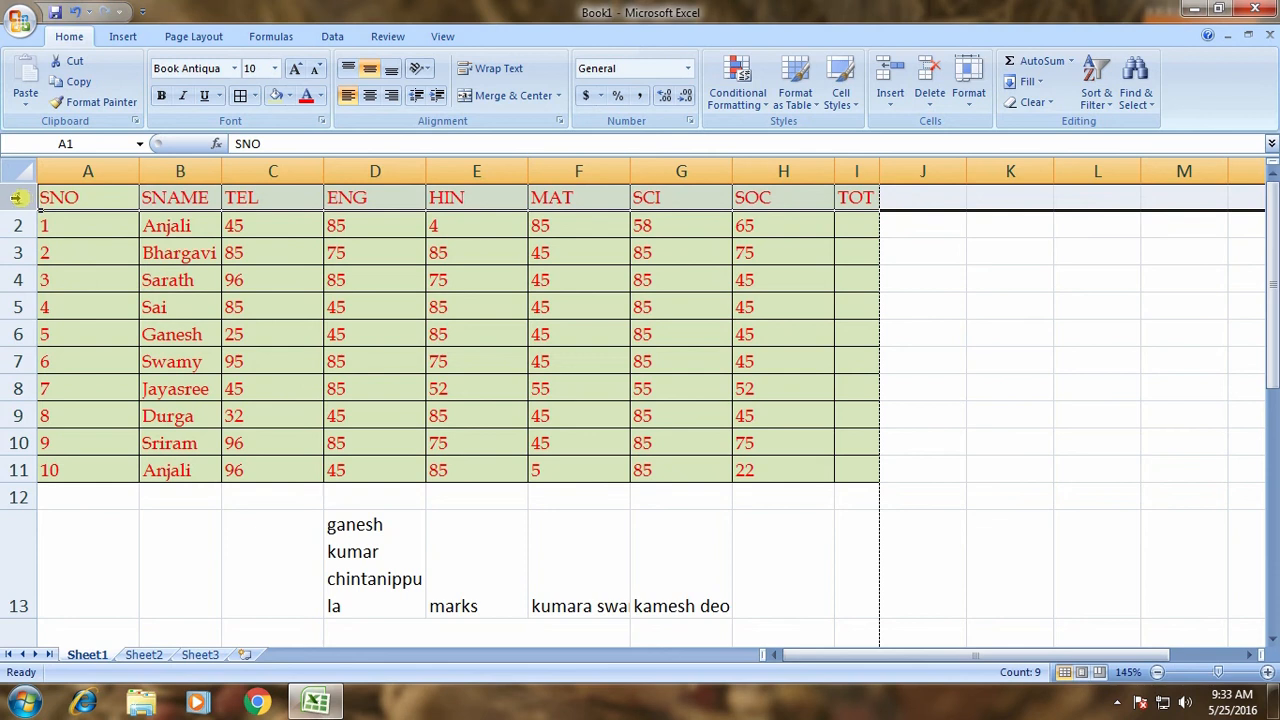
# Insert a blank row above the marks table.
pyautogui.rightClick(18, 198)
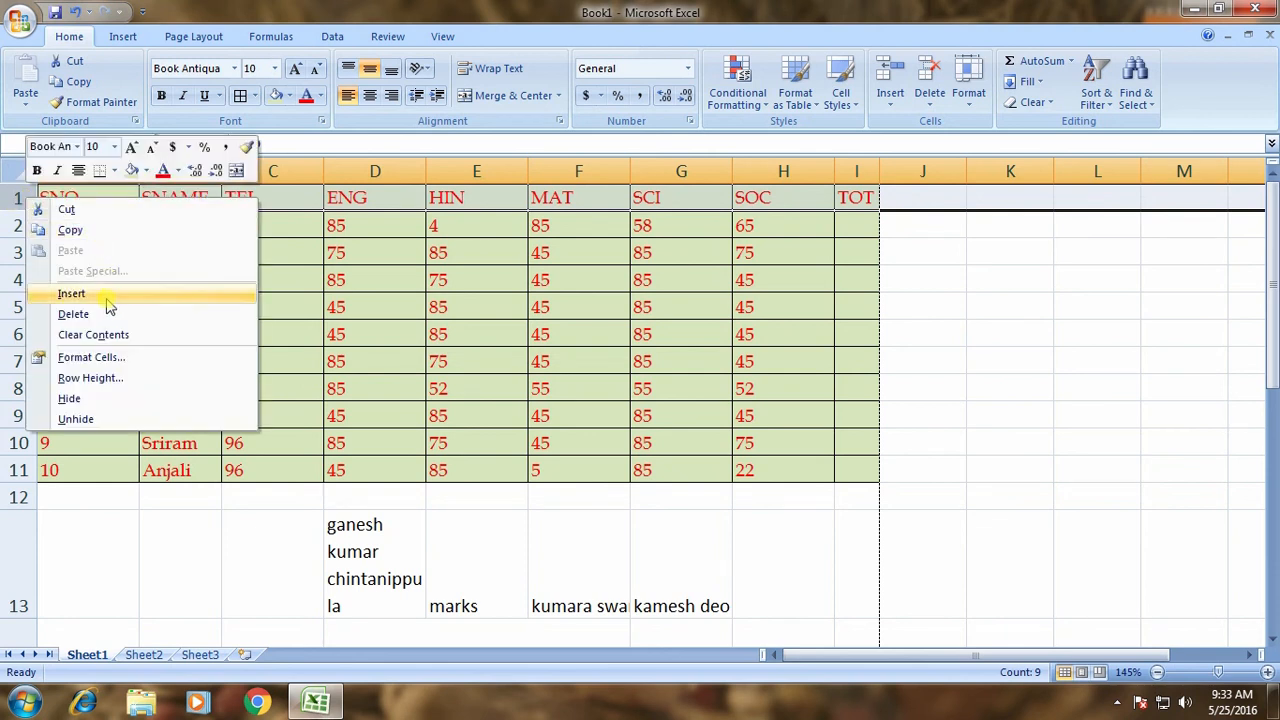
pyautogui.click(106, 292)
pyautogui.click(267, 289)
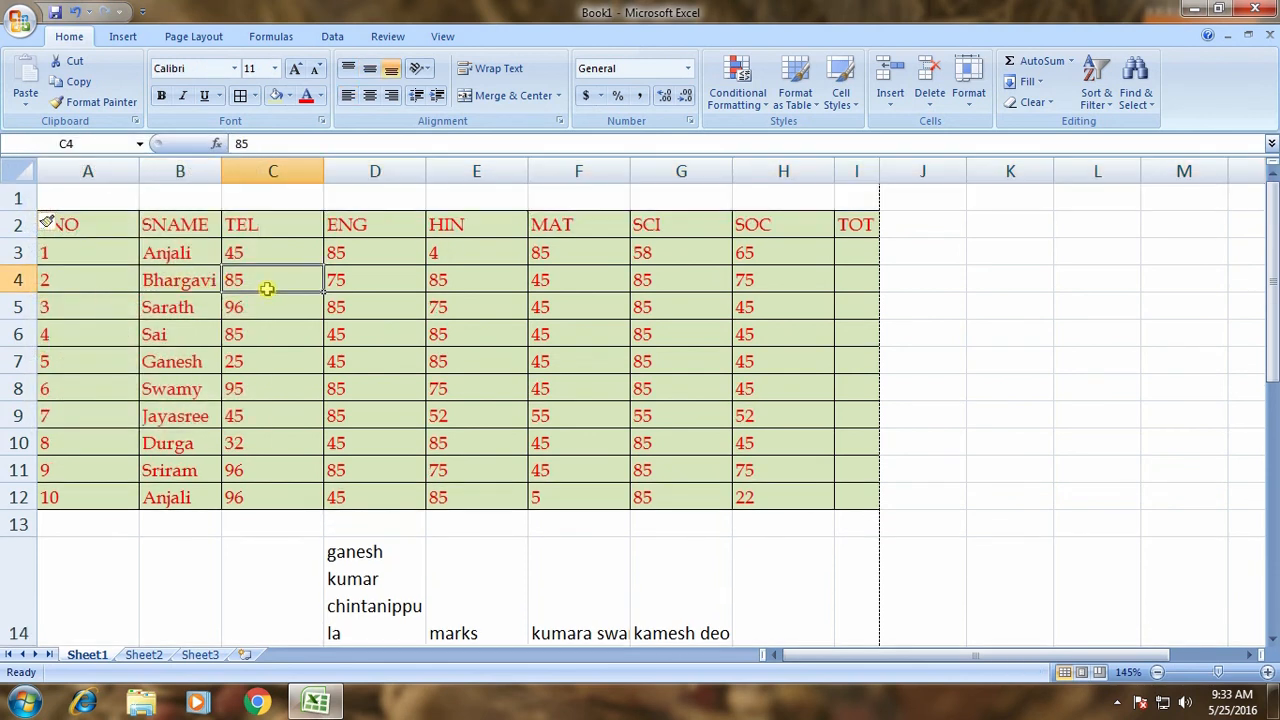
# Enter the title 'S.S.C HOPE TEST RESULTS' in cell C1.
pyautogui.moveTo(106, 198); pyautogui.dragTo(860, 210)
pyautogui.click(276, 197)
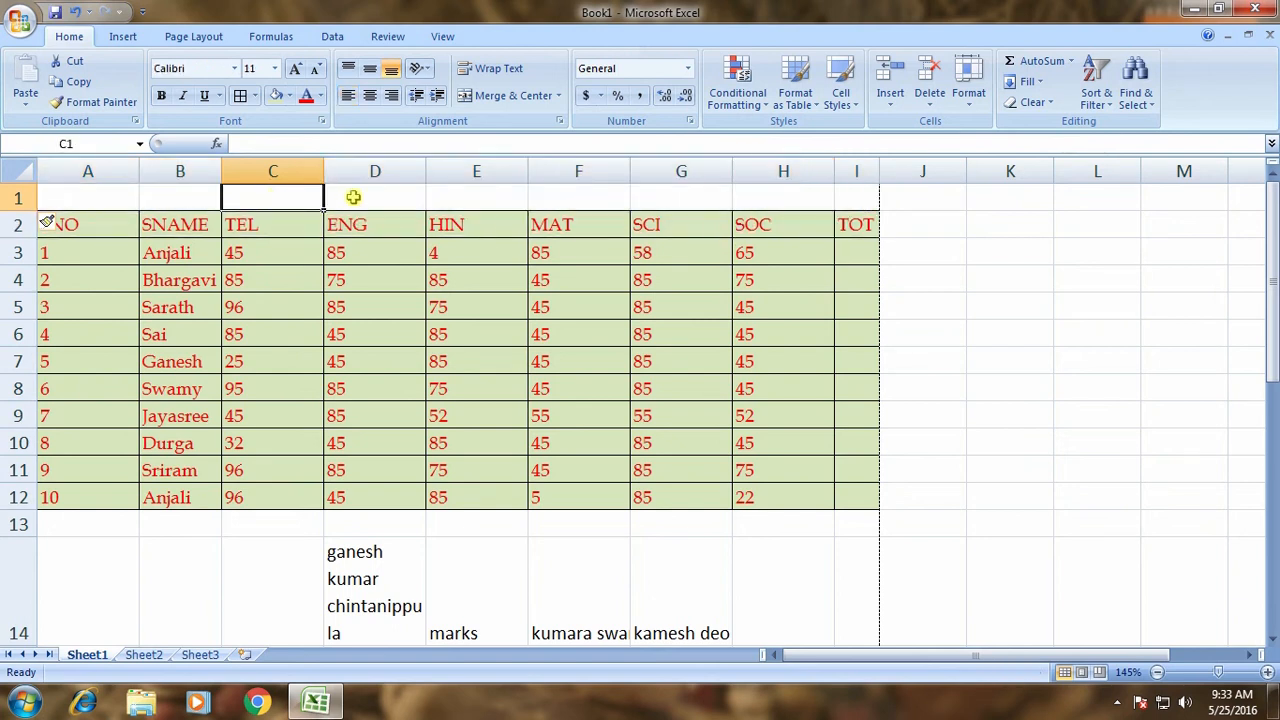
pyautogui.write('s.')
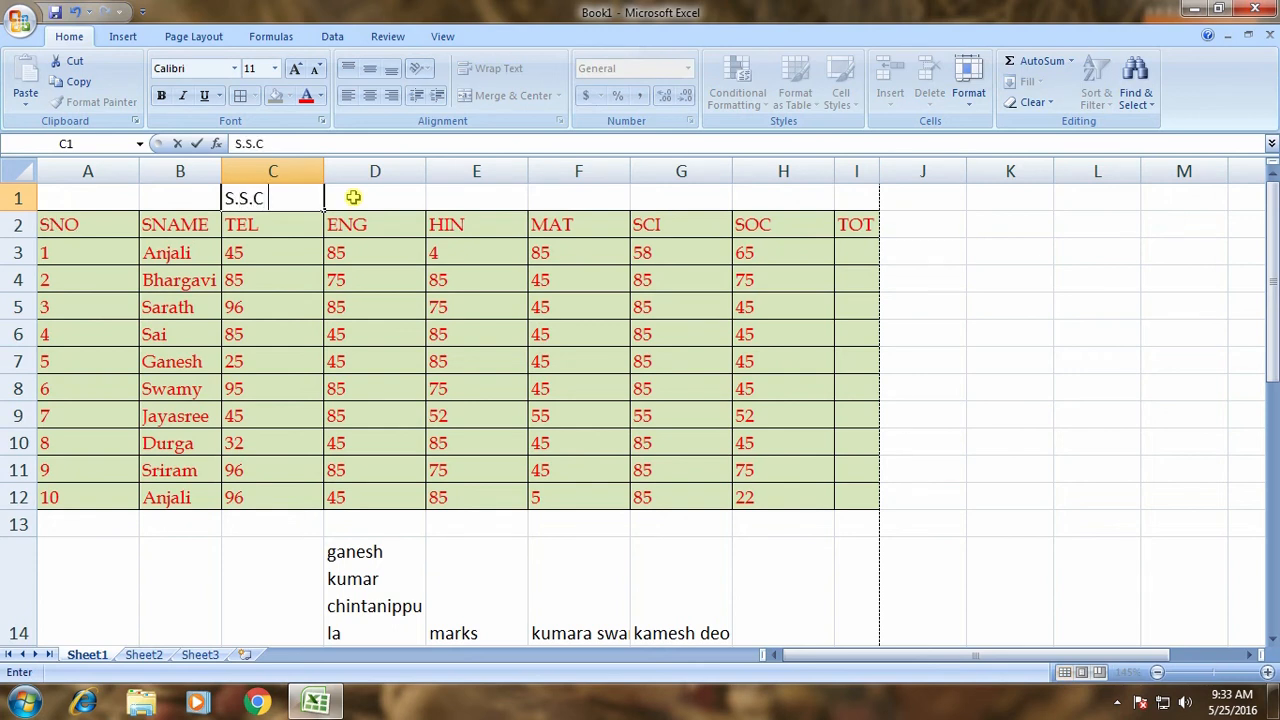
pyautogui.write('S.C HOPE TER')
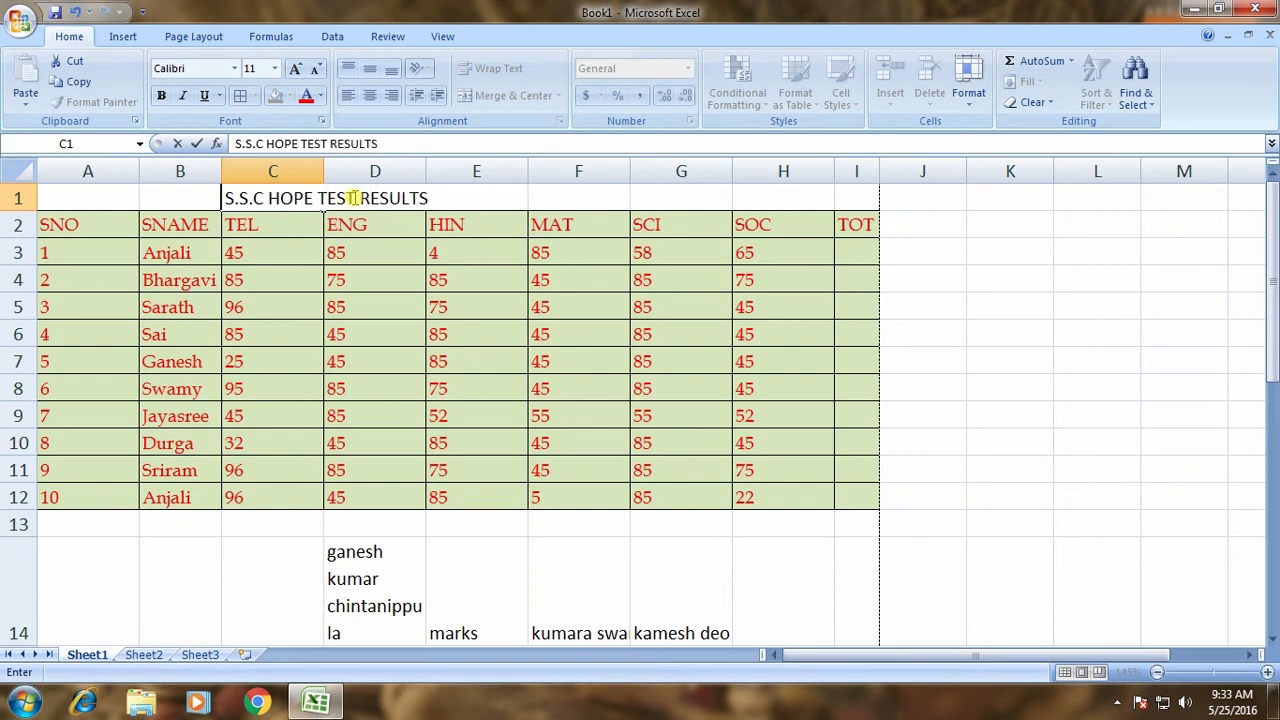
pyautogui.press('Return')
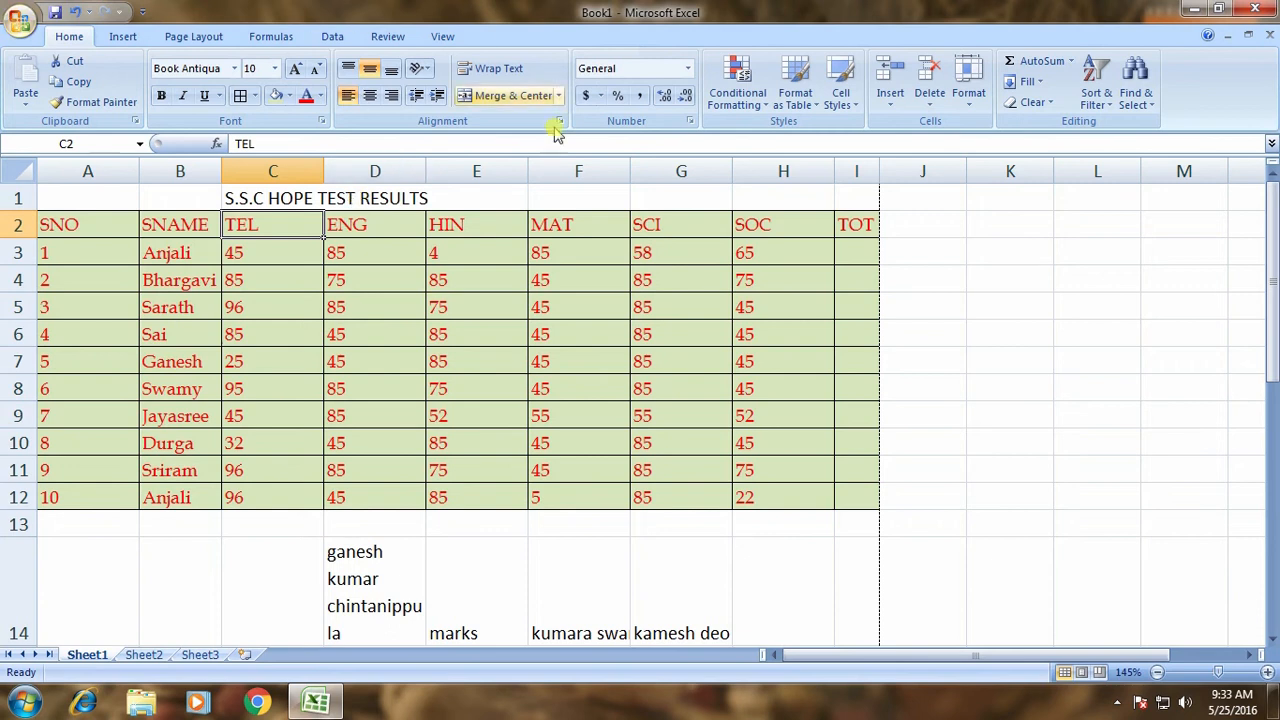
# Inspect how the title spills across row 1 to locate the table's middle.
pyautogui.click(410, 205)
pyautogui.click(294, 197)
pyautogui.click(337, 197)
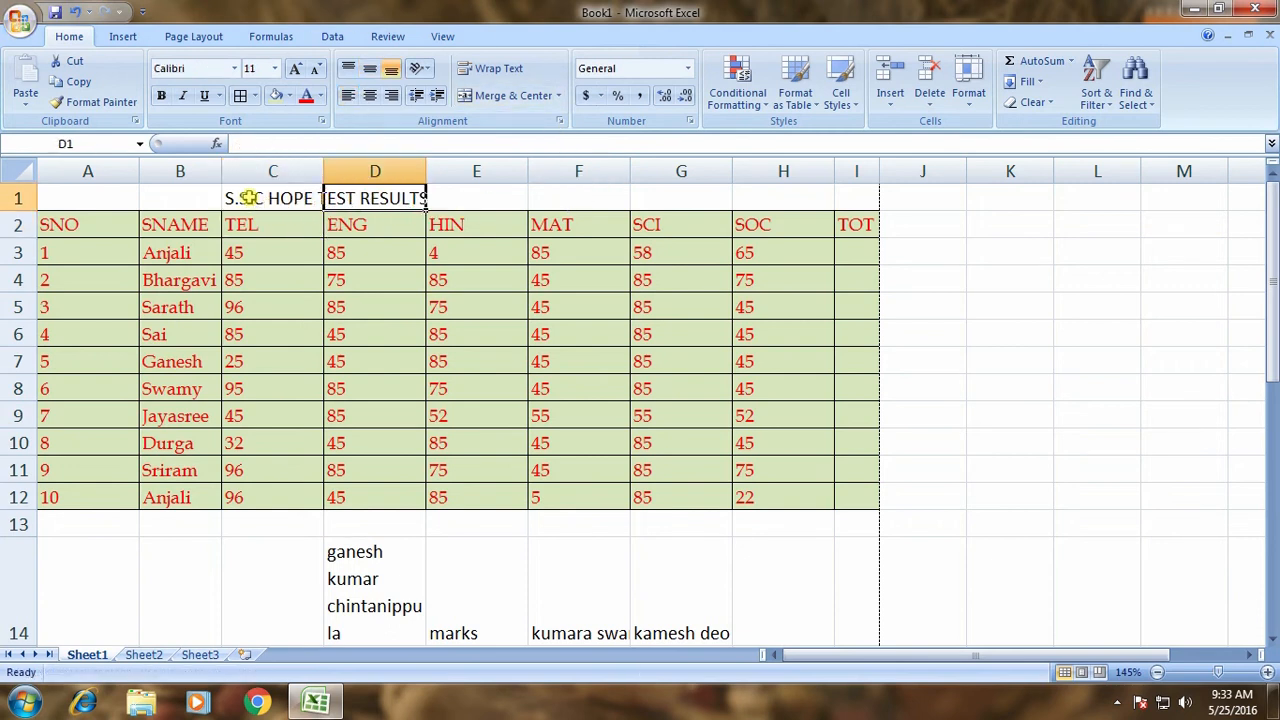
pyautogui.click(173, 204)
pyautogui.click(270, 200)
pyautogui.click(343, 202)
pyautogui.click(512, 200)
pyautogui.click(590, 200)
pyautogui.click(700, 200)
pyautogui.click(778, 200)
pyautogui.click(862, 199)
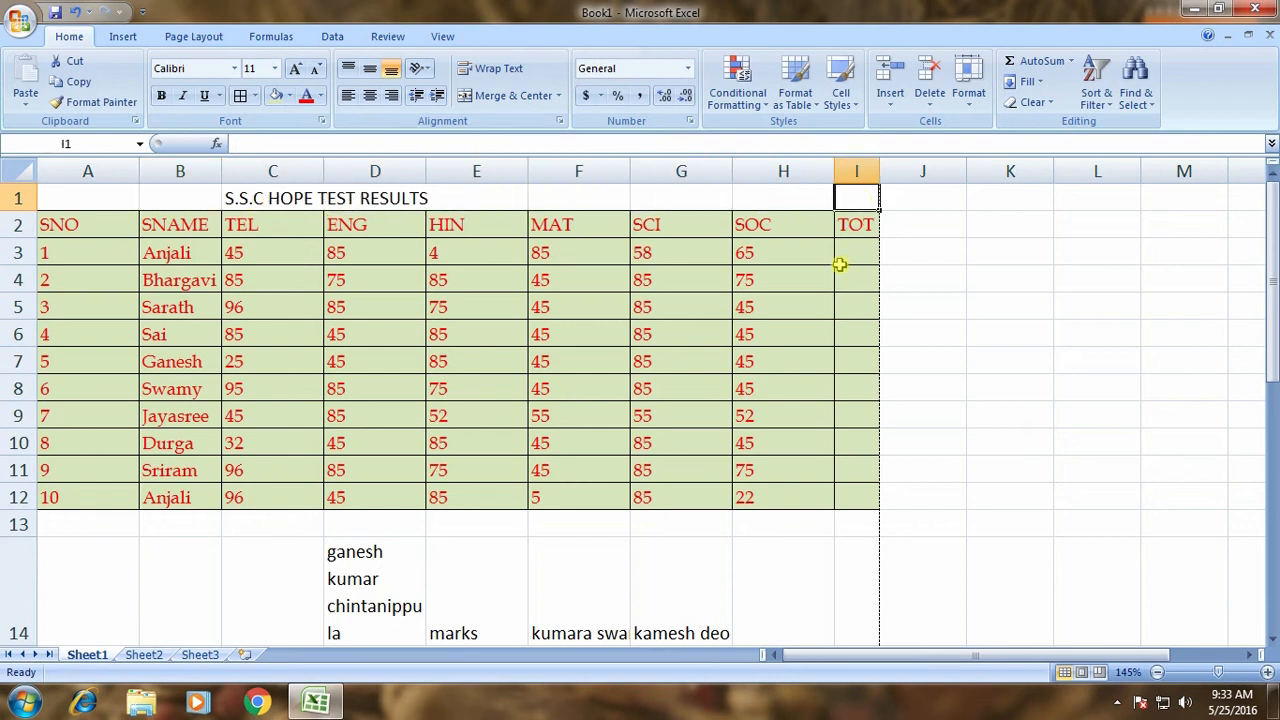
pyautogui.click(108, 198)
pyautogui.click(187, 201)
pyautogui.click(275, 202)
pyautogui.click(345, 194)
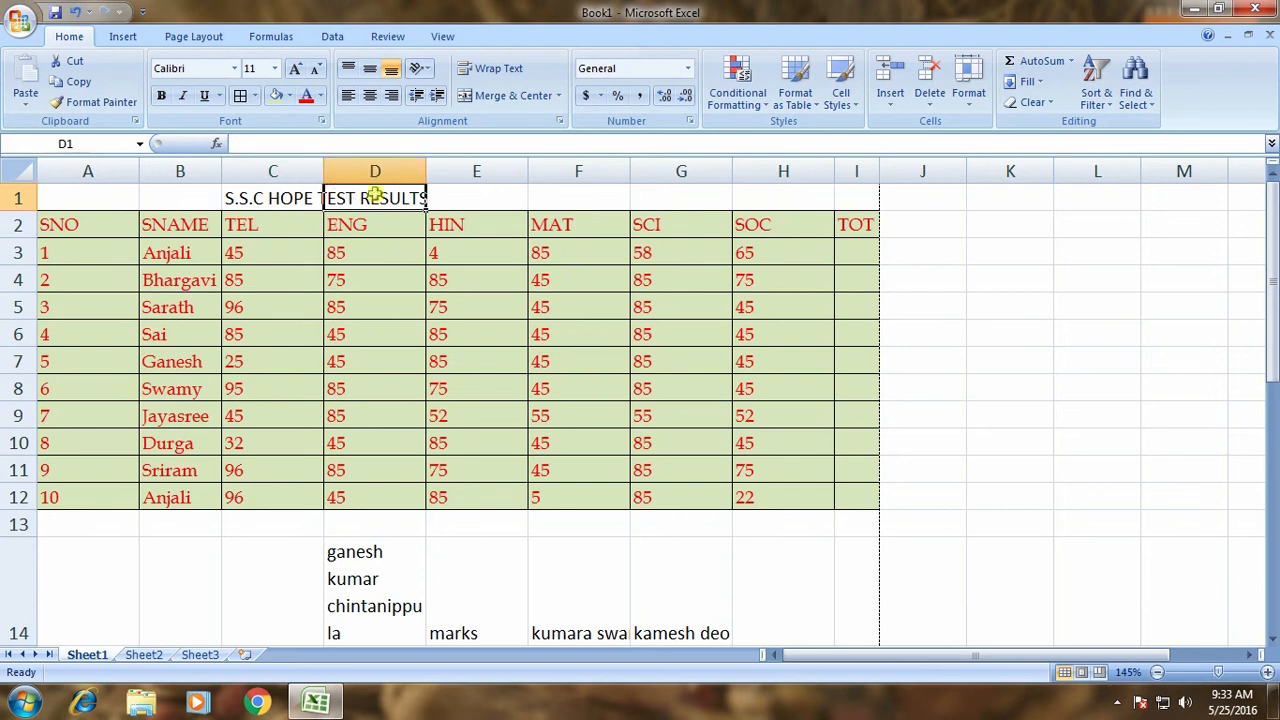
pyautogui.click(453, 198)
# Move the title text from C1 into cell E1.
pyautogui.click(275, 198)
pyautogui.doubleClick(248, 199)
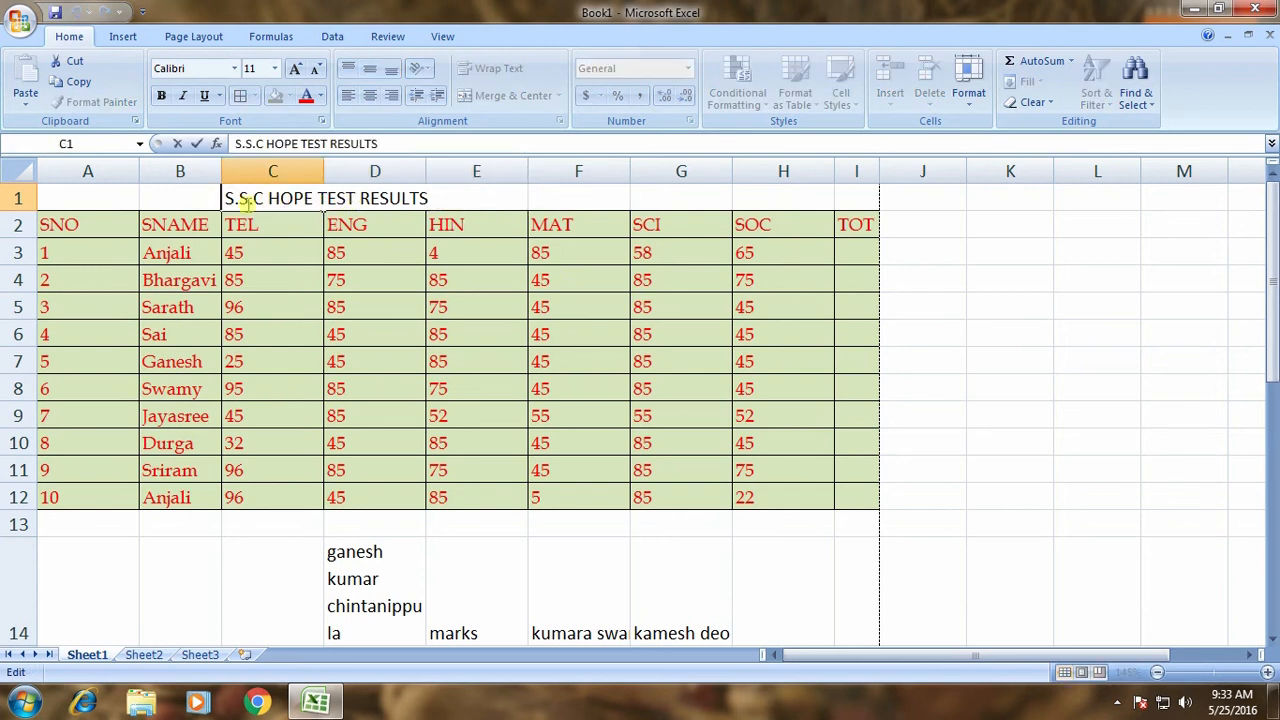
pyautogui.moveTo(228, 198); pyautogui.dragTo(500, 196)
pyautogui.hotkey('ctrl', 'c')
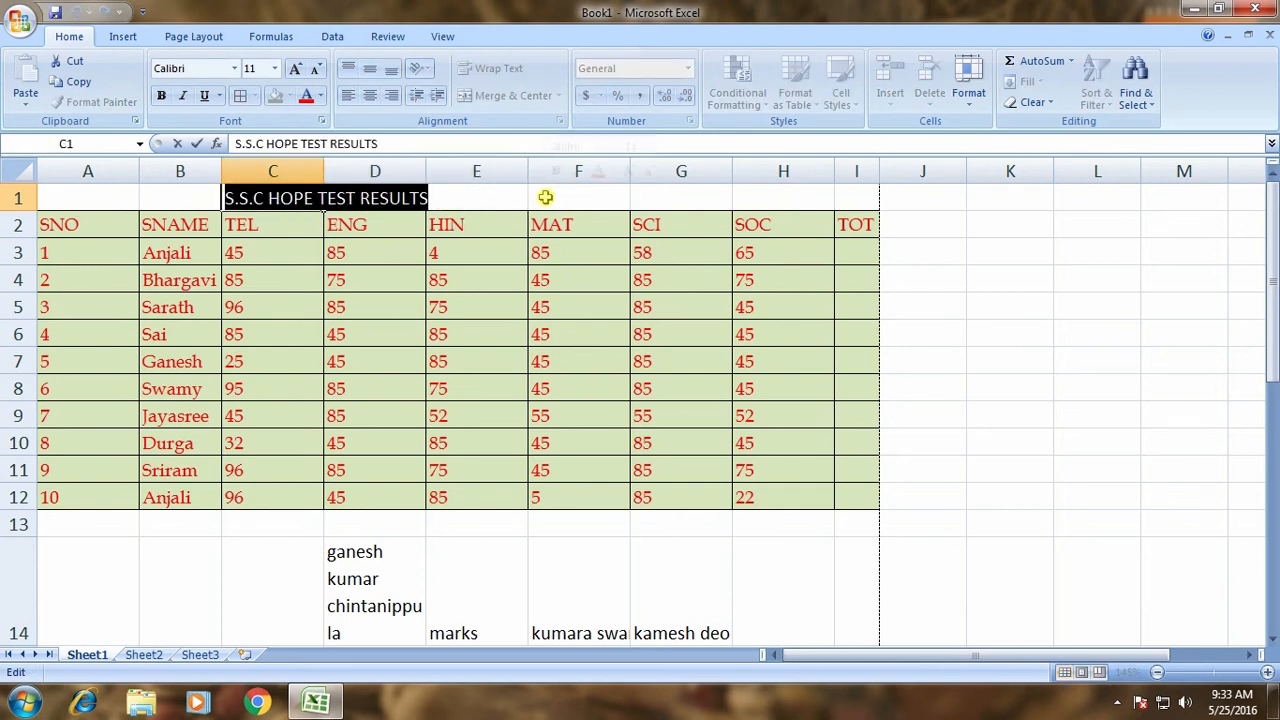
pyautogui.press('Delete')
pyautogui.press('Escape')
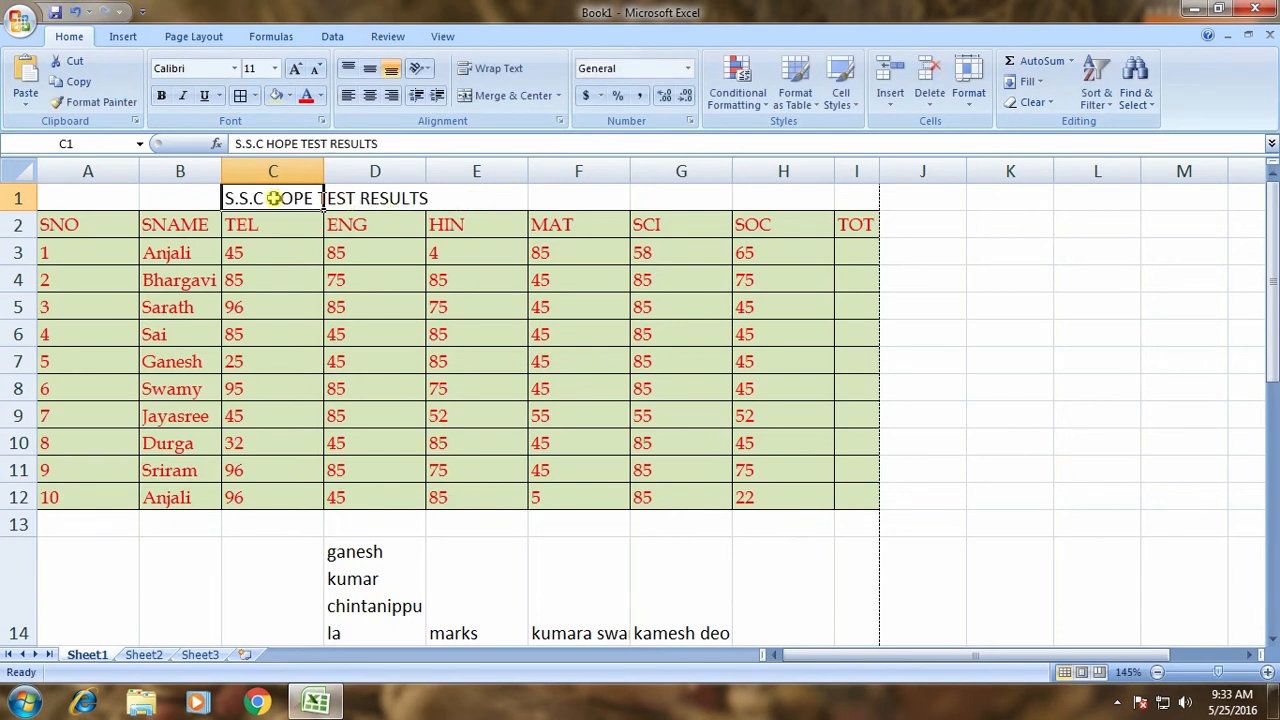
pyautogui.click(464, 197)
pyautogui.doubleClick(475, 197)
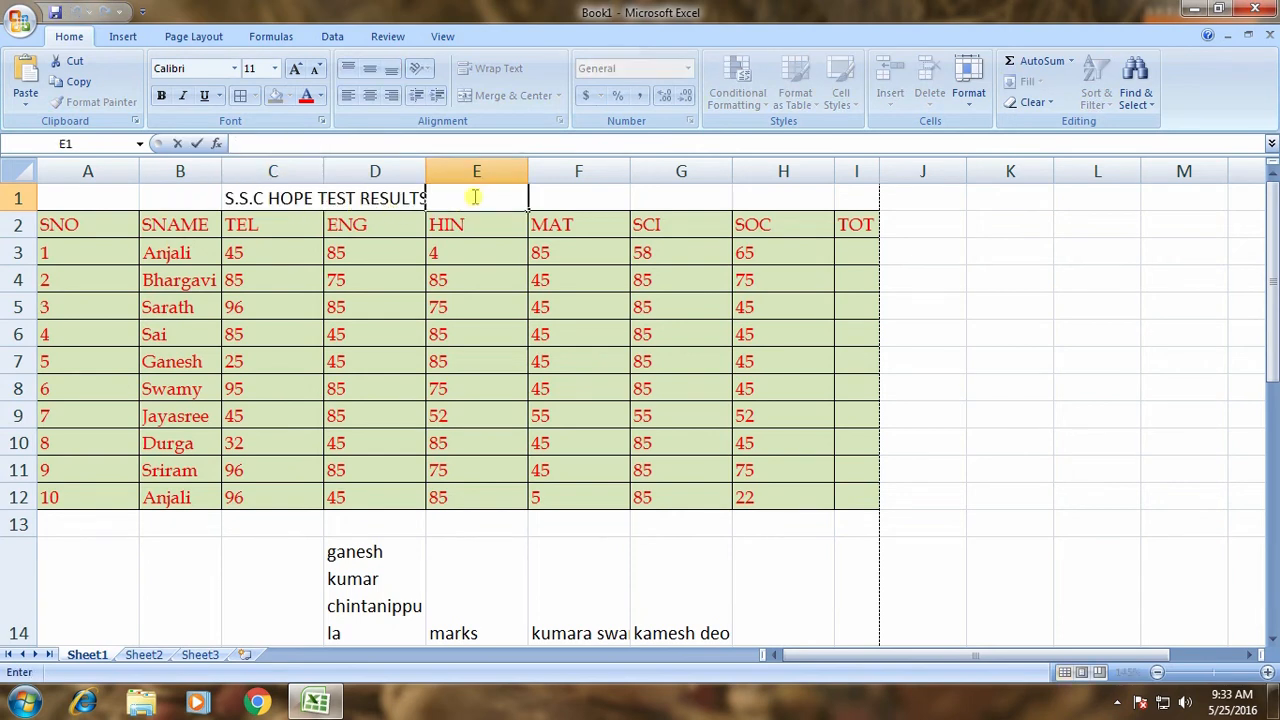
pyautogui.hotkey('ctrl', 'v')
pyautogui.click(466, 242)
# Clear the old title from C1 and select A1:I1 across the table width.
pyautogui.click(290, 192)
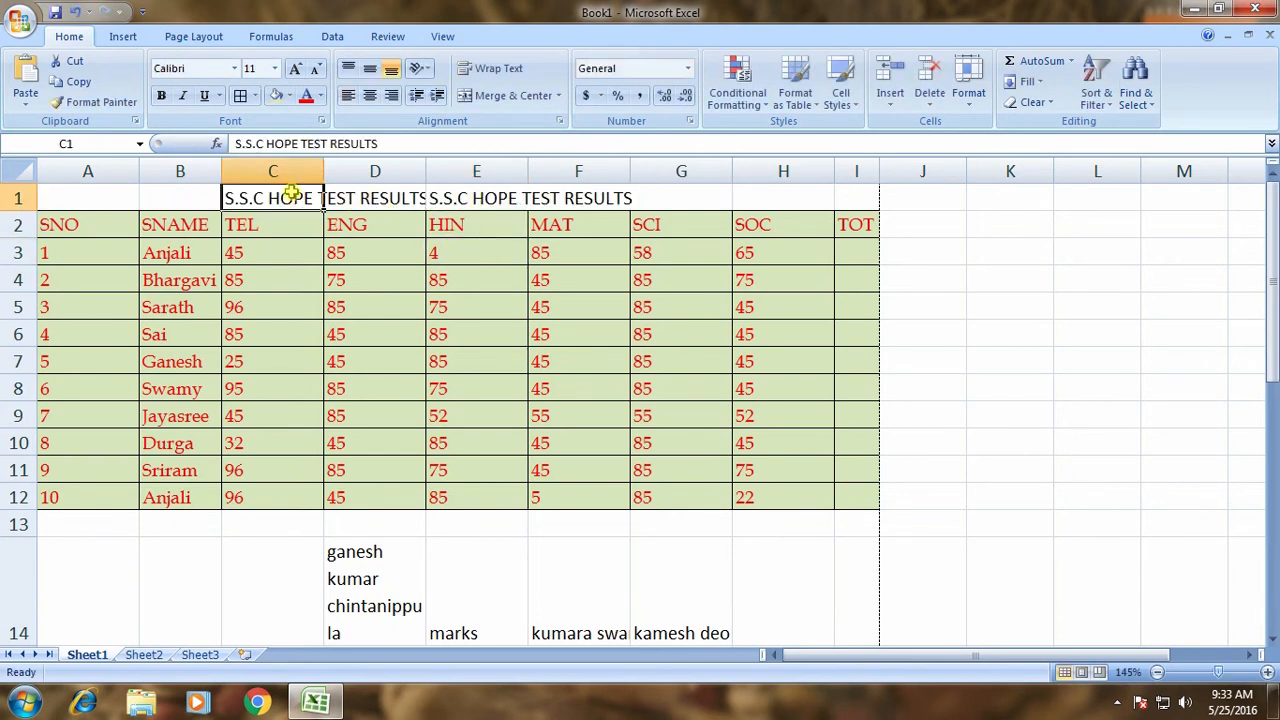
pyautogui.press('Delete')
pyautogui.click(448, 330)
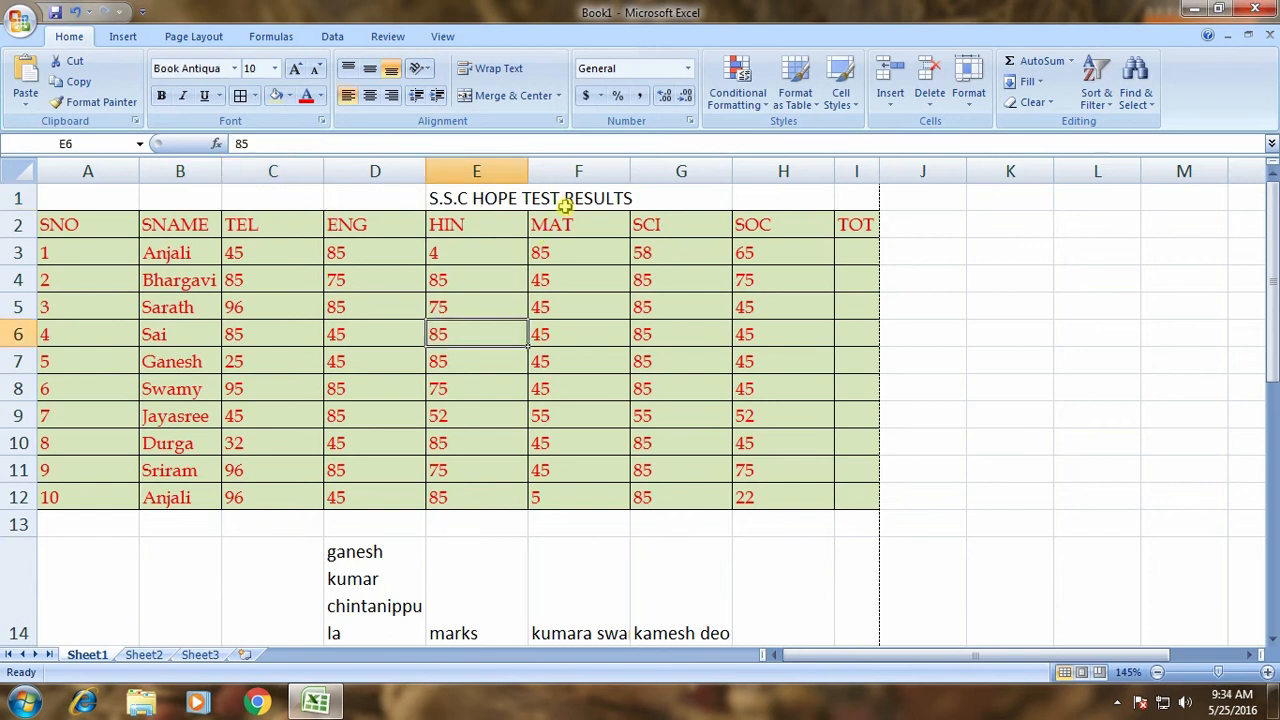
pyautogui.click(520, 199)
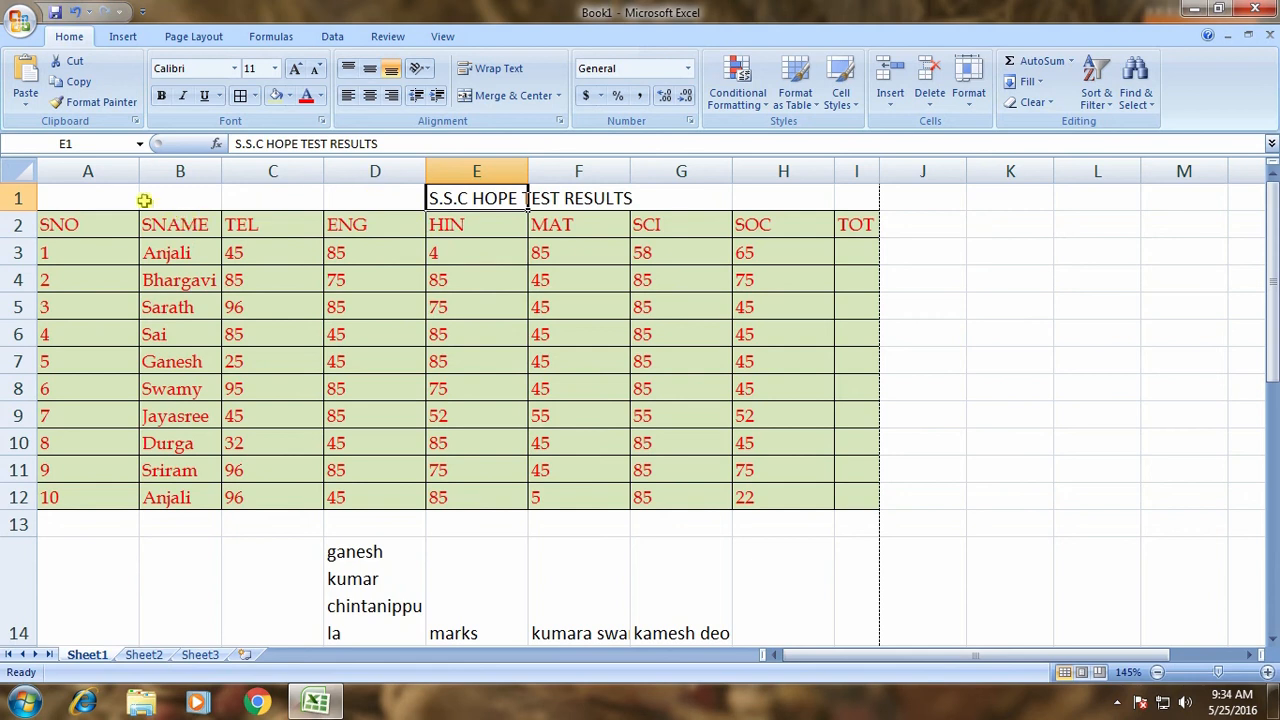
pyautogui.click(112, 196)
pyautogui.moveTo(135, 196); pyautogui.dragTo(846, 198)
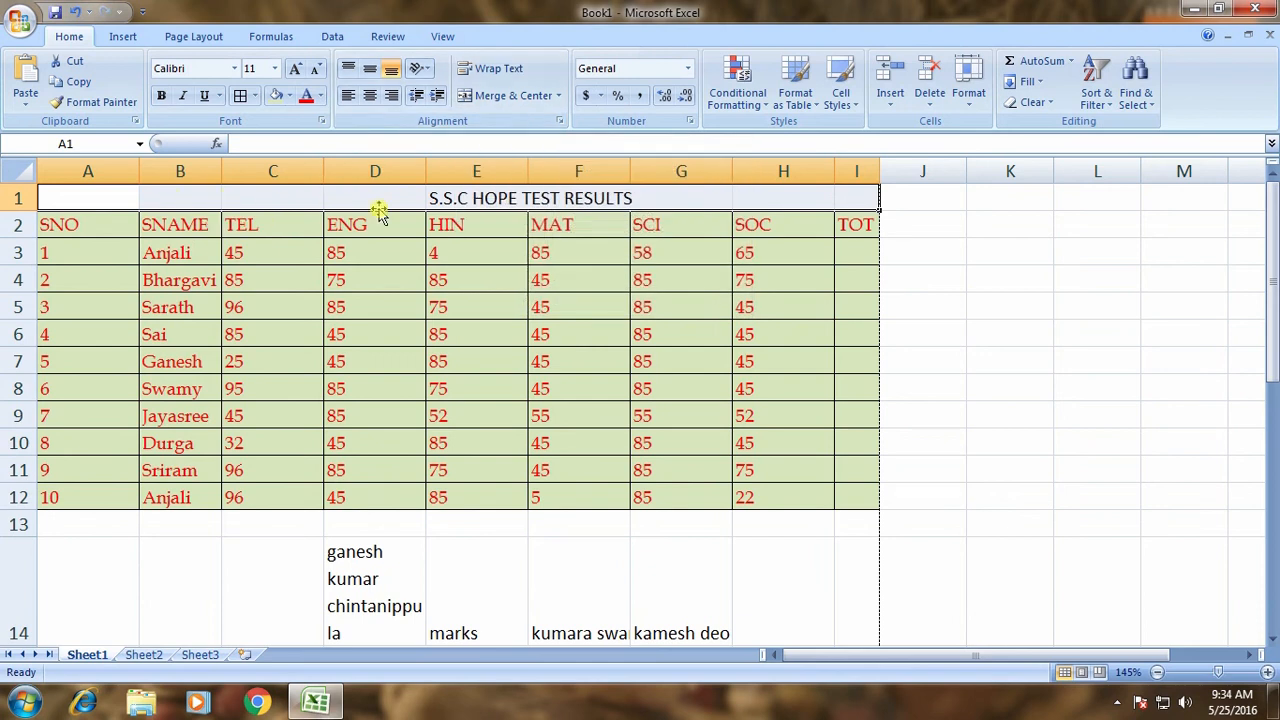
# Merge and centre A1:I1 and append ', R.C.M ST JOHNS HIGH SCHOOL' to the title.
pyautogui.click(500, 95)
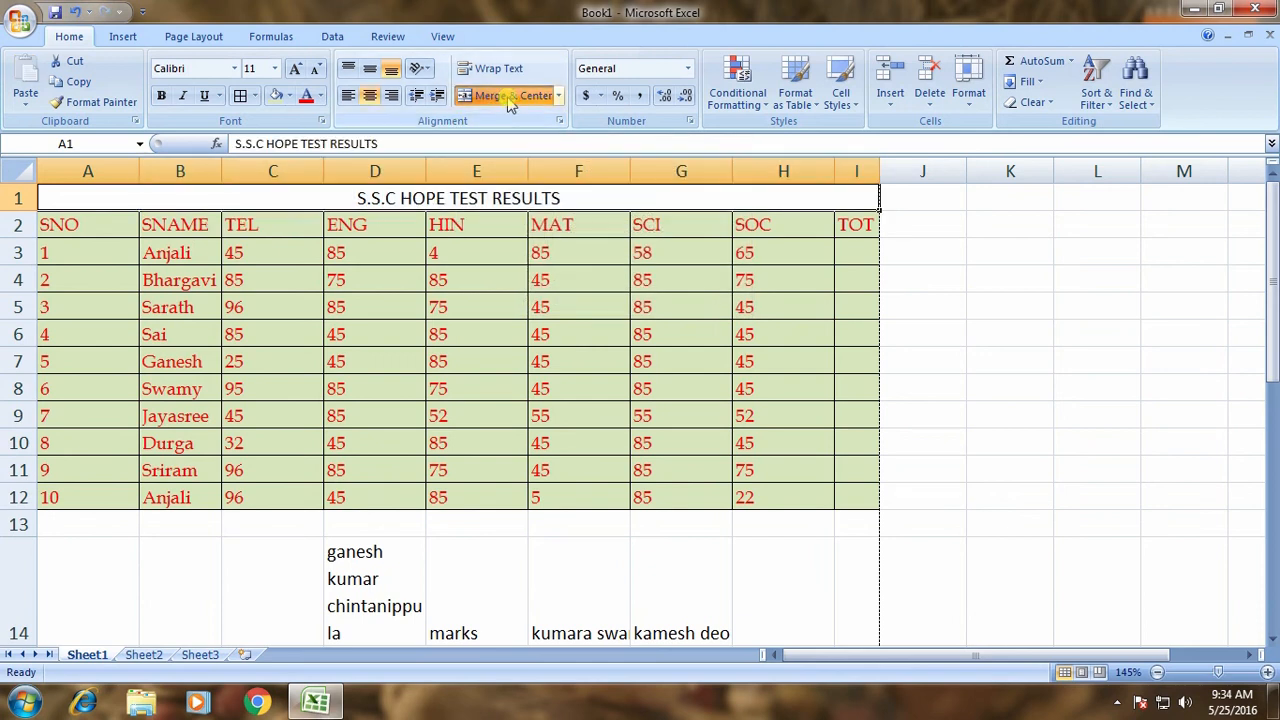
pyautogui.click(416, 313)
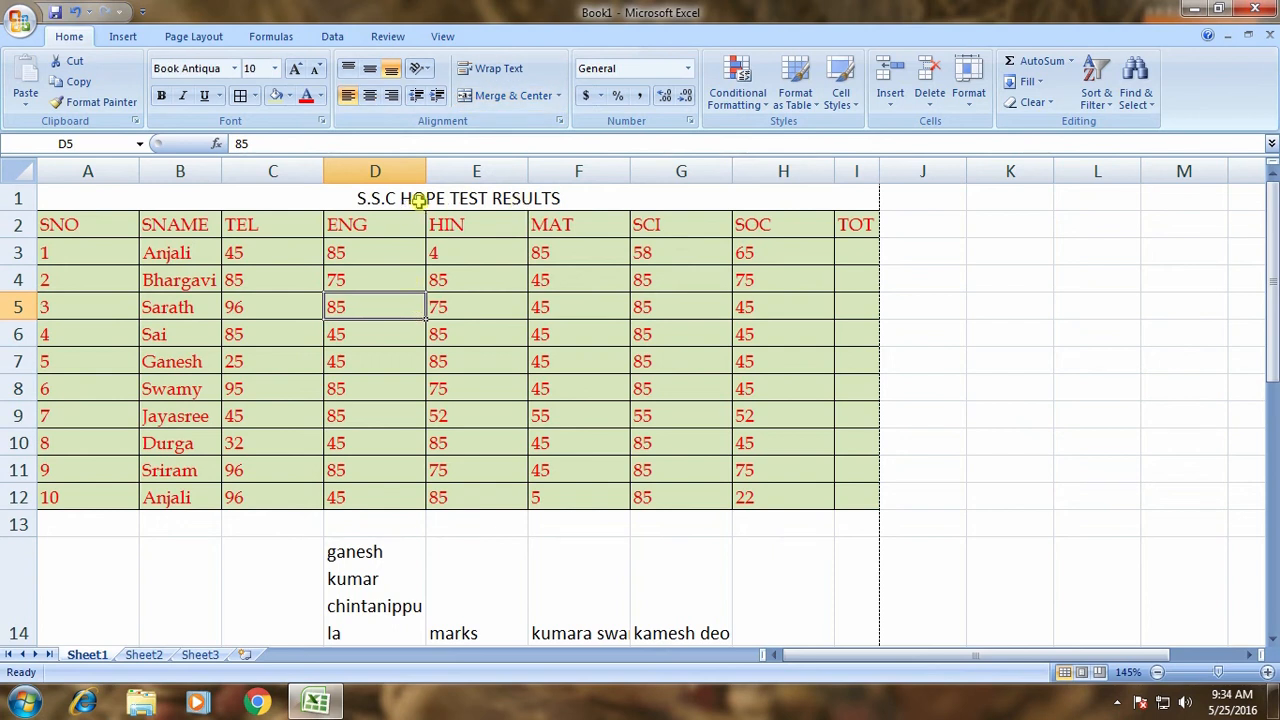
pyautogui.doubleClick(530, 200)
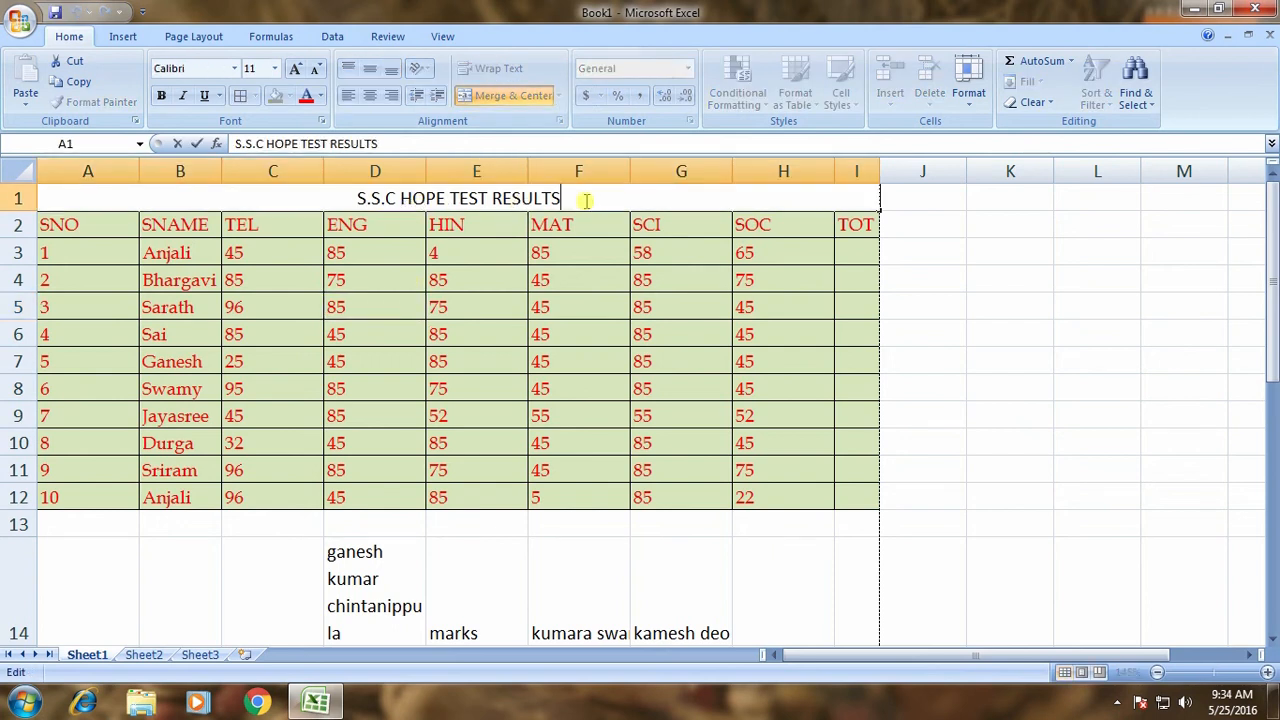
pyautogui.write(', R.C.')
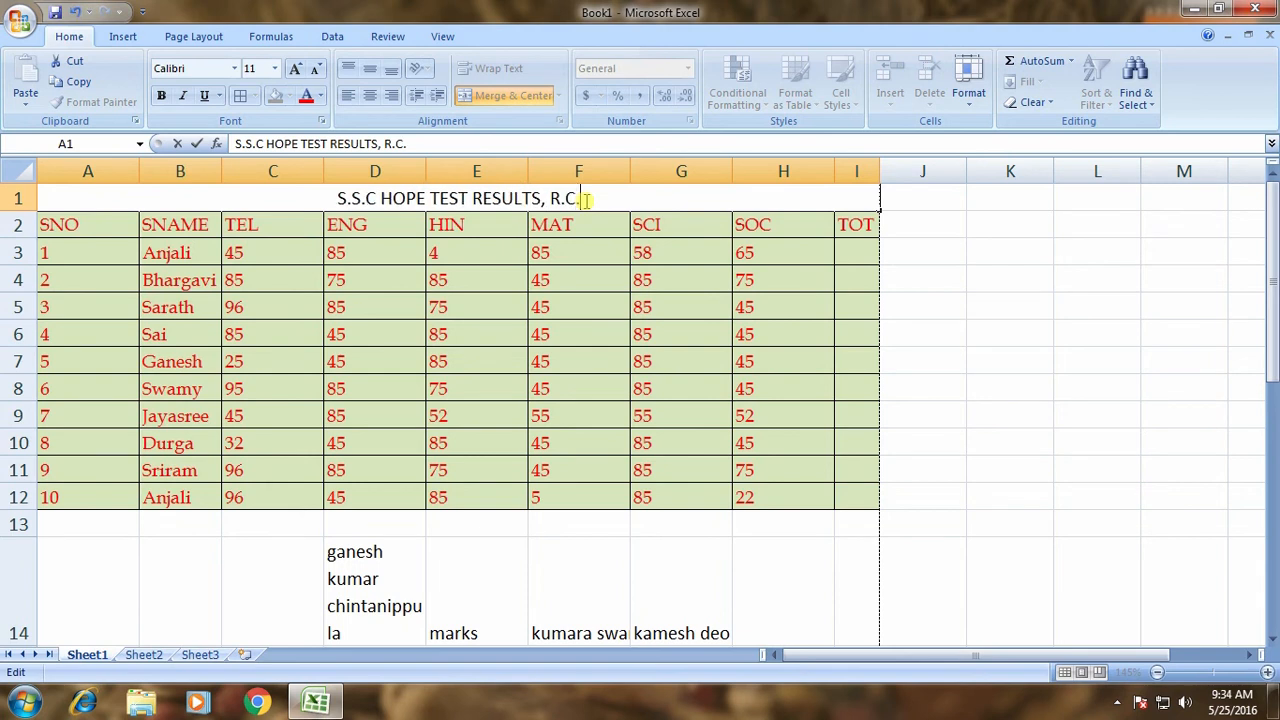
pyautogui.write('M ST JOH')
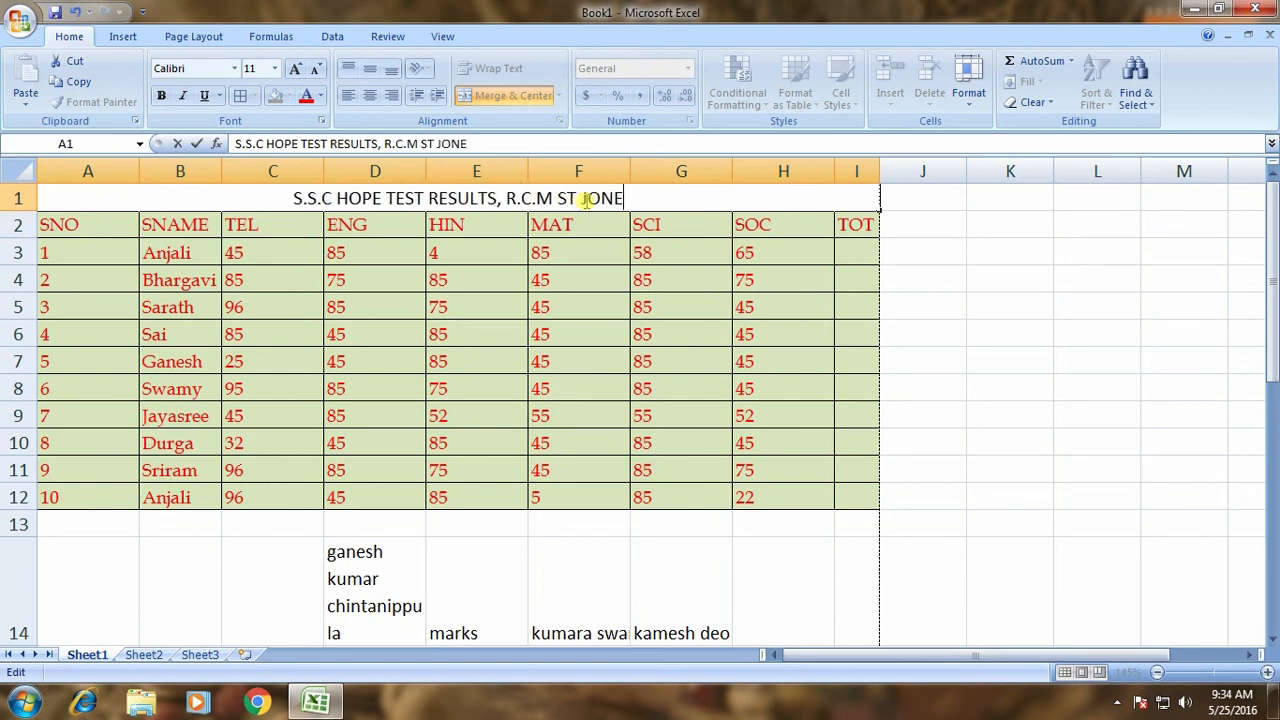
pyautogui.write('NS H')
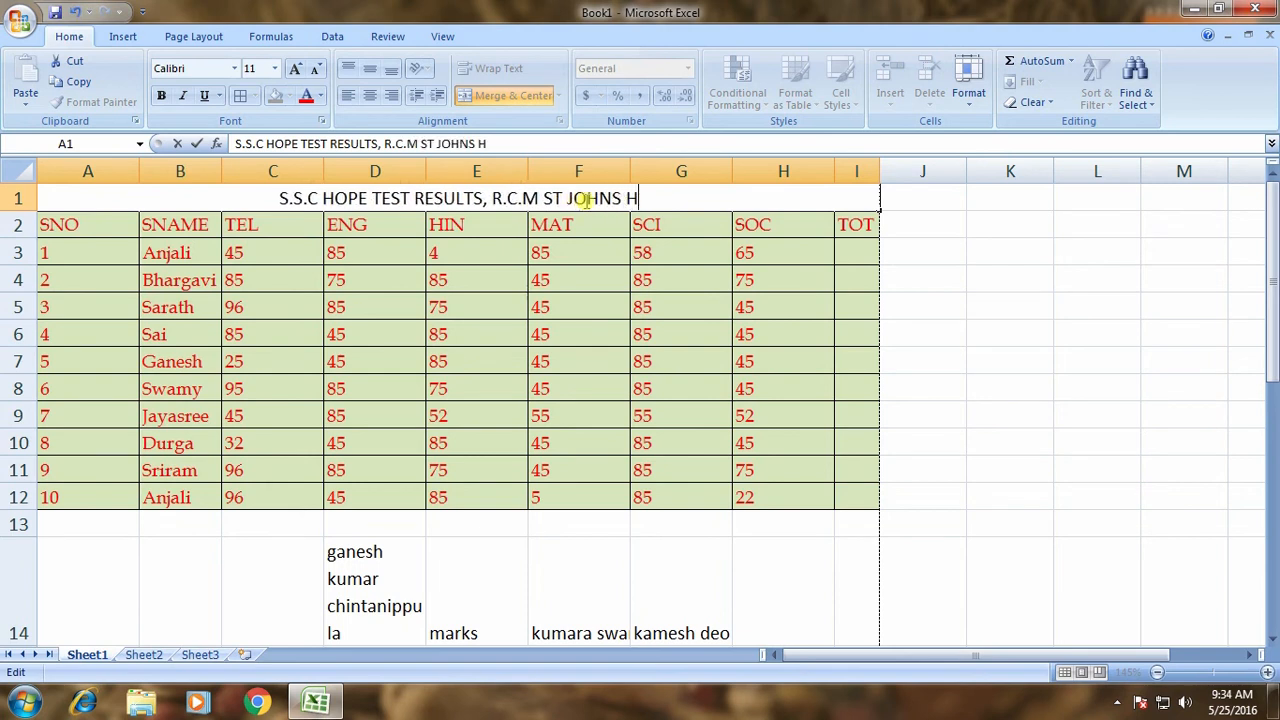
pyautogui.write('IGH SCHOOL')
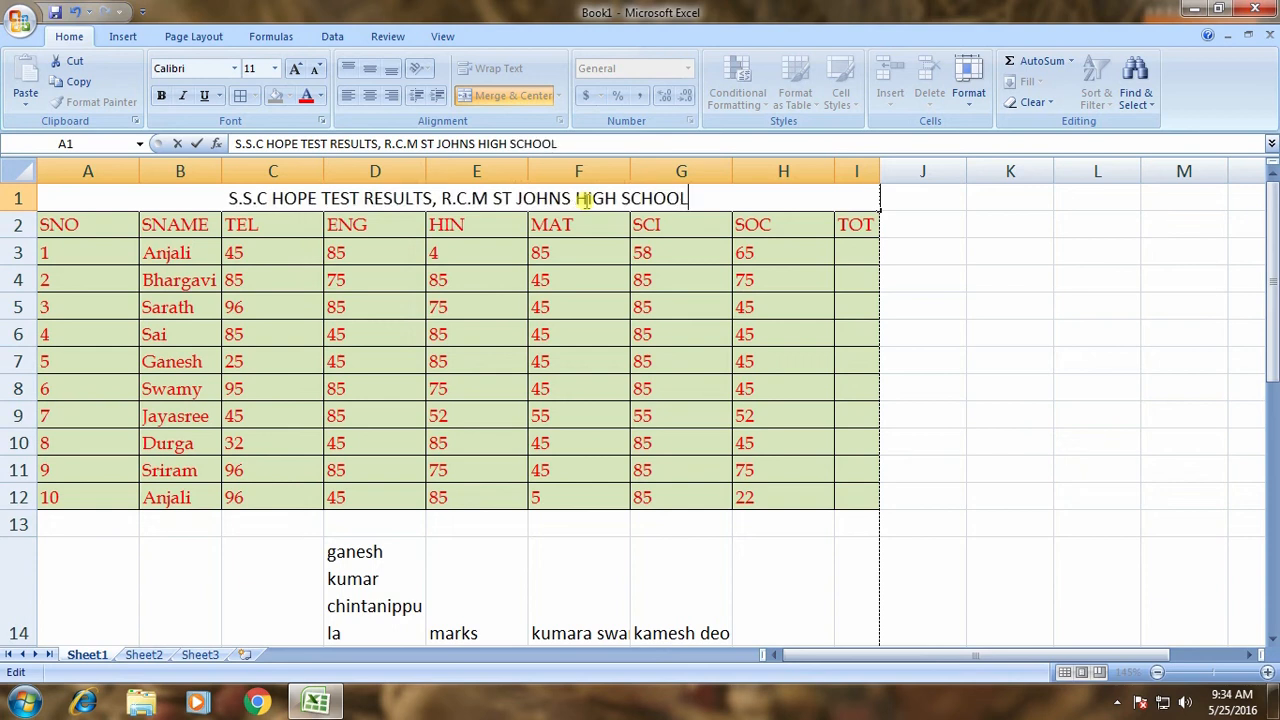
pyautogui.press('Return')
# Set the title font size to 16 after trying 24 and 20.
pyautogui.click(679, 200)
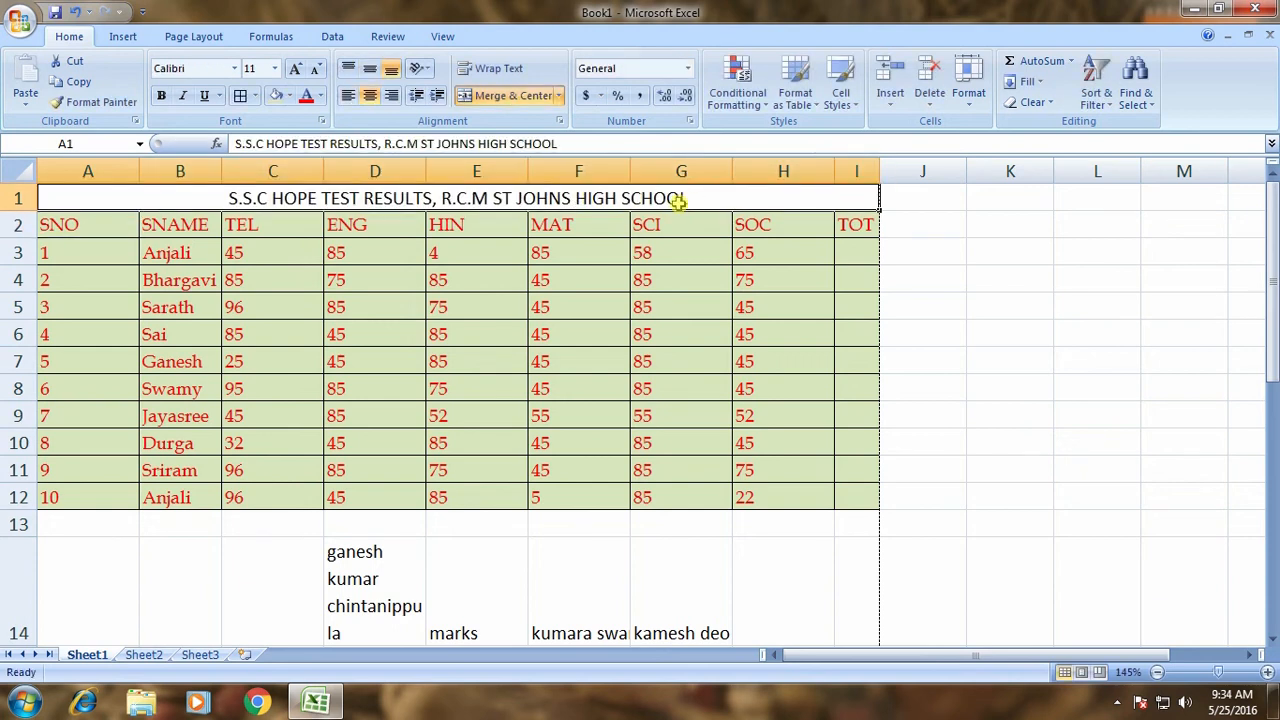
pyautogui.click(274, 70)
pyautogui.click(251, 244)
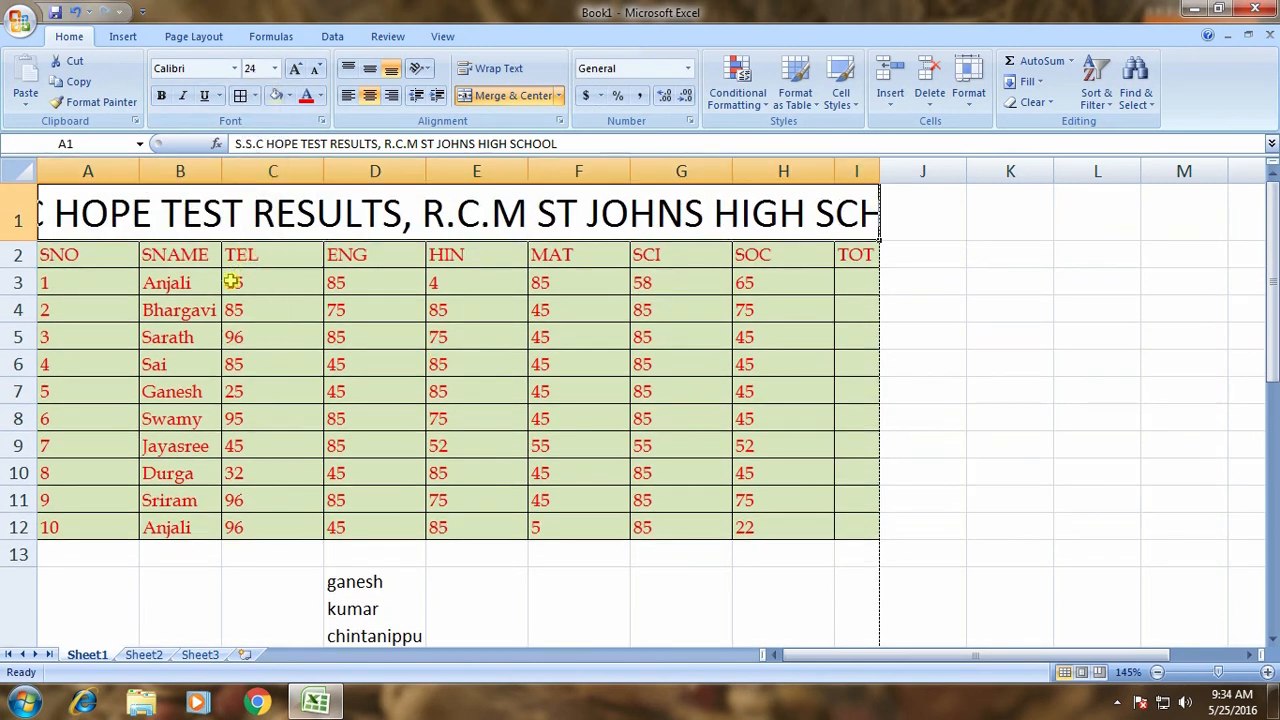
pyautogui.click(274, 68)
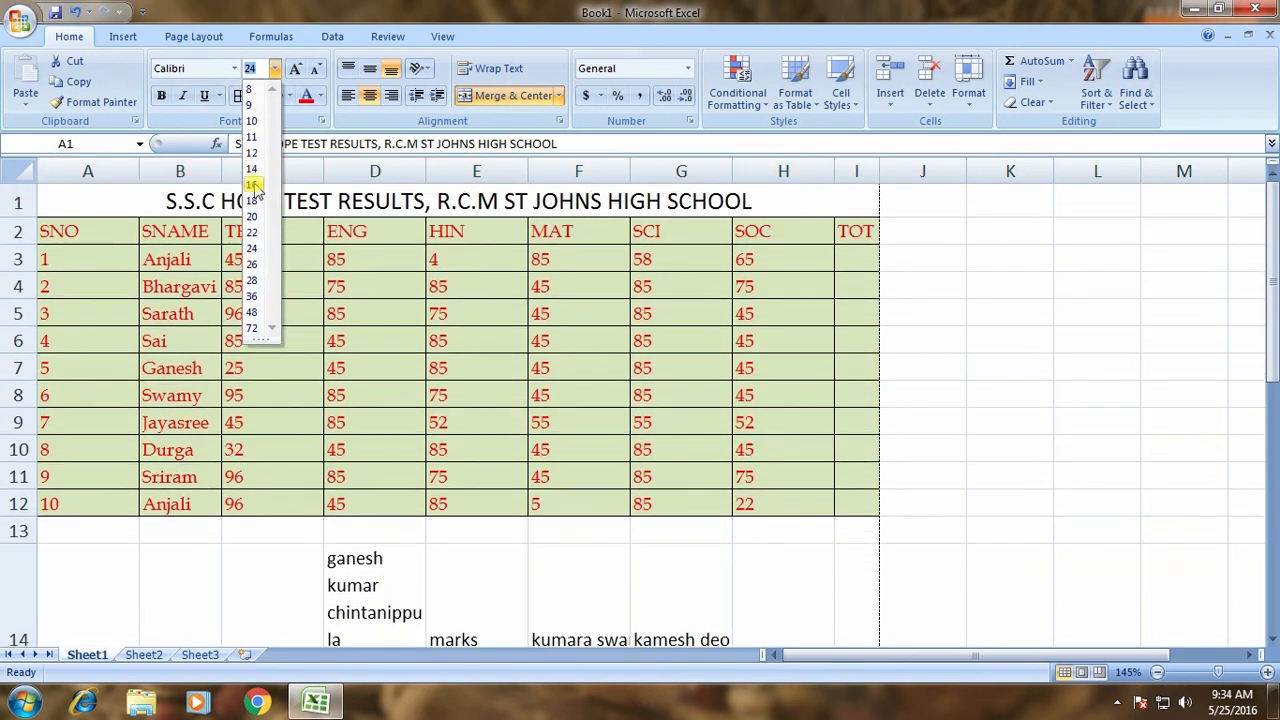
pyautogui.click(253, 215)
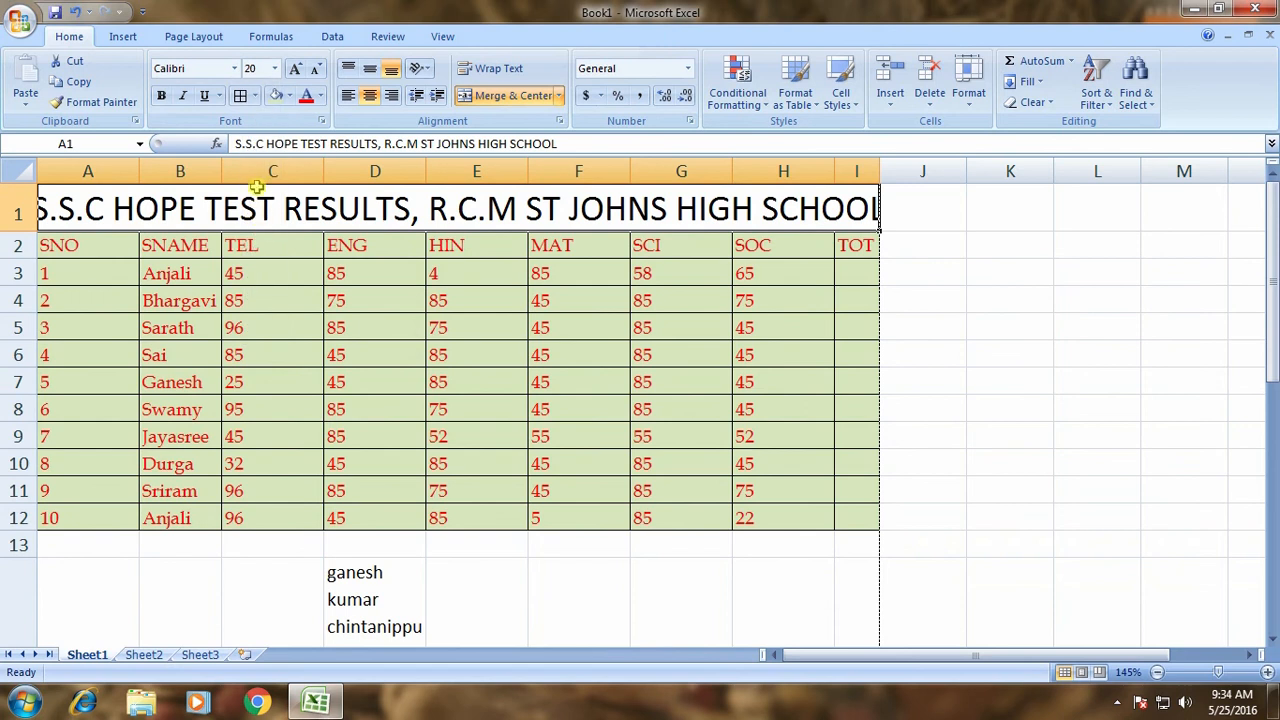
pyautogui.click(274, 68)
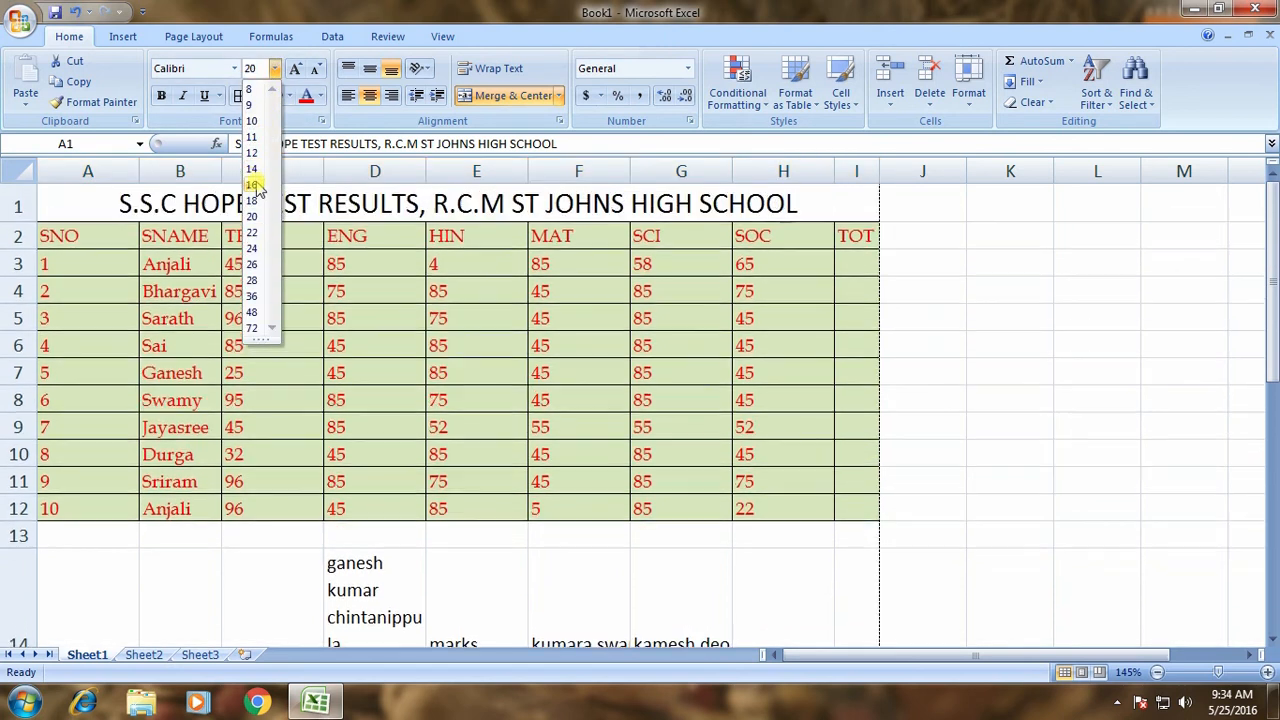
pyautogui.click(253, 186)
pyautogui.click(462, 430)
# Review the title and marks table by selecting it and scrolling through the sheet.
pyautogui.moveTo(117, 206); pyautogui.dragTo(599, 492)
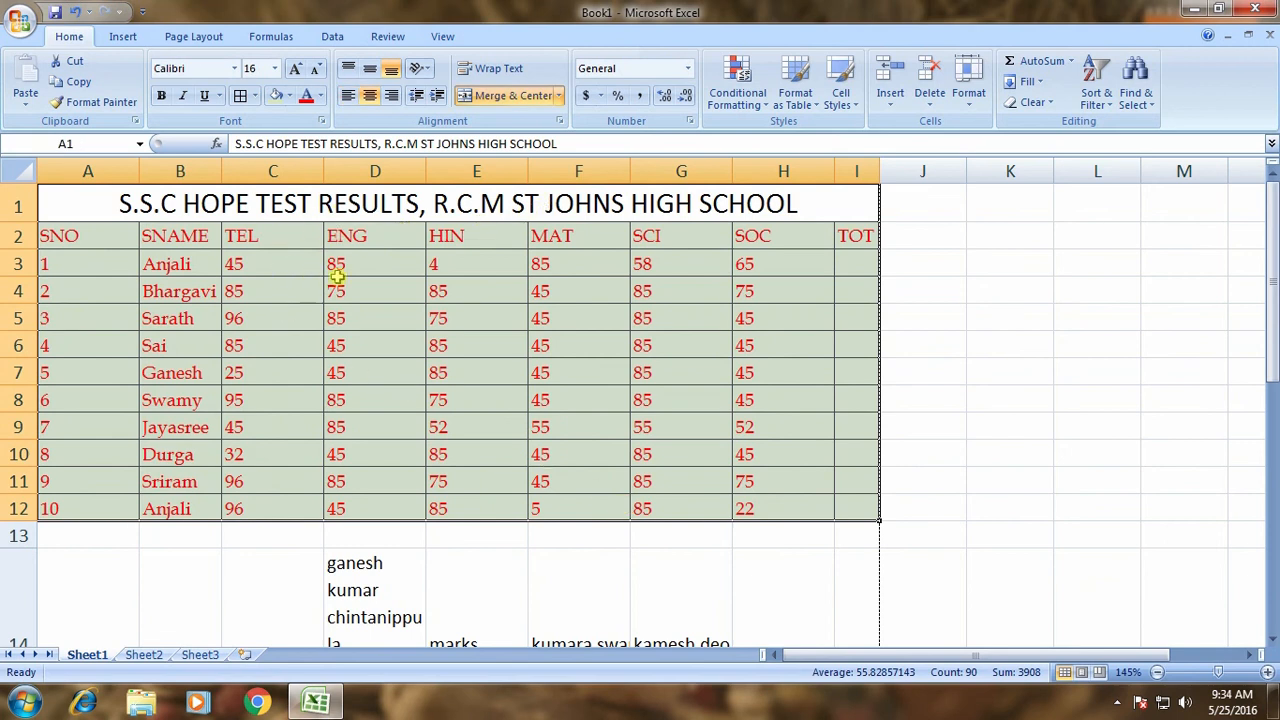
pyautogui.click(797, 400)
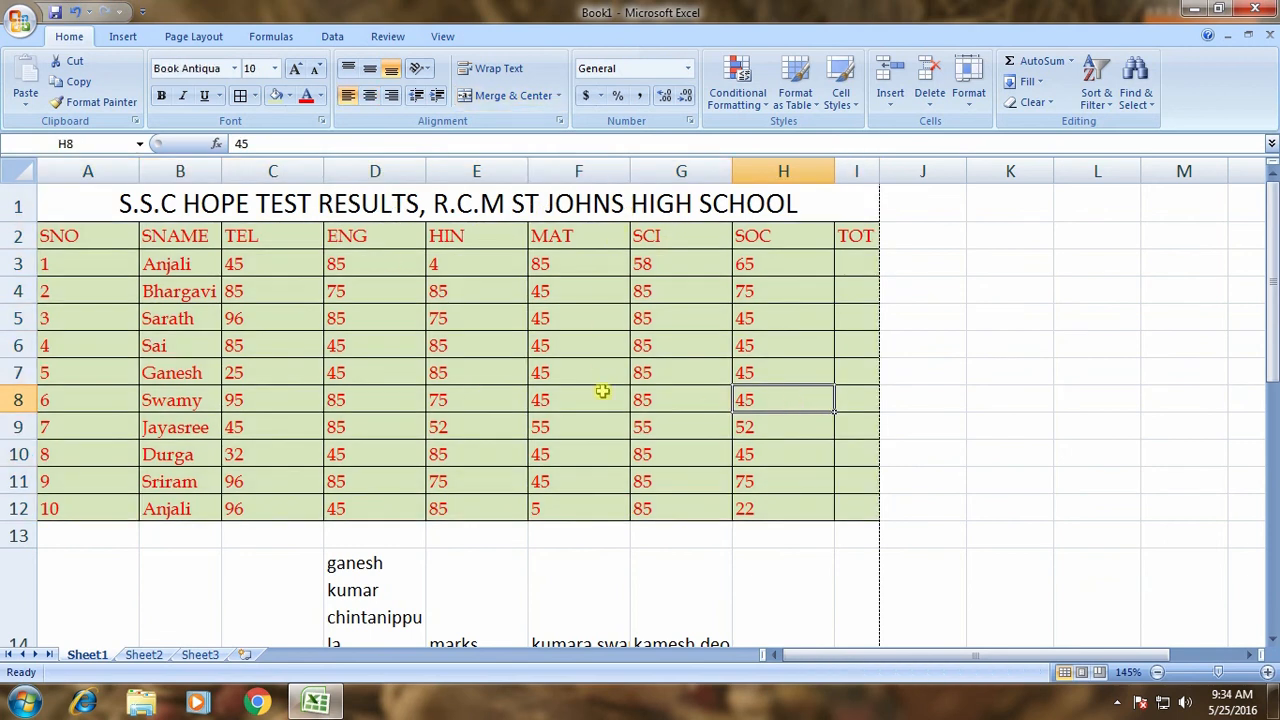
pyautogui.scroll(-2, 634, 454)
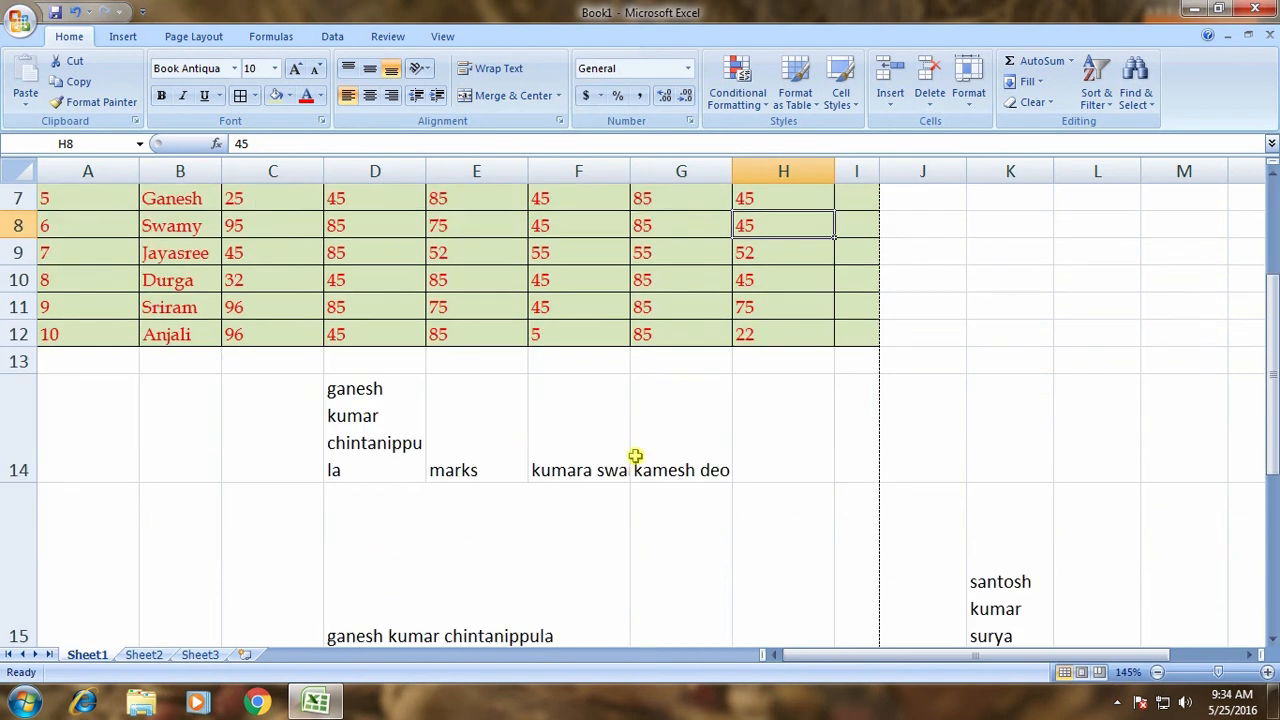
pyautogui.scroll(2, 643, 457)
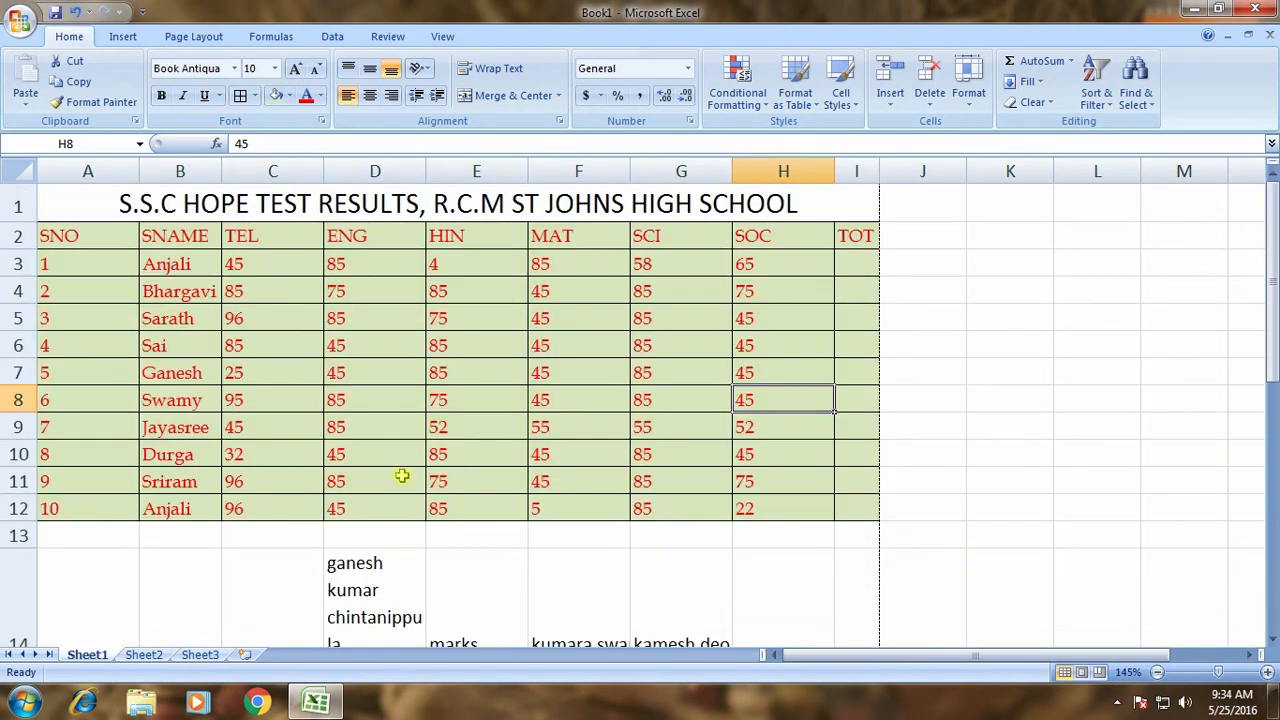
pyautogui.click(212, 282)
pyautogui.moveTo(118, 238); pyautogui.dragTo(845, 243)
pyautogui.click(490, 95)
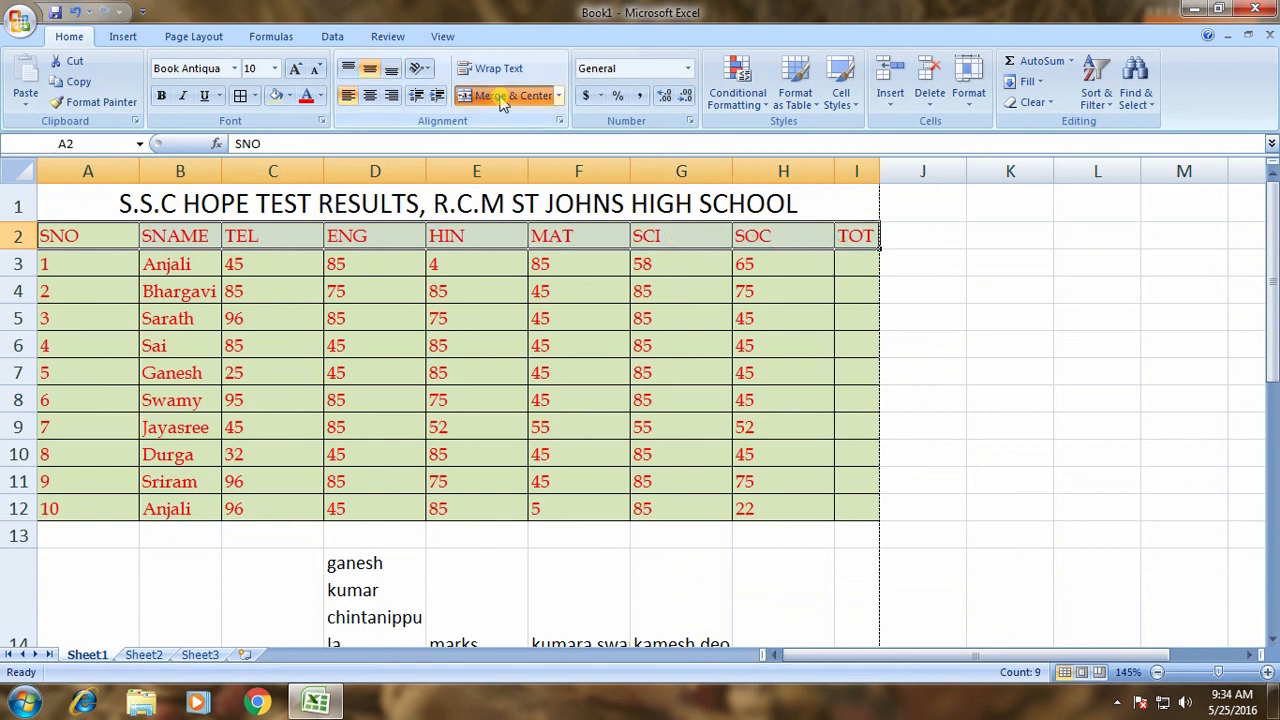
pyautogui.click(606, 414)
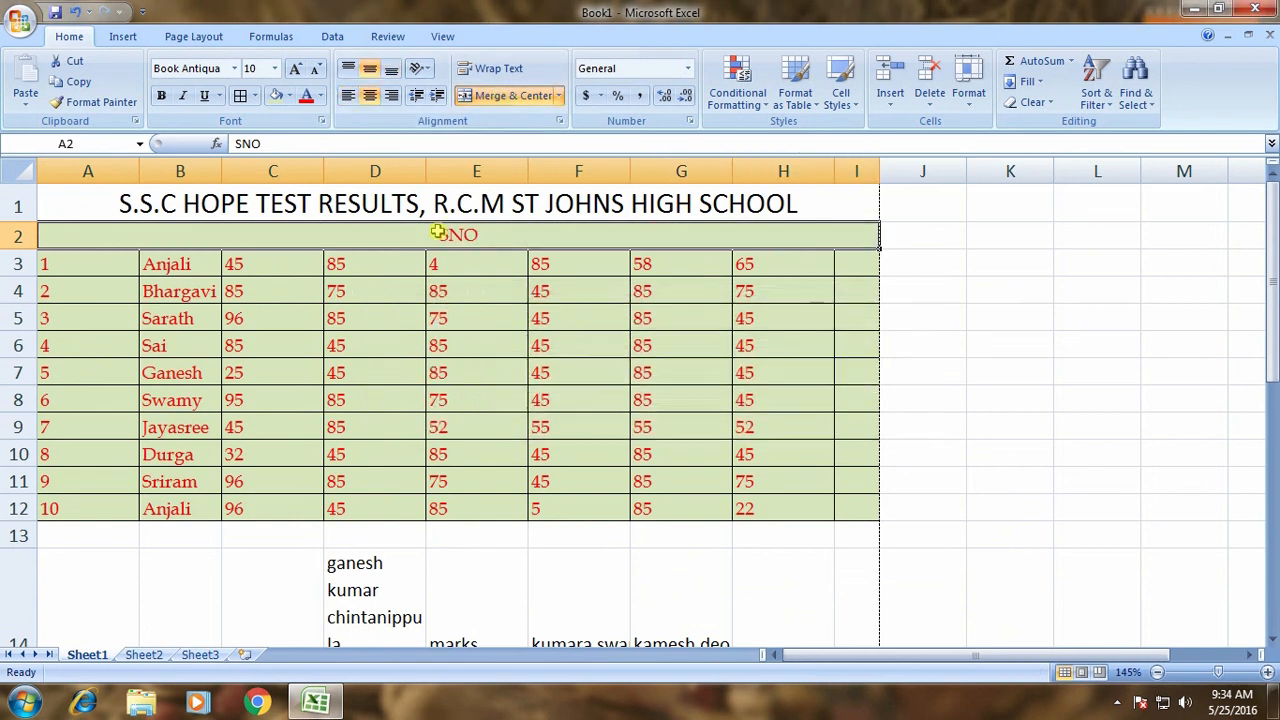
pyautogui.click(446, 297)
pyautogui.click(472, 237)
pyautogui.moveTo(106, 264); pyautogui.dragTo(871, 268)
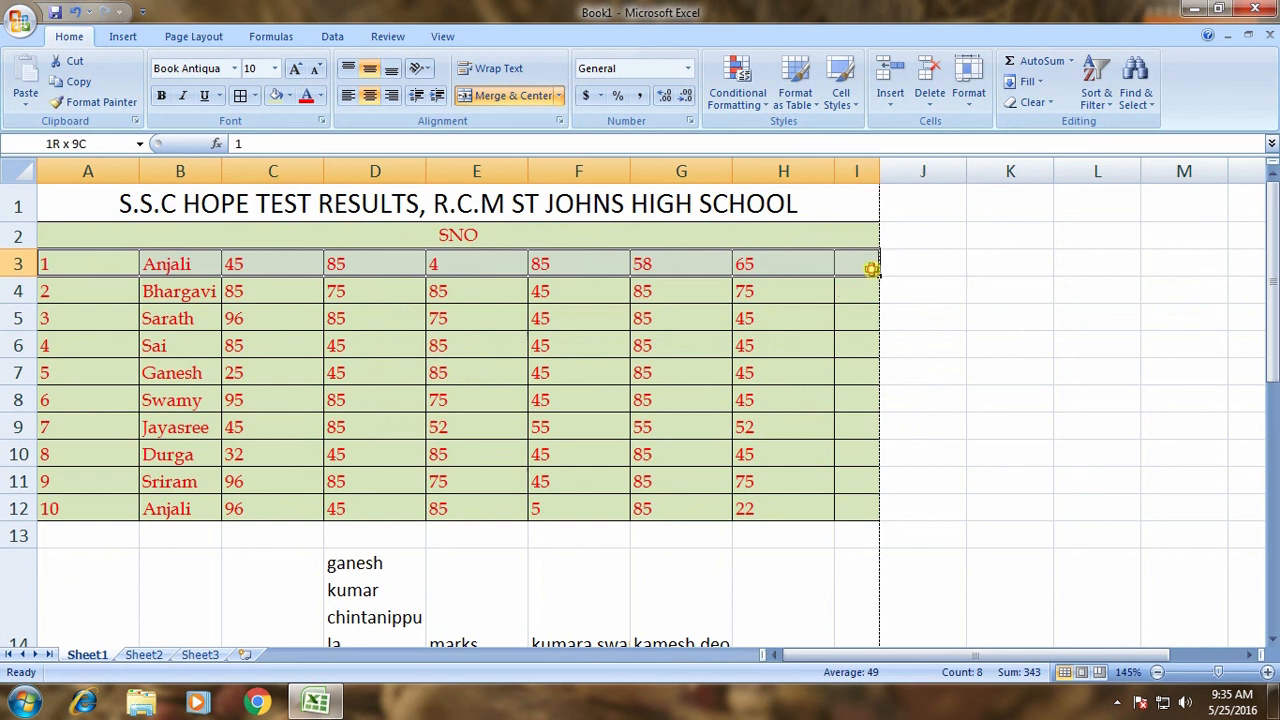
pyautogui.click(500, 96)
pyautogui.click(597, 416)
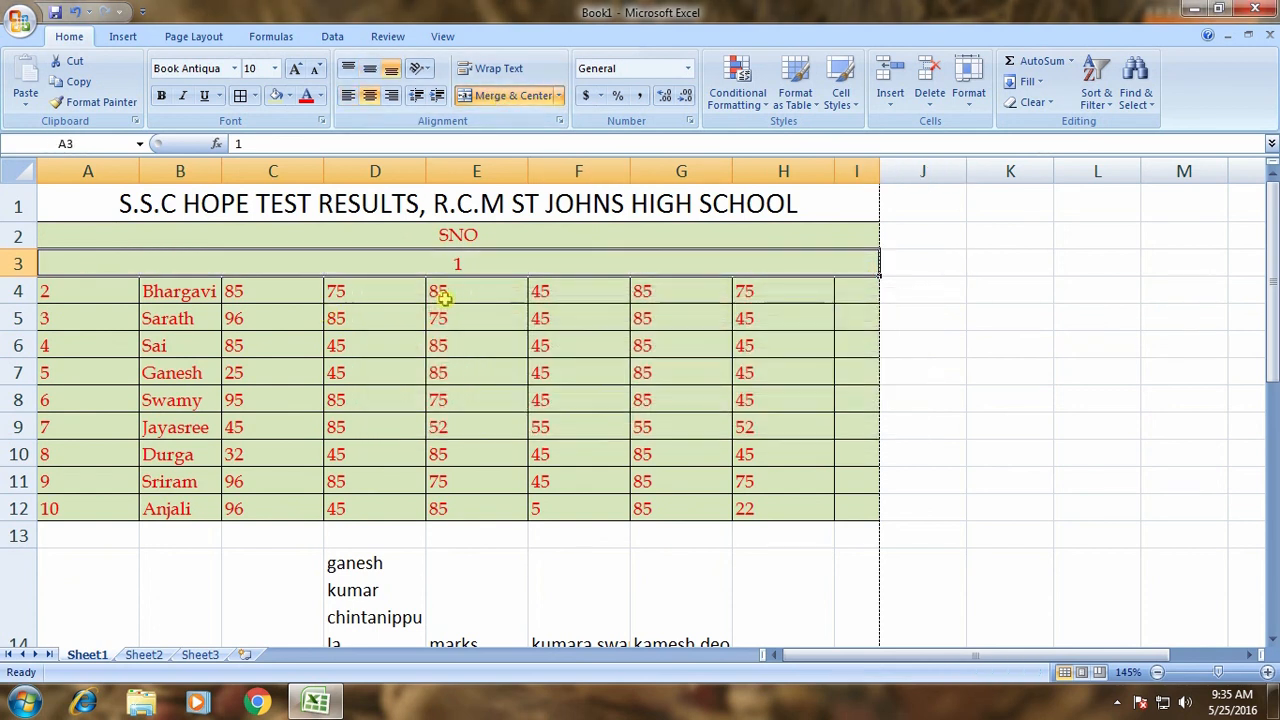
pyautogui.moveTo(174, 292); pyautogui.dragTo(177, 506)
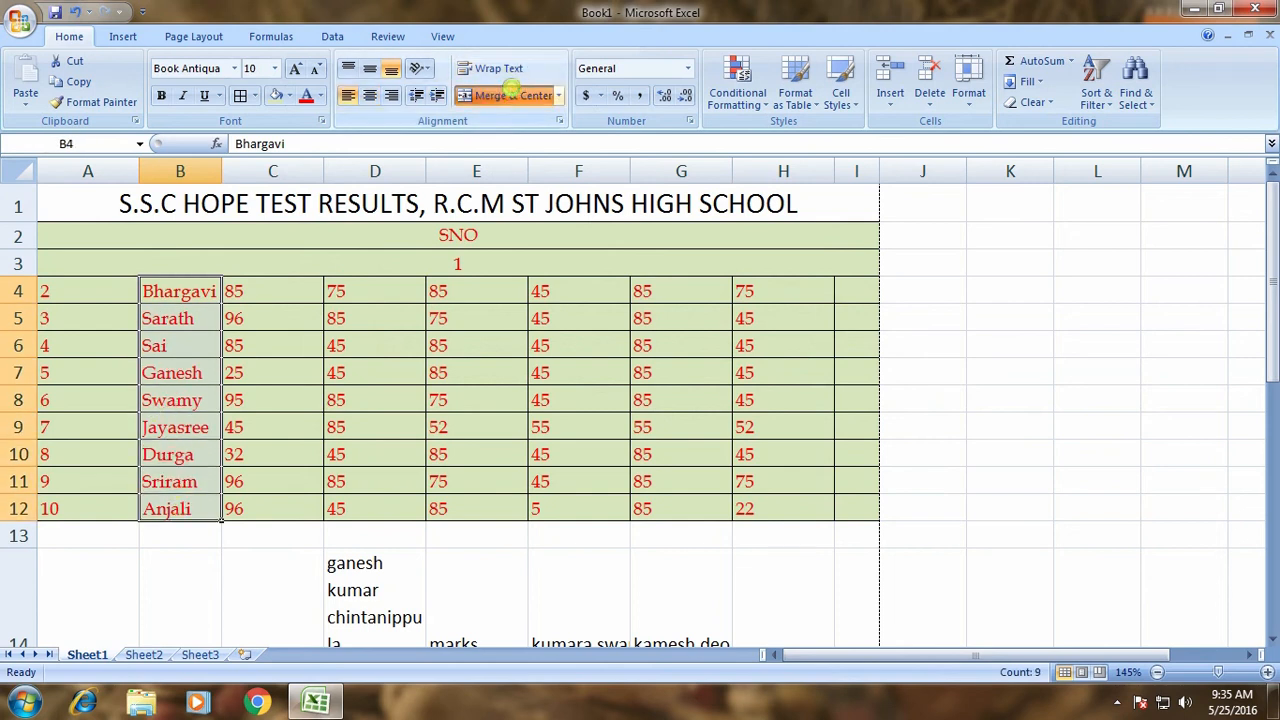
pyautogui.click(507, 95)
pyautogui.click(600, 414)
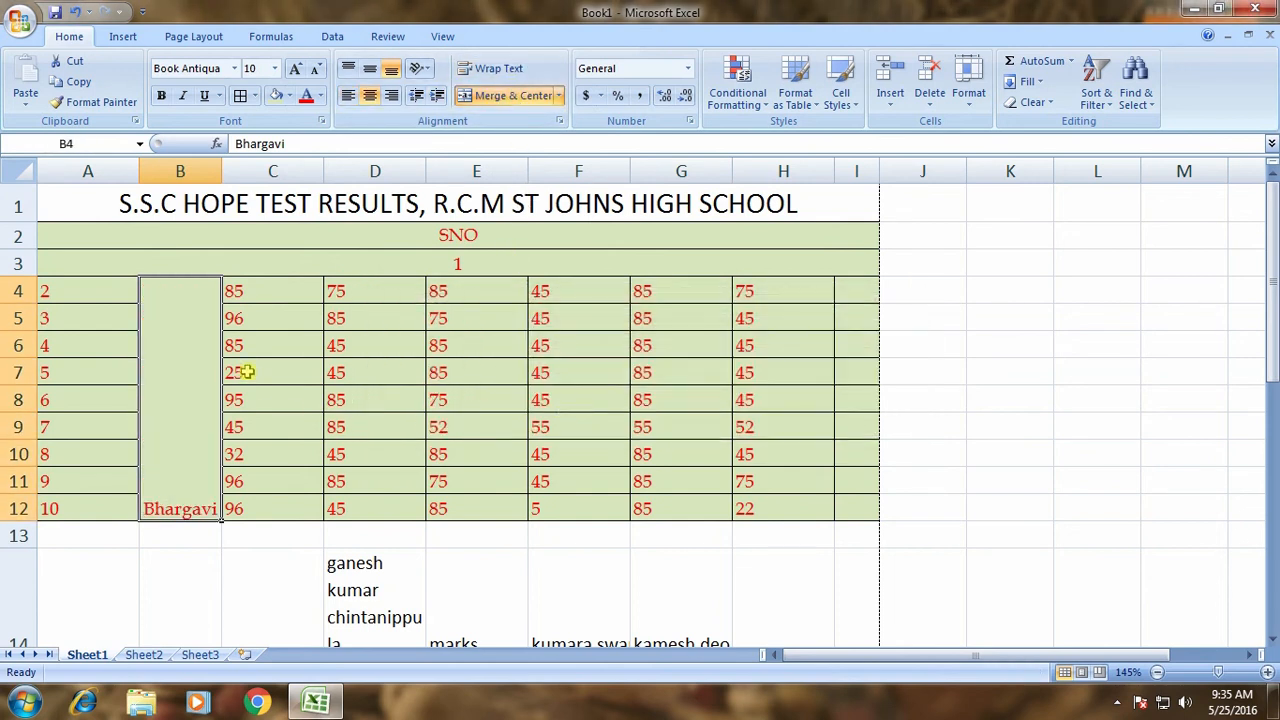
pyautogui.moveTo(456, 294); pyautogui.dragTo(471, 503)
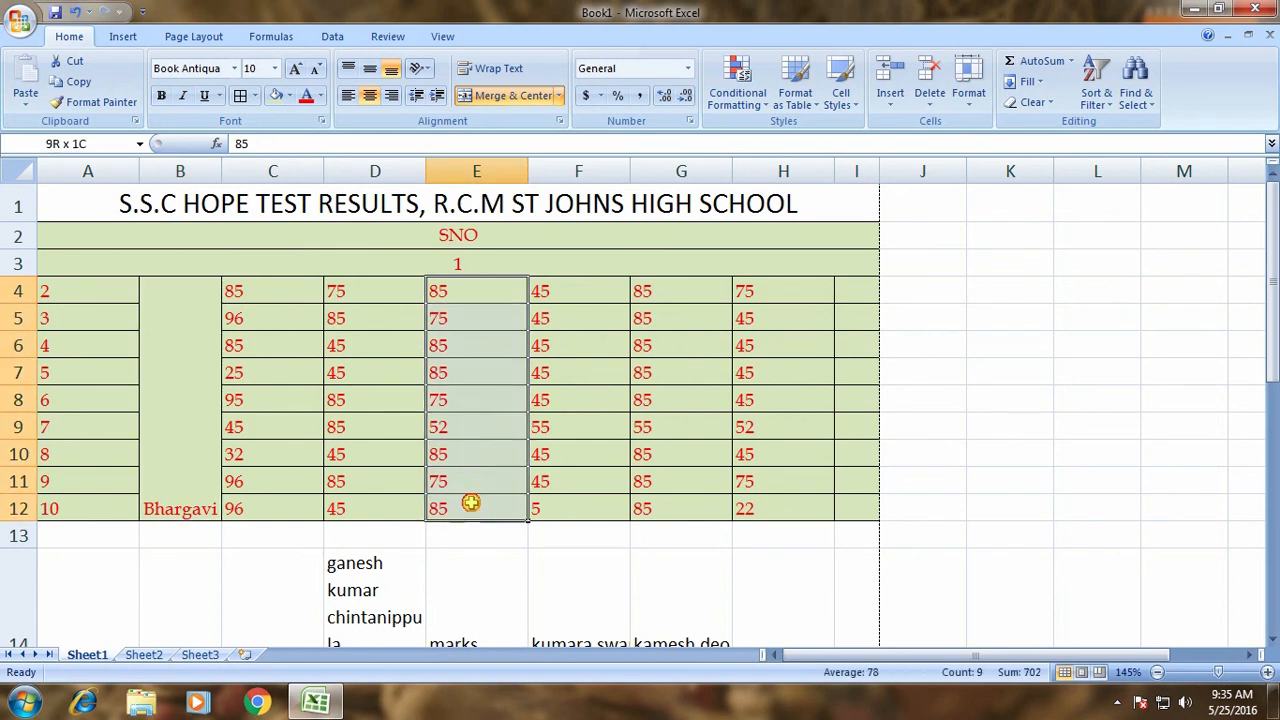
pyautogui.click(492, 91)
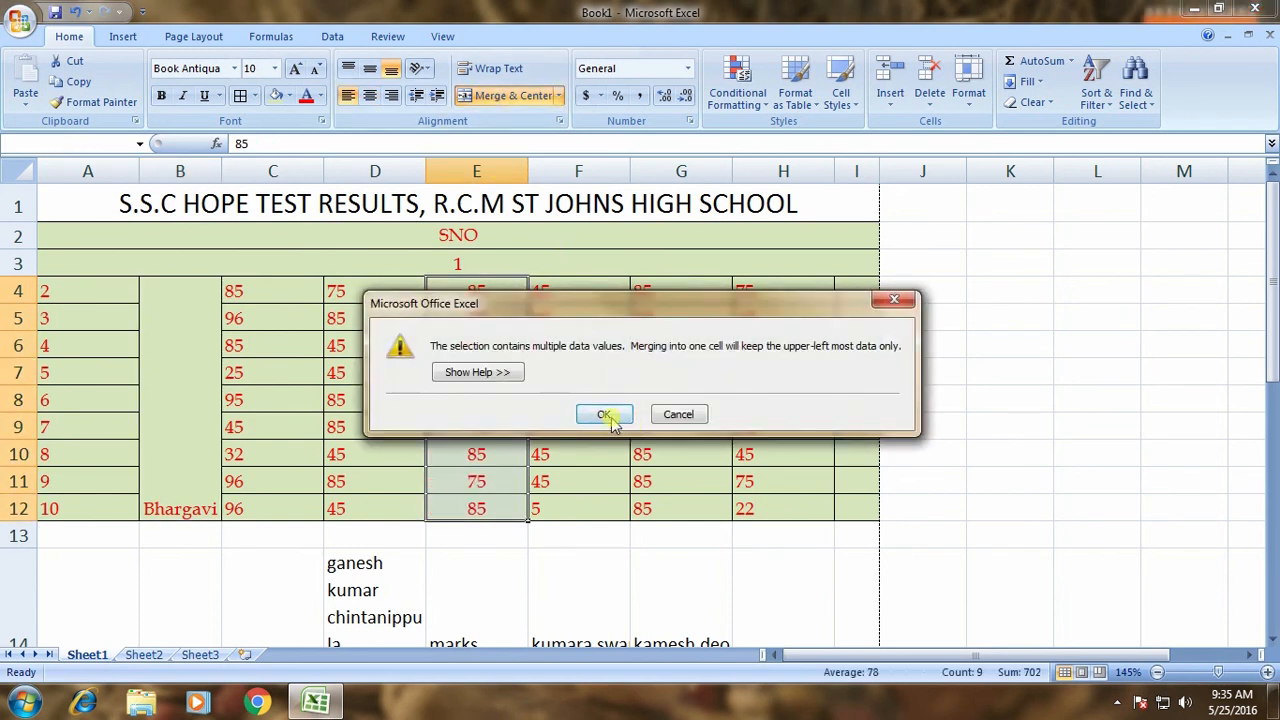
pyautogui.click(606, 415)
pyautogui.click(611, 372)
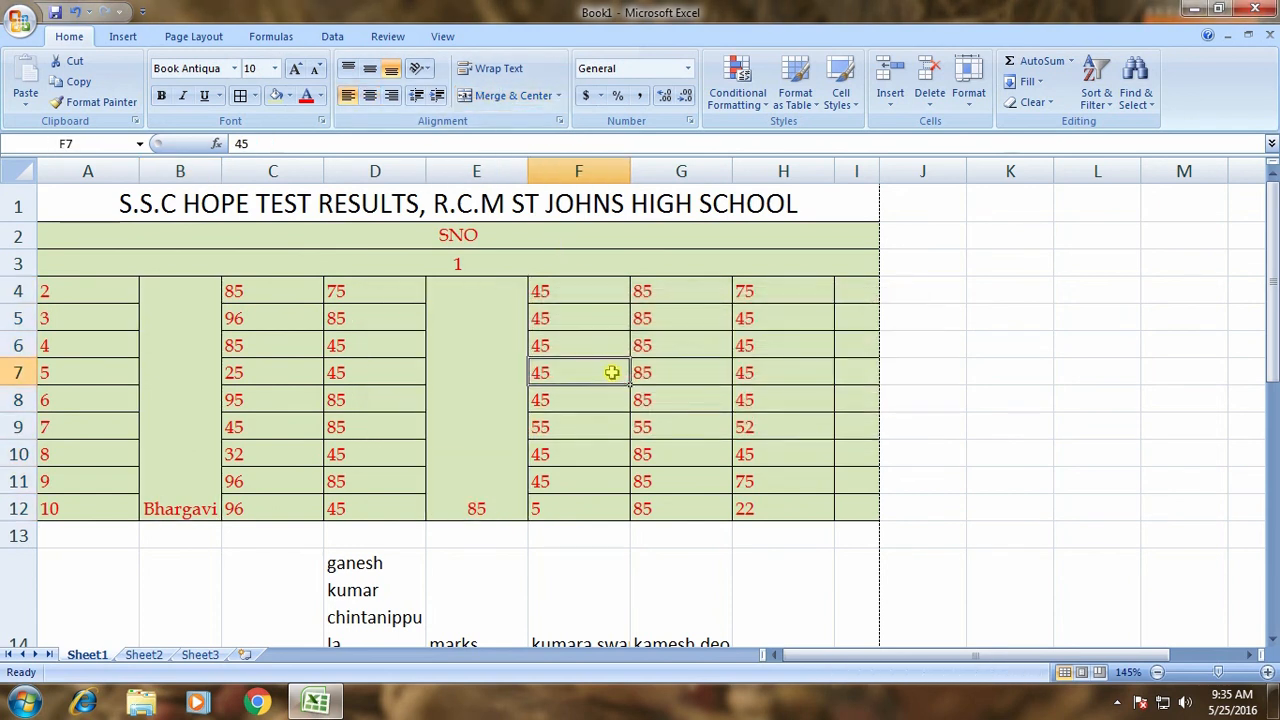
pyautogui.click(479, 367)
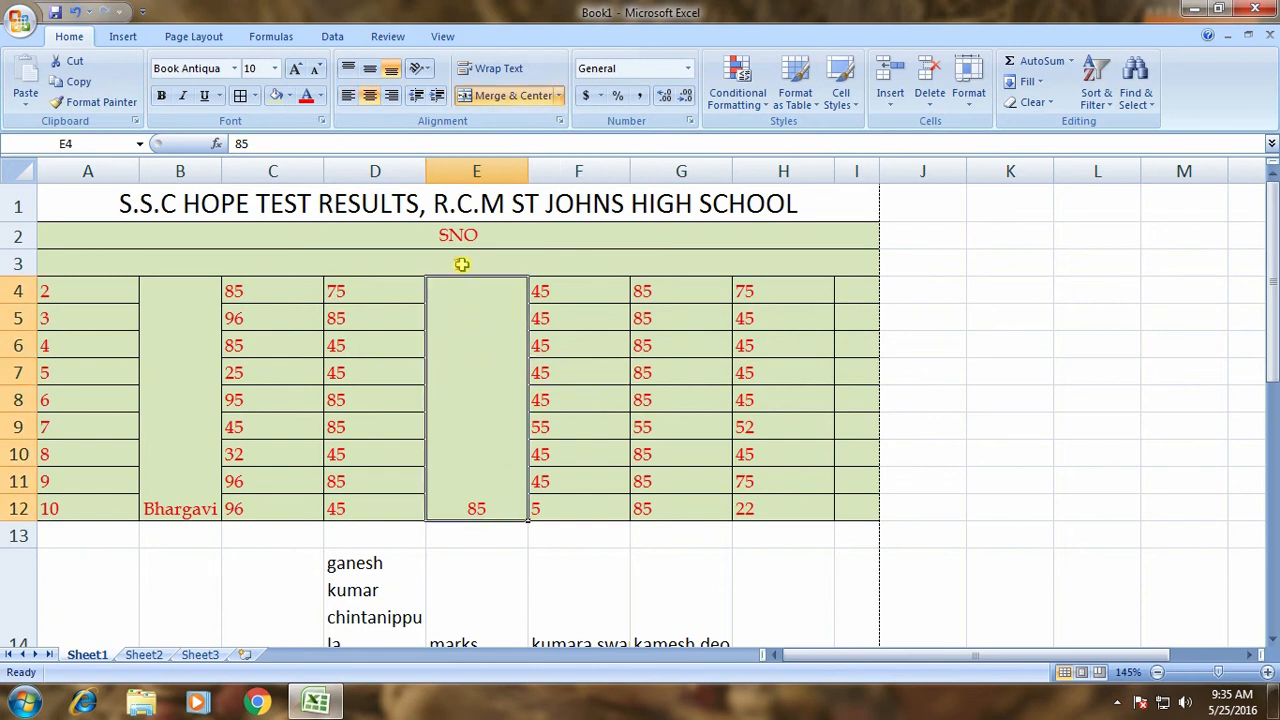
pyautogui.click(510, 96)
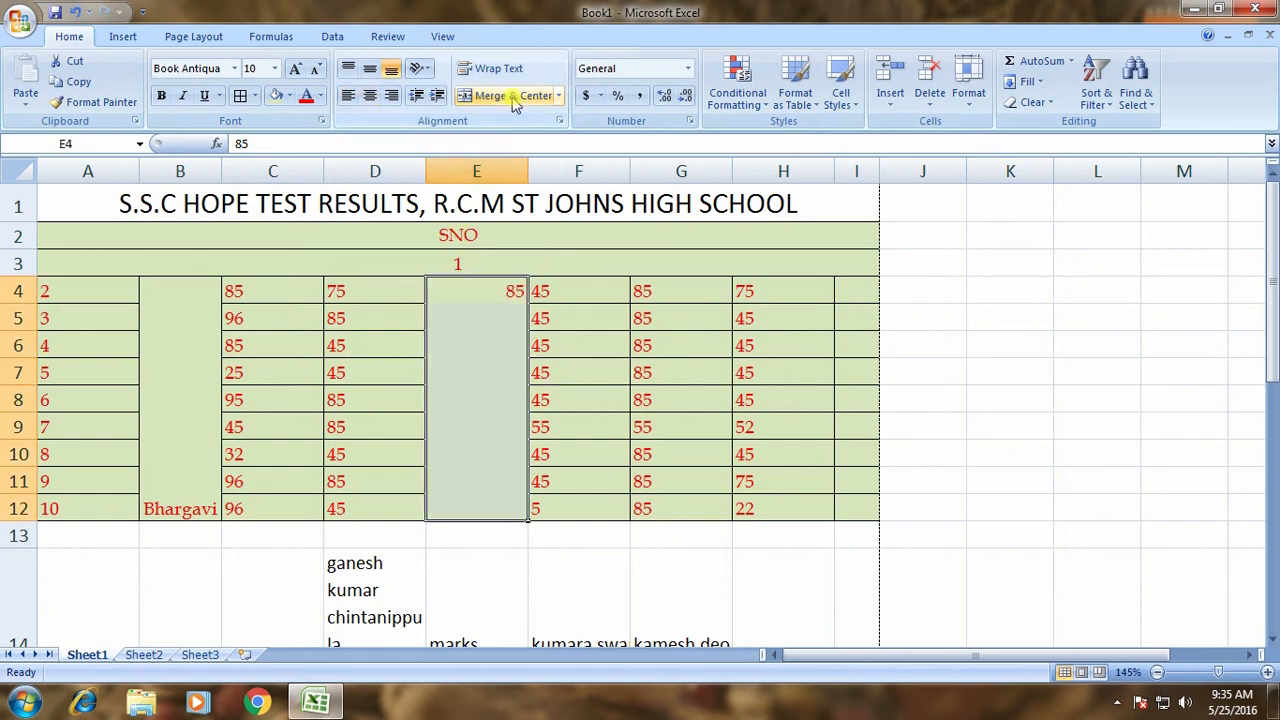
pyautogui.press('Down')
pyautogui.press('Down')
pyautogui.press('Down')
pyautogui.press('Down')
pyautogui.press('Down')
pyautogui.press('Down')
pyautogui.press('Down')
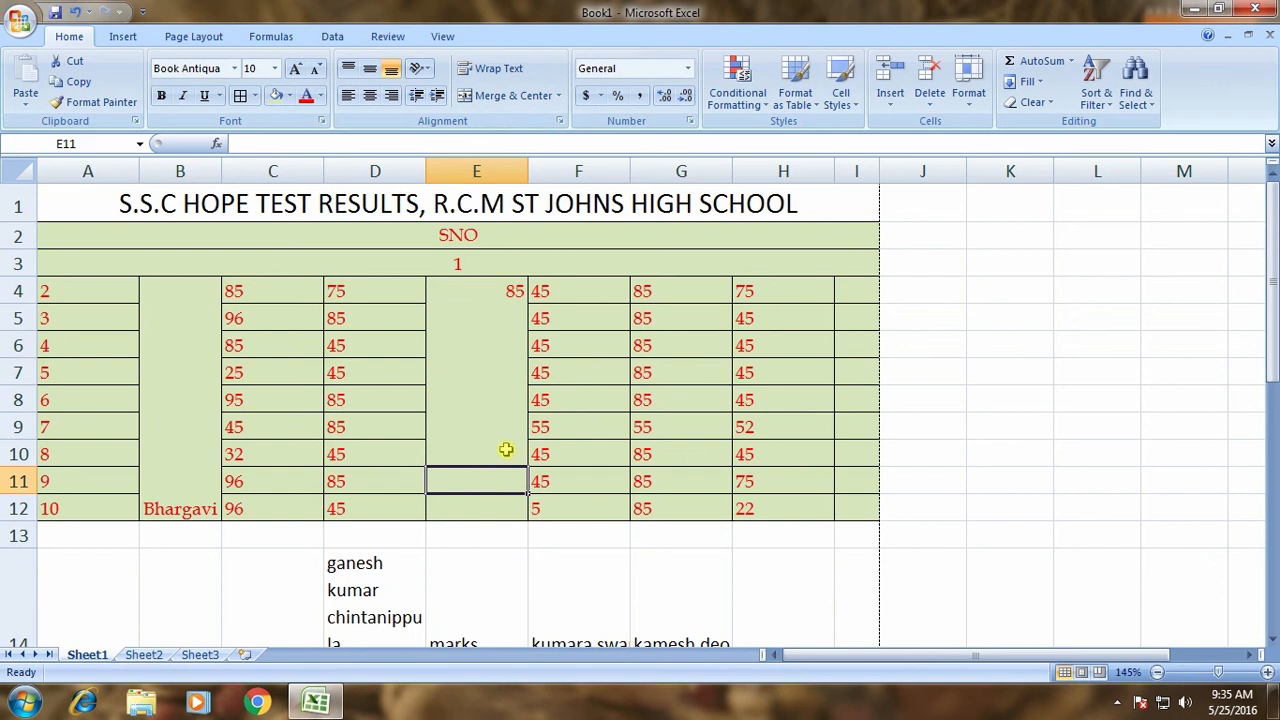
pyautogui.hotkey('ctrl', 'z')
pyautogui.hotkey('ctrl', 'z')
pyautogui.hotkey('ctrl', 'z')
pyautogui.hotkey('ctrl', 'z')
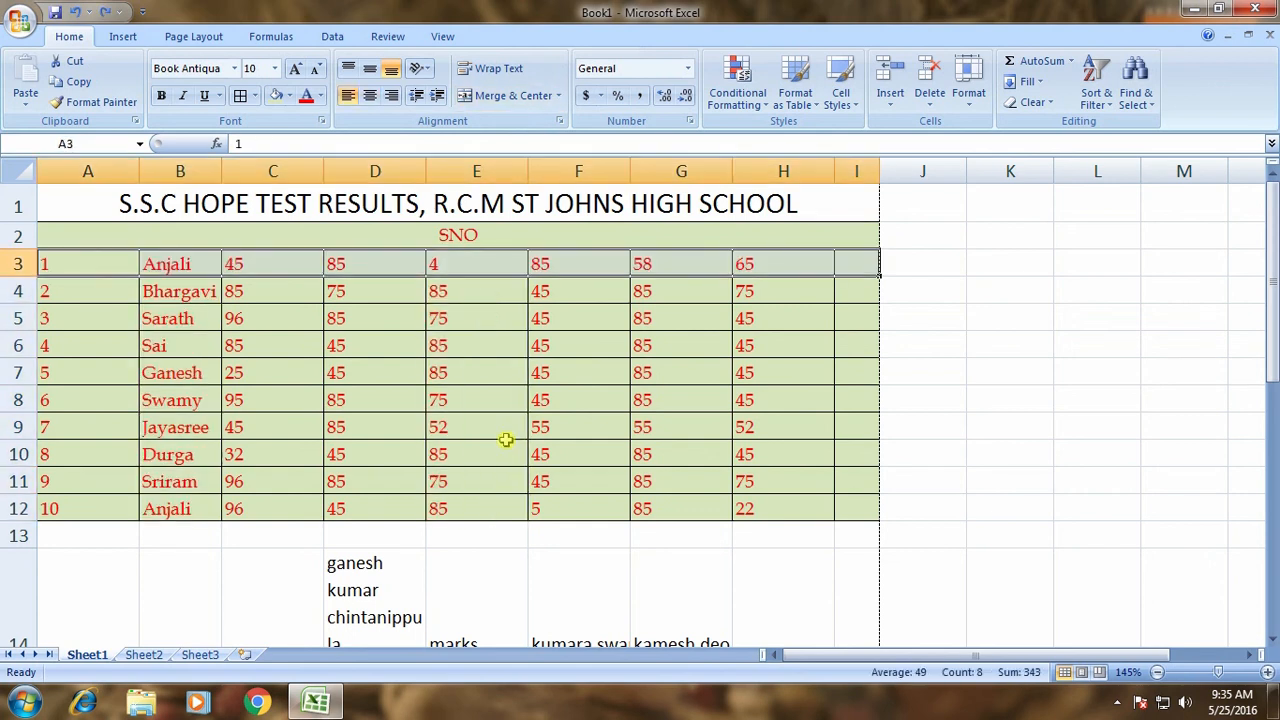
pyautogui.hotkey('ctrl', 'z')
pyautogui.click(371, 310)
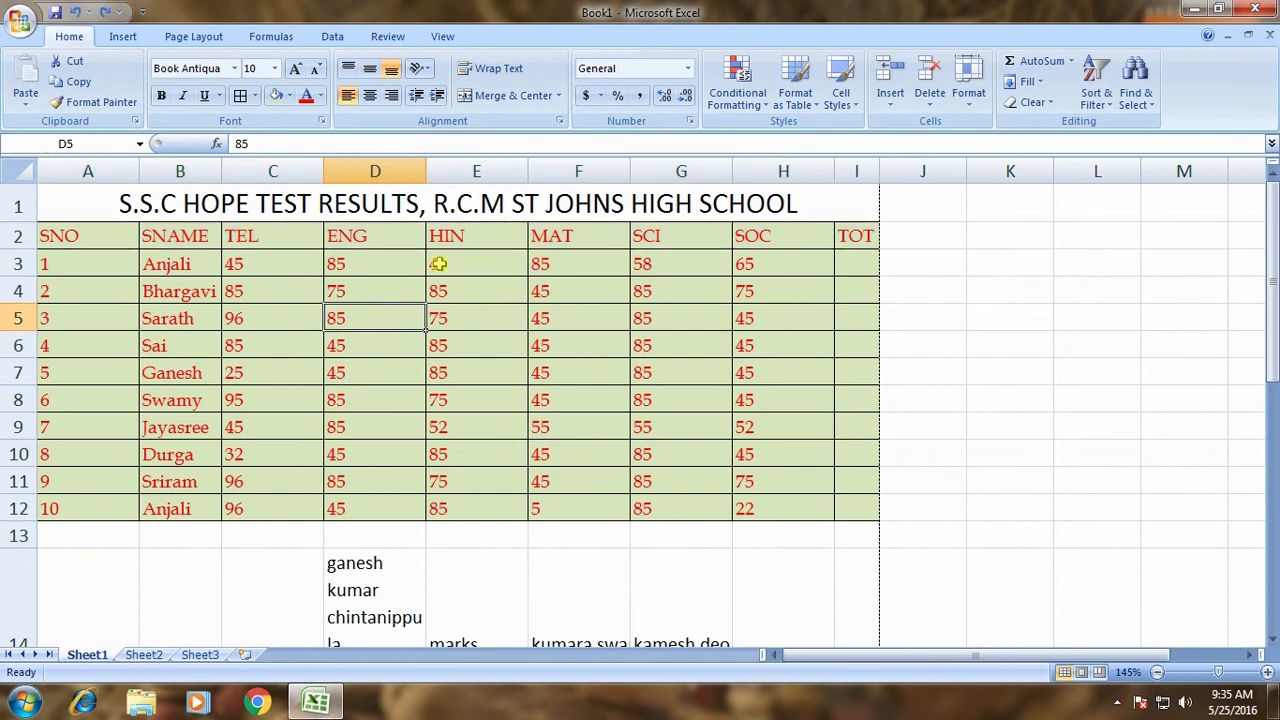
pyautogui.click(477, 207)
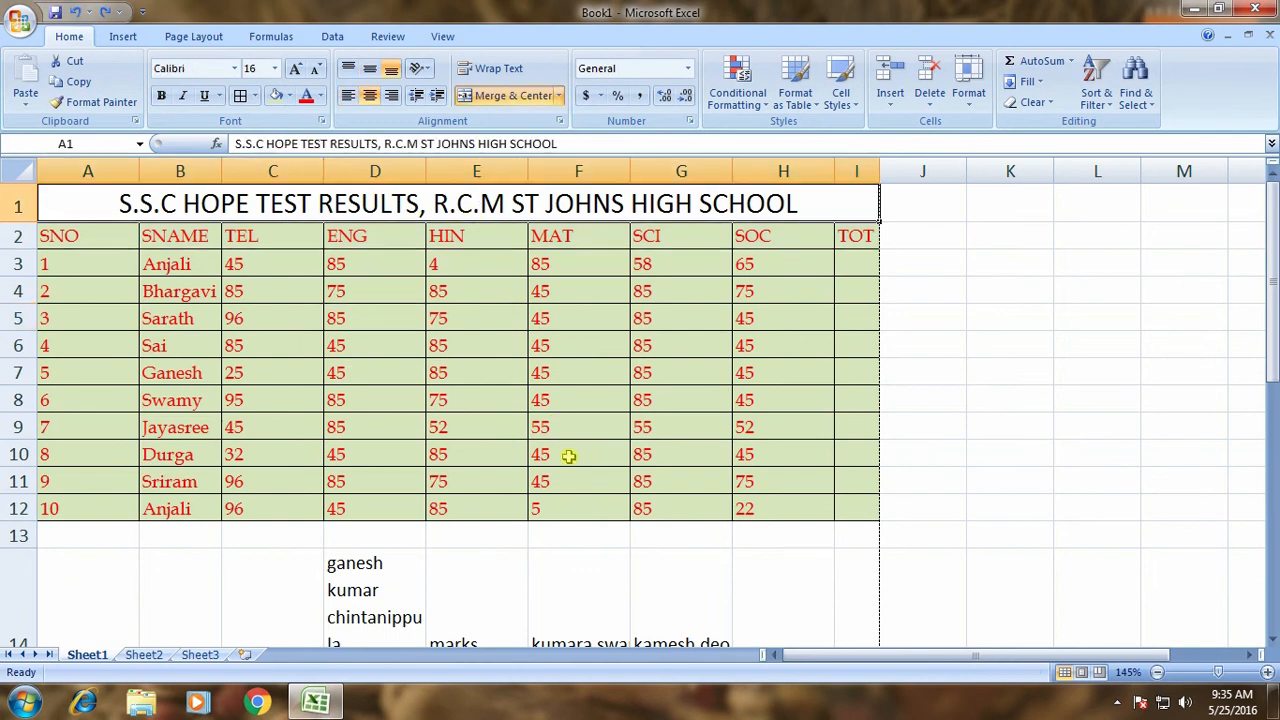
pyautogui.scroll(-5, 570, 573)
pyautogui.scroll(4, 577, 526)
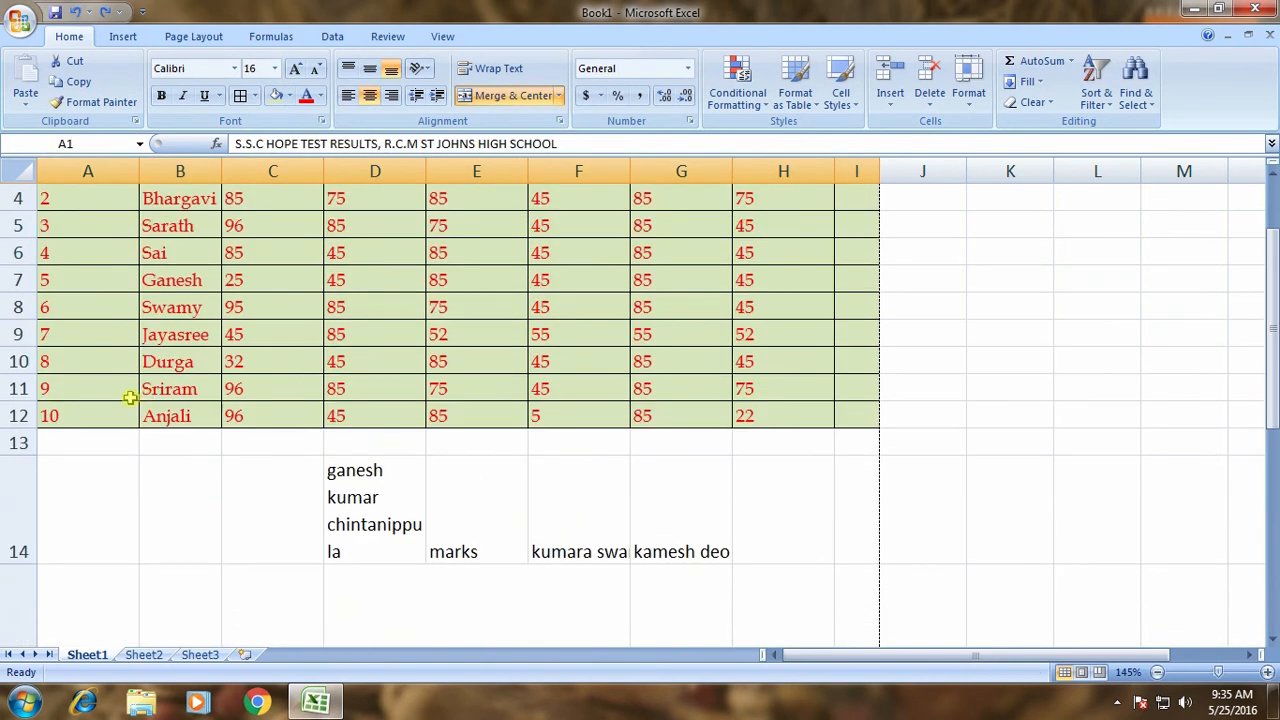
pyautogui.moveTo(128, 412); pyautogui.dragTo(843, 408)
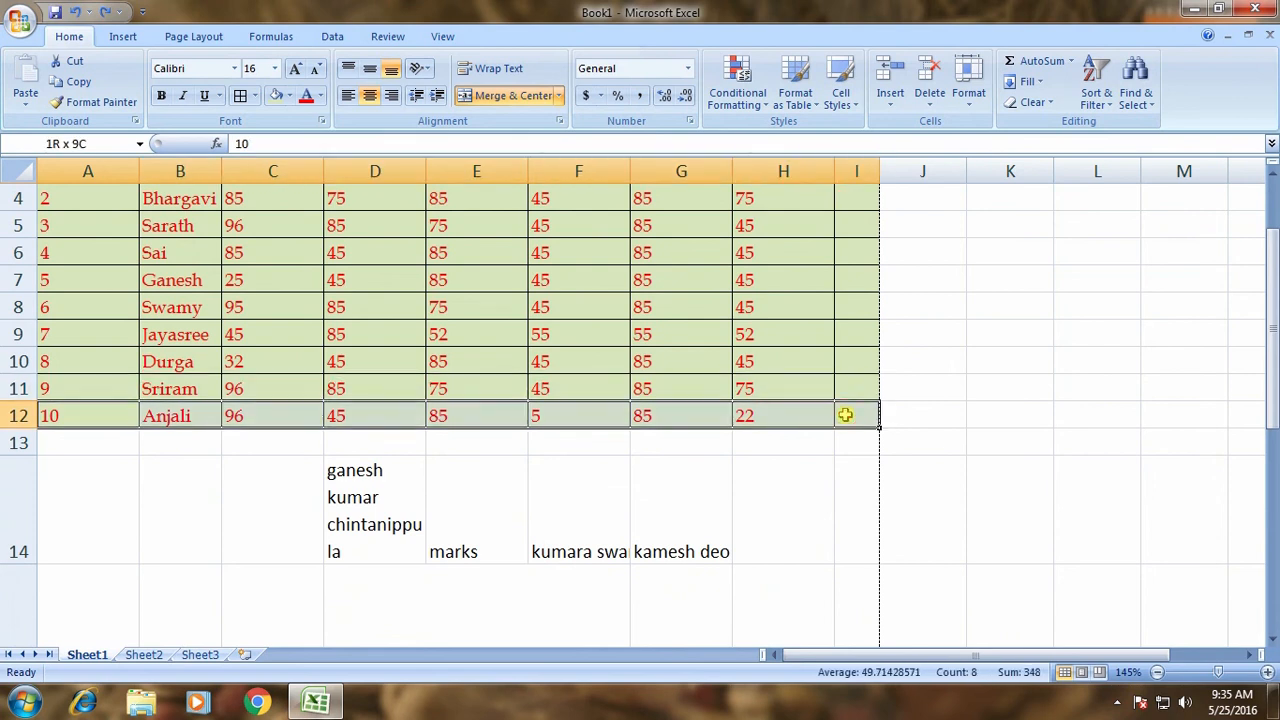
pyautogui.click(470, 103)
pyautogui.click(604, 419)
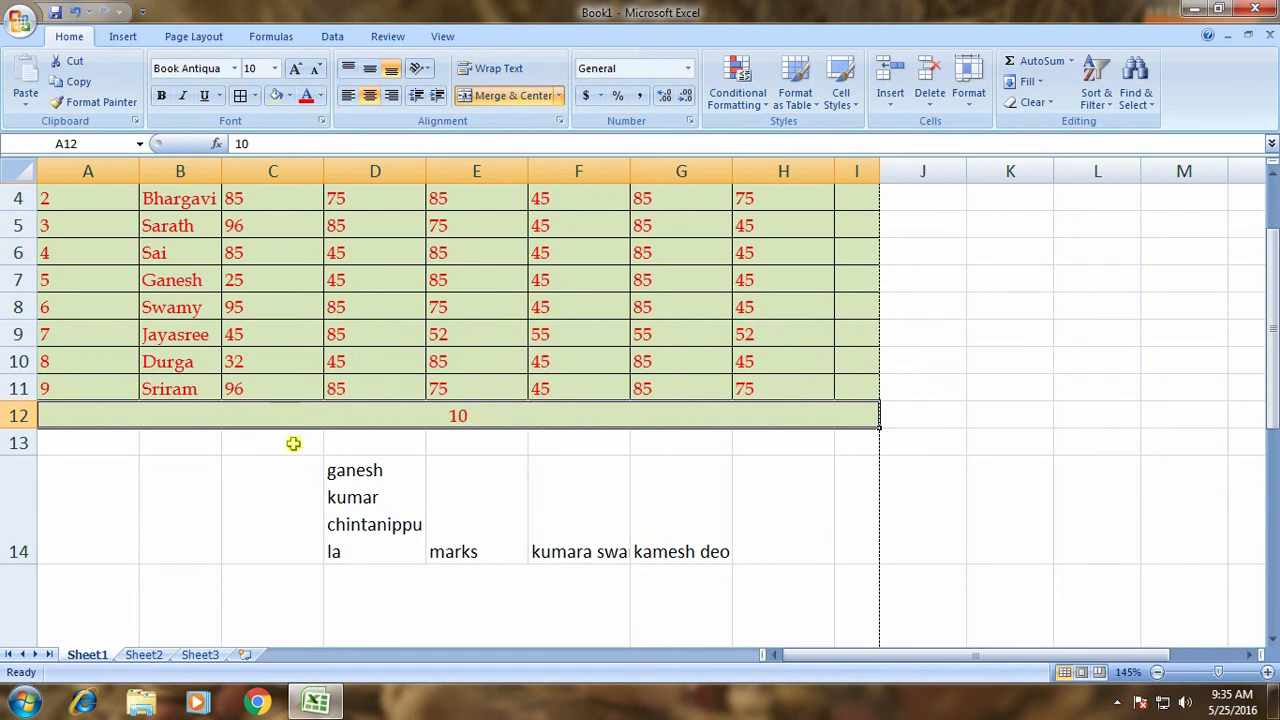
pyautogui.scroll(2, 483, 421)
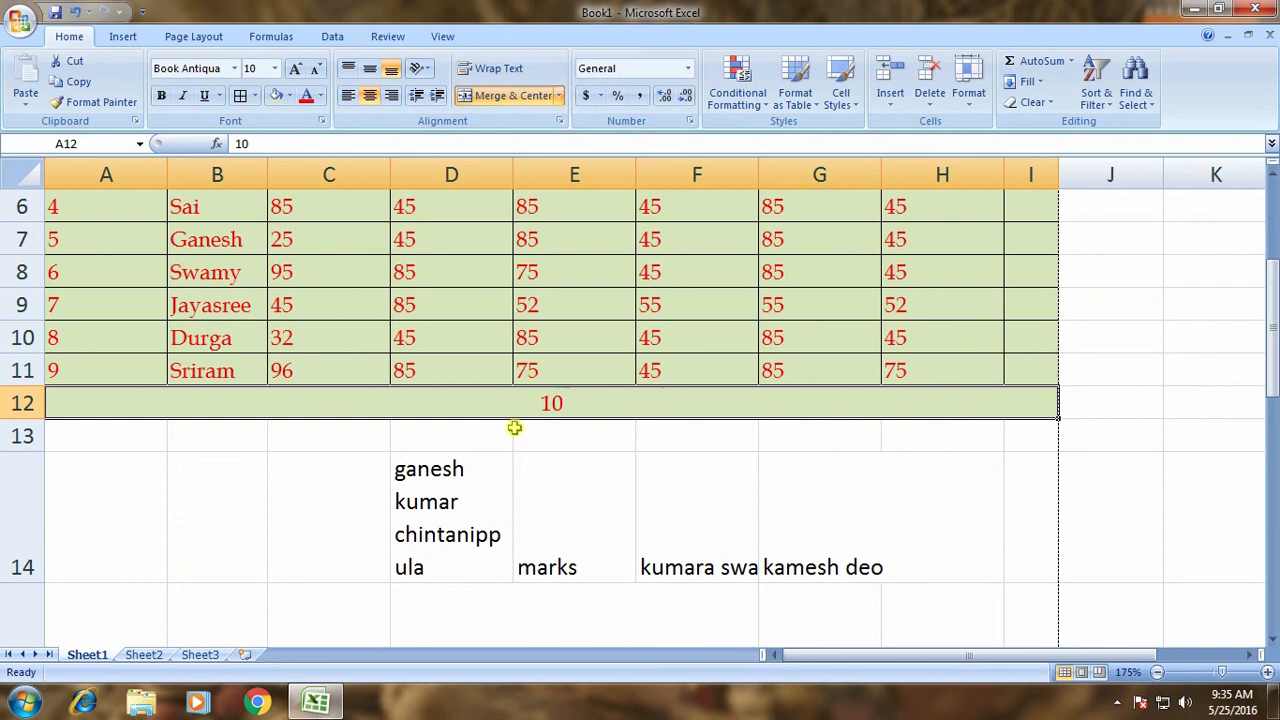
pyautogui.click(508, 95)
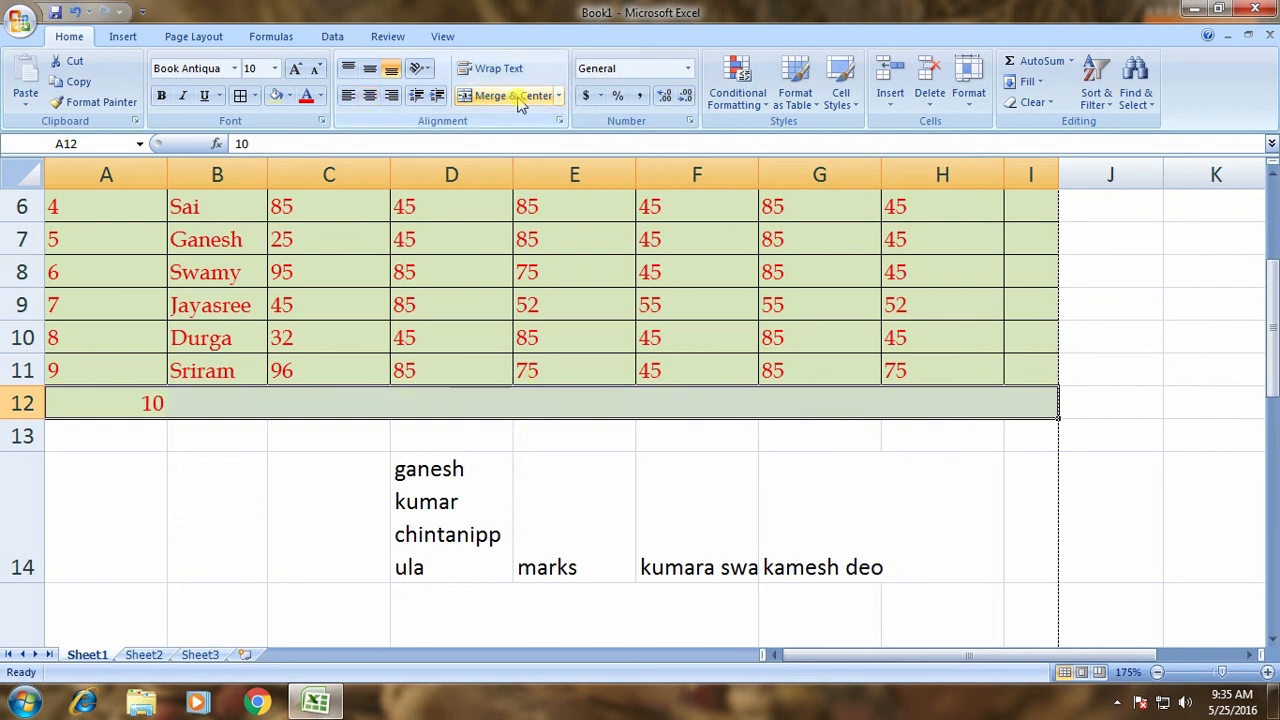
pyautogui.click(236, 468)
pyautogui.click(149, 413)
pyautogui.click(221, 396)
pyautogui.click(352, 408)
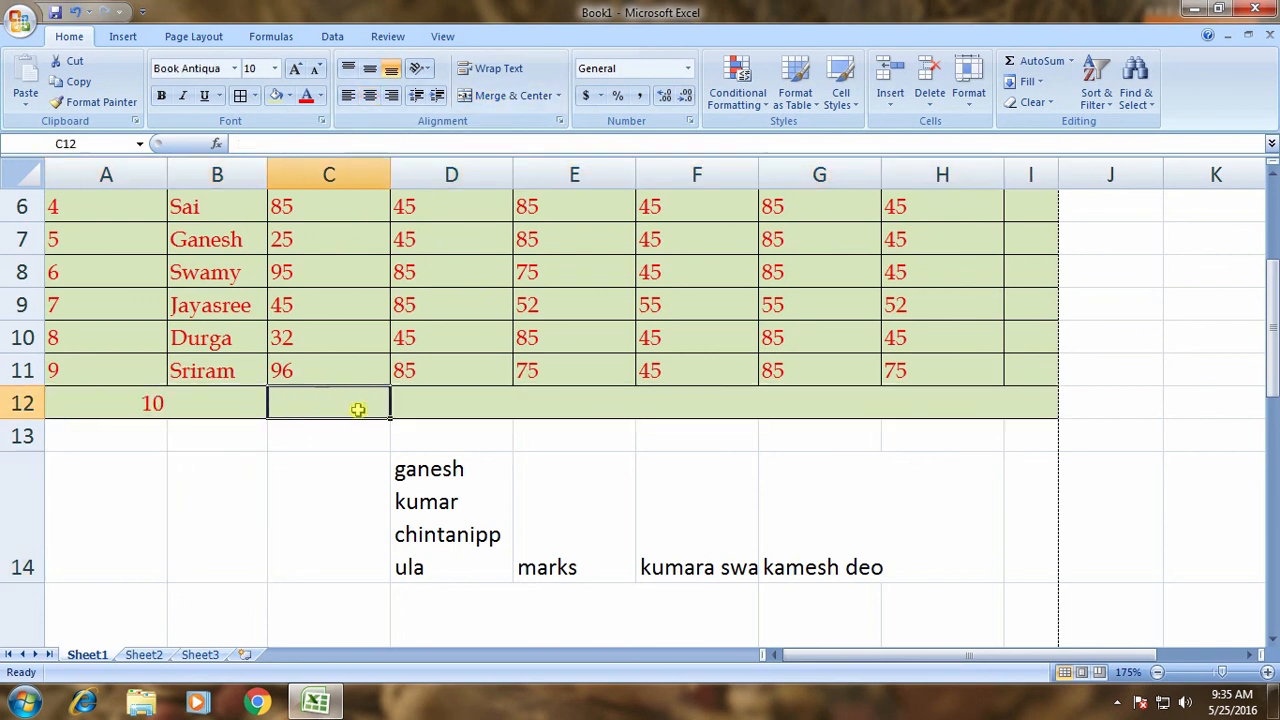
pyautogui.click(456, 409)
pyautogui.click(544, 408)
pyautogui.click(677, 404)
pyautogui.click(800, 401)
pyautogui.click(928, 407)
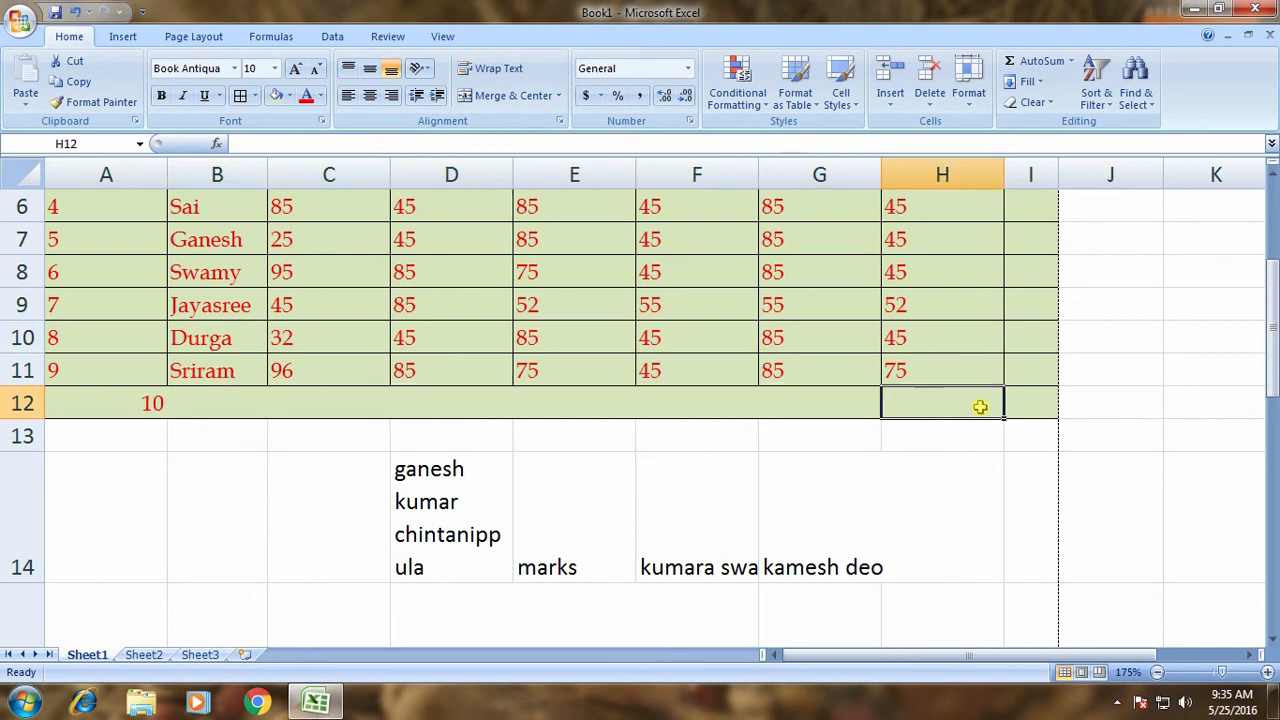
pyautogui.click(1043, 404)
pyautogui.moveTo(895, 405); pyautogui.dragTo(62, 390)
pyautogui.click(513, 97)
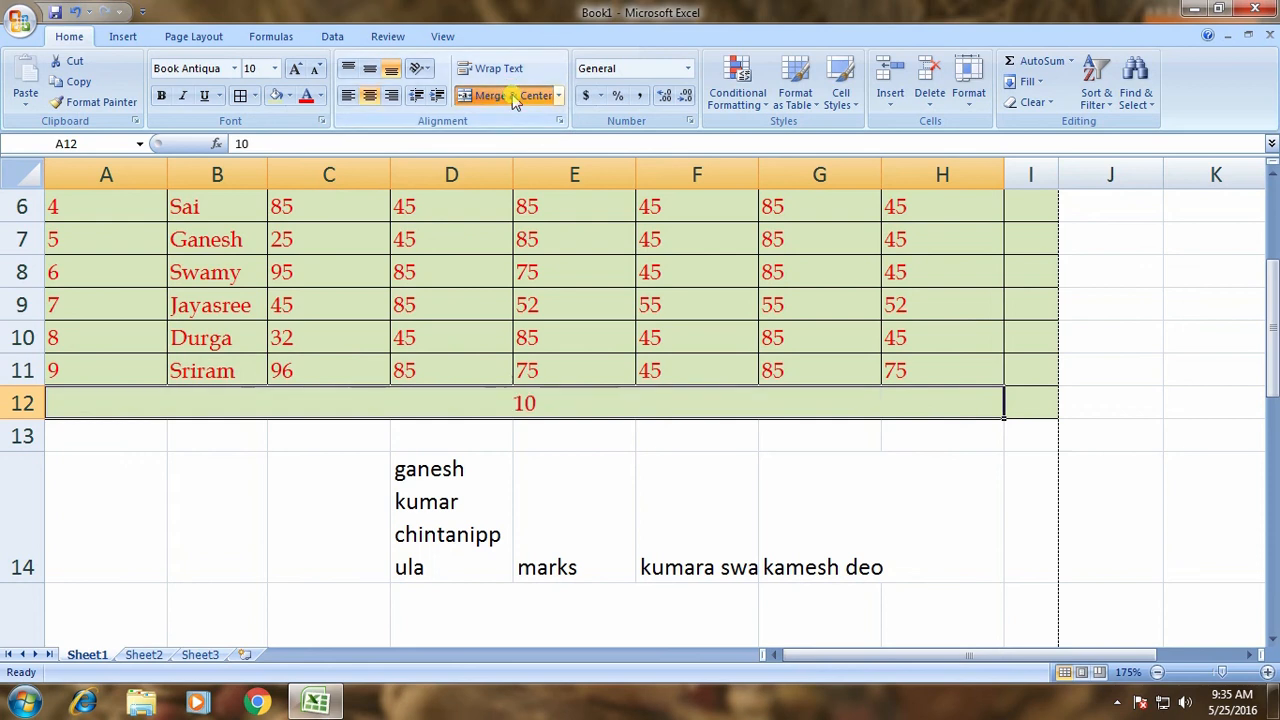
pyautogui.click(513, 97)
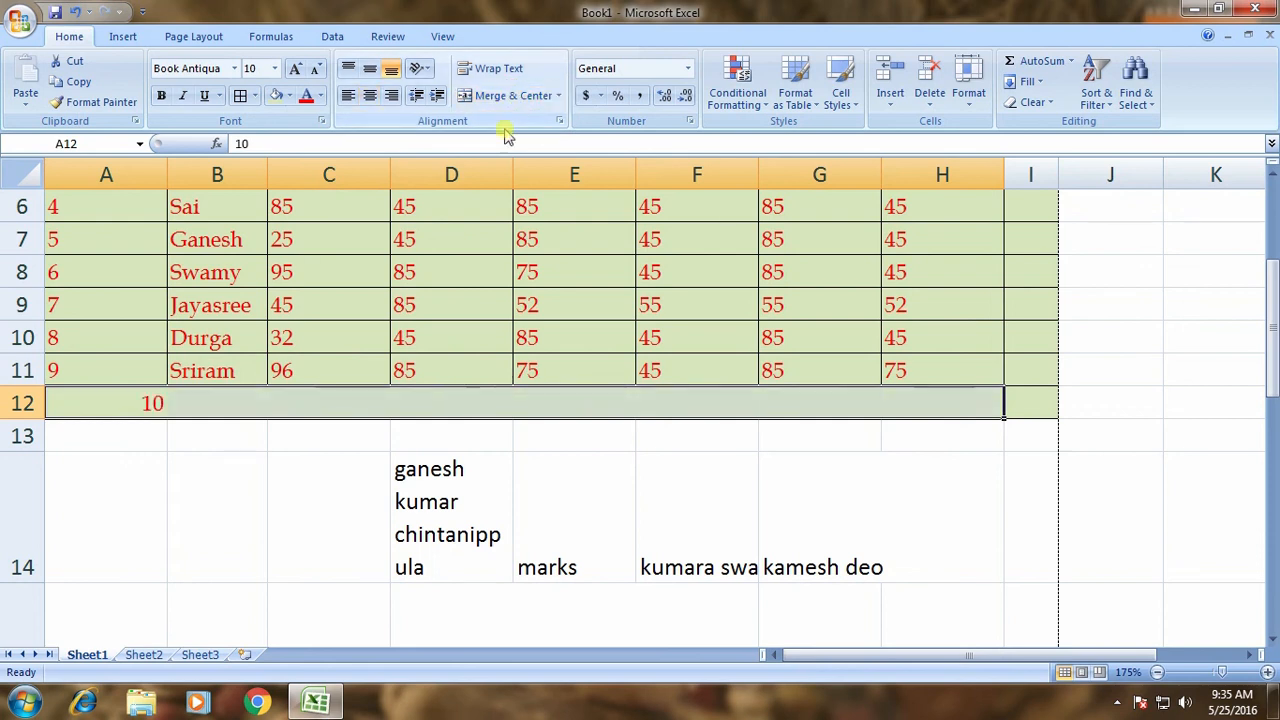
pyautogui.click(530, 440)
pyautogui.click(256, 407)
pyautogui.click(337, 406)
pyautogui.click(500, 404)
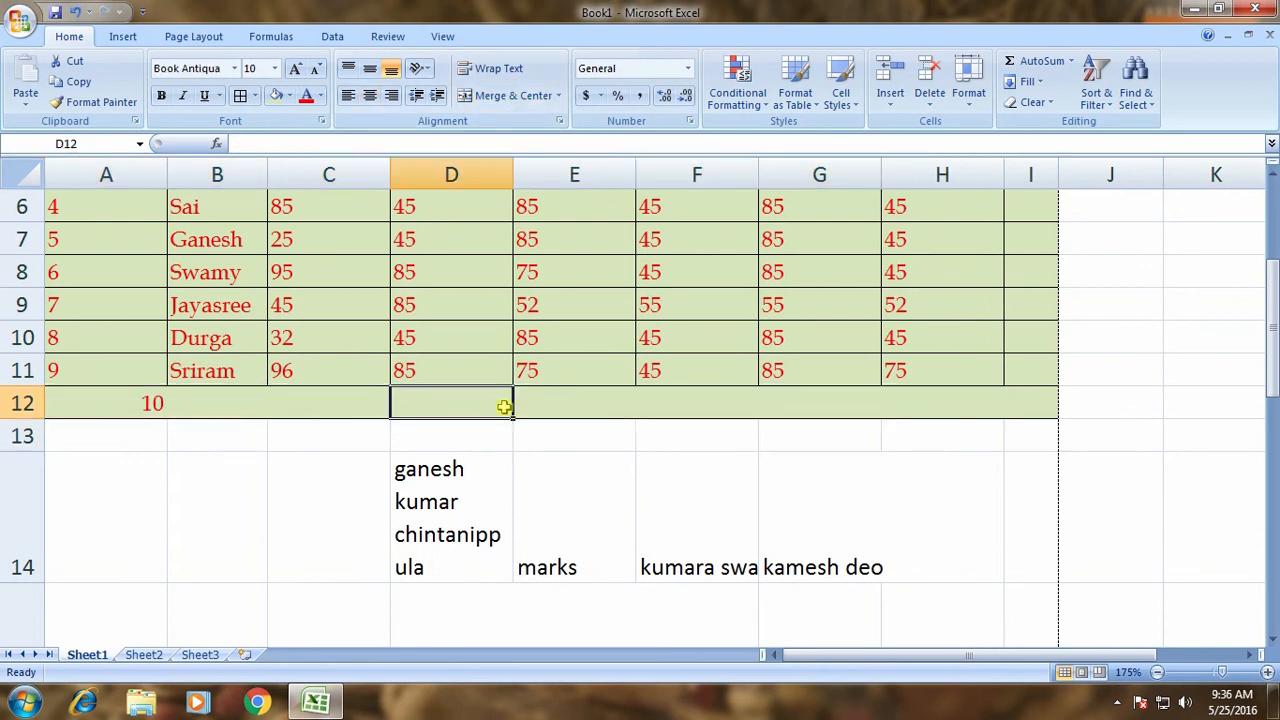
pyautogui.click(563, 406)
pyautogui.hotkey('ctrl', 'z')
pyautogui.hotkey('ctrl', 'z')
pyautogui.hotkey('ctrl', 'z')
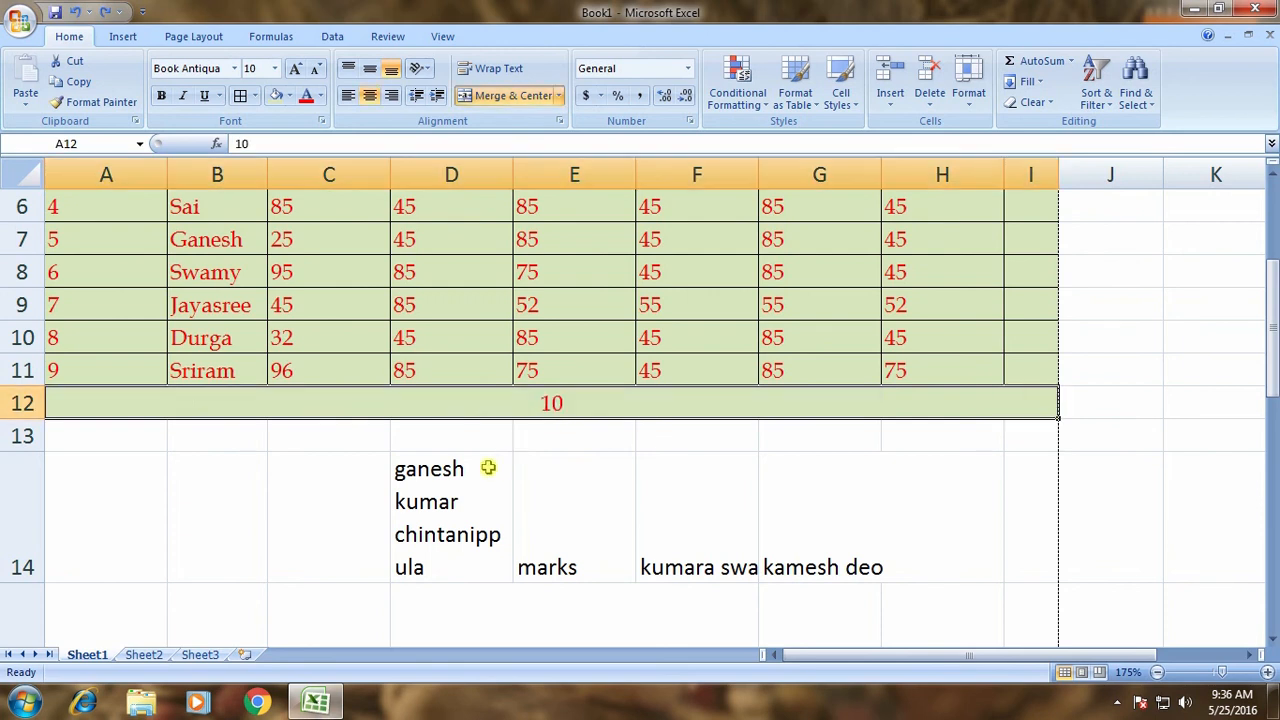
pyautogui.scroll(-2, 486, 466)
pyautogui.hotkey('ctrl', 'z')
pyautogui.click(465, 440)
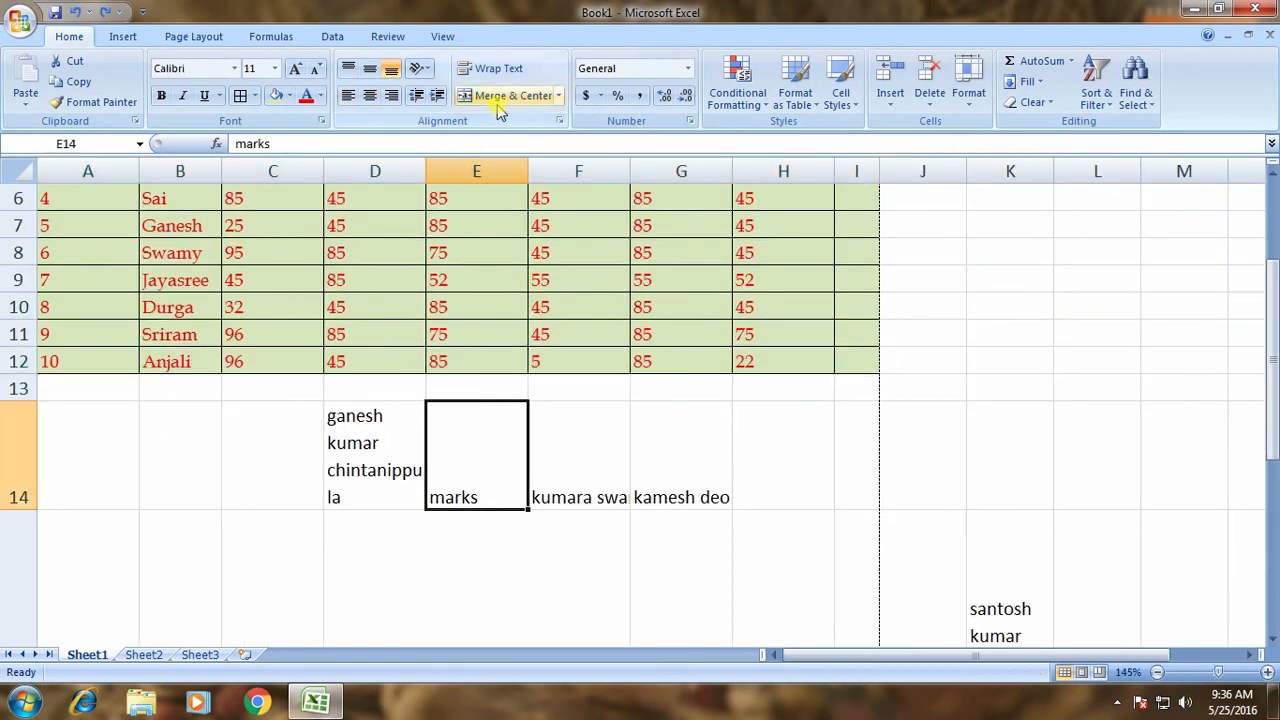
pyautogui.click(545, 336)
pyautogui.scroll(2, 632, 354)
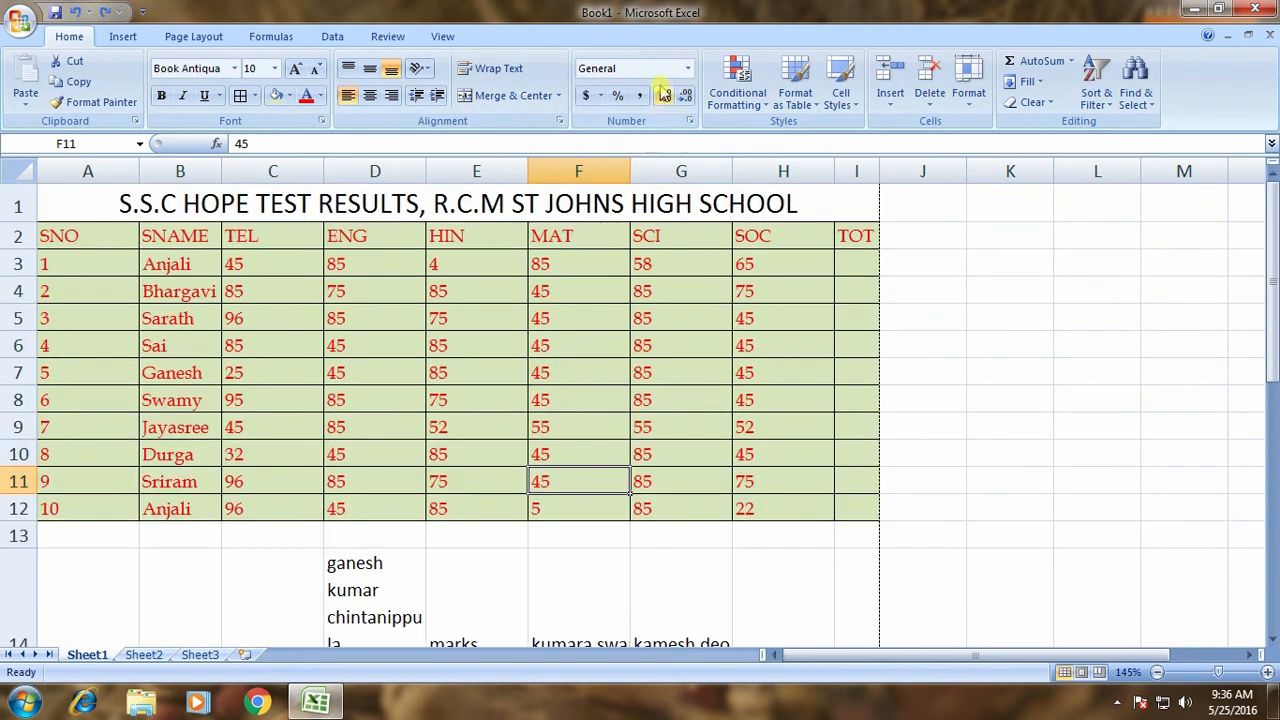
# Enter 45 in empty cell K5 for the number format demo.
pyautogui.click(688, 68)
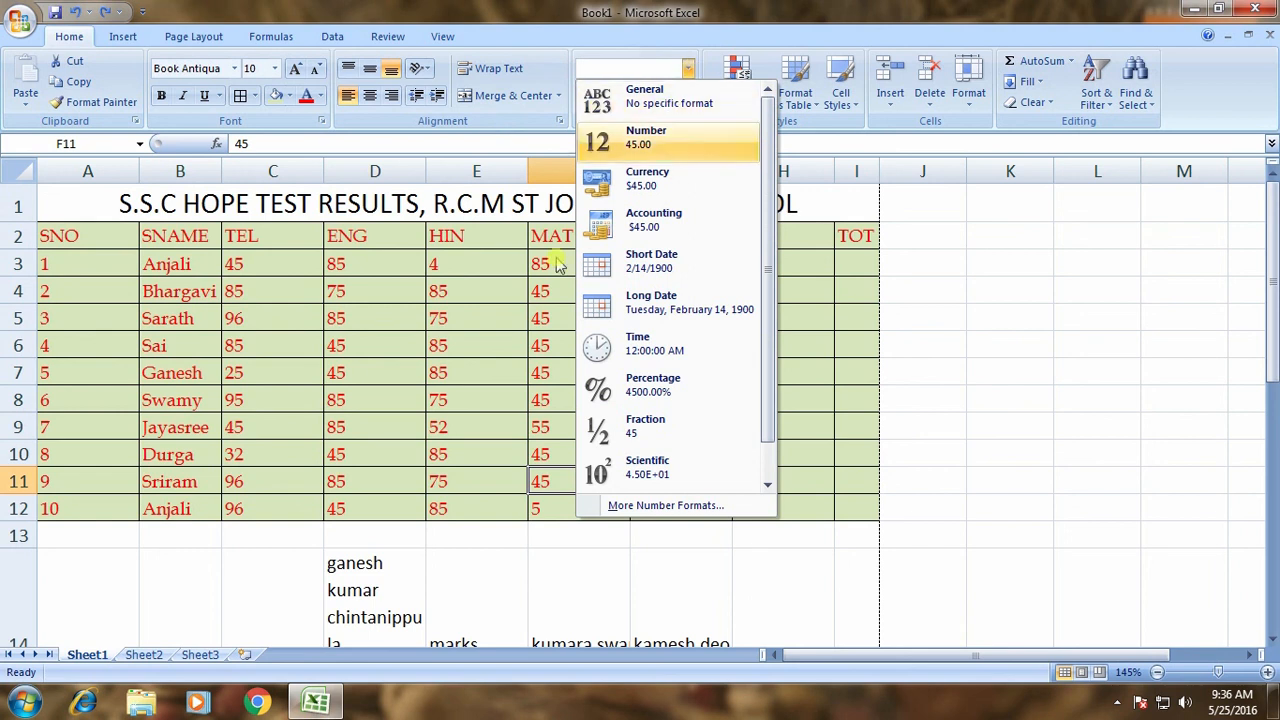
pyautogui.click(286, 480)
pyautogui.click(1047, 321)
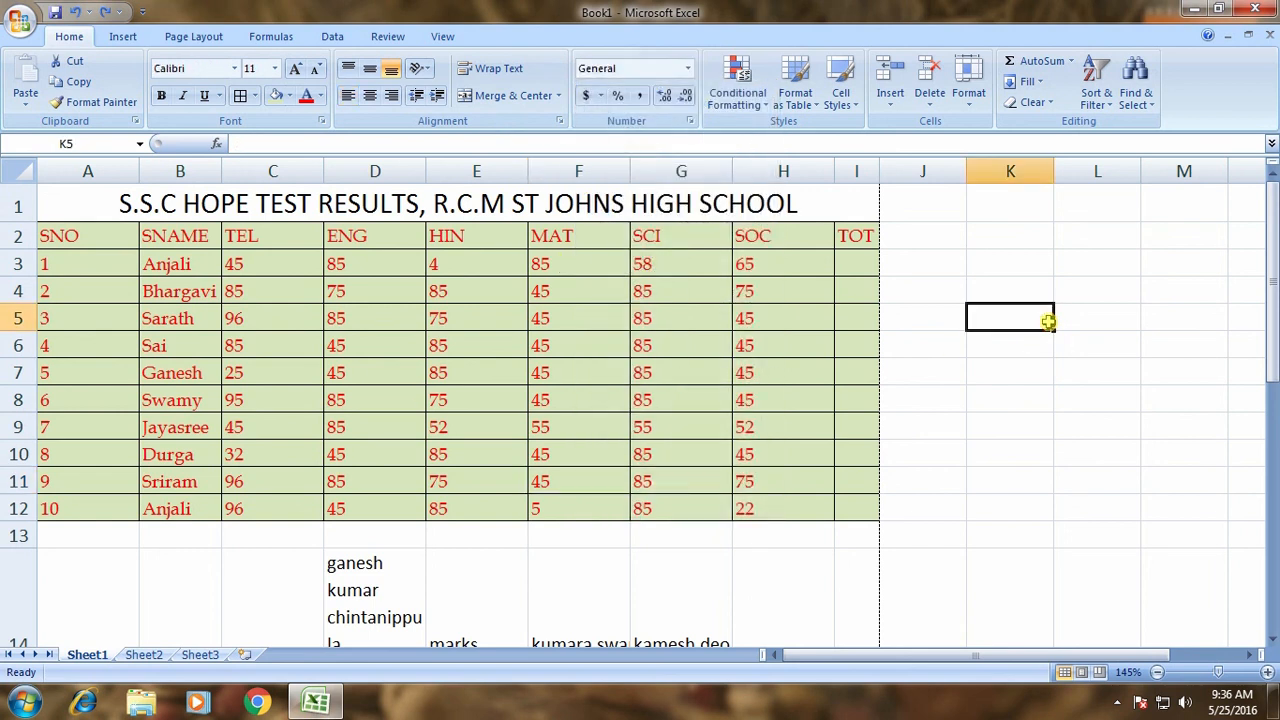
pyautogui.write('45')
pyautogui.press('Return')
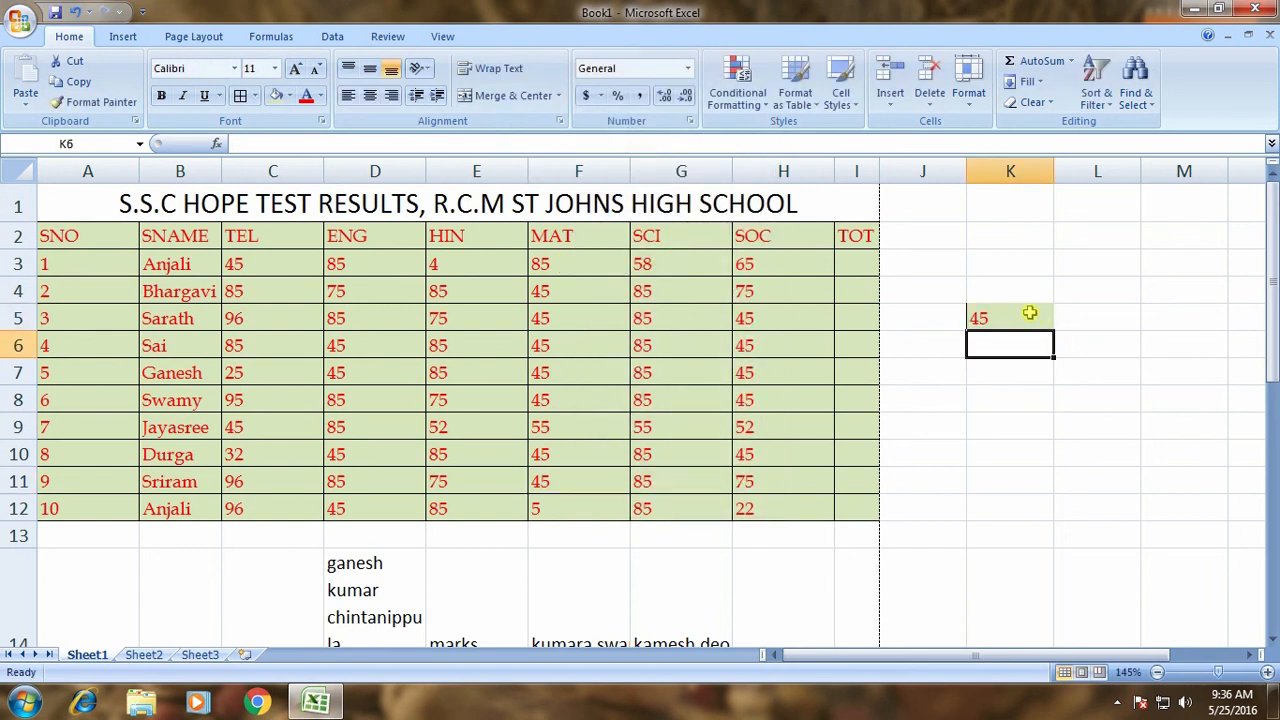
pyautogui.click(1030, 313)
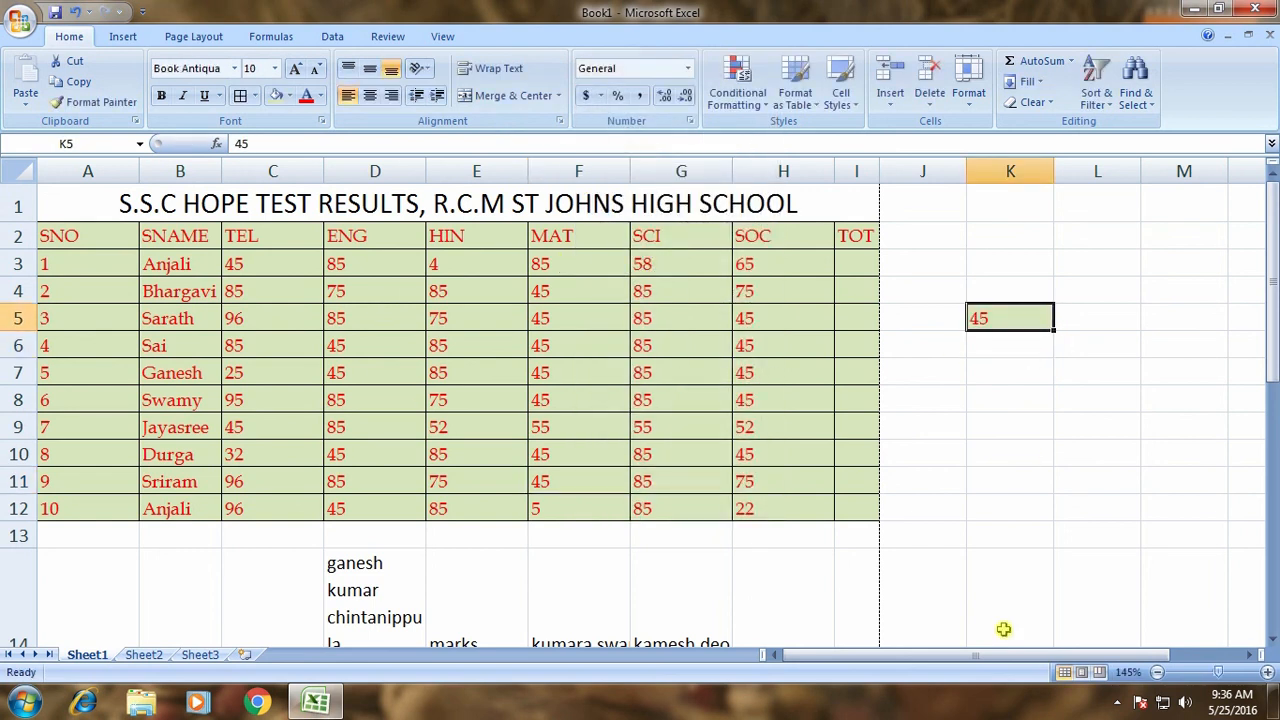
# Cycle K5 through Number, Currency, Short Date and Long Date, ending on Time (12:00:00 AM).
pyautogui.click(686, 75)
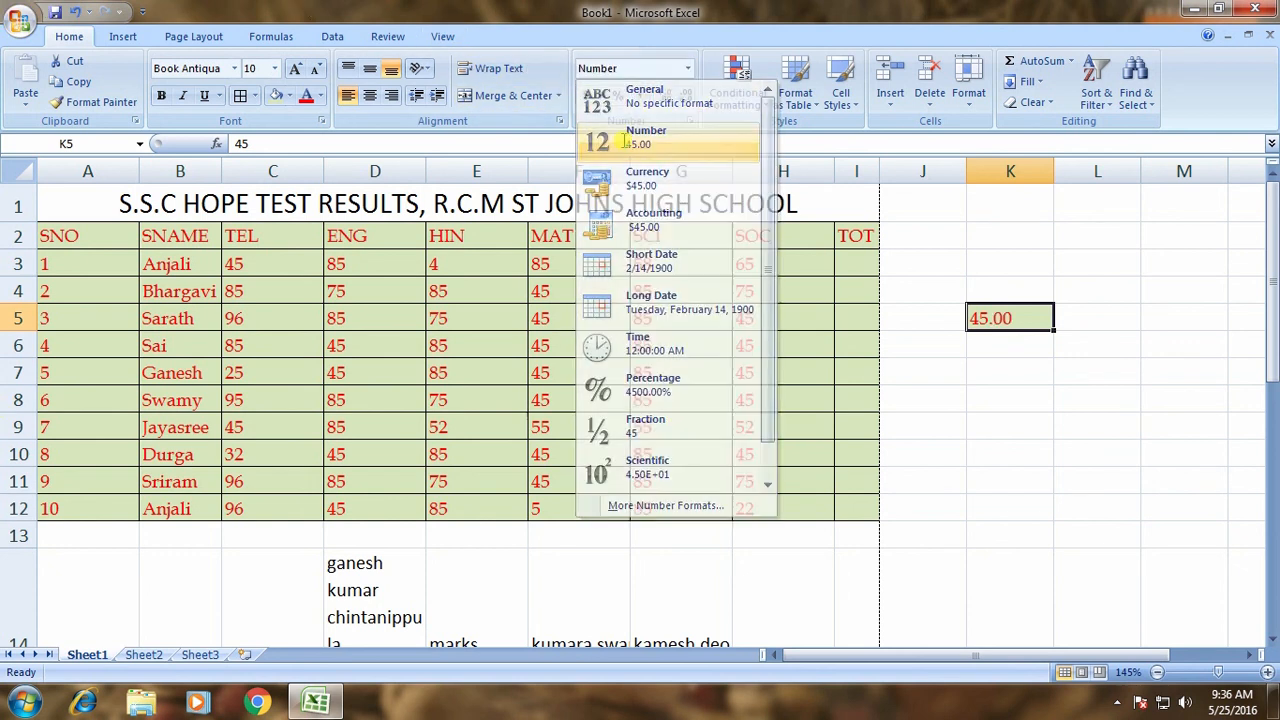
pyautogui.click(700, 134)
pyautogui.click(687, 68)
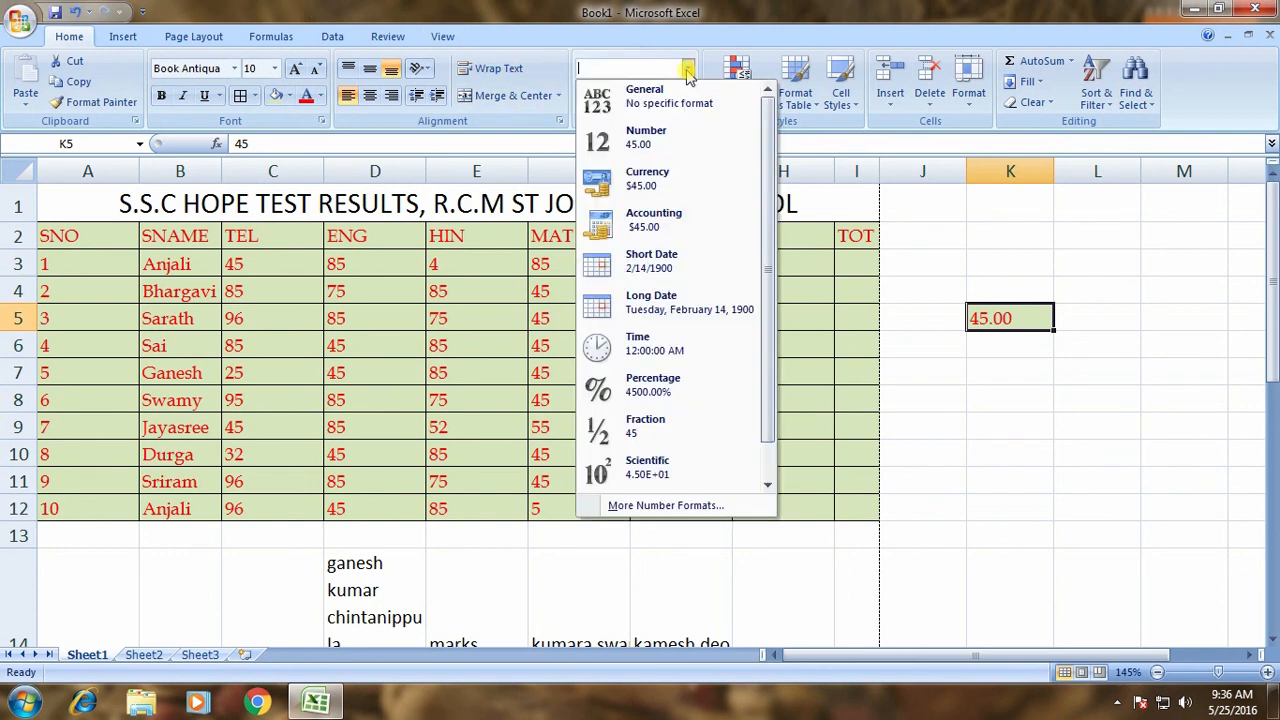
pyautogui.click(652, 177)
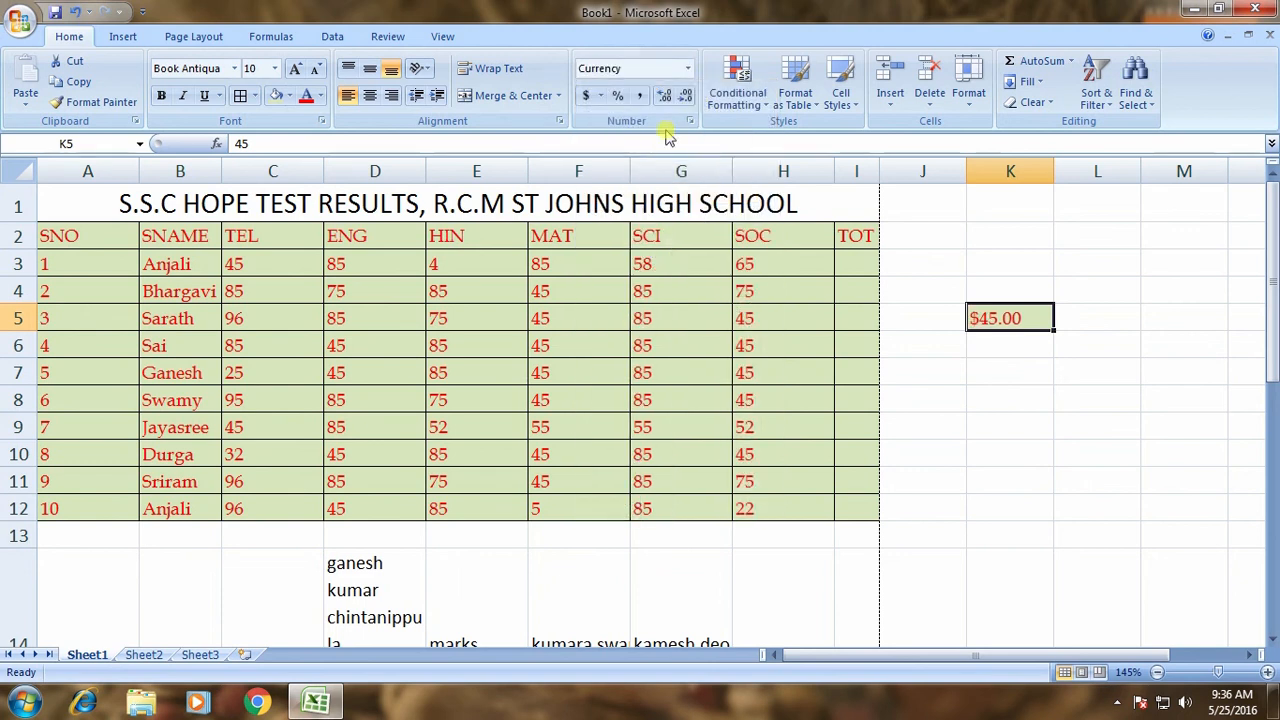
pyautogui.click(687, 68)
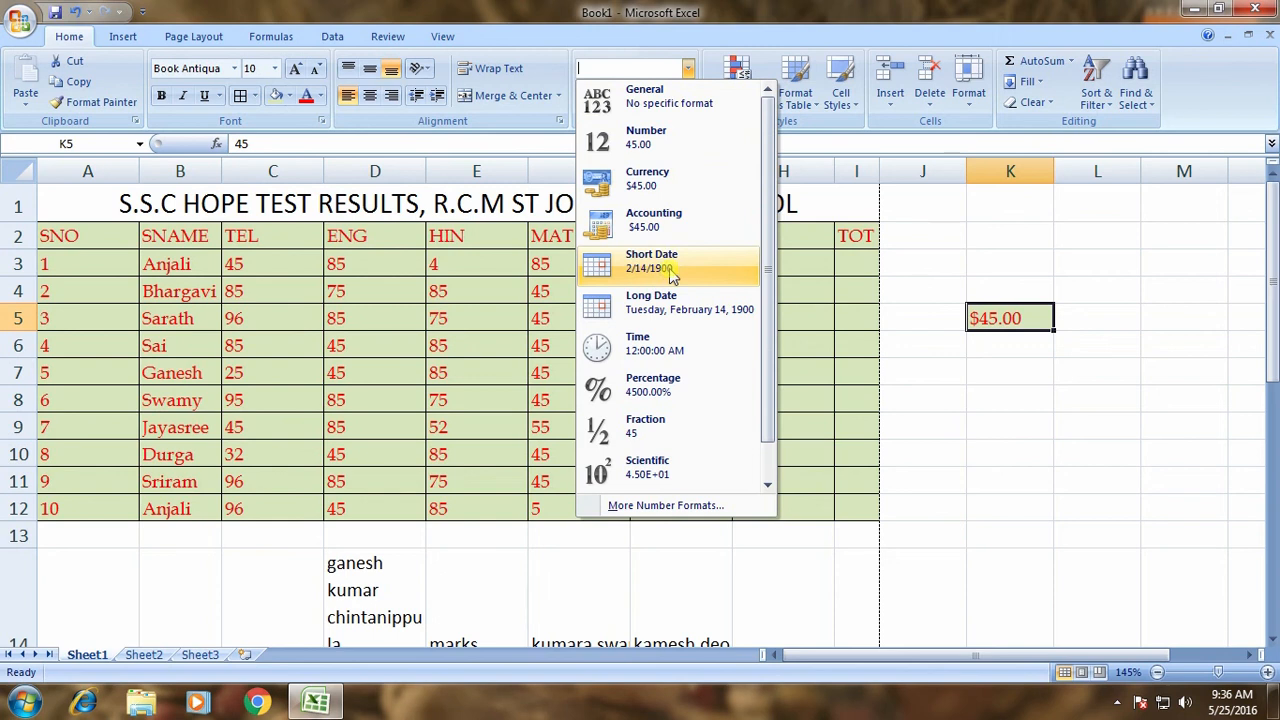
pyautogui.click(672, 275)
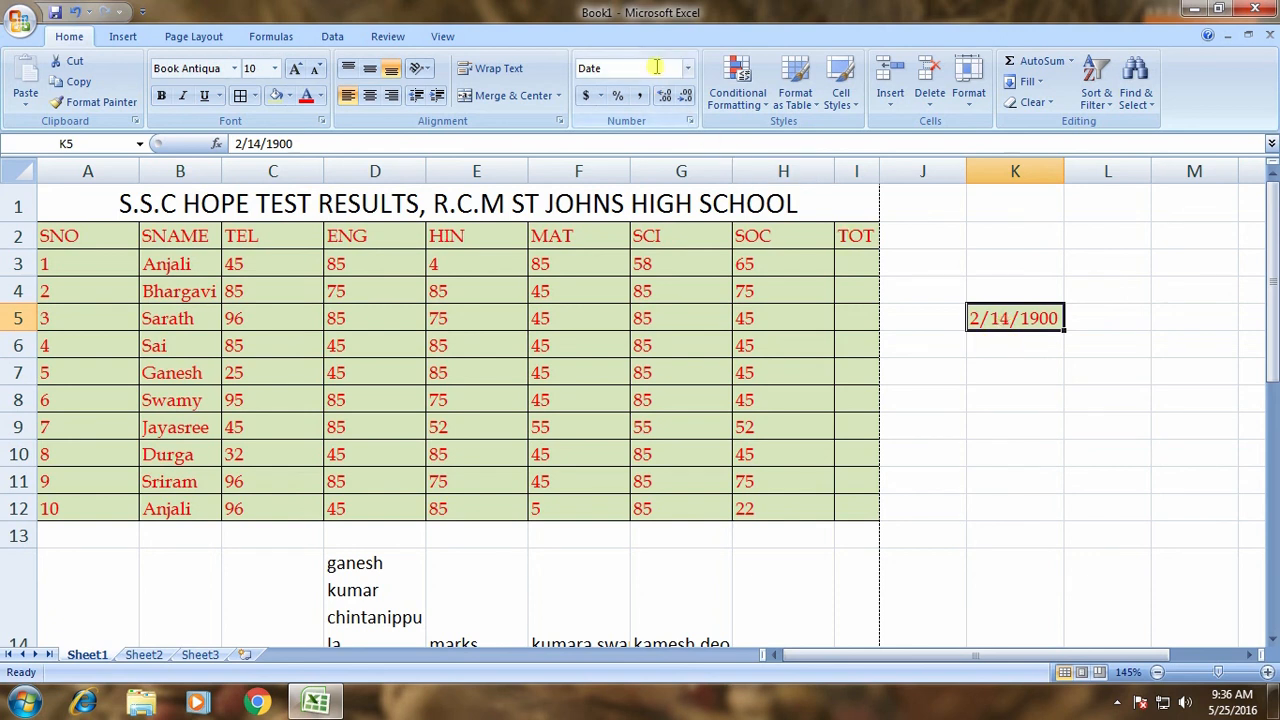
pyautogui.click(688, 68)
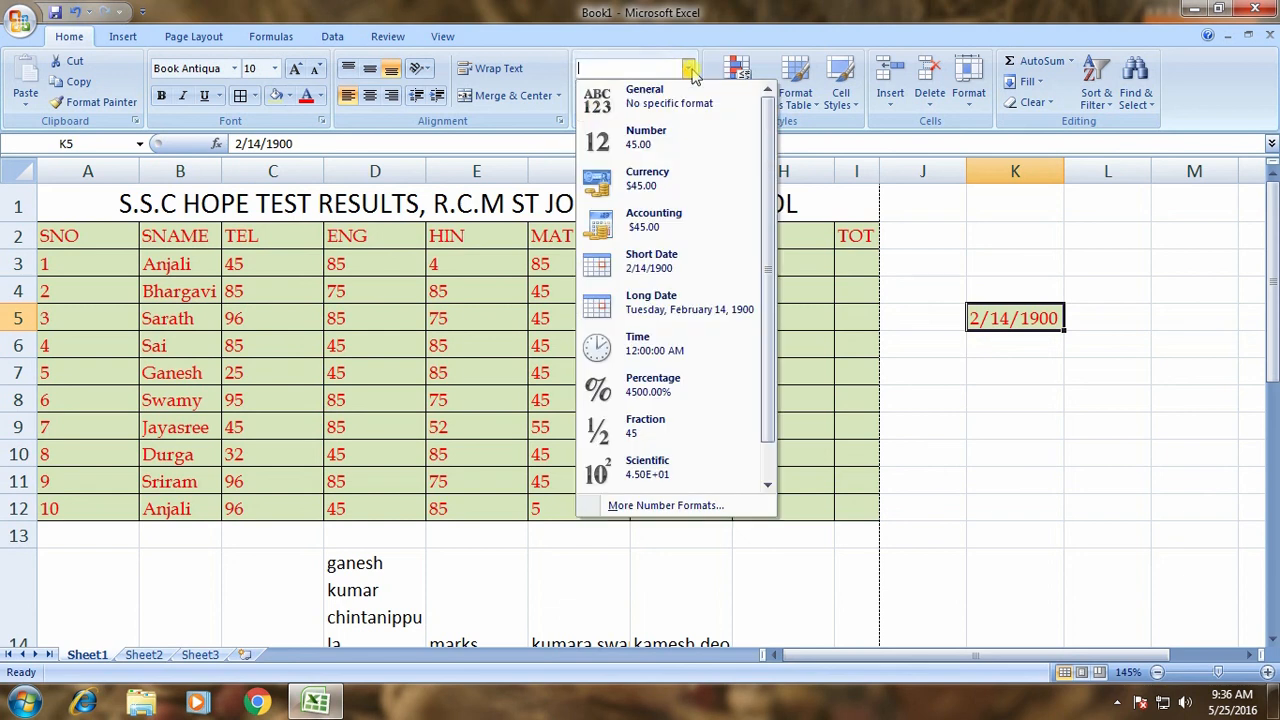
pyautogui.click(669, 298)
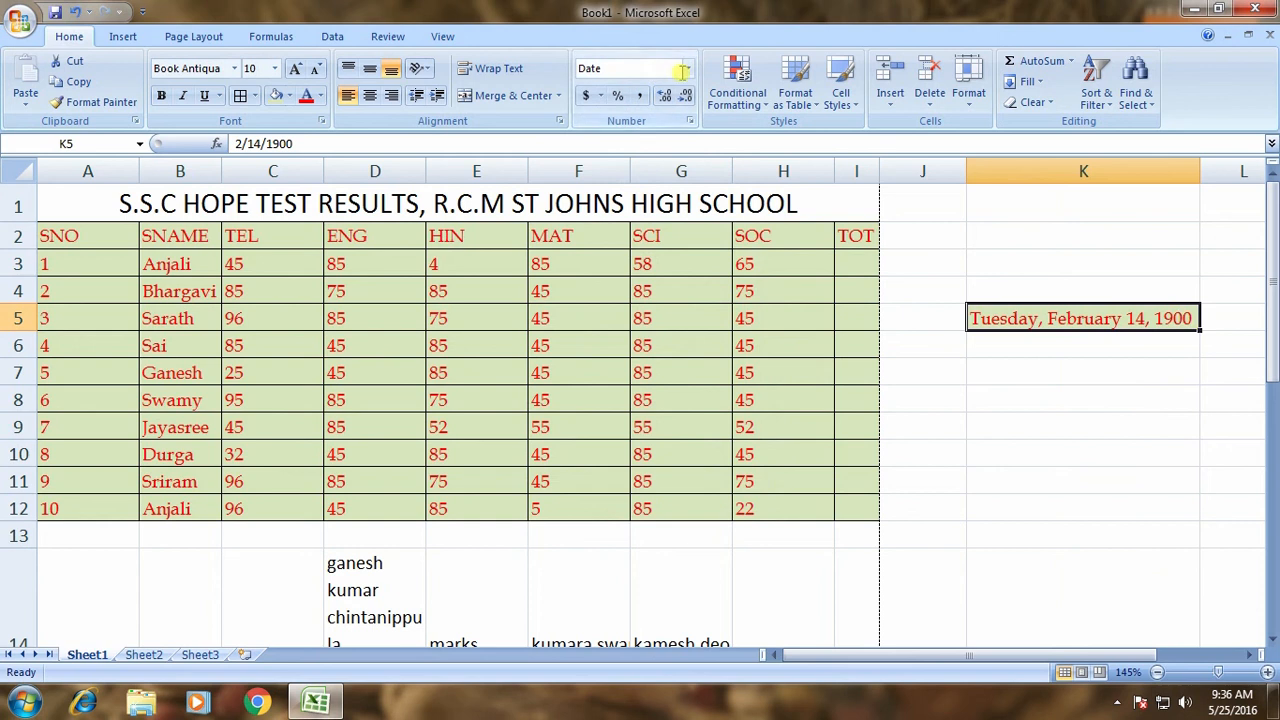
pyautogui.click(690, 72)
pyautogui.click(655, 343)
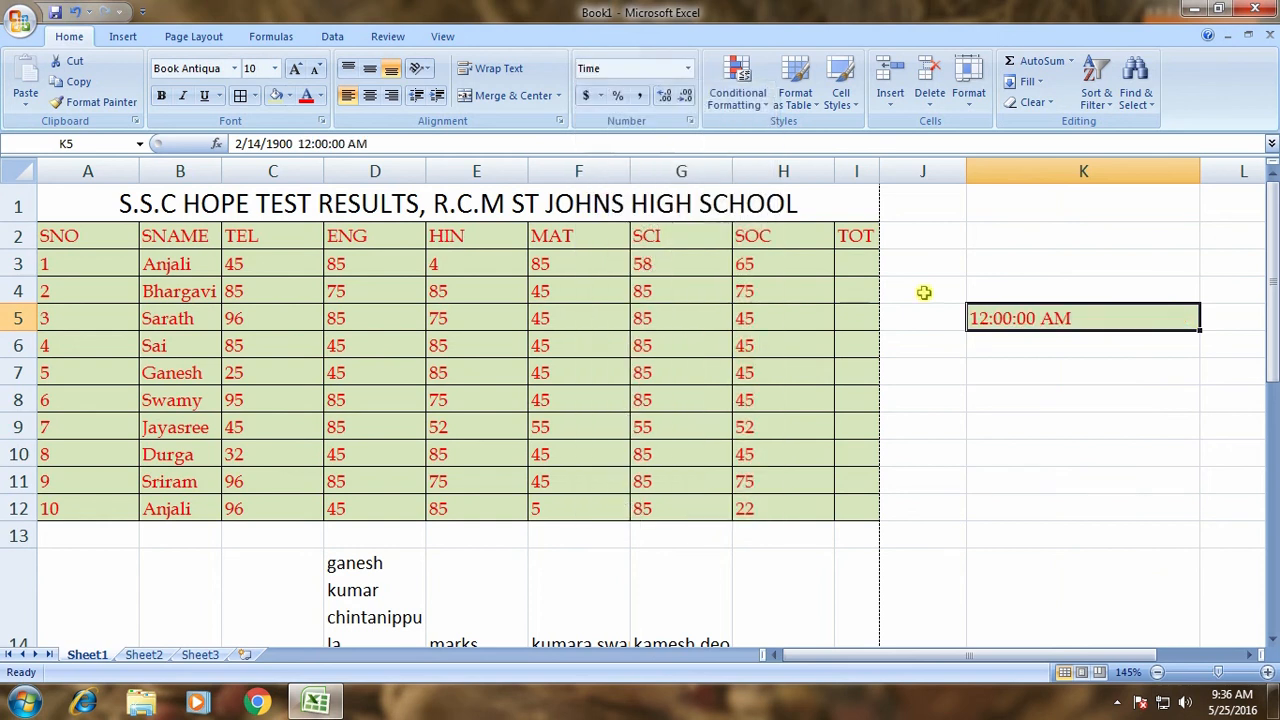
pyautogui.click(691, 69)
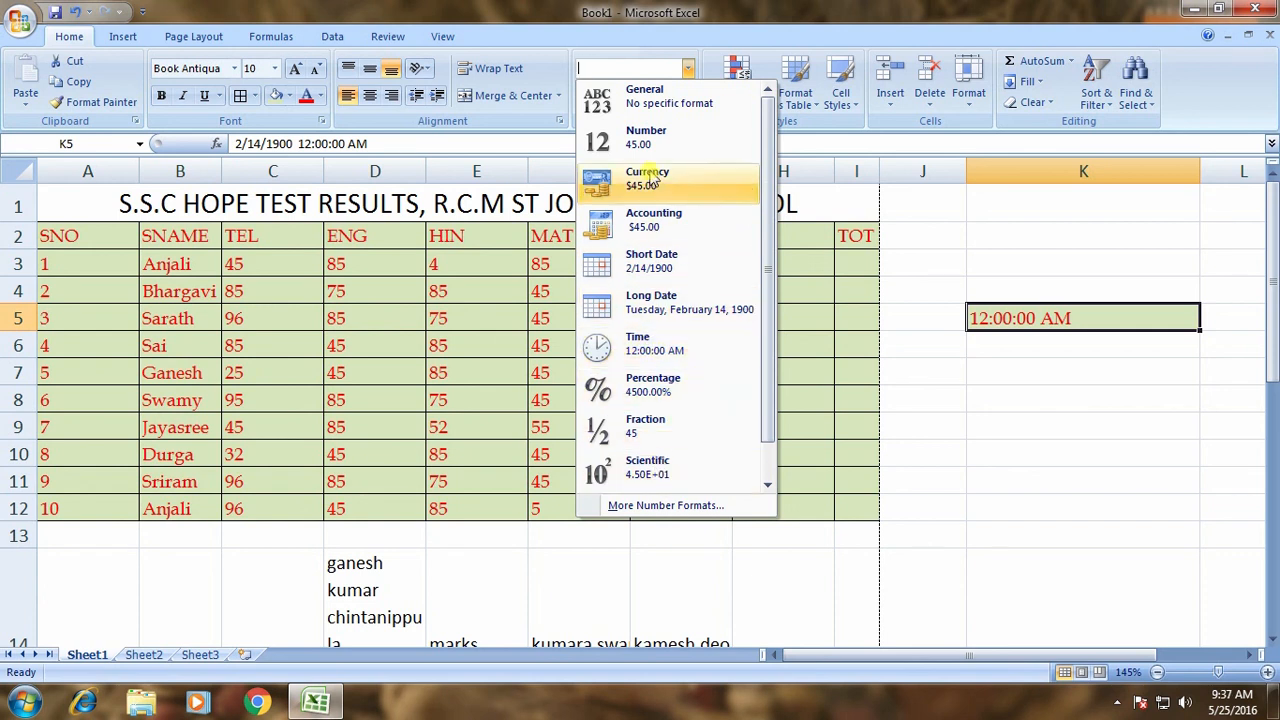
pyautogui.click(680, 507)
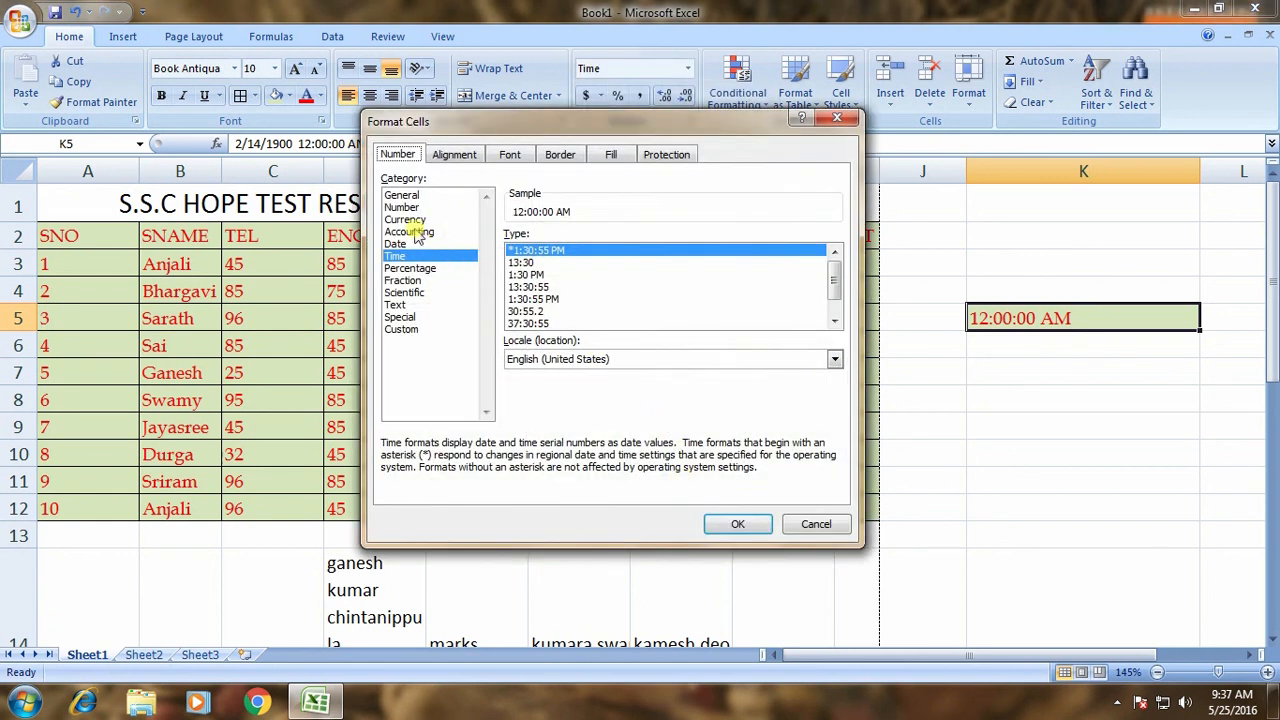
pyautogui.click(562, 311)
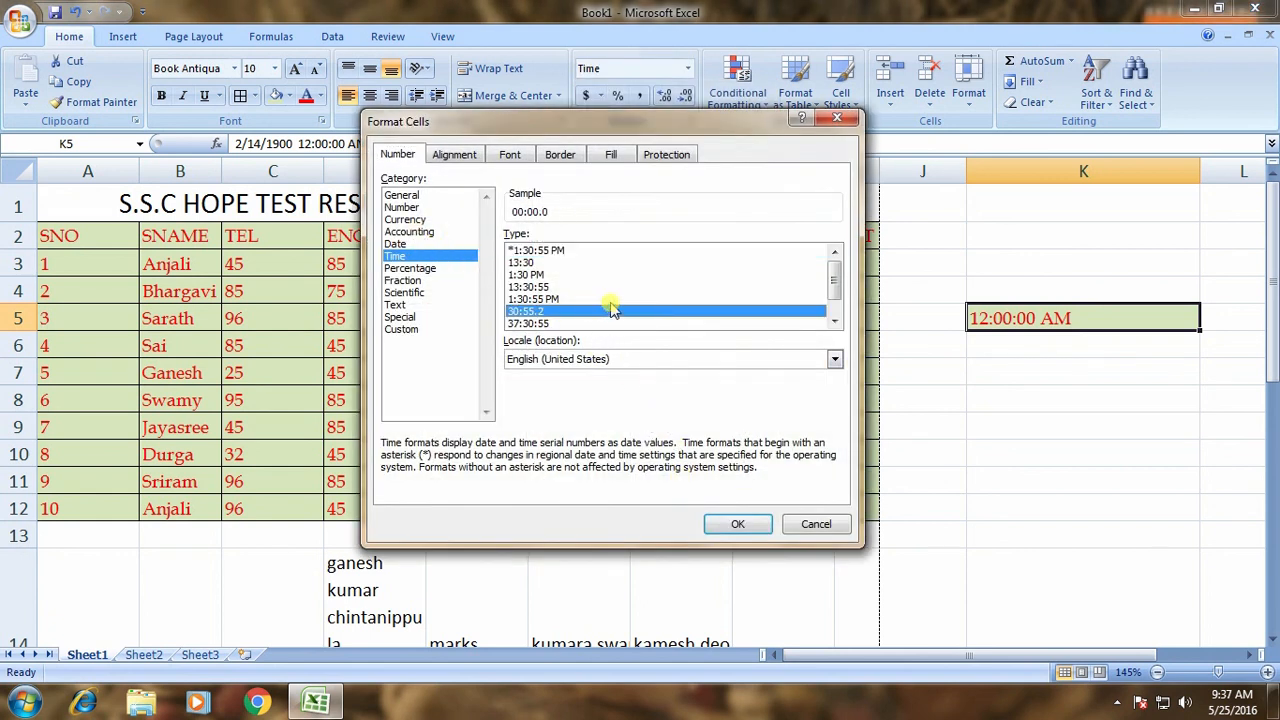
pyautogui.click(816, 526)
pyautogui.click(1084, 370)
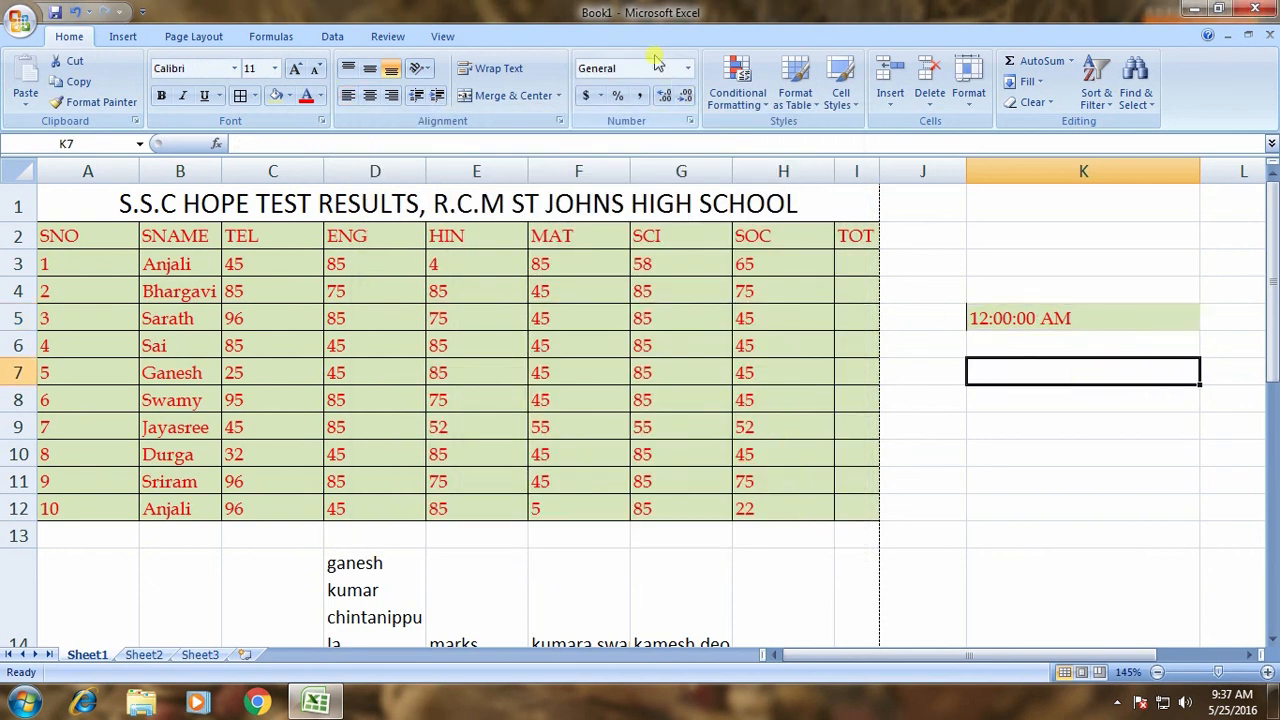
pyautogui.click(1010, 315)
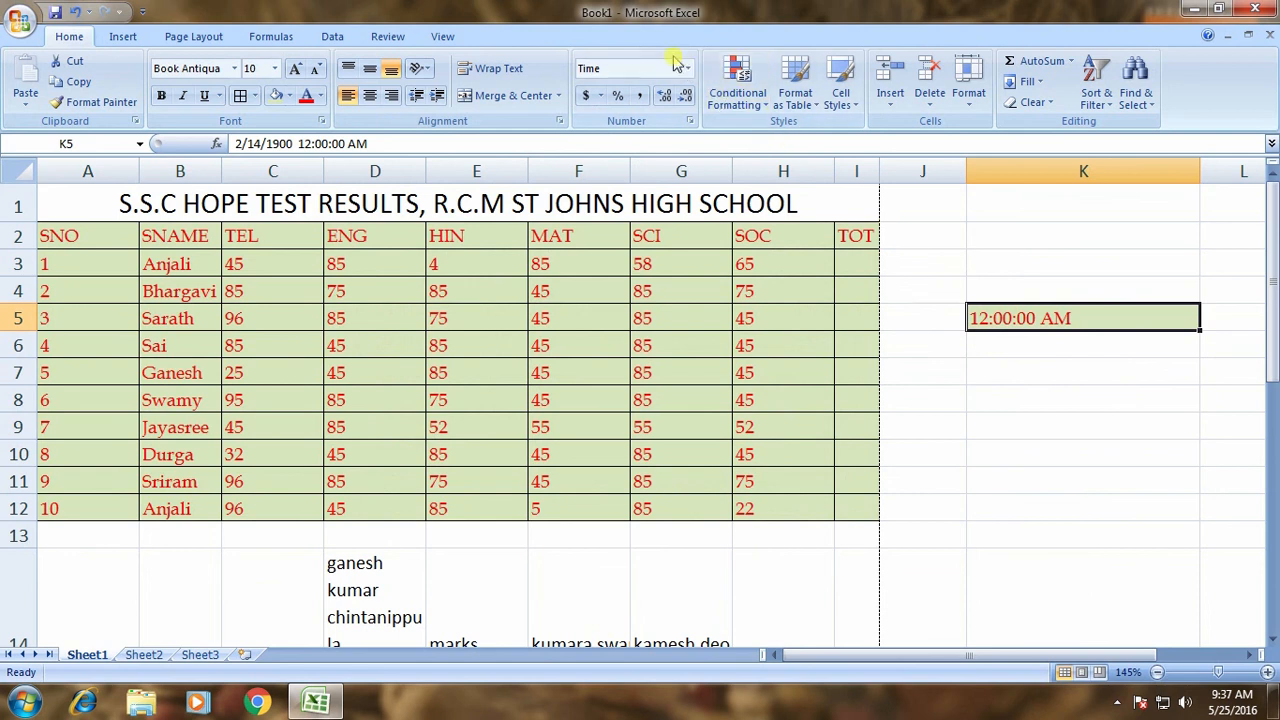
pyautogui.click(687, 68)
pyautogui.click(620, 105)
pyautogui.click(1018, 392)
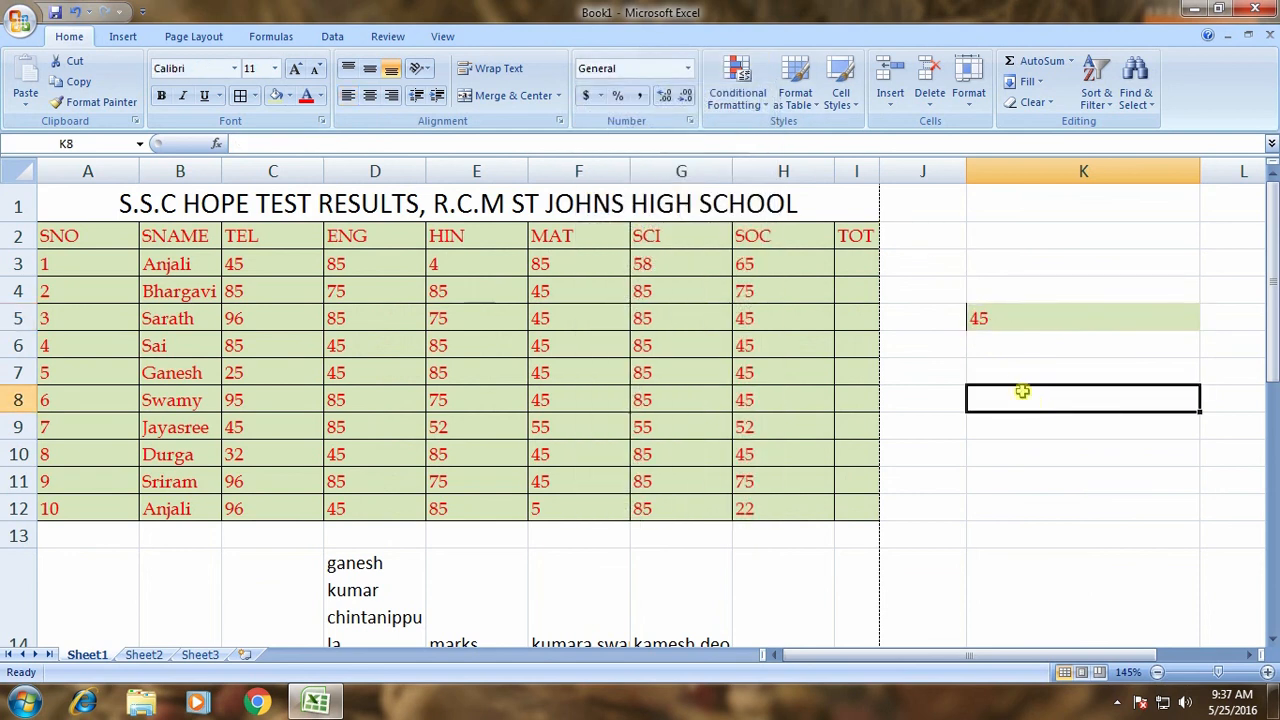
pyautogui.click(1009, 322)
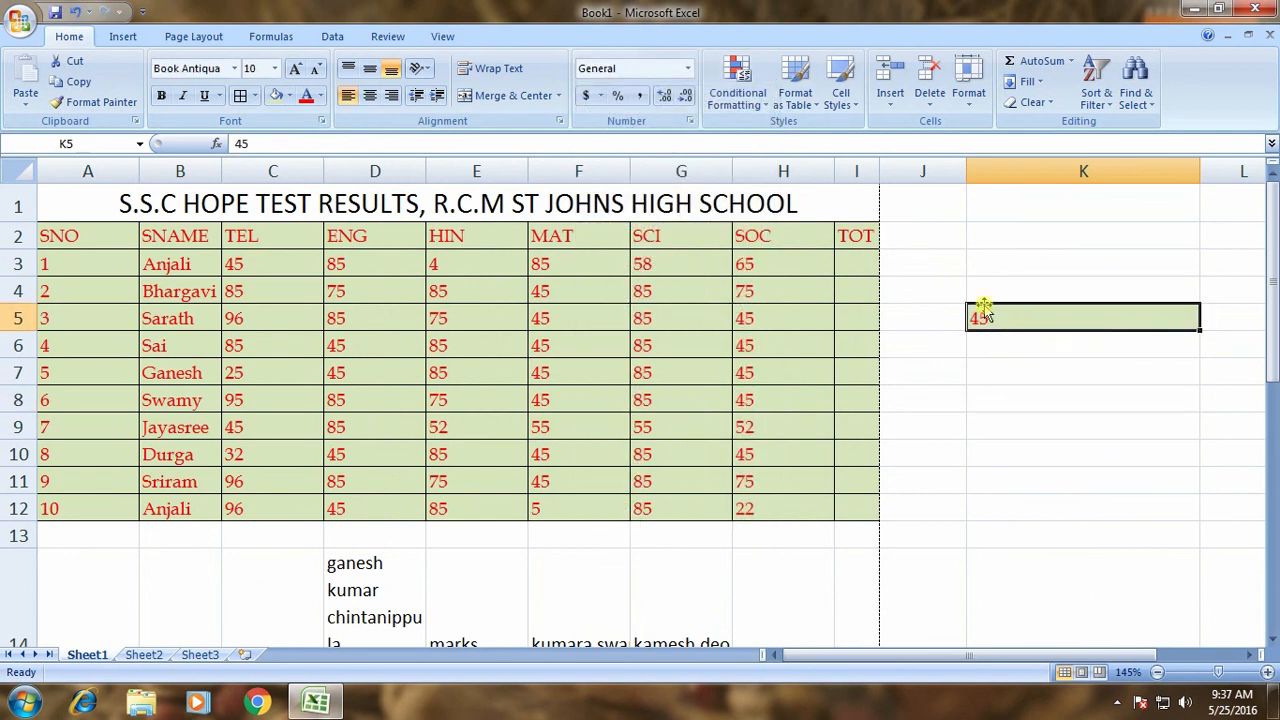
# Apply accounting format to K5, trying US dollar, British pound and euro symbols.
pyautogui.click(600, 97)
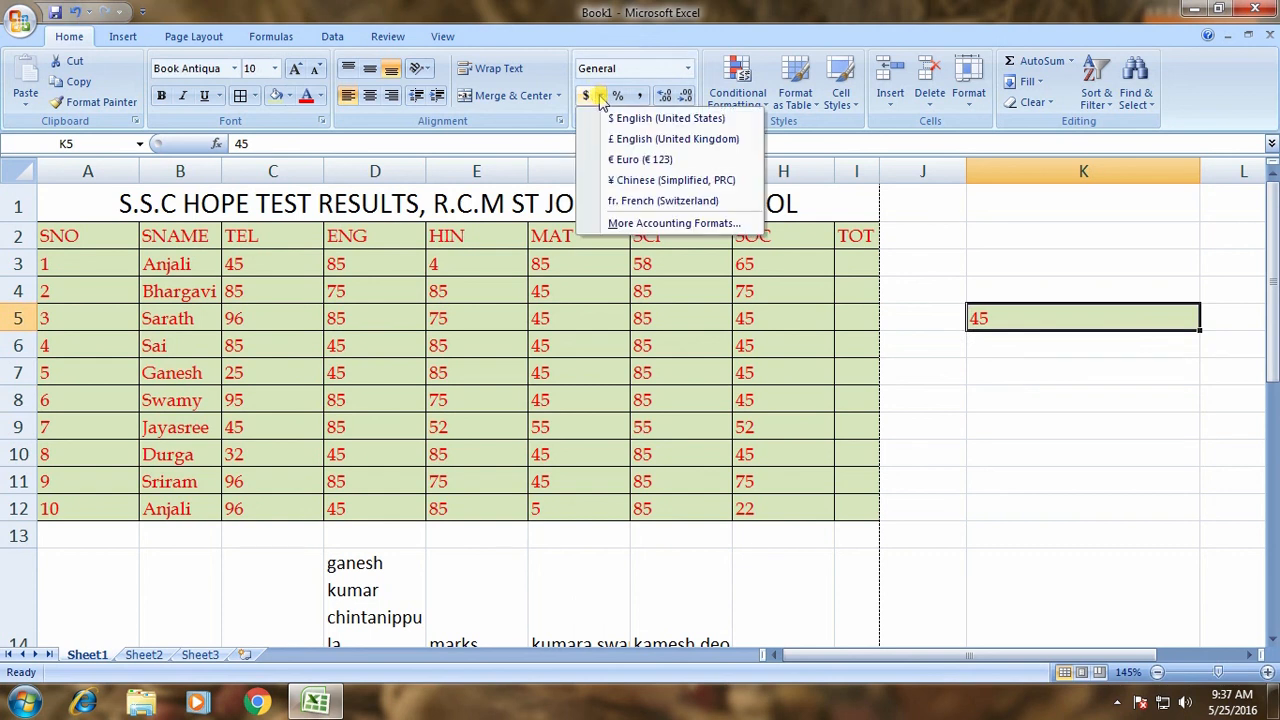
pyautogui.click(612, 121)
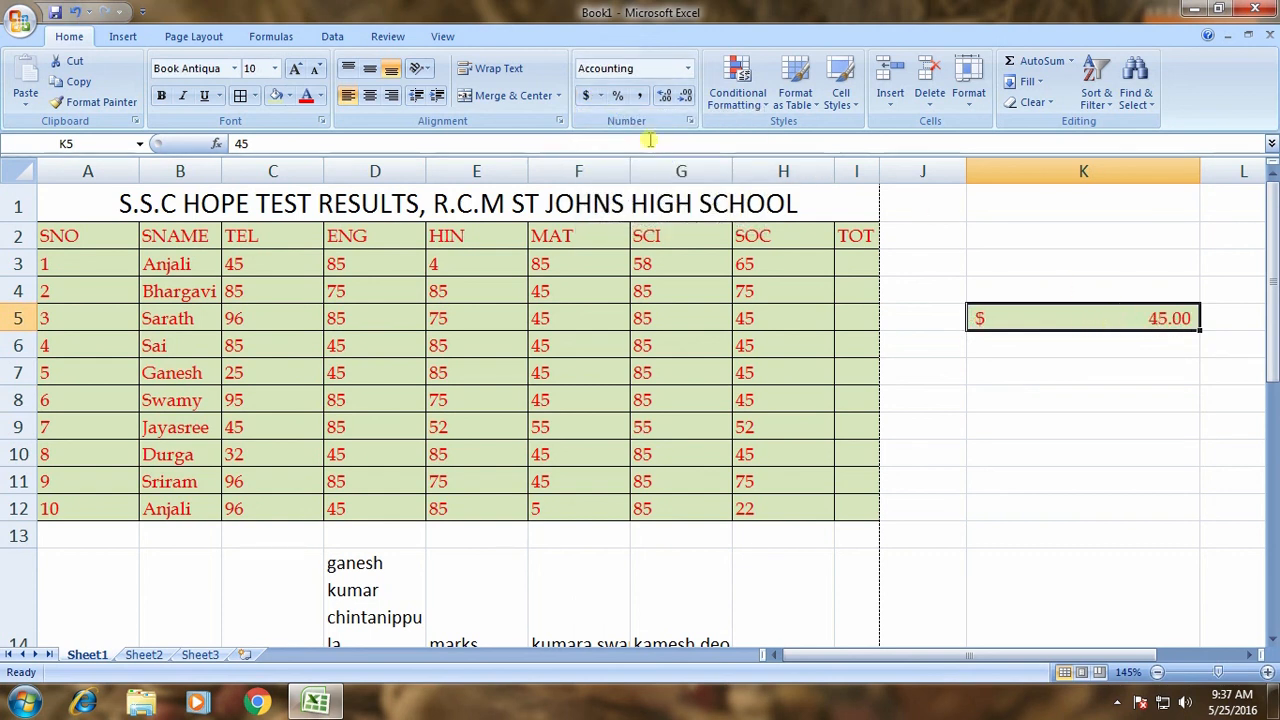
pyautogui.click(601, 96)
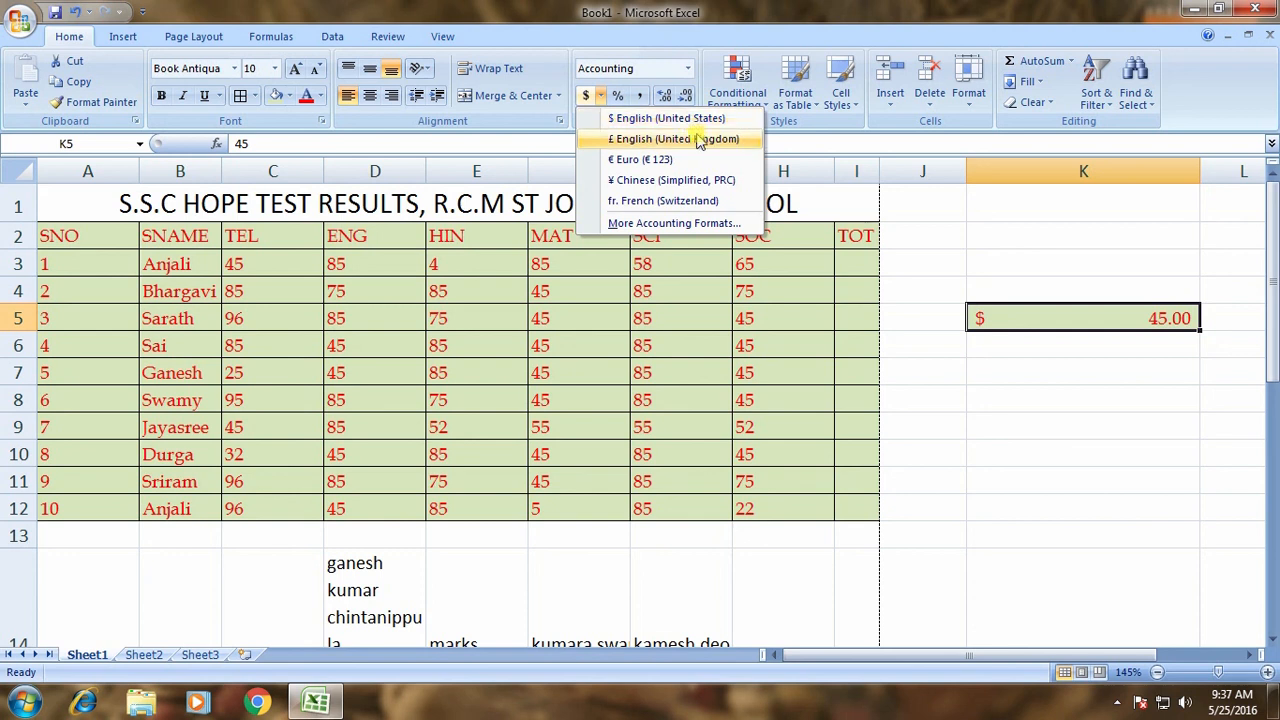
pyautogui.click(699, 140)
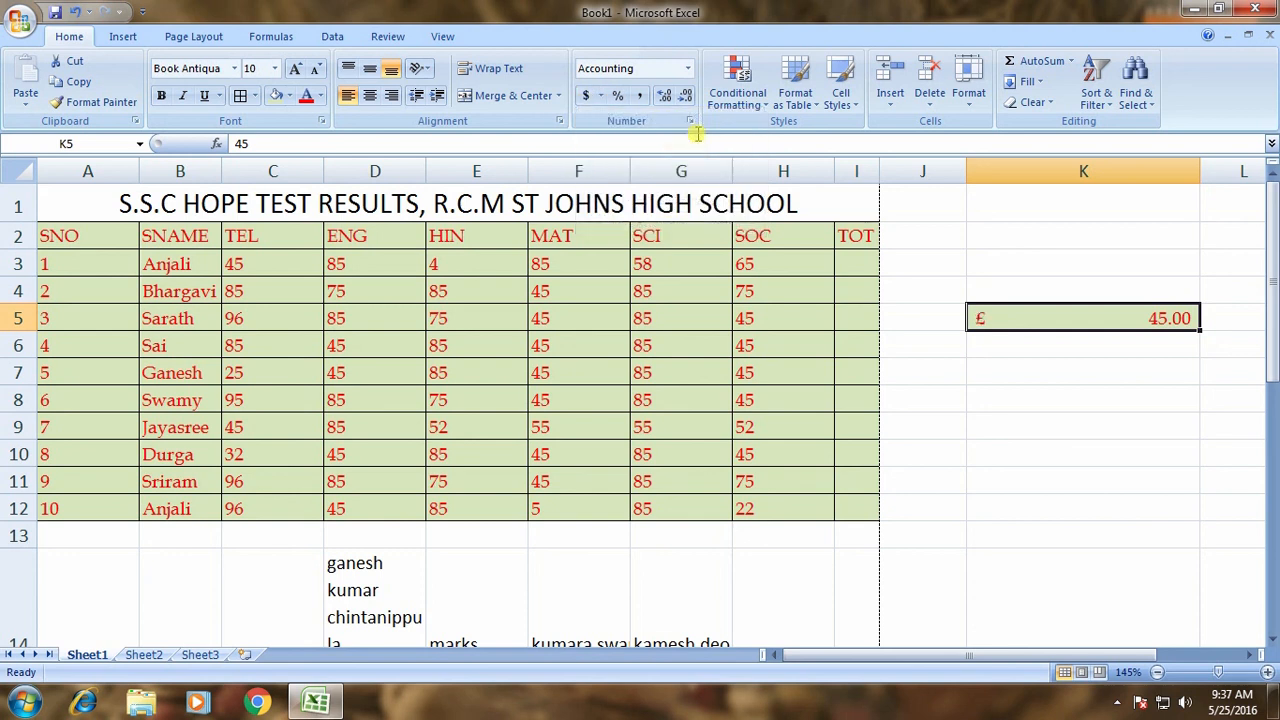
pyautogui.click(600, 95)
pyautogui.click(625, 161)
pyautogui.click(601, 96)
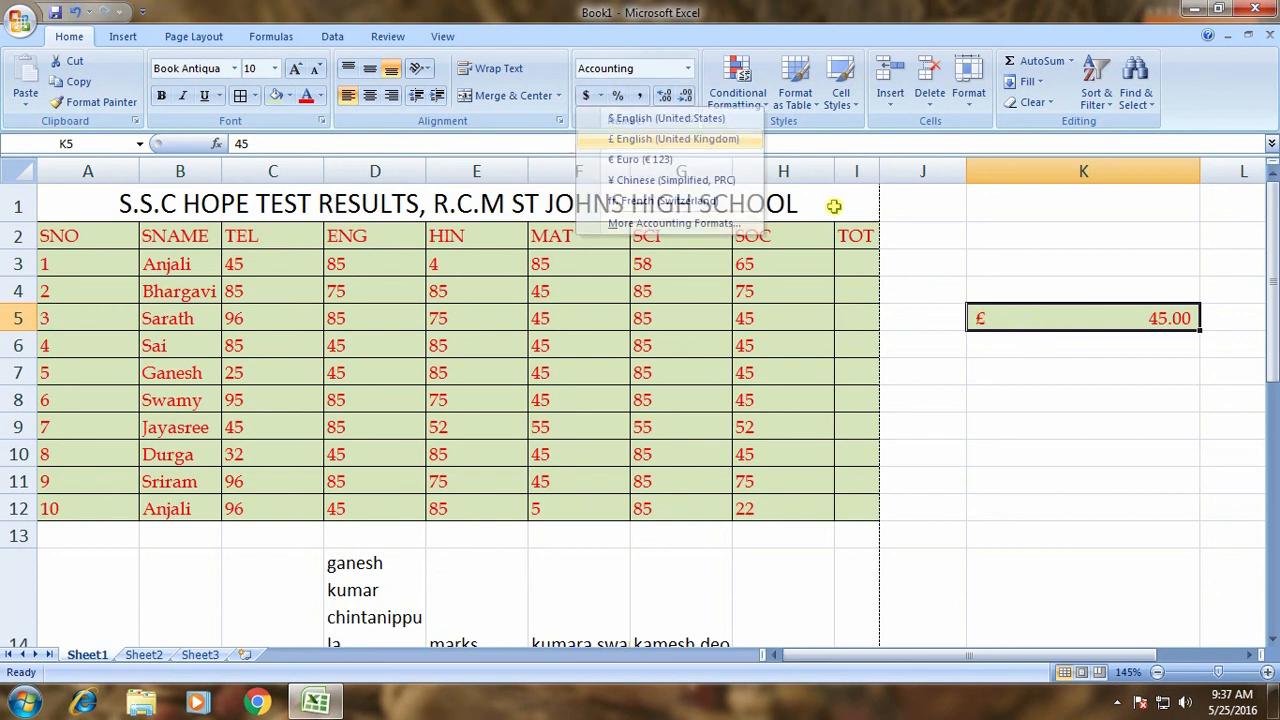
pyautogui.click(672, 139)
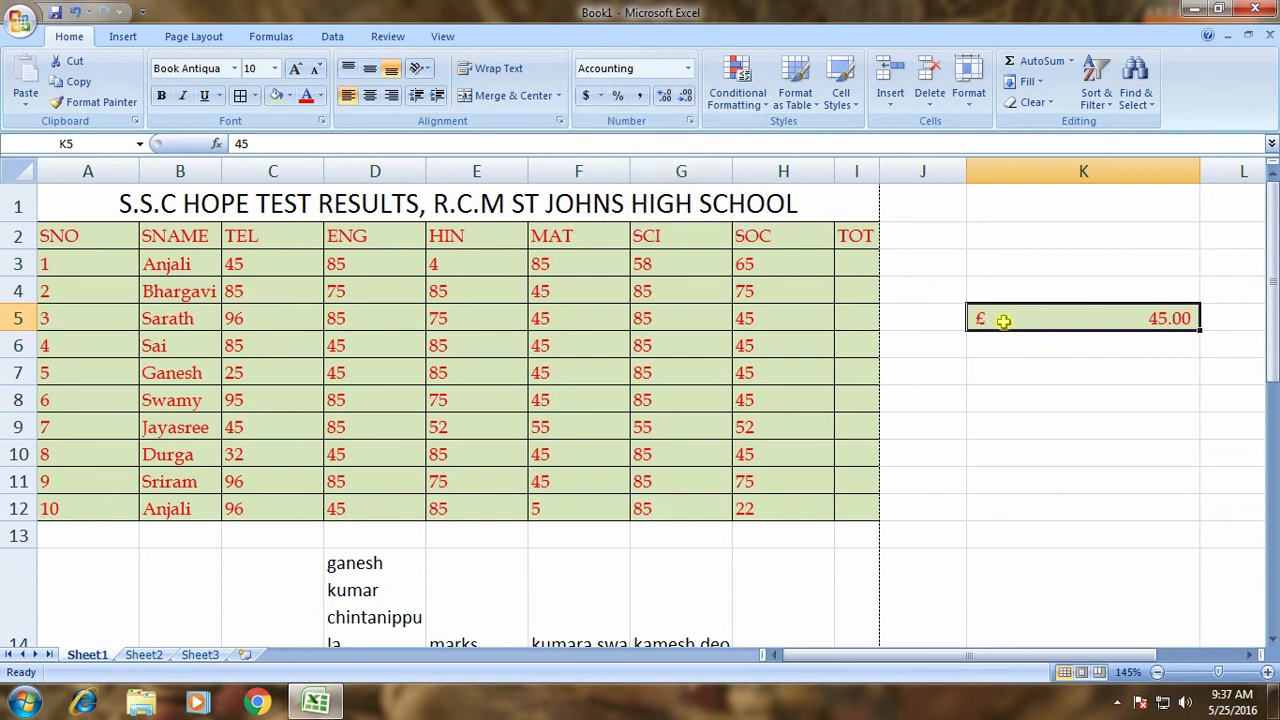
# Settle K5 on the Chinese yuan ¥ accounting format after retrying dollars and euros.
pyautogui.click(601, 96)
pyautogui.click(666, 118)
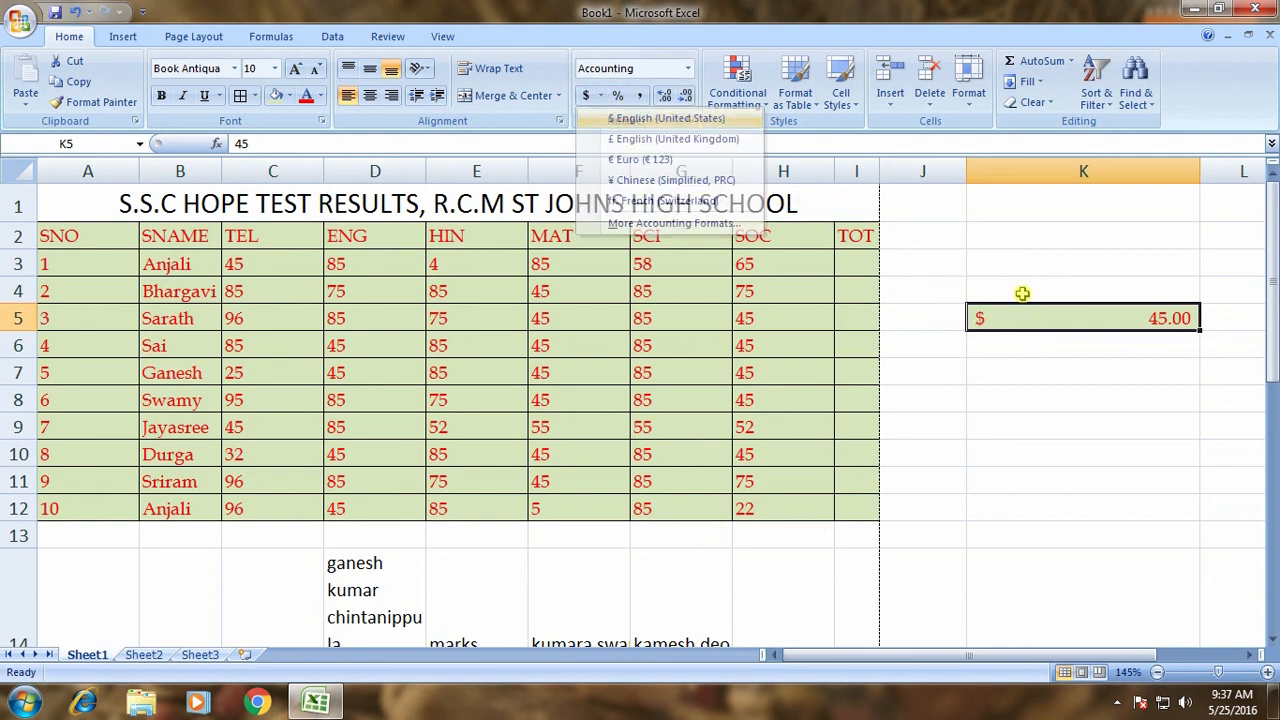
pyautogui.click(601, 96)
pyautogui.click(624, 160)
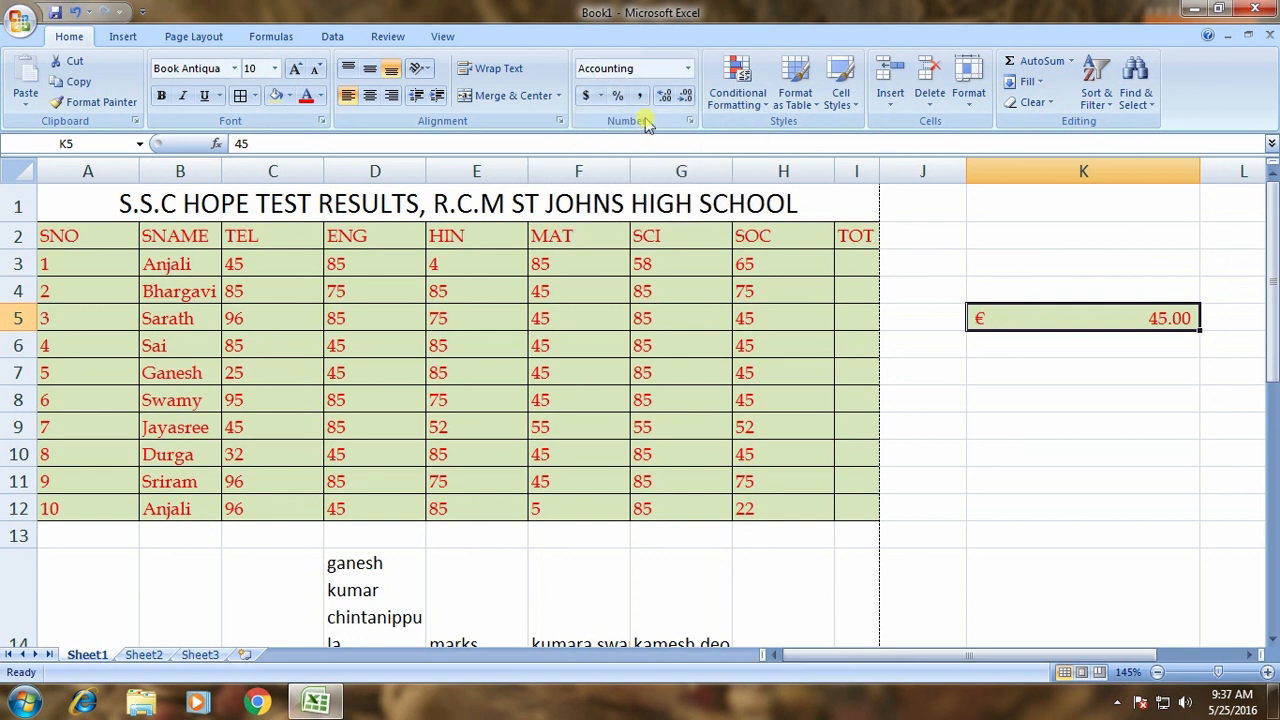
pyautogui.click(601, 96)
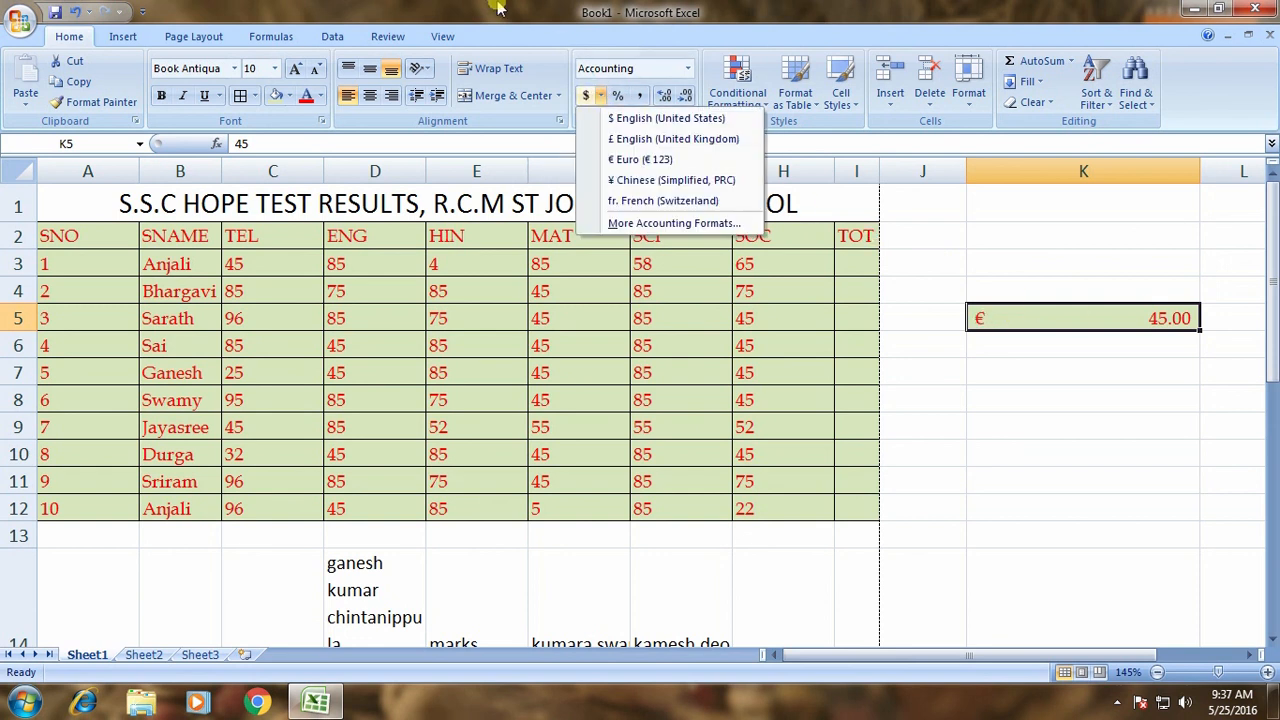
pyautogui.click(630, 184)
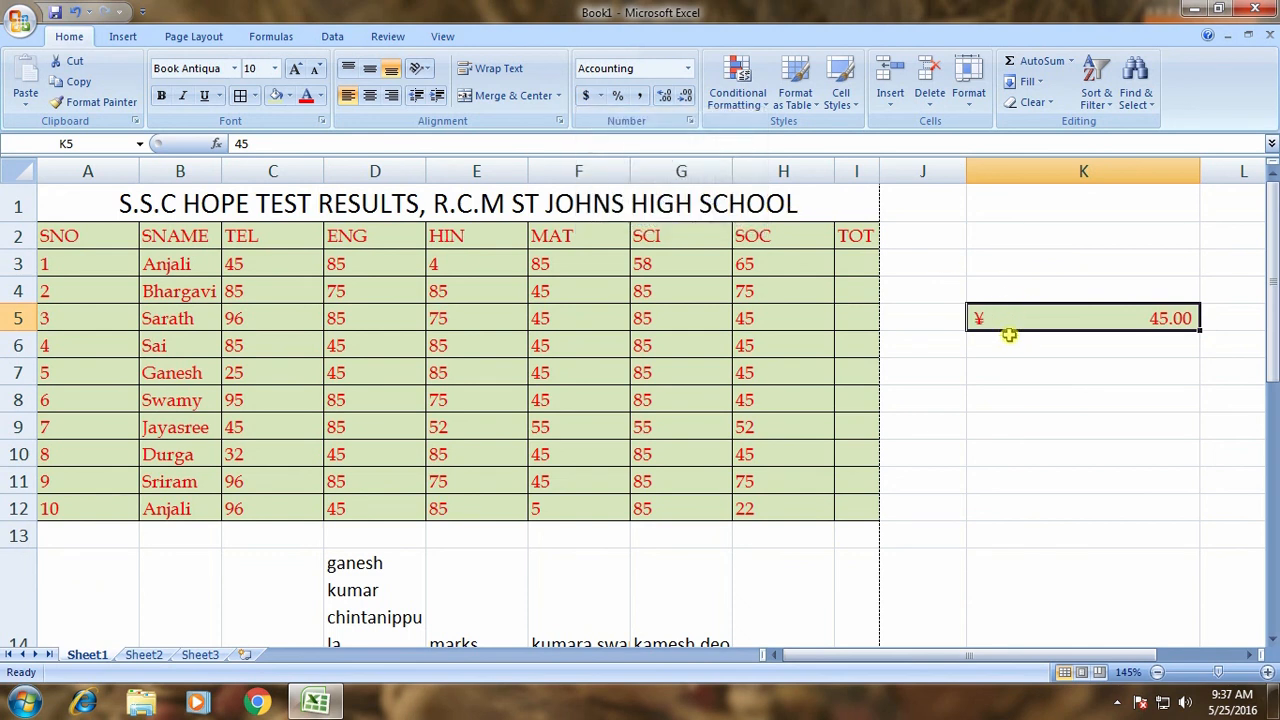
pyautogui.click(1114, 375)
pyautogui.click(1066, 340)
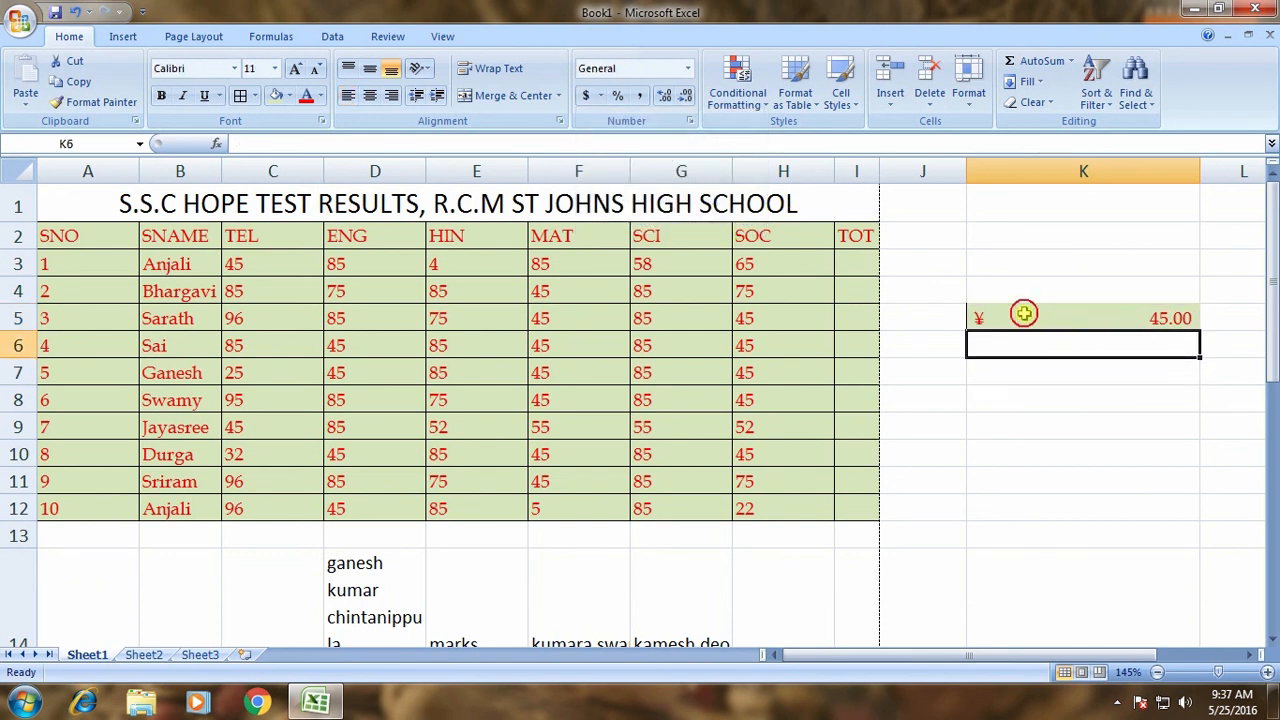
pyautogui.click(993, 325)
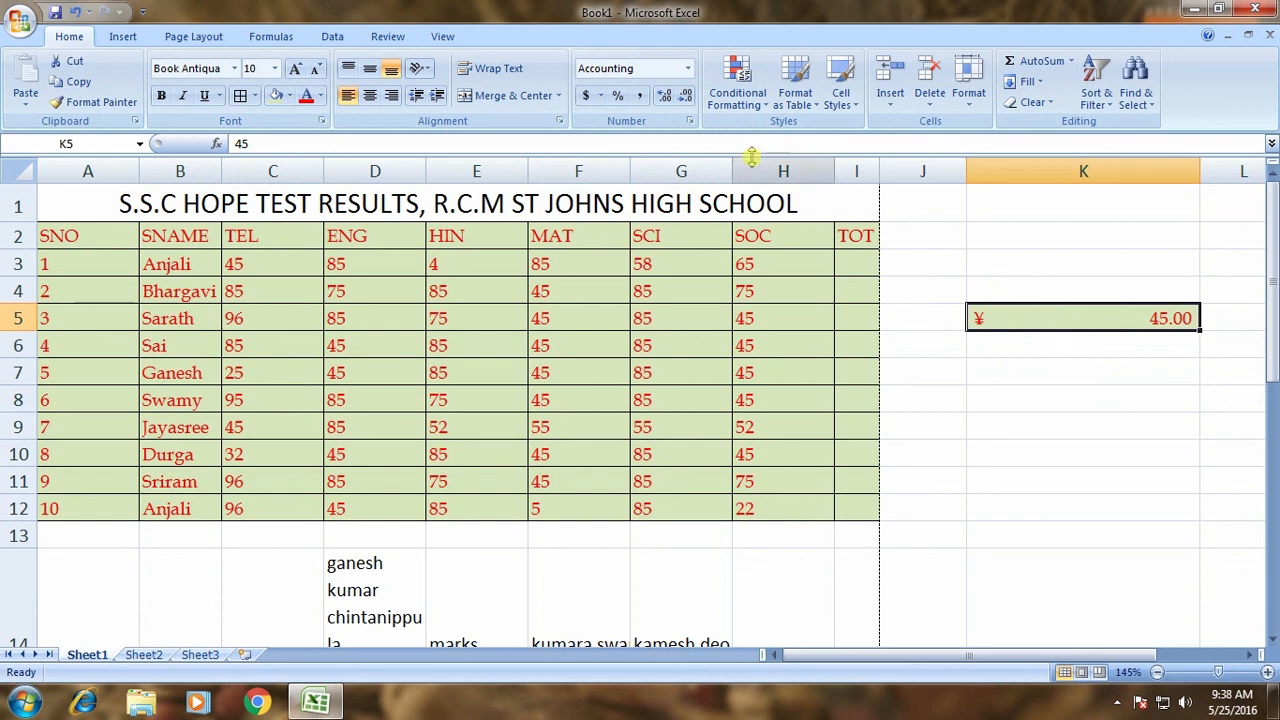
# Try Percent Style on K5, then reset it to General and apply Comma Style for 45.00.
pyautogui.click(618, 96)
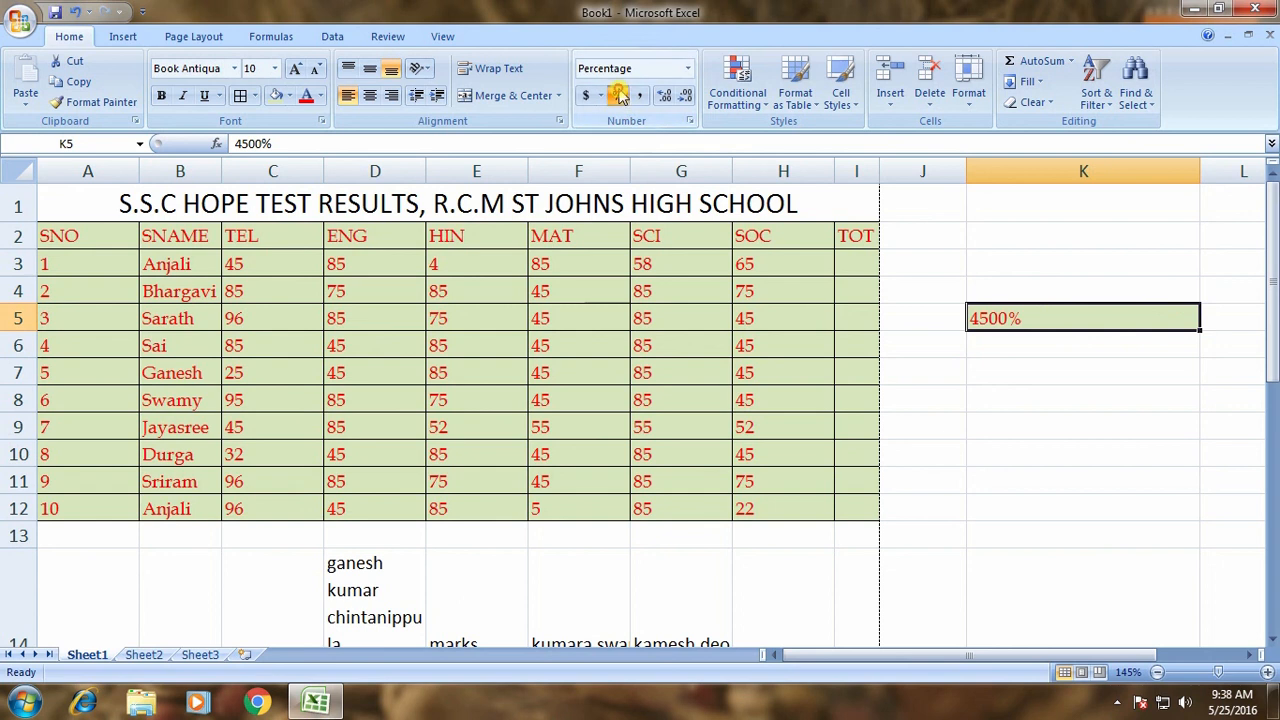
pyautogui.click(1195, 372)
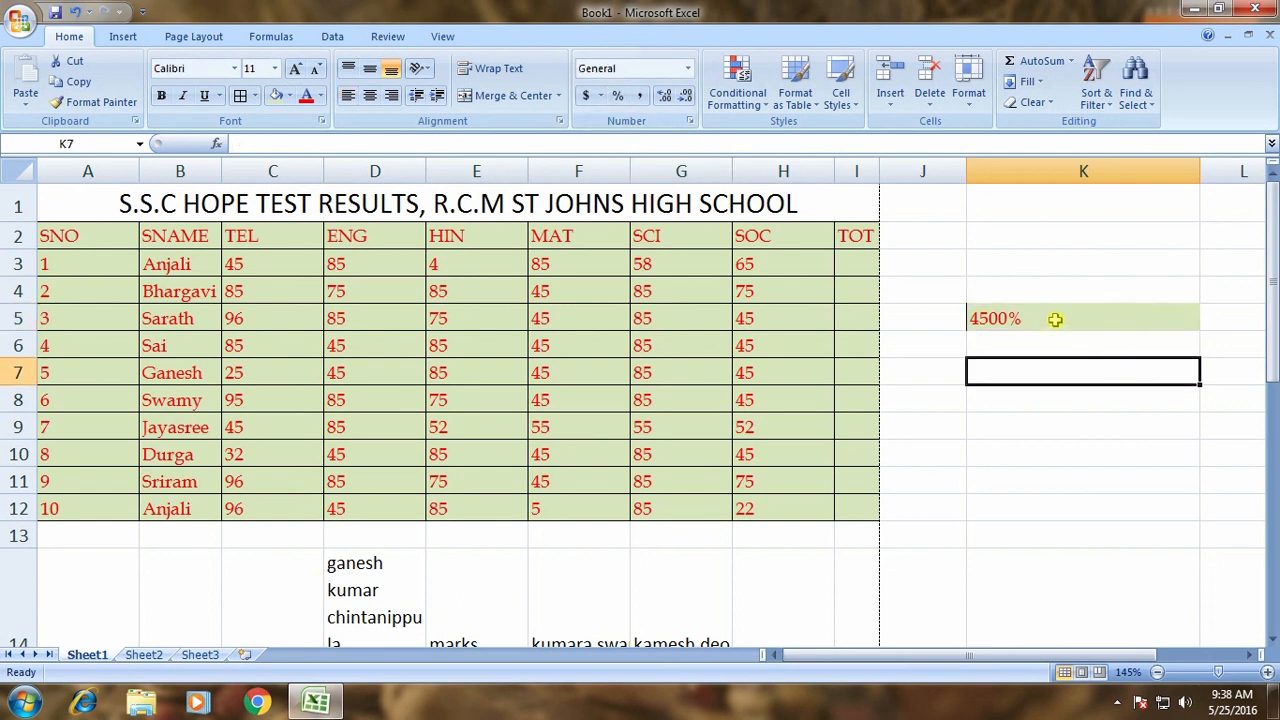
pyautogui.click(970, 303)
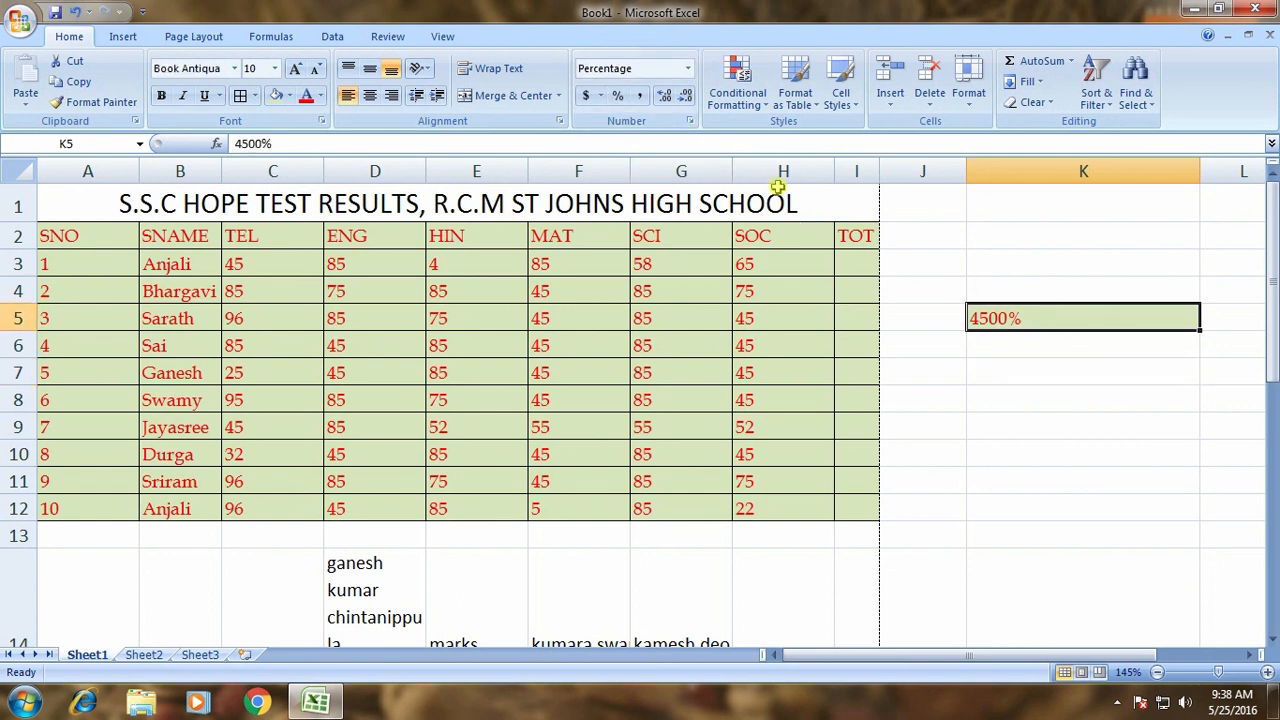
pyautogui.click(687, 68)
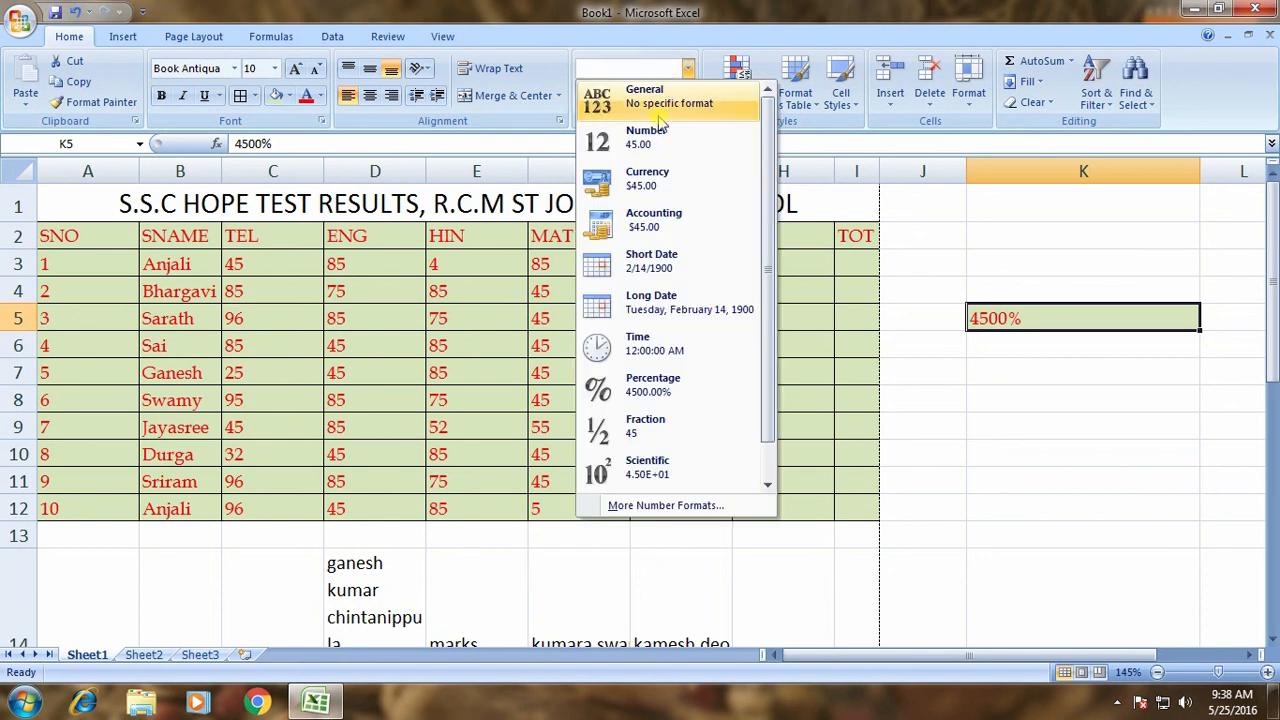
pyautogui.click(659, 103)
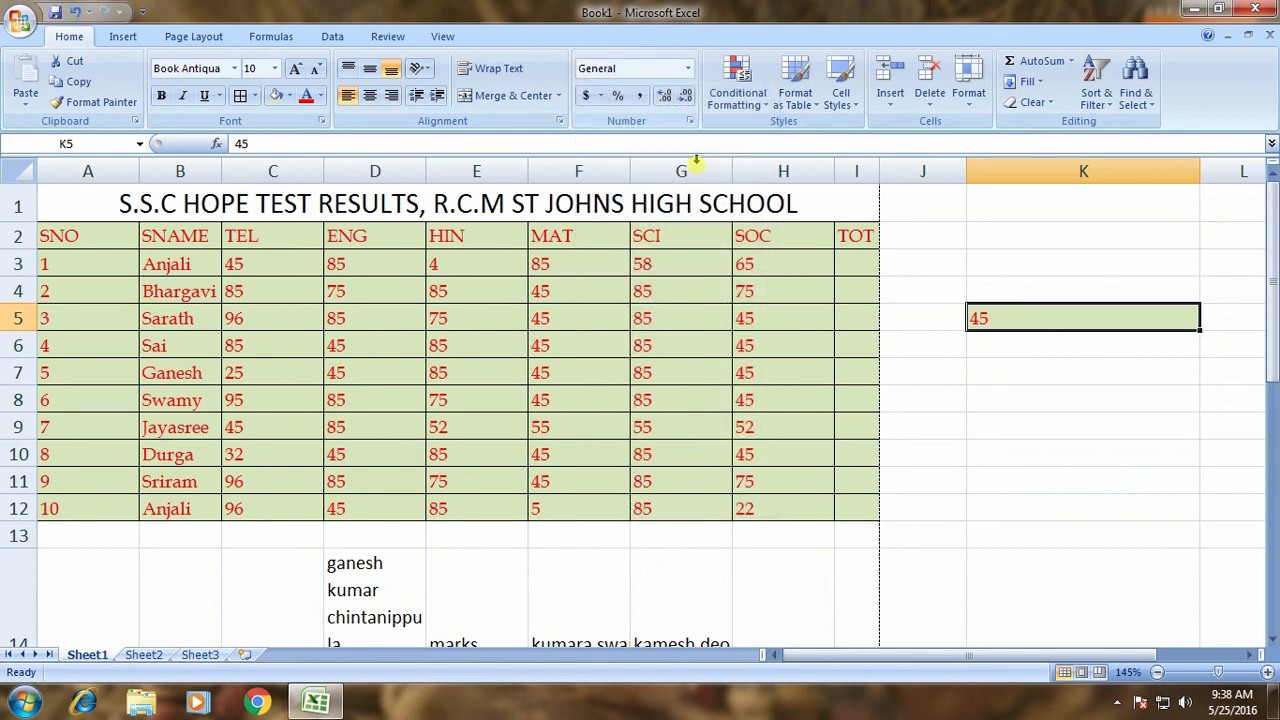
pyautogui.click(642, 95)
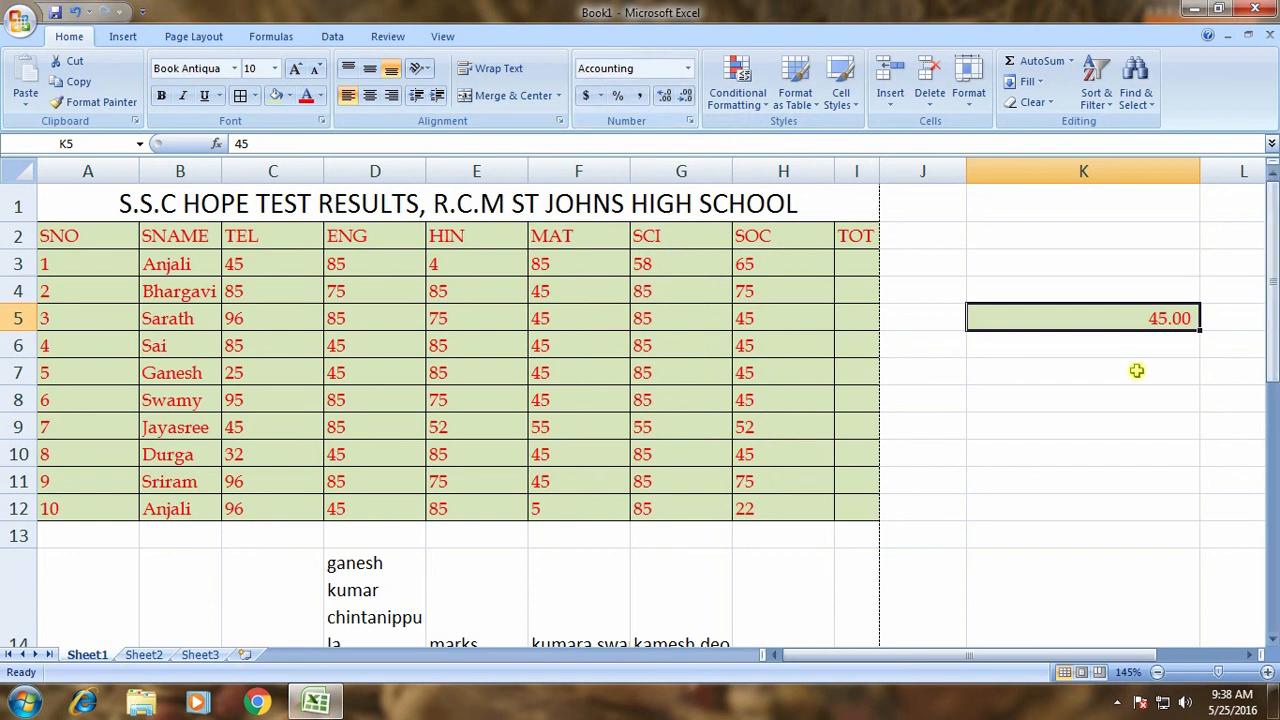
# Enter 10000 in K6 and apply Comma Style to show 10,000.00.
pyautogui.click(1178, 333)
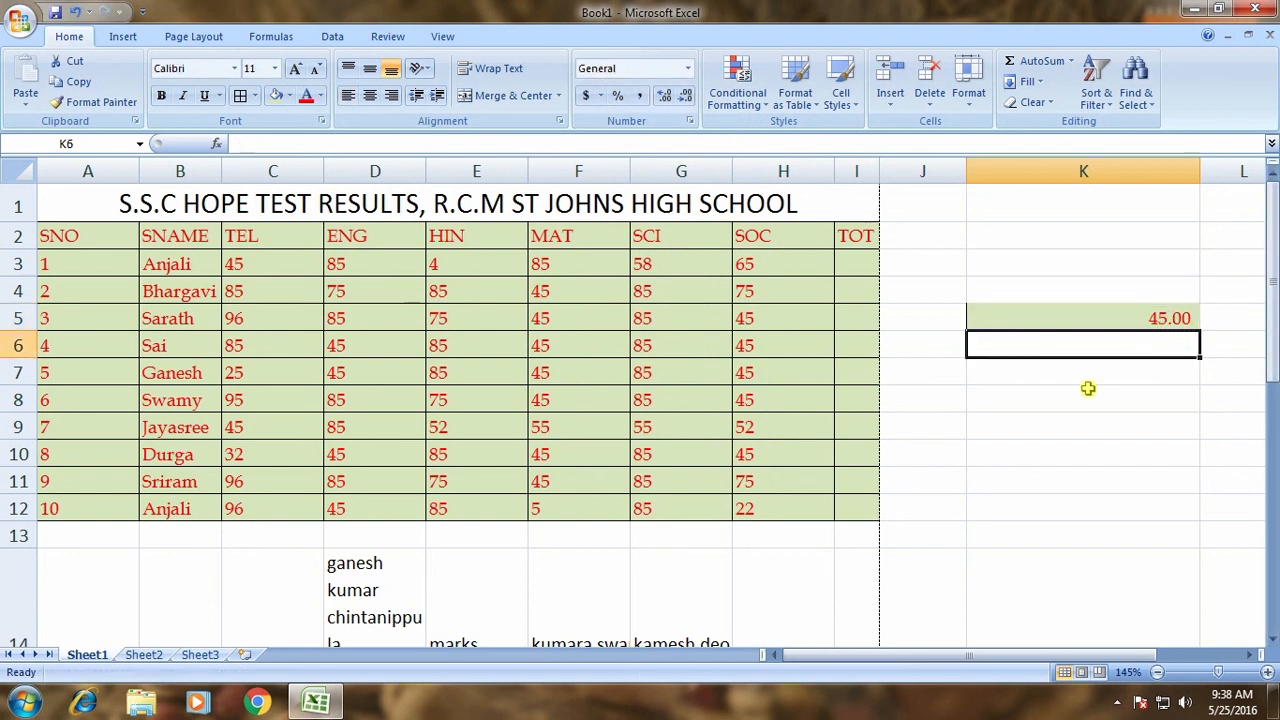
pyautogui.write('100')
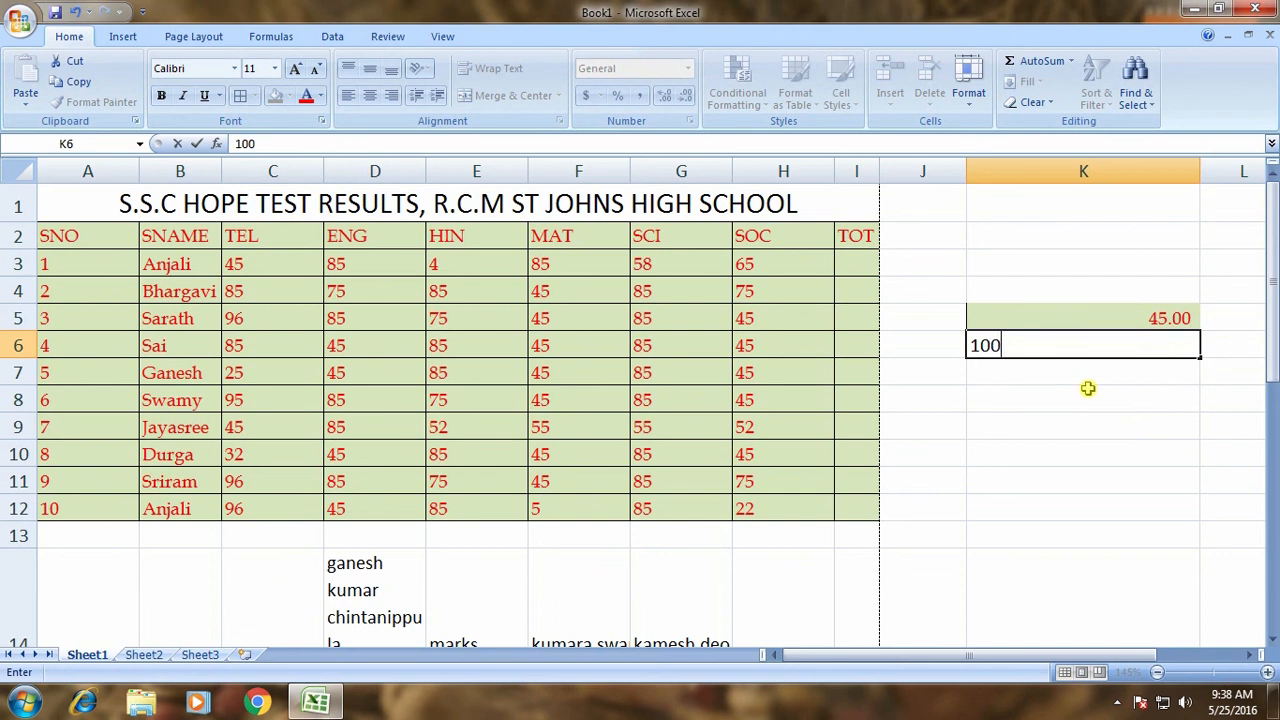
pyautogui.write('00')
pyautogui.press('Return')
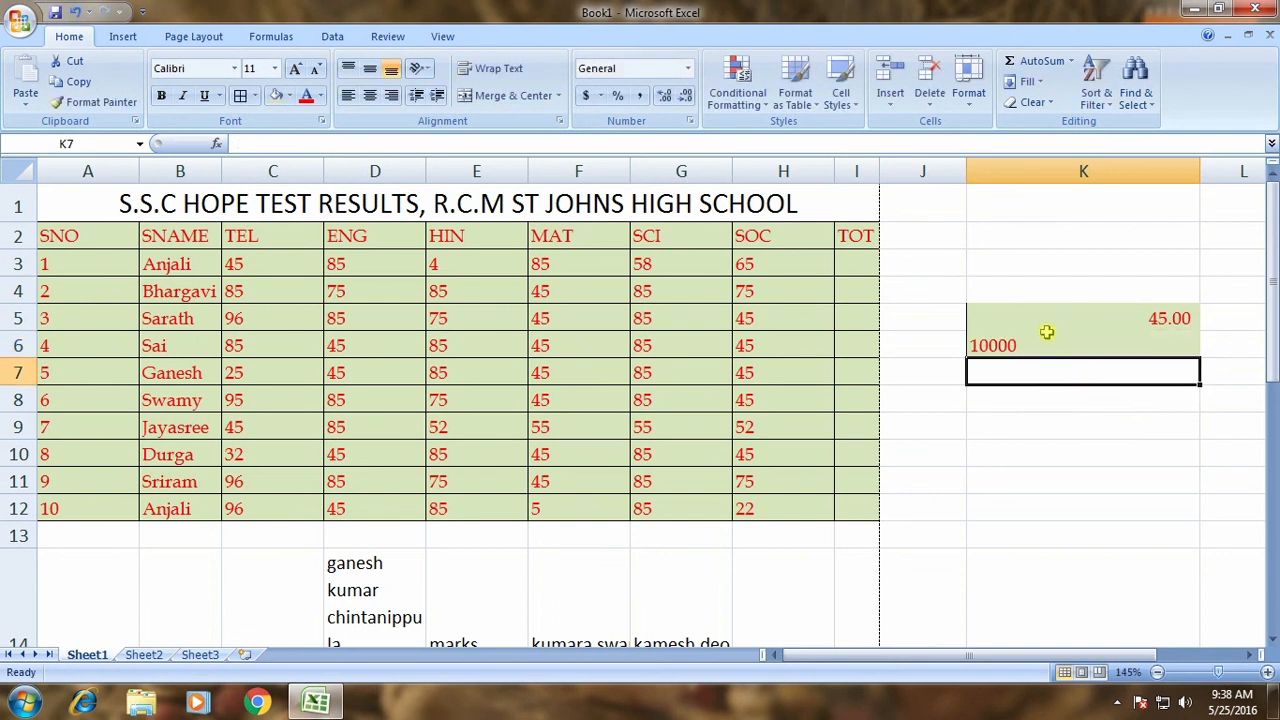
pyautogui.click(1024, 340)
pyautogui.click(640, 95)
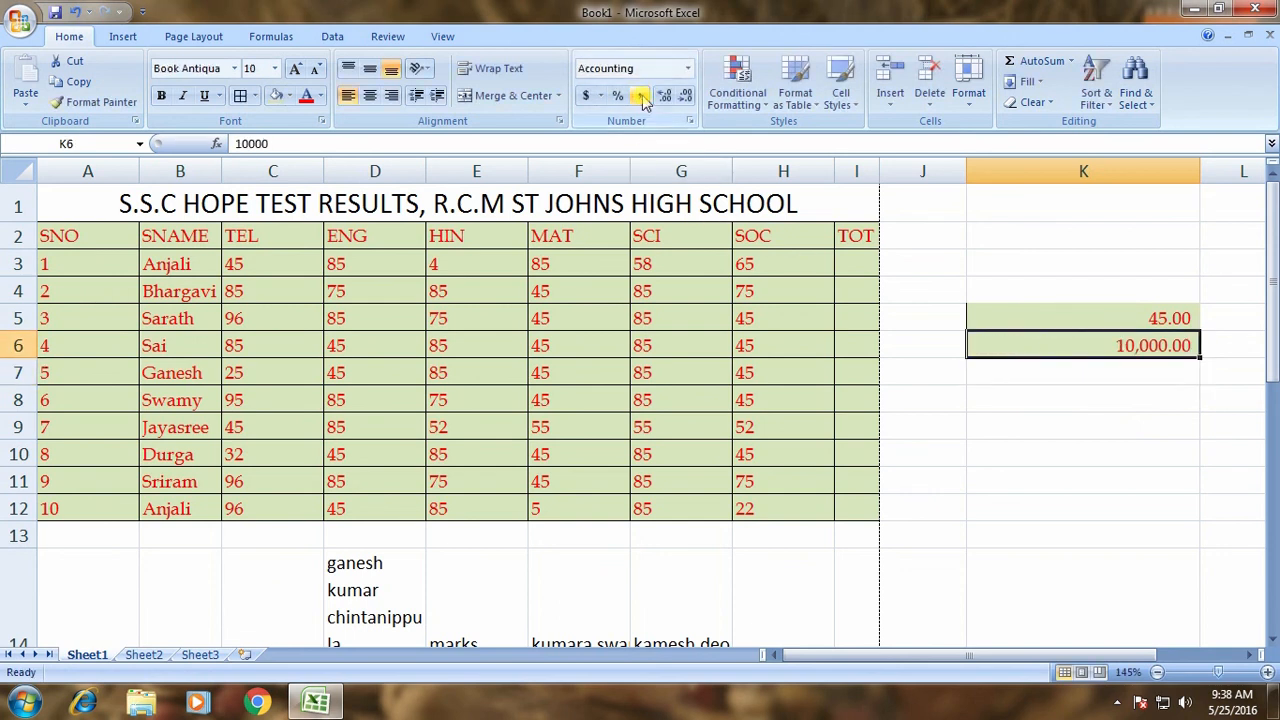
# Experiment with increasing and decreasing K6's decimals, finishing with two decimal places.
pyautogui.click(1195, 420)
pyautogui.click(1142, 345)
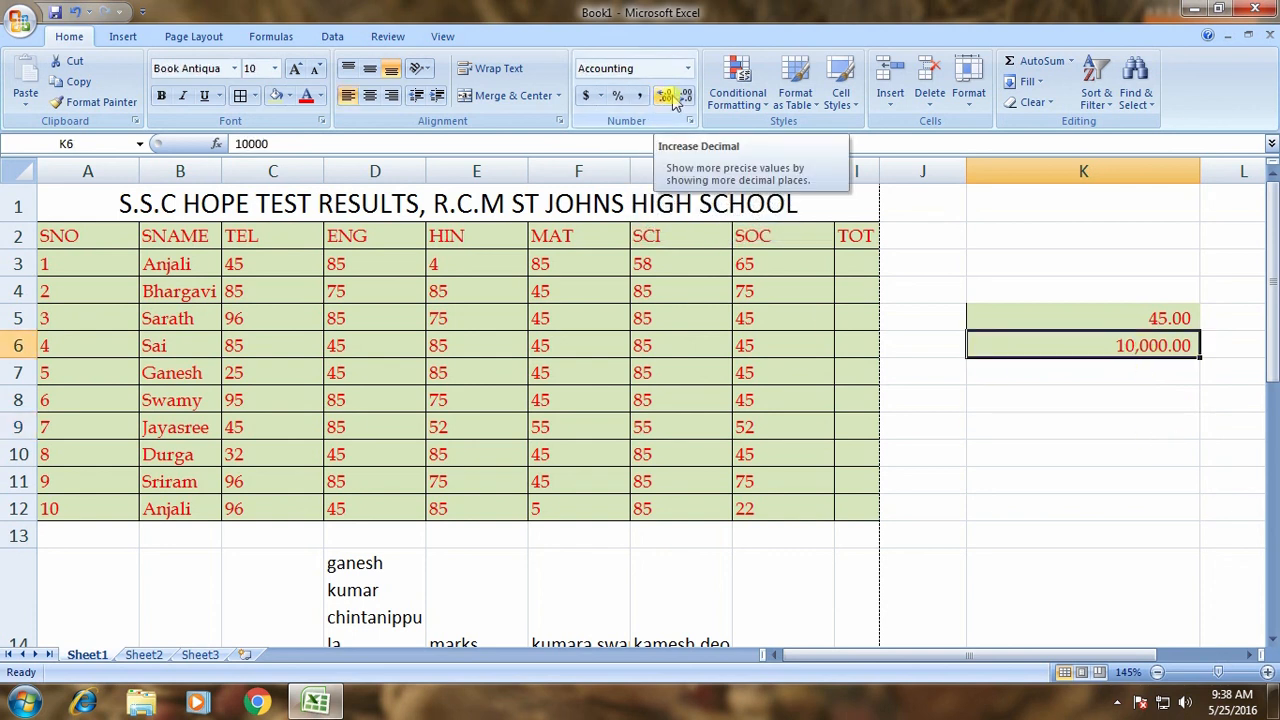
pyautogui.click(685, 96)
pyautogui.click(685, 96)
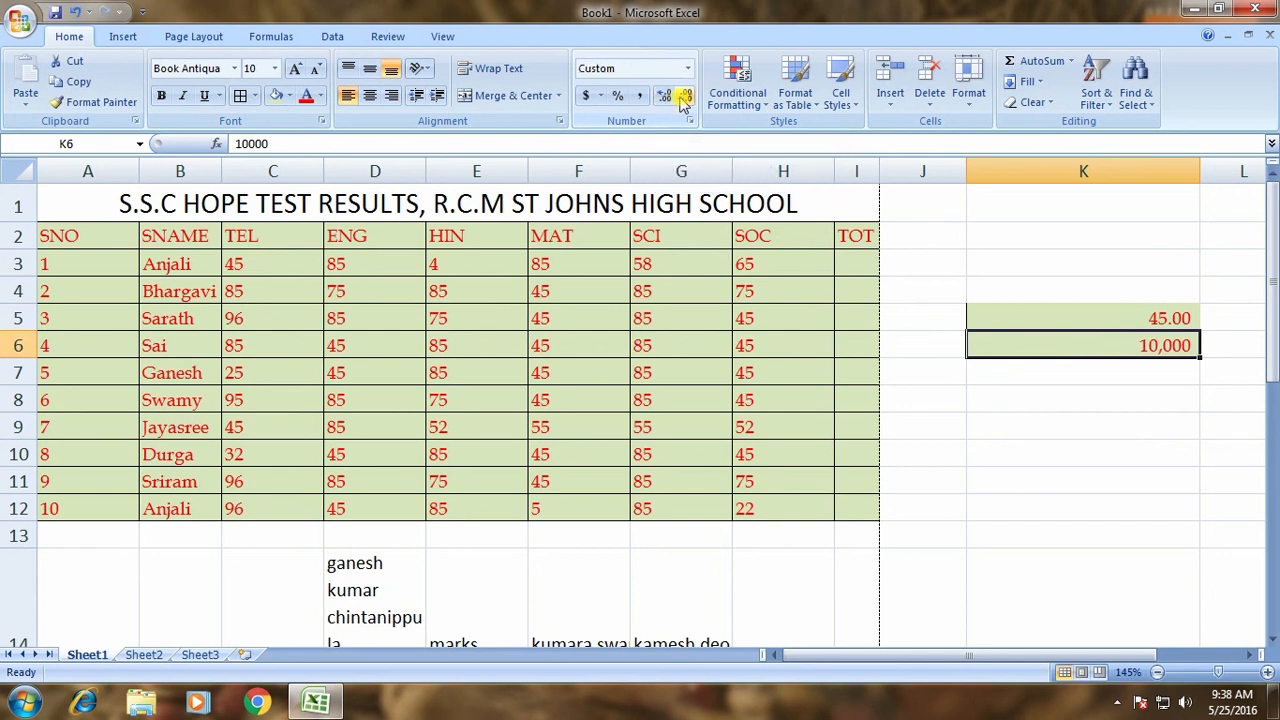
pyautogui.click(670, 101)
pyautogui.click(670, 101)
pyautogui.click(670, 101)
pyautogui.click(670, 101)
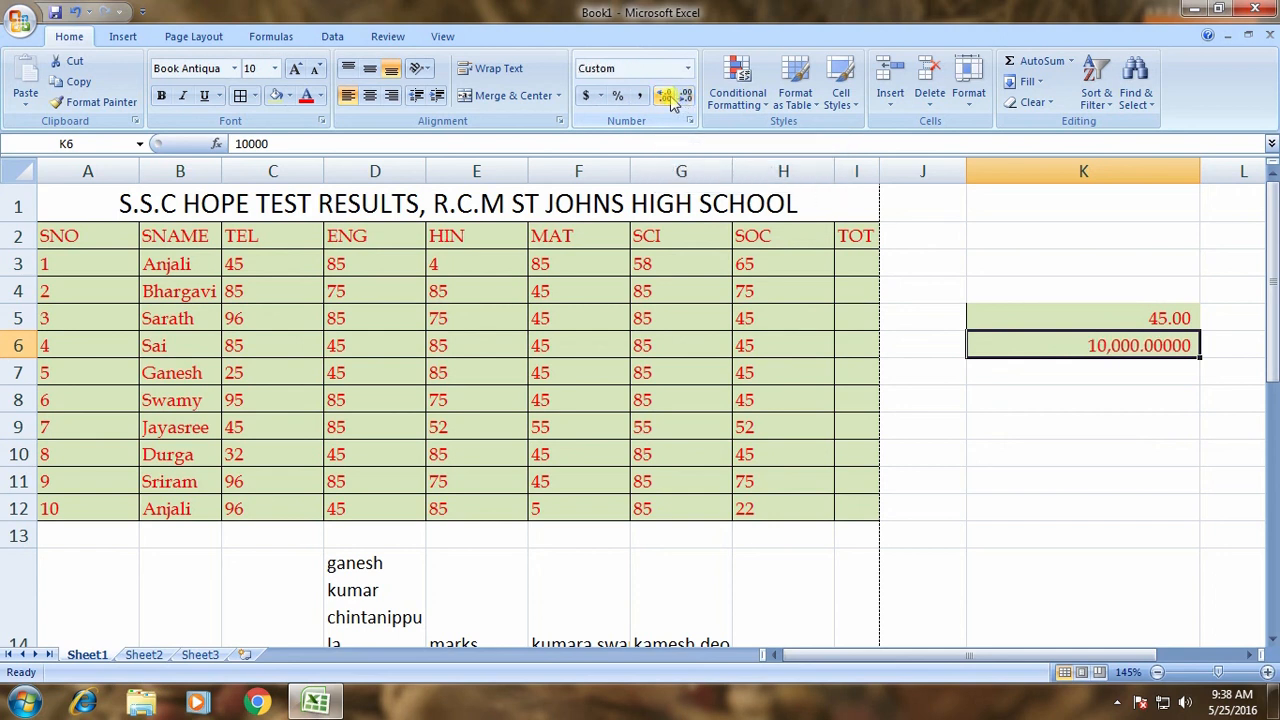
pyautogui.click(670, 101)
pyautogui.click(670, 101)
pyautogui.click(687, 96)
pyautogui.click(687, 96)
pyautogui.click(687, 96)
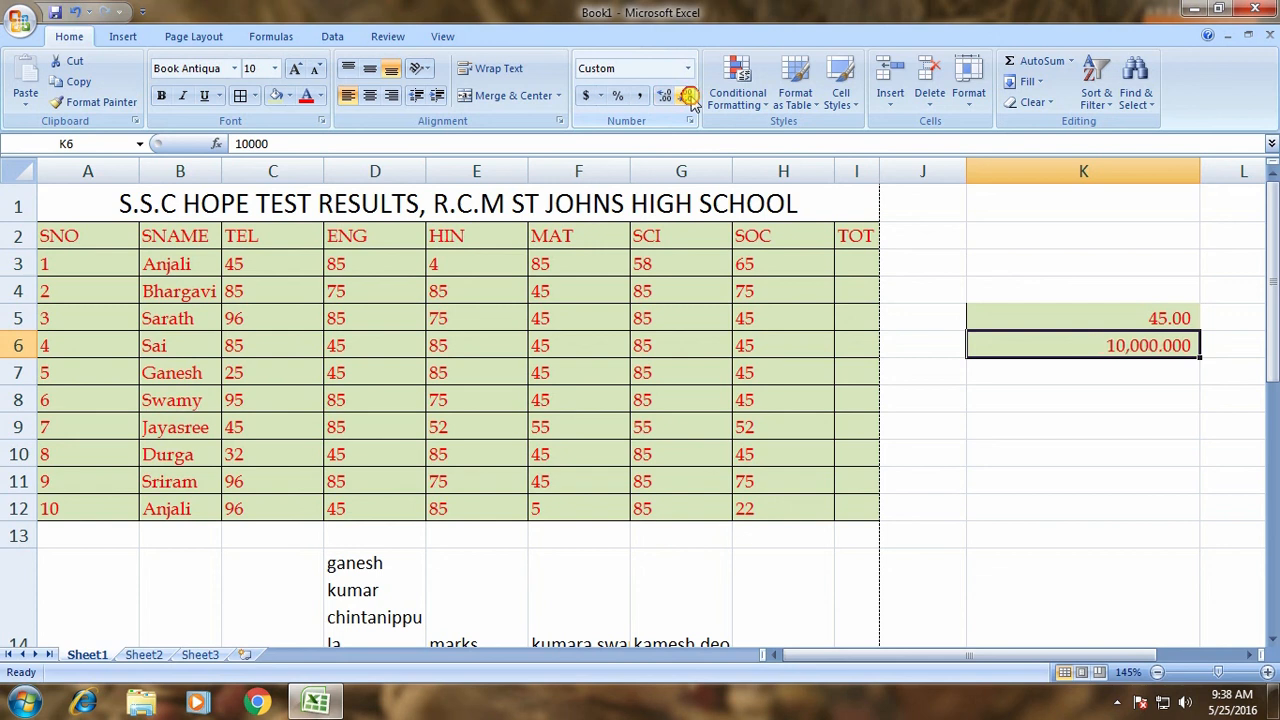
pyautogui.click(687, 96)
pyautogui.click(687, 96)
pyautogui.click(688, 96)
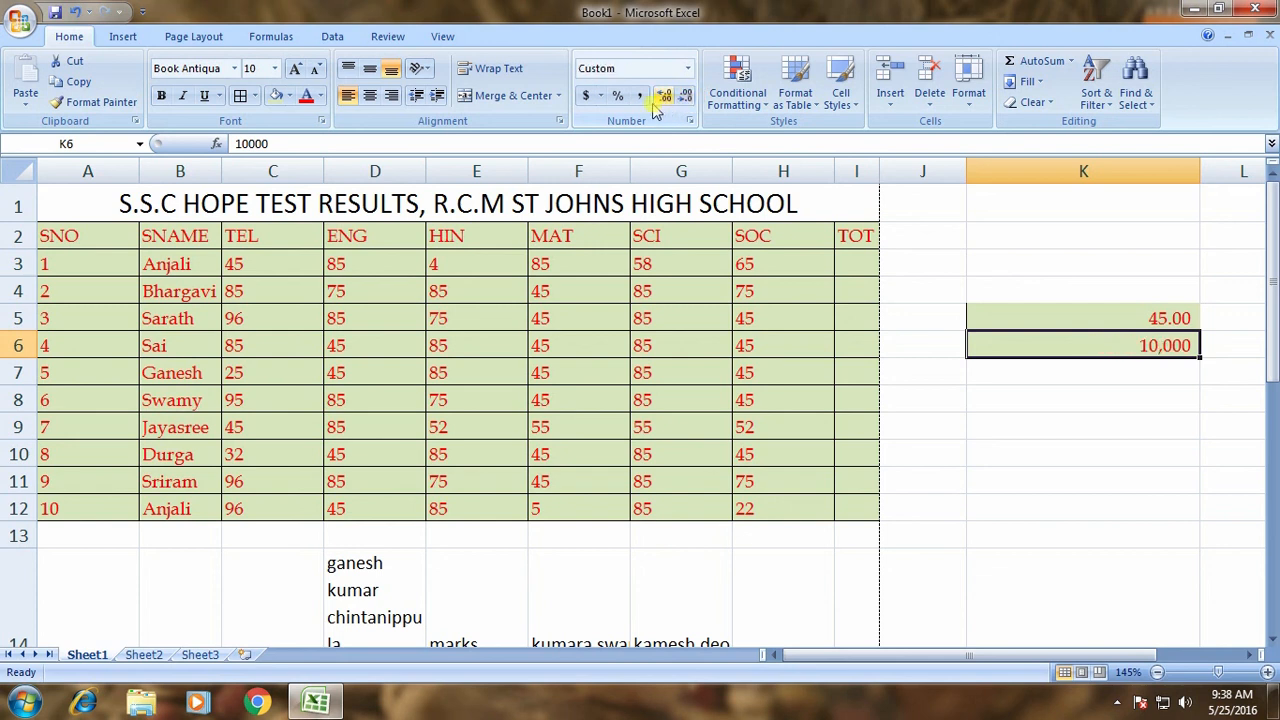
pyautogui.click(663, 96)
pyautogui.click(663, 96)
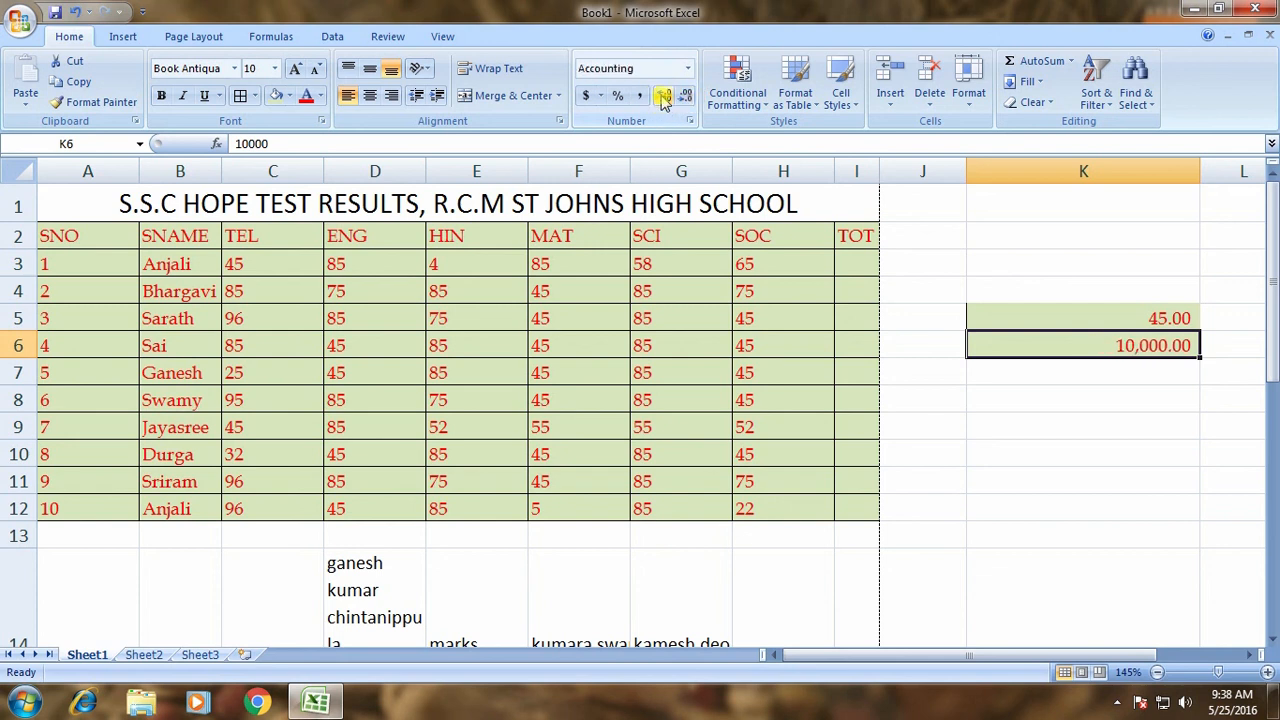